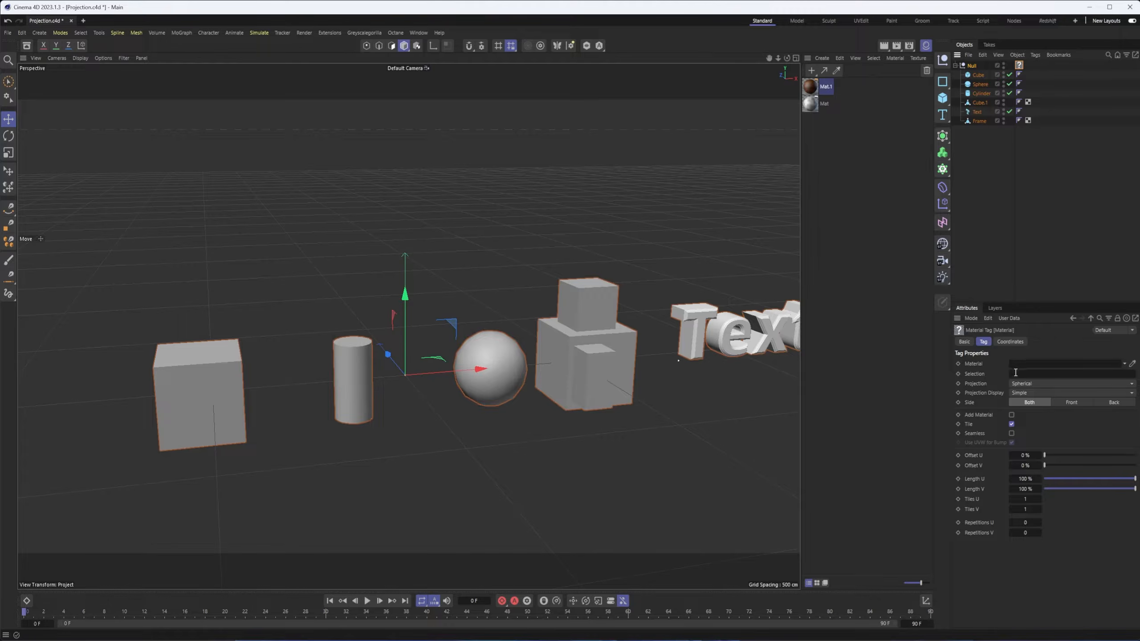
# - Replace the Null group's material tag with a fresh one by applying the wood material Mat.1 to the Null
pyautogui.moveTo(810, 87); pyautogui.dragTo(1040, 366)
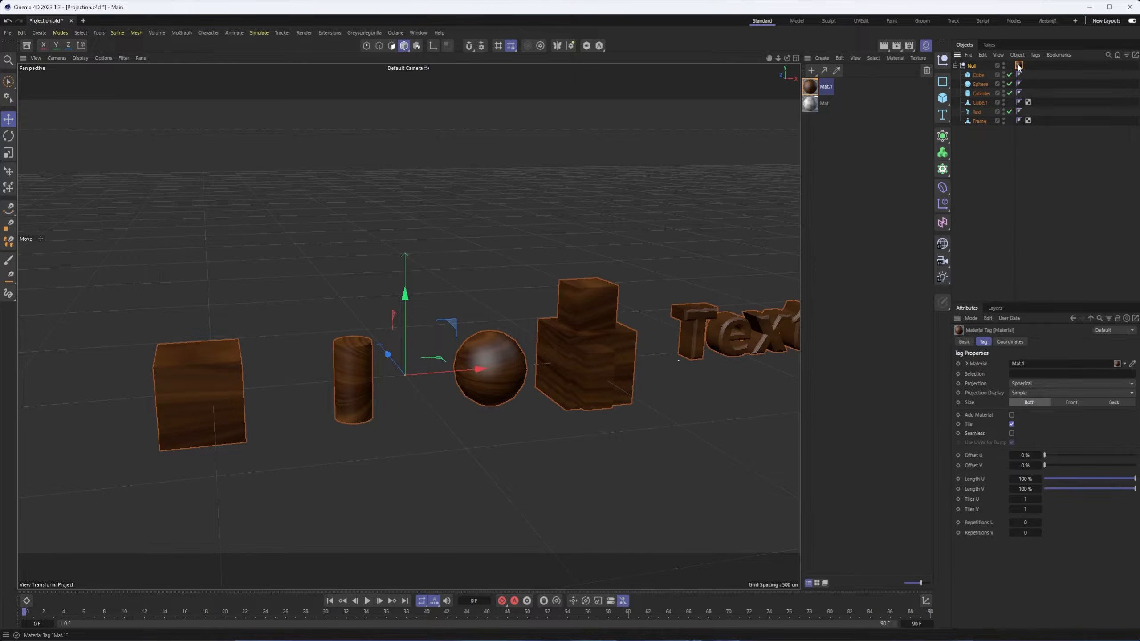
pyautogui.press('Delete')
pyautogui.moveTo(812, 87); pyautogui.dragTo(972, 67)
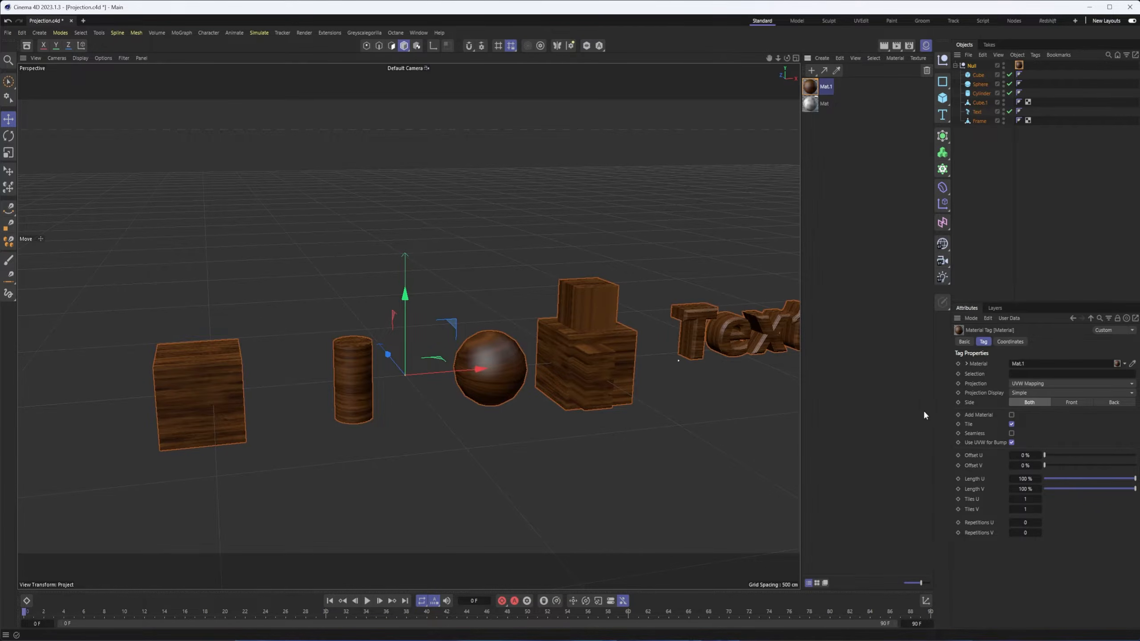
# - Examine how the wood texture wraps around each object, inspecting the stacked cubes, the text and the frame up close
pyautogui.keyDown('alt'); pyautogui.moveTo(354, 380); pyautogui.dragTo(408, 389, button='middle'); pyautogui.keyUp('alt')
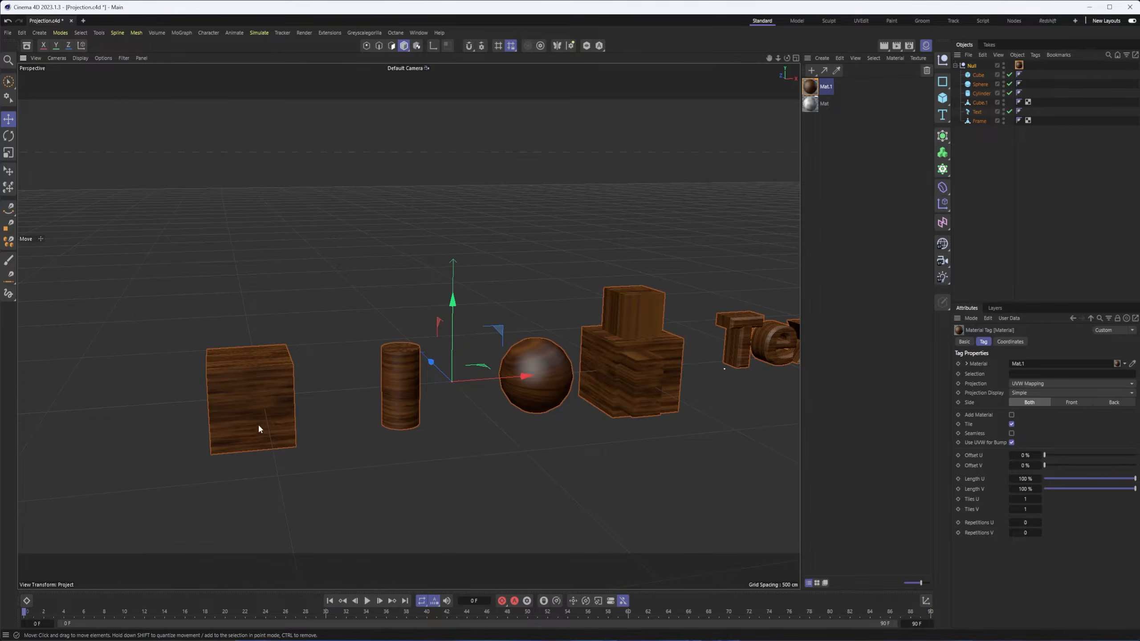
pyautogui.keyDown('alt'); pyautogui.moveTo(587, 388); pyautogui.dragTo(445, 387, button='middle'); pyautogui.keyUp('alt')
pyautogui.keyDown('alt'); pyautogui.moveTo(478, 376); pyautogui.dragTo(521, 377, button='right'); pyautogui.keyUp('alt')
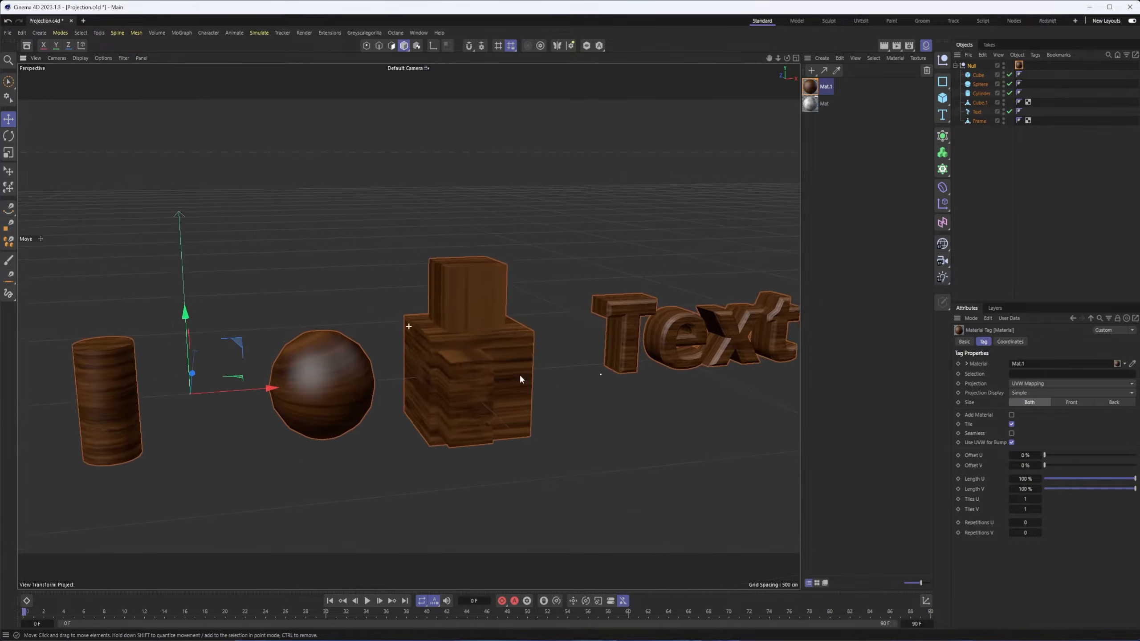
pyautogui.keyDown('alt'); pyautogui.moveTo(521, 378); pyautogui.dragTo(442, 378, button='middle'); pyautogui.keyUp('alt')
pyautogui.click(441, 375)
pyautogui.keyDown('alt'); pyautogui.moveTo(442, 344); pyautogui.dragTo(467, 349); pyautogui.keyUp('alt')
pyautogui.keyDown('alt'); pyautogui.moveTo(550, 331); pyautogui.dragTo(520, 356); pyautogui.keyUp('alt')
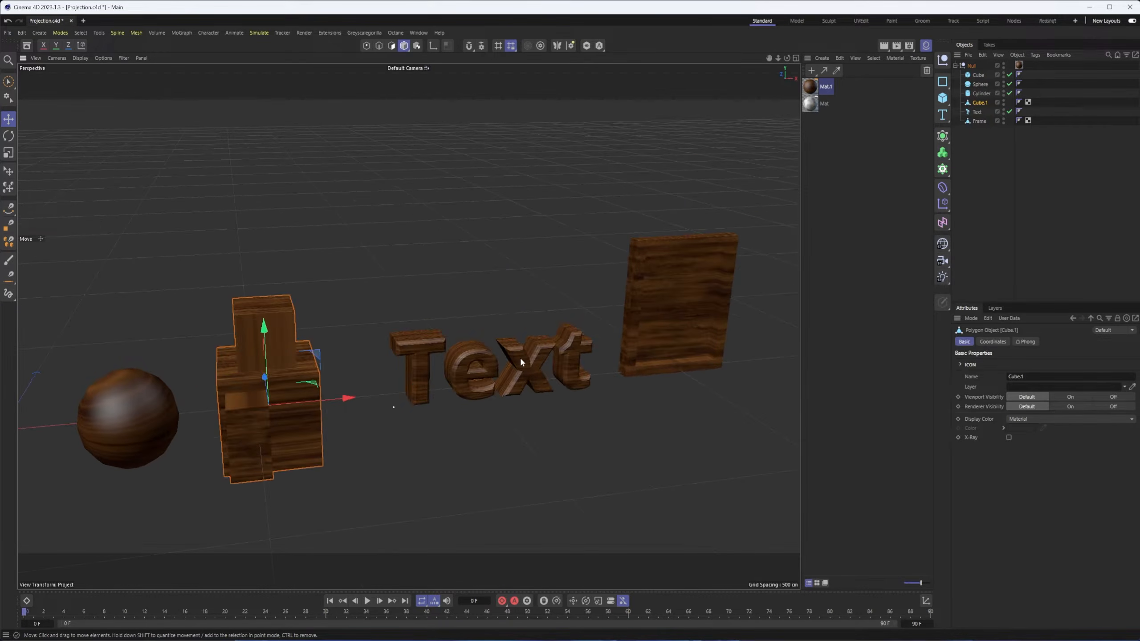
pyautogui.click(520, 356)
pyautogui.keyDown('alt'); pyautogui.moveTo(509, 394); pyautogui.dragTo(525, 362); pyautogui.keyUp('alt')
pyautogui.click(637, 262)
pyautogui.keyDown('alt'); pyautogui.moveTo(562, 307); pyautogui.dragTo(483, 343); pyautogui.keyUp('alt')
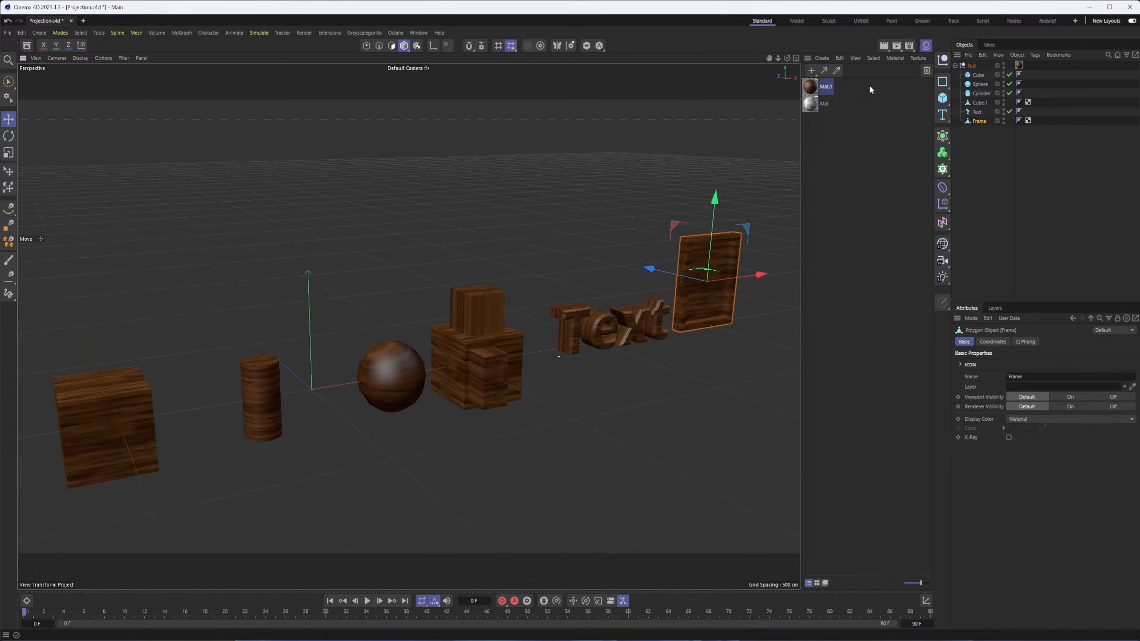
# - Show the Null's material tag properties and compare the UVW-mapped wood grain across all the objects
pyautogui.click(1019, 65)
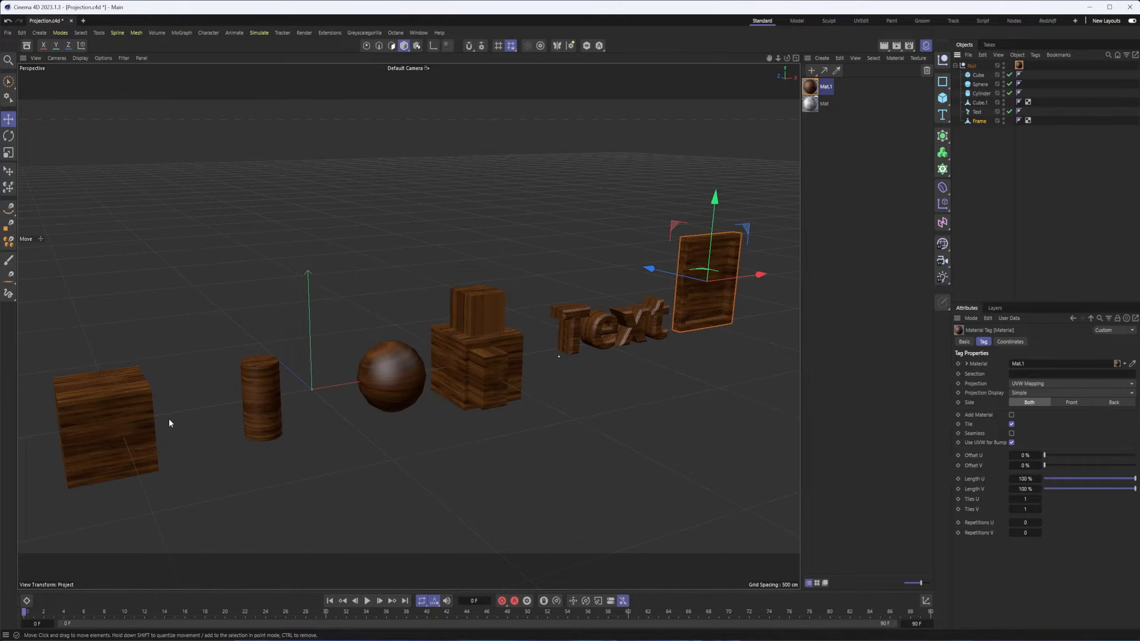
pyautogui.keyDown('alt'); pyautogui.moveTo(158, 436); pyautogui.dragTo(353, 420, button='right'); pyautogui.keyUp('alt')
pyautogui.keyDown('alt'); pyautogui.moveTo(543, 396); pyautogui.dragTo(410, 417); pyautogui.keyUp('alt')
pyautogui.moveTo(579, 328)
pyautogui.keyDown('alt'); pyautogui.mouseDown()
pyautogui.moveTo(579, 345)
pyautogui.moveTo(565, 332)
pyautogui.mouseUp(); pyautogui.keyUp('alt')
pyautogui.keyDown('alt'); pyautogui.moveTo(664, 321); pyautogui.dragTo(410, 368, button='middle'); pyautogui.keyUp('alt')
pyautogui.keyDown('alt'); pyautogui.moveTo(559, 350); pyautogui.dragTo(358, 382, button='middle'); pyautogui.keyUp('alt')
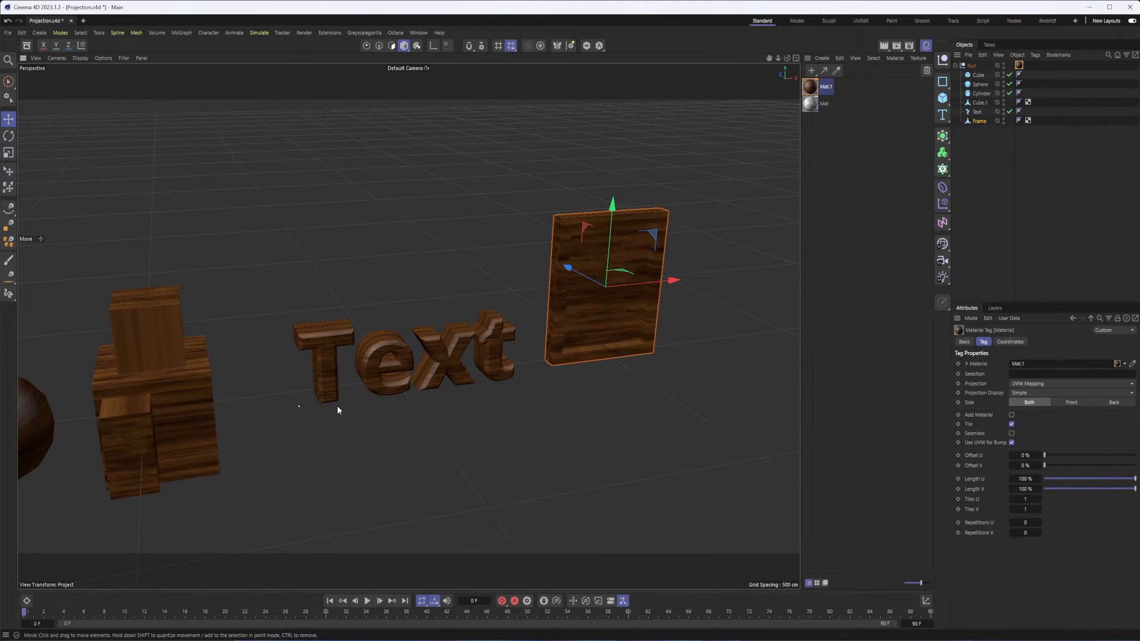
pyautogui.keyDown('alt'); pyautogui.moveTo(270, 410); pyautogui.dragTo(617, 385, button='middle'); pyautogui.keyUp('alt')
pyautogui.keyDown('alt'); pyautogui.moveTo(617, 385); pyautogui.dragTo(535, 397, button='right'); pyautogui.keyUp('alt')
pyautogui.keyDown('alt'); pyautogui.moveTo(460, 403); pyautogui.dragTo(579, 372, button='middle'); pyautogui.keyUp('alt')
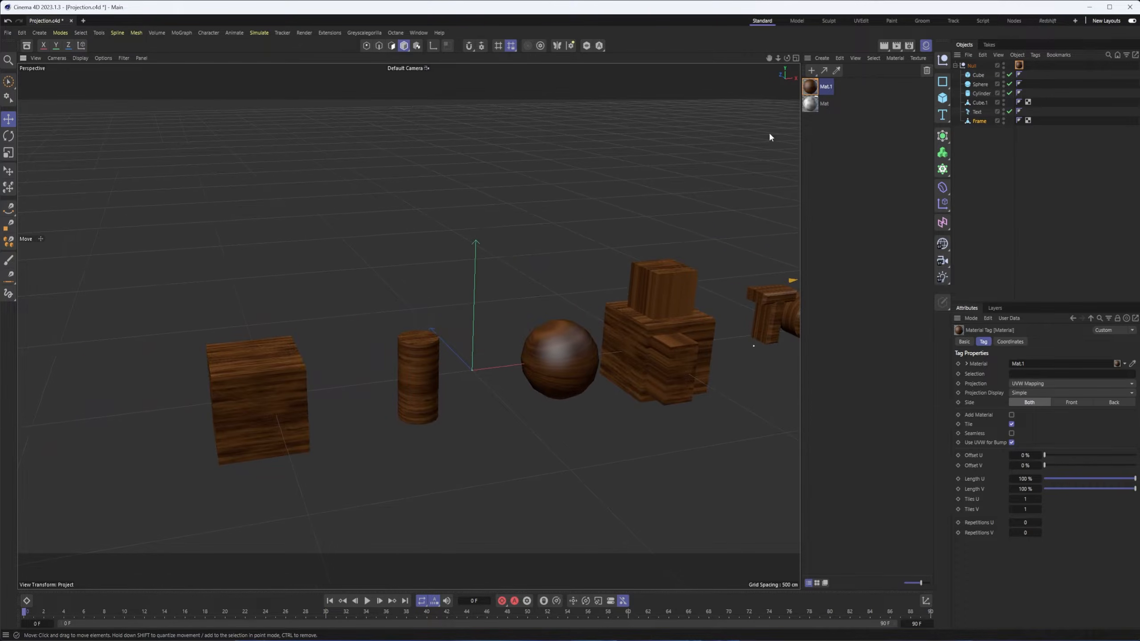
# - Inspect the wood material Mat.1's color texture and browse the wood images in the asset library
pyautogui.doubleClick(827, 87)
pyautogui.moveTo(846, 84); pyautogui.dragTo(572, 91)
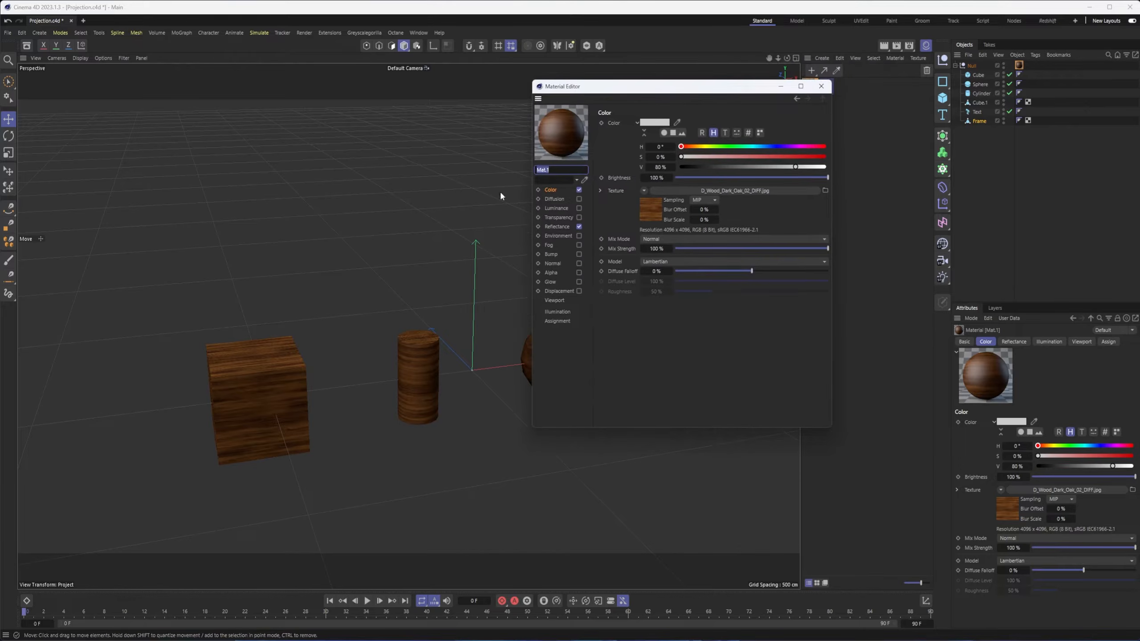
pyautogui.click(26, 45)
pyautogui.moveTo(223, 114); pyautogui.dragTo(229, 260)
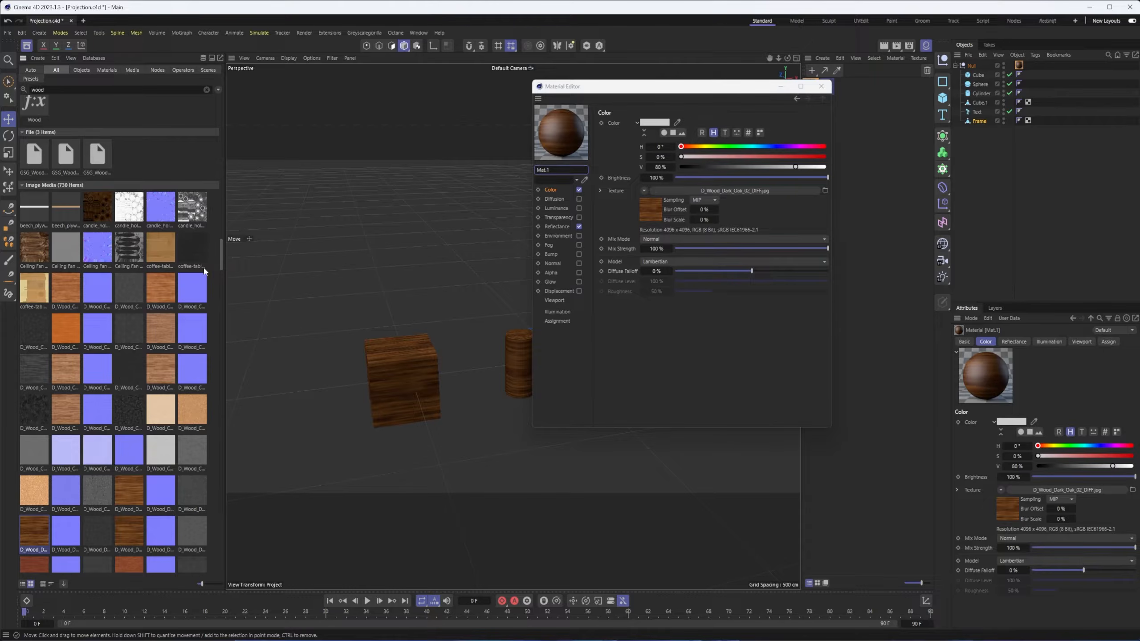
pyautogui.click(821, 86)
# - Hide the asset library and inspect the noise texture in the color channel of the material Mat
pyautogui.click(811, 103)
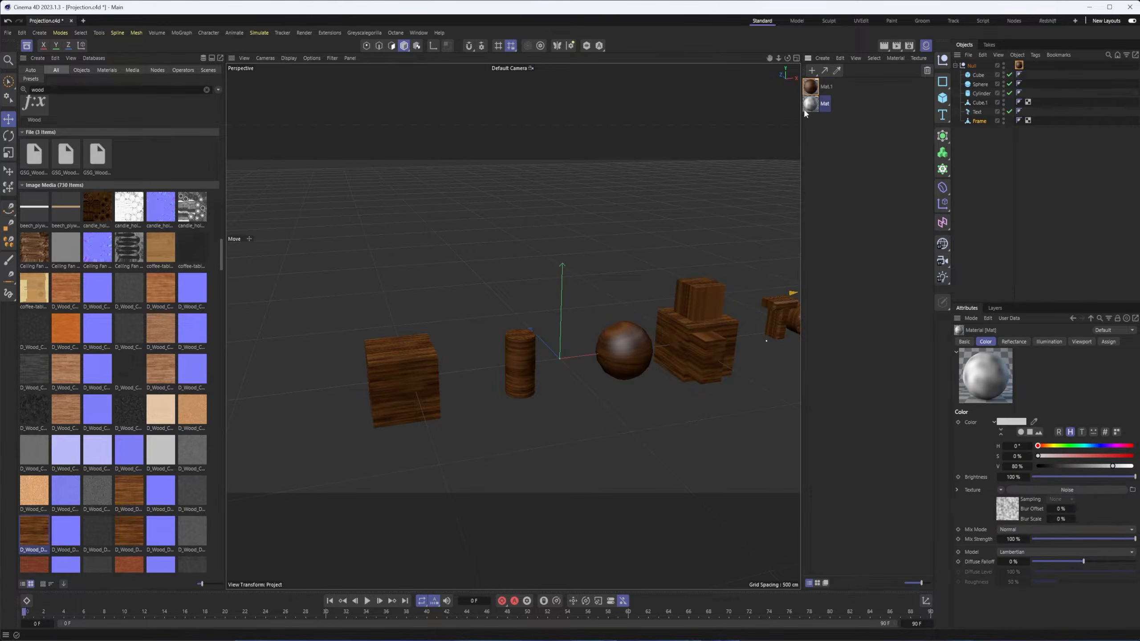
pyautogui.click(26, 45)
pyautogui.doubleClick(810, 103)
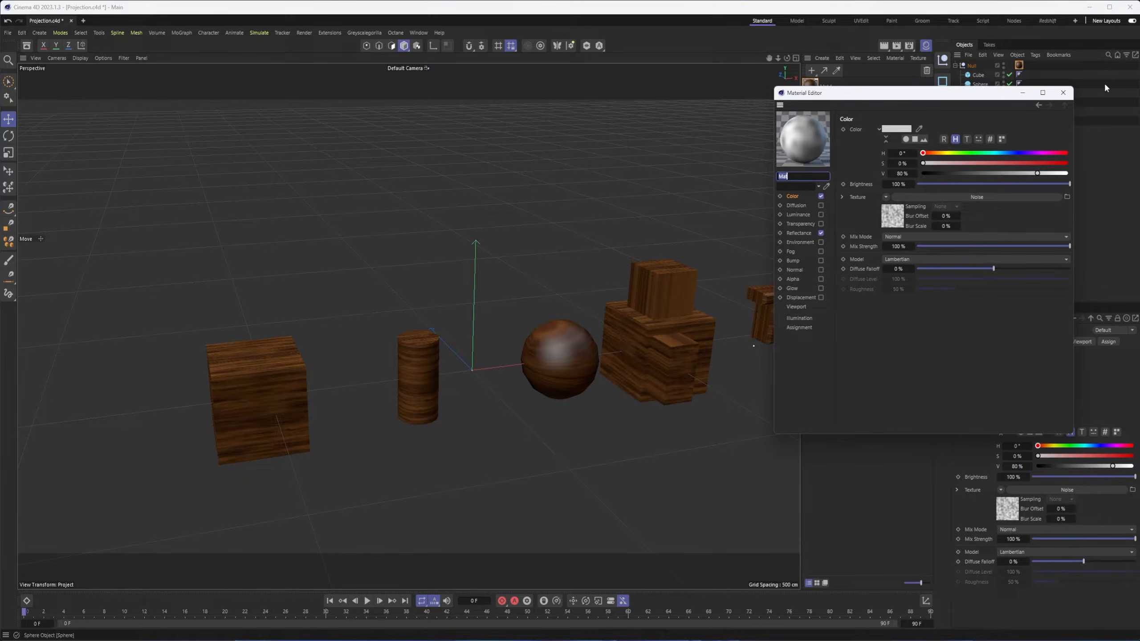
pyautogui.click(1070, 96)
pyautogui.keyDown('alt'); pyautogui.moveTo(718, 208); pyautogui.dragTo(595, 218, button='middle'); pyautogui.keyUp('alt')
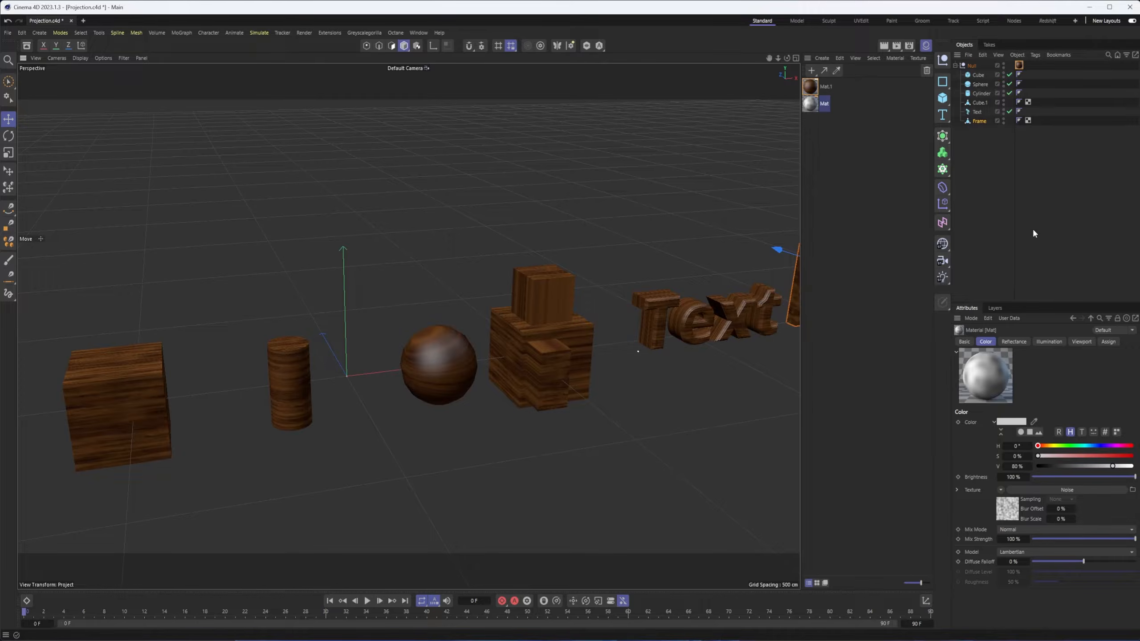
# - Show the Null's material tag properties and widen the viewport by narrowing the material list
pyautogui.click(1019, 65)
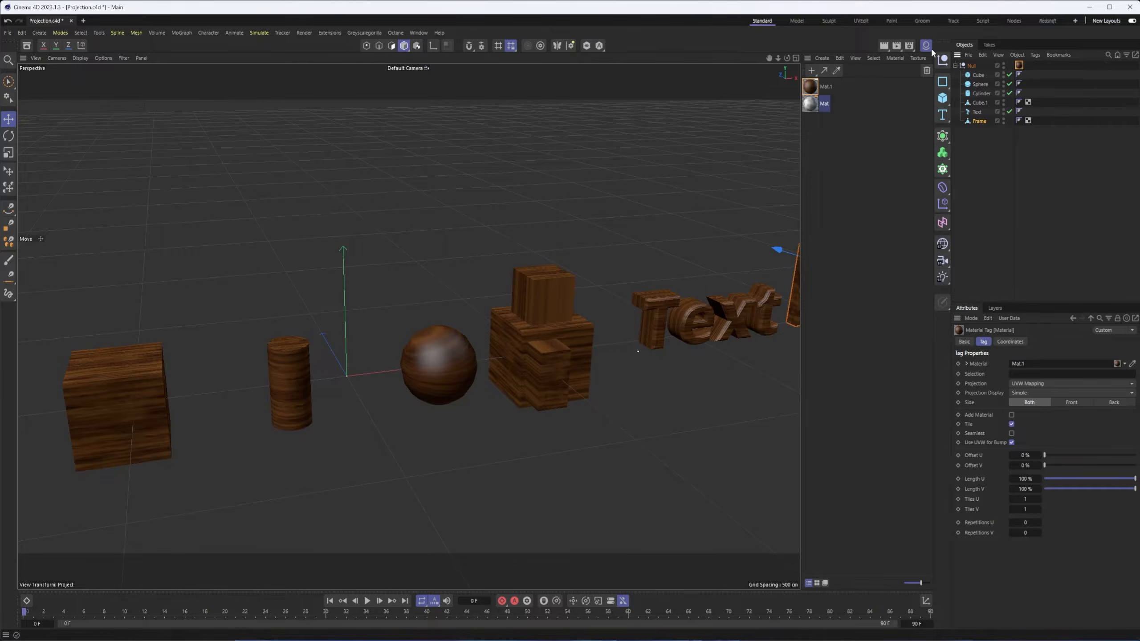
pyautogui.moveTo(801, 130); pyautogui.dragTo(890, 138)
pyautogui.keyDown('alt'); pyautogui.moveTo(660, 196); pyautogui.dragTo(515, 307); pyautogui.keyUp('alt')
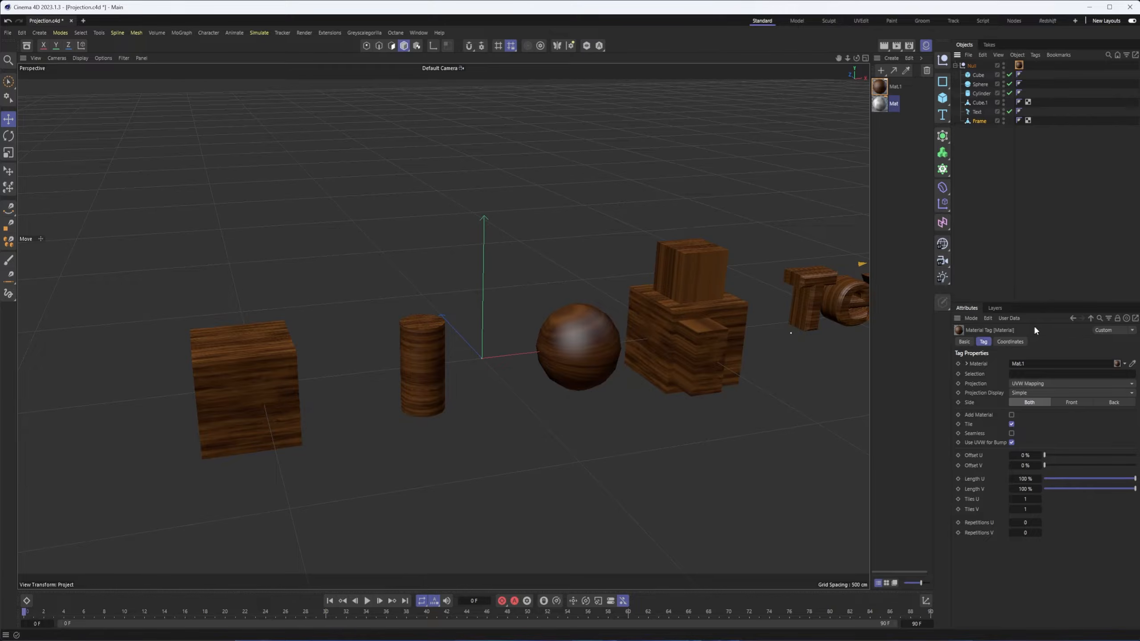
# - Review the projection types available for the Null's material tag without changing the selection
pyautogui.click(977, 384)
pyautogui.click(1051, 384)
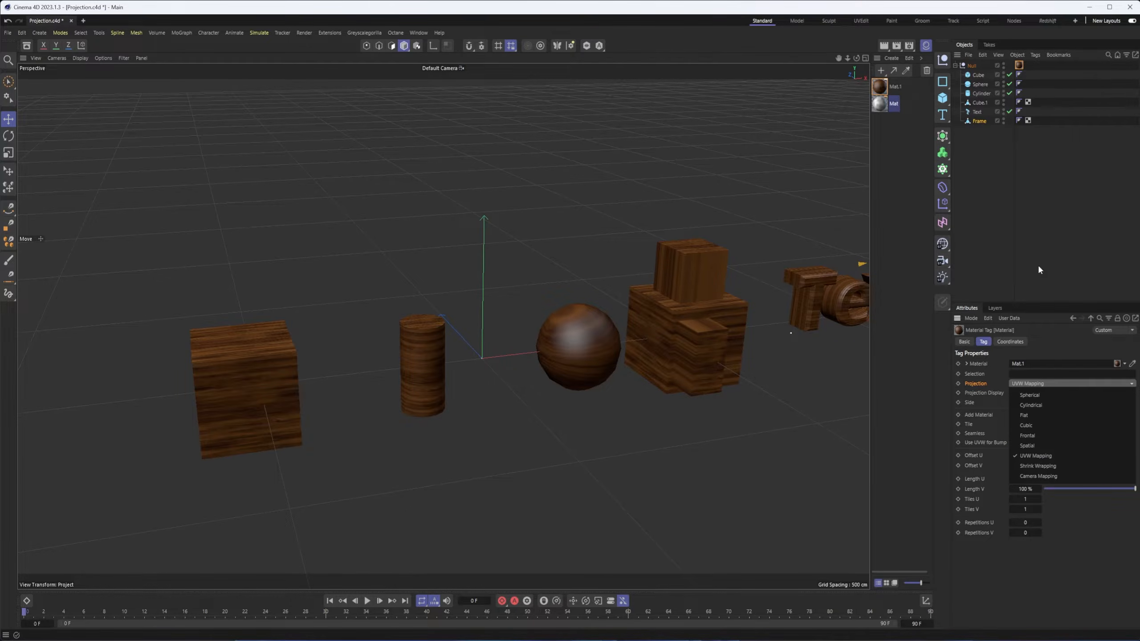
pyautogui.click(1030, 210)
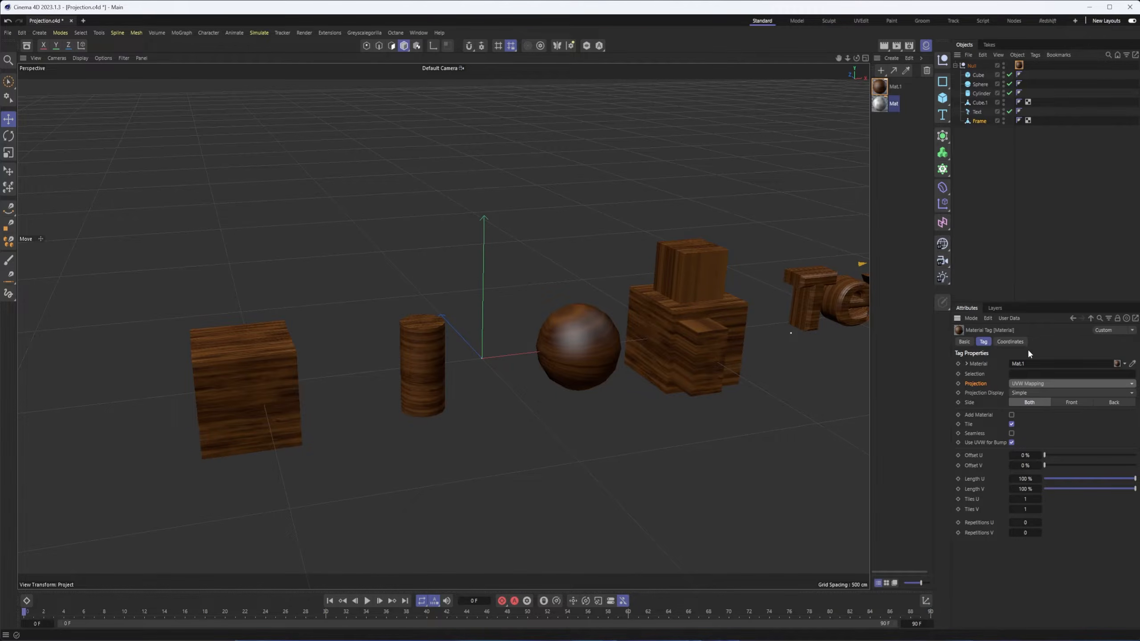
# - Examine the UVW mapping of the wood on the cube, cylinder, sphere and stacked cubes
pyautogui.keyDown('alt'); pyautogui.moveTo(703, 290); pyautogui.dragTo(696, 295, button='middle'); pyautogui.keyUp('alt')
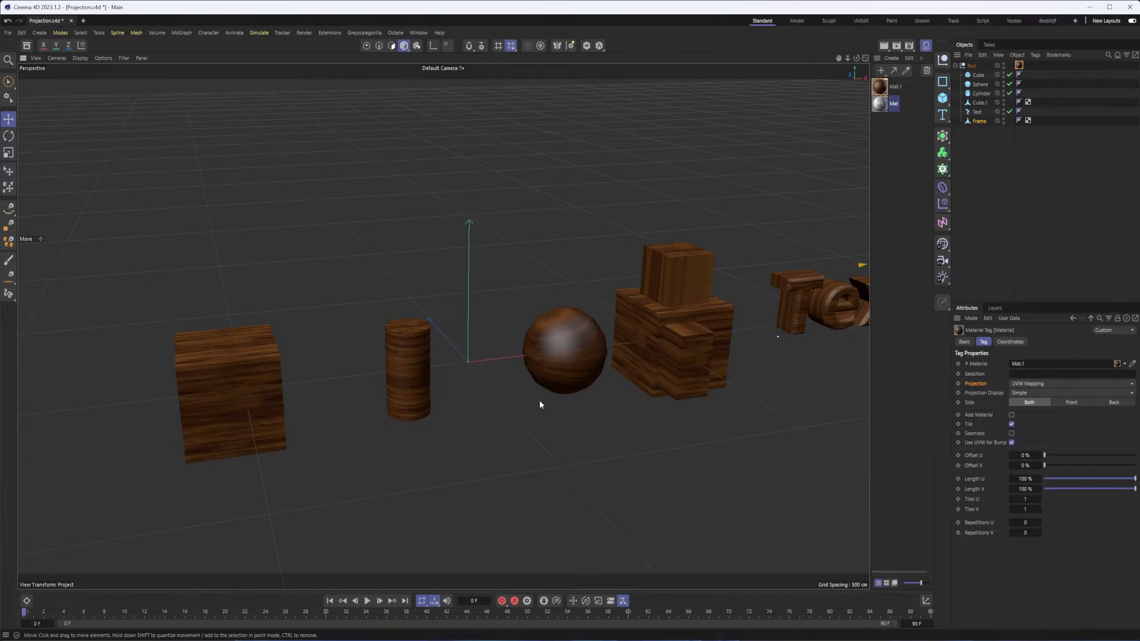
pyautogui.click(258, 365)
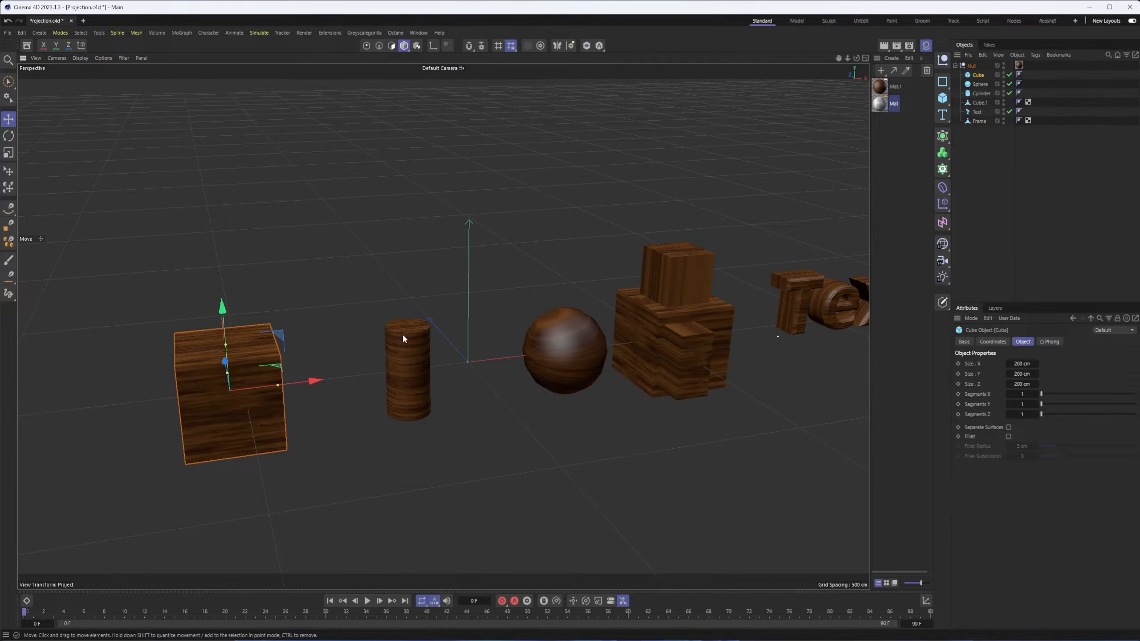
pyautogui.click(400, 340)
pyautogui.click(591, 341)
pyautogui.keyDown('alt'); pyautogui.moveTo(682, 346); pyautogui.dragTo(479, 379, button='middle'); pyautogui.keyUp('alt')
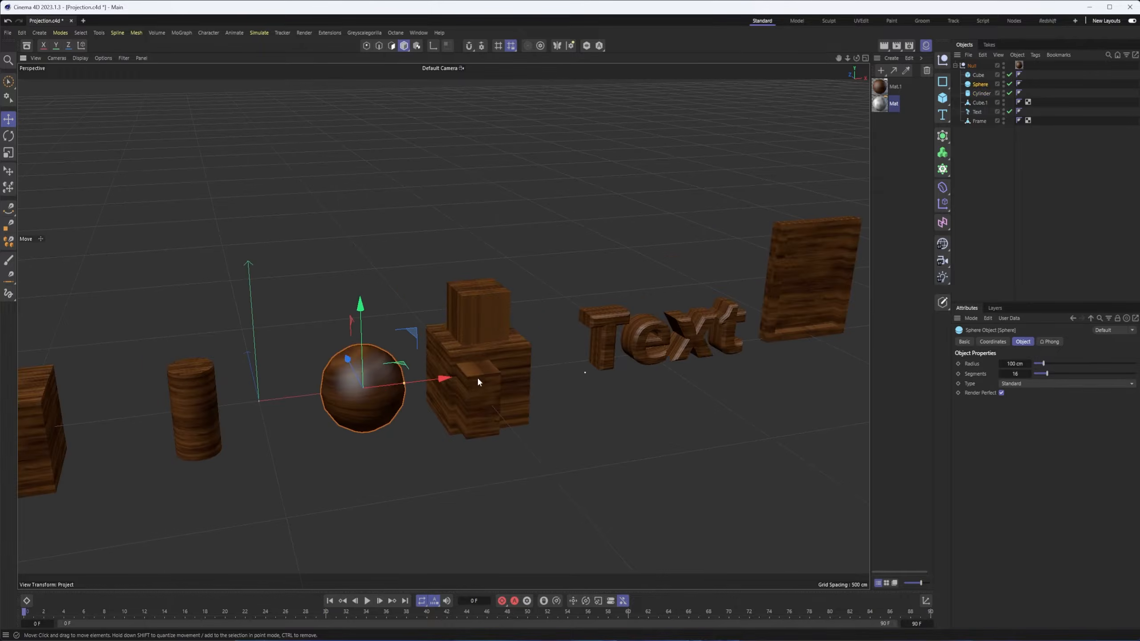
pyautogui.keyDown('alt'); pyautogui.moveTo(479, 379); pyautogui.dragTo(568, 351, button='right'); pyautogui.keyUp('alt')
pyautogui.click(495, 331)
pyautogui.keyDown('alt'); pyautogui.moveTo(507, 332); pyautogui.dragTo(539, 333); pyautogui.keyUp('alt')
# - Examine the wood mapping on the text object and view the row of objects from other angles
pyautogui.keyDown('alt'); pyautogui.moveTo(605, 316); pyautogui.dragTo(494, 357, button='middle'); pyautogui.keyUp('alt')
pyautogui.keyDown('alt'); pyautogui.moveTo(548, 321); pyautogui.dragTo(637, 303, button='right'); pyautogui.keyUp('alt')
pyautogui.click(577, 336)
pyautogui.keyDown('alt'); pyautogui.moveTo(612, 294); pyautogui.dragTo(483, 321); pyautogui.keyUp('alt')
pyautogui.keyDown('alt'); pyautogui.moveTo(484, 321); pyautogui.dragTo(335, 350, button='right'); pyautogui.keyUp('alt')
pyautogui.keyDown('alt'); pyautogui.moveTo(162, 379); pyautogui.dragTo(776, 309); pyautogui.keyUp('alt')
pyautogui.keyDown('alt'); pyautogui.moveTo(776, 306); pyautogui.dragTo(810, 303, button='middle'); pyautogui.keyUp('alt')
pyautogui.keyDown('alt'); pyautogui.moveTo(412, 382); pyautogui.dragTo(347, 376, button='middle'); pyautogui.keyUp('alt')
# - Review the Projection Display options of the Null's material tag
pyautogui.click(1018, 65)
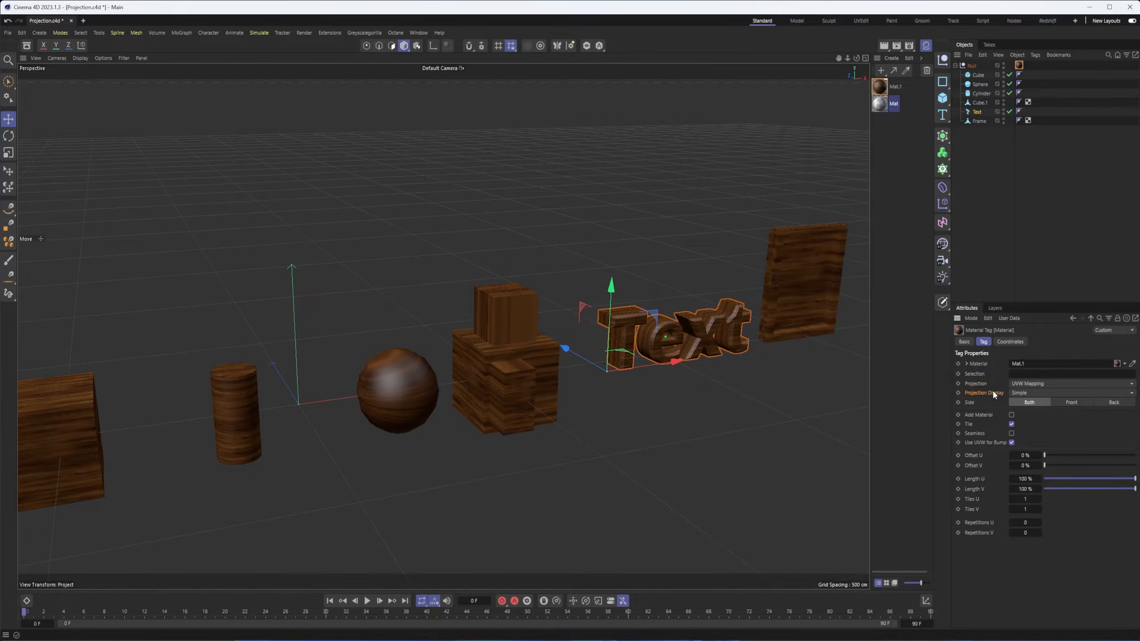
pyautogui.click(1017, 392)
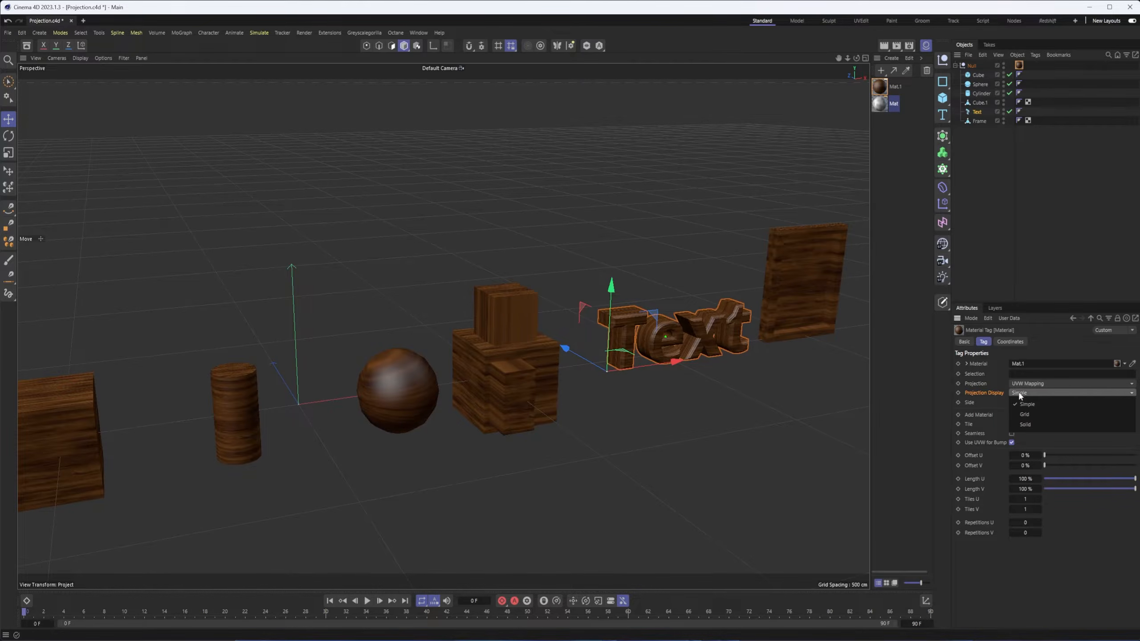
pyautogui.click(987, 424)
pyautogui.keyDown('alt'); pyautogui.moveTo(563, 355); pyautogui.dragTo(659, 399); pyautogui.keyUp('alt')
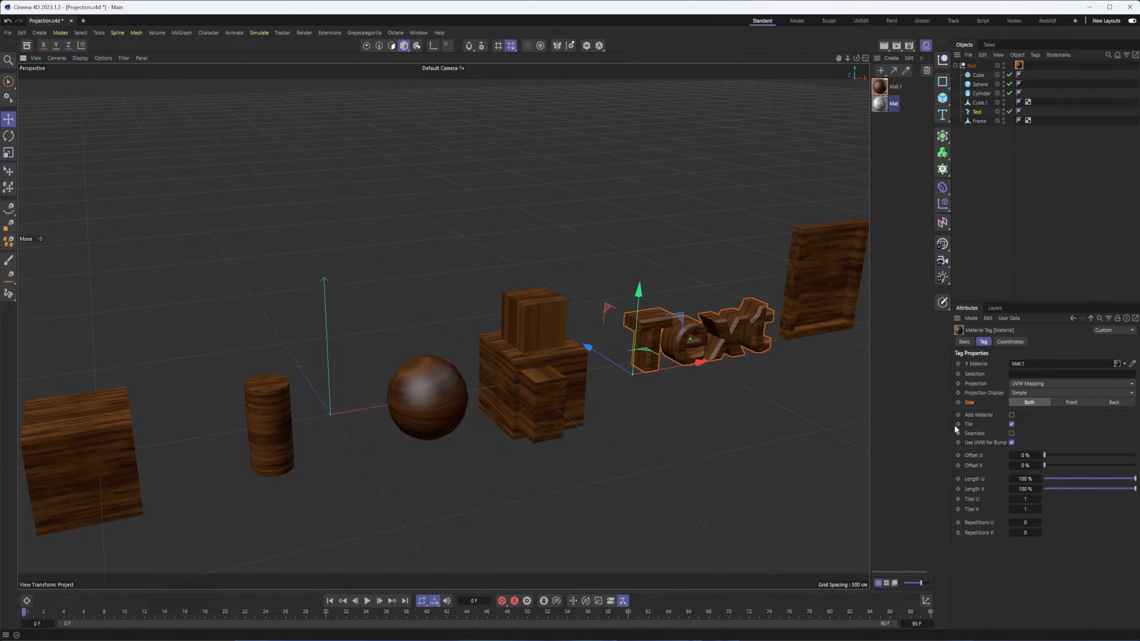
# - Try the Front option for the material tag's Side setting and restore it to Both
pyautogui.click(1072, 403)
pyautogui.click(1045, 403)
pyautogui.keyDown('alt'); pyautogui.moveTo(640, 378); pyautogui.dragTo(648, 369); pyautogui.keyUp('alt')
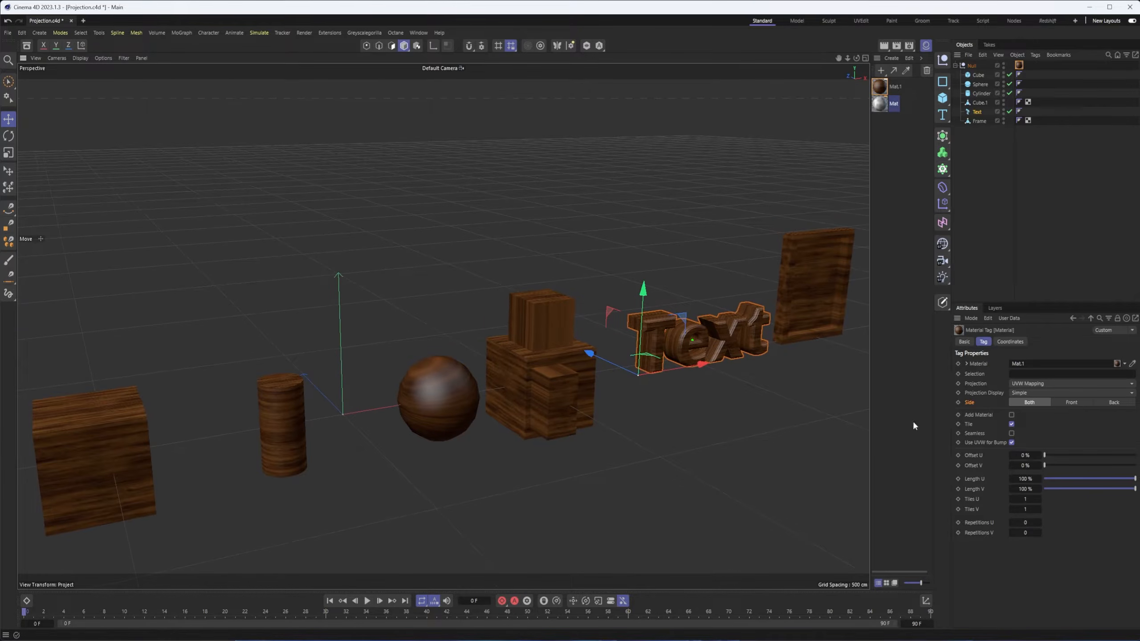
pyautogui.click(982, 416)
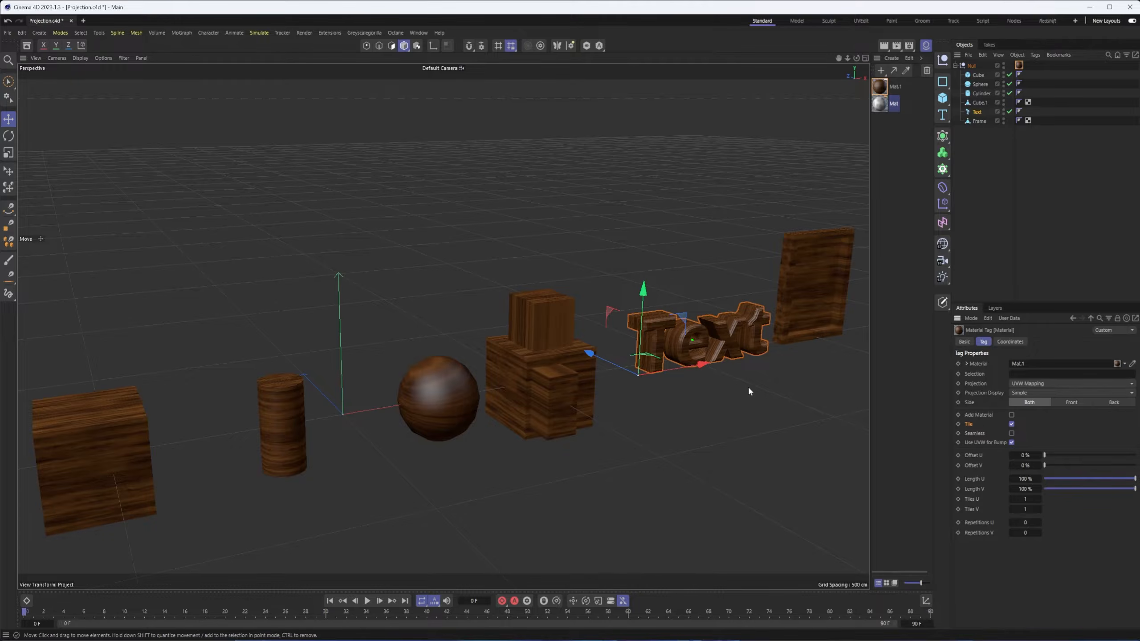
pyautogui.keyDown('alt'); pyautogui.moveTo(748, 386); pyautogui.dragTo(752, 397); pyautogui.keyUp('alt')
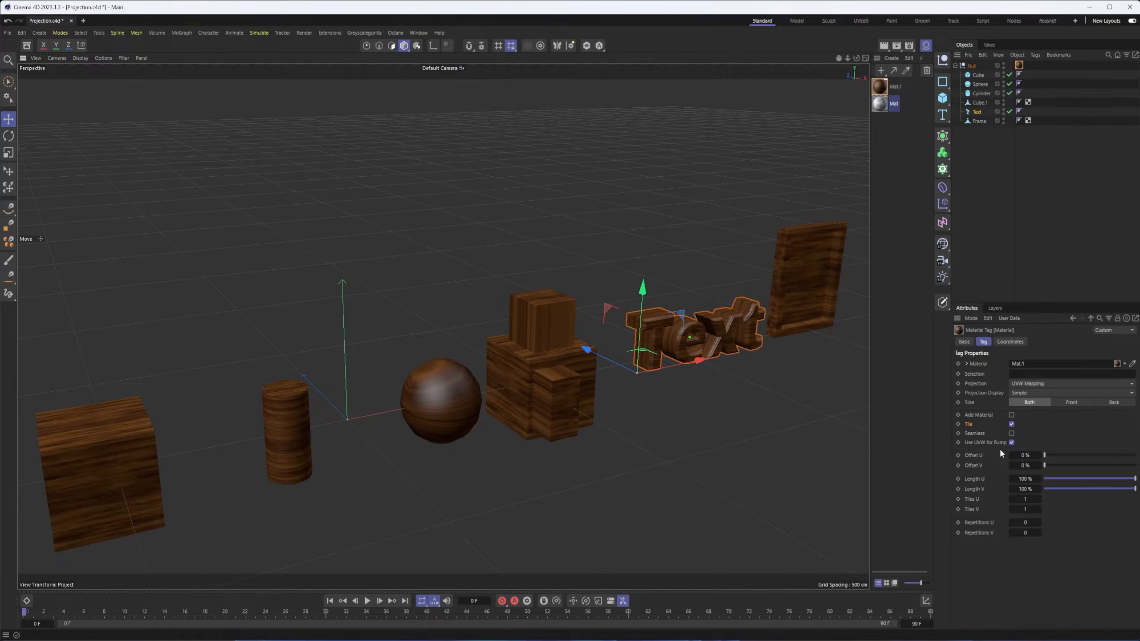
pyautogui.keyDown('alt'); pyautogui.moveTo(773, 414); pyautogui.dragTo(759, 422); pyautogui.keyUp('alt')
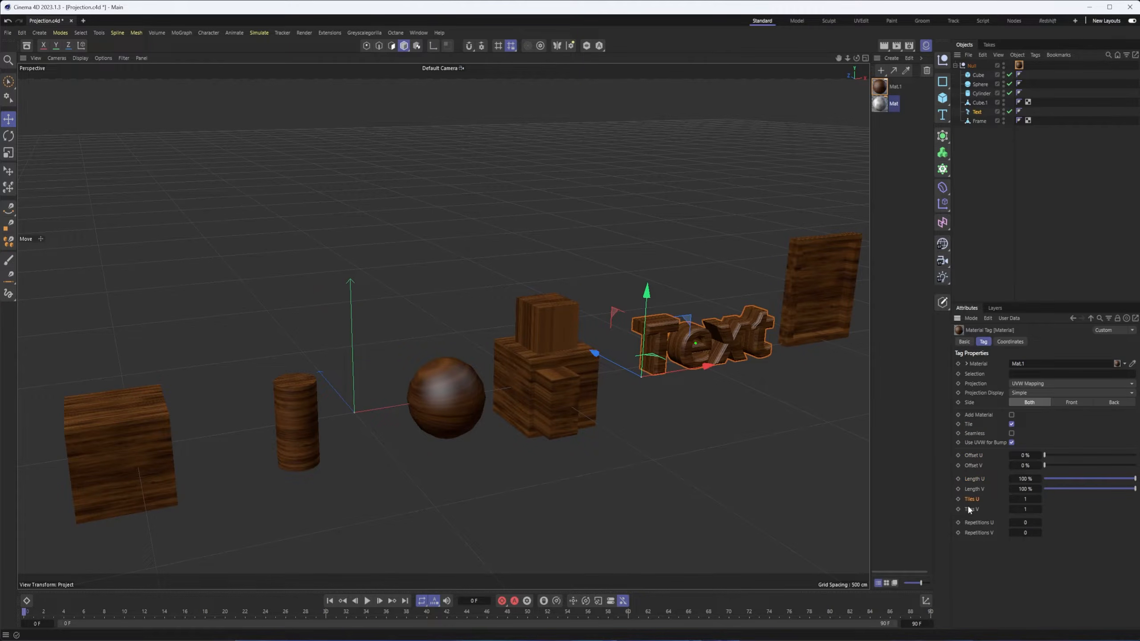
pyautogui.keyDown('alt'); pyautogui.moveTo(764, 477); pyautogui.dragTo(776, 478, button='middle'); pyautogui.keyUp('alt')
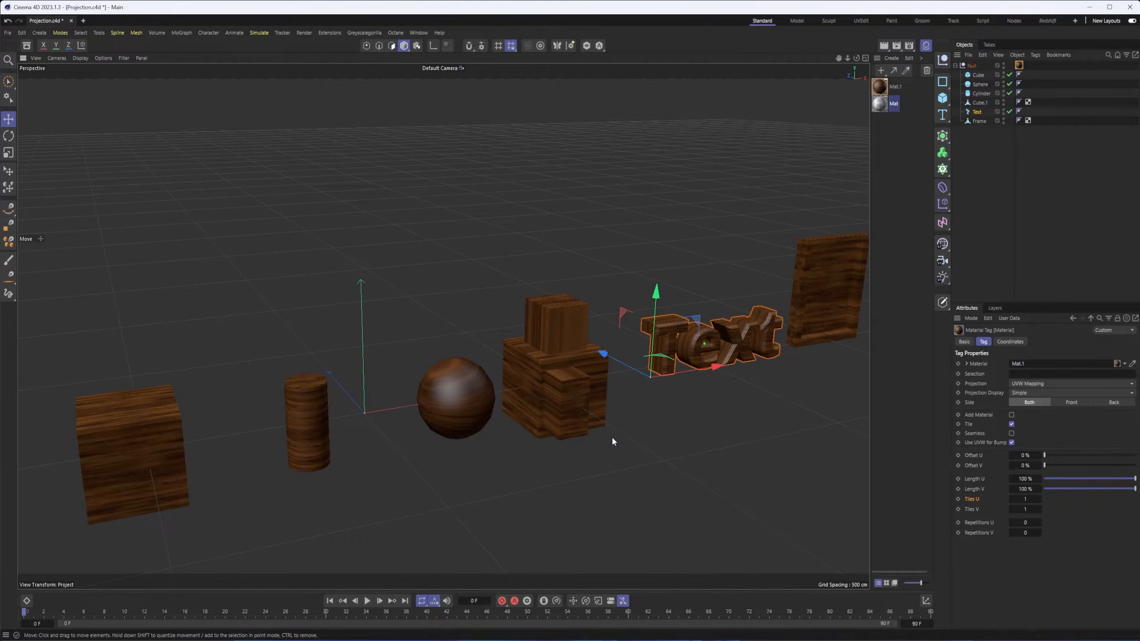
# - Set both Tiles U and Tiles V to 2 on the Null's wood material tag
pyautogui.keyDown('alt'); pyautogui.moveTo(569, 442); pyautogui.dragTo(758, 434, button='middle'); pyautogui.keyUp('alt')
pyautogui.keyDown('alt'); pyautogui.moveTo(758, 433); pyautogui.dragTo(731, 432); pyautogui.keyUp('alt')
pyautogui.scroll(3, 591, 440)
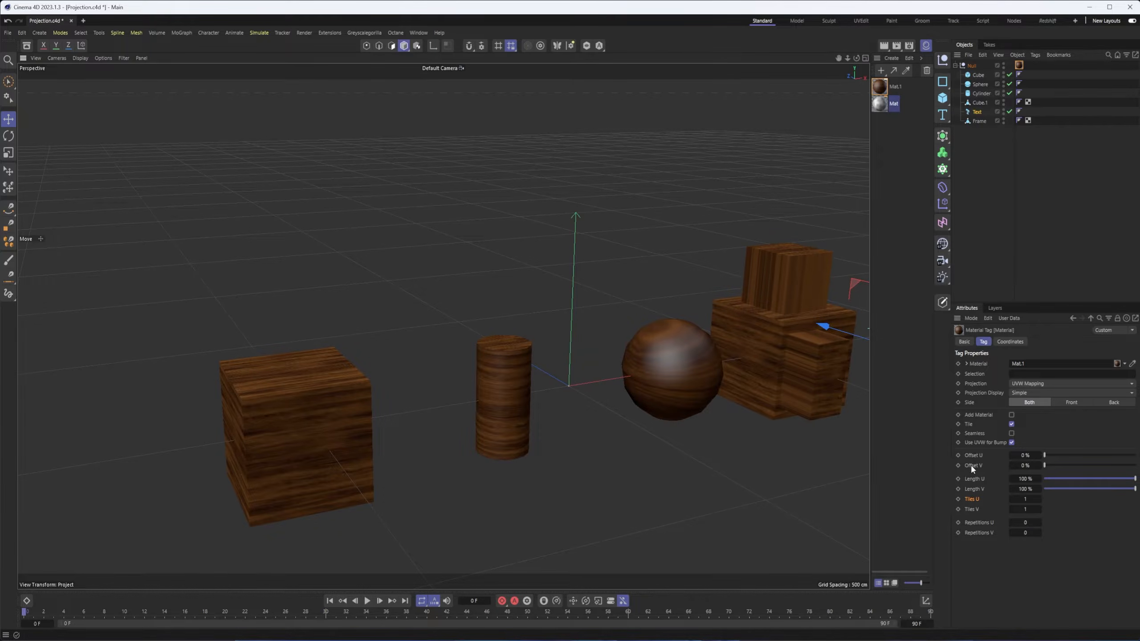
pyautogui.keyDown('alt'); pyautogui.moveTo(735, 453); pyautogui.dragTo(717, 454, button='middle'); pyautogui.keyUp('alt')
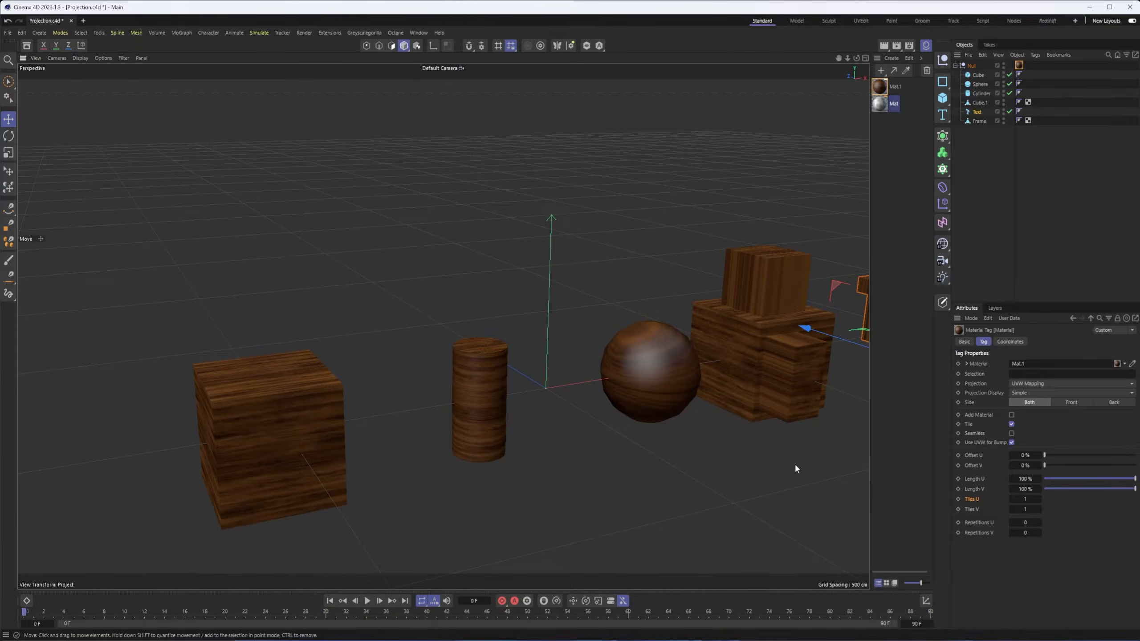
pyautogui.click(980, 479)
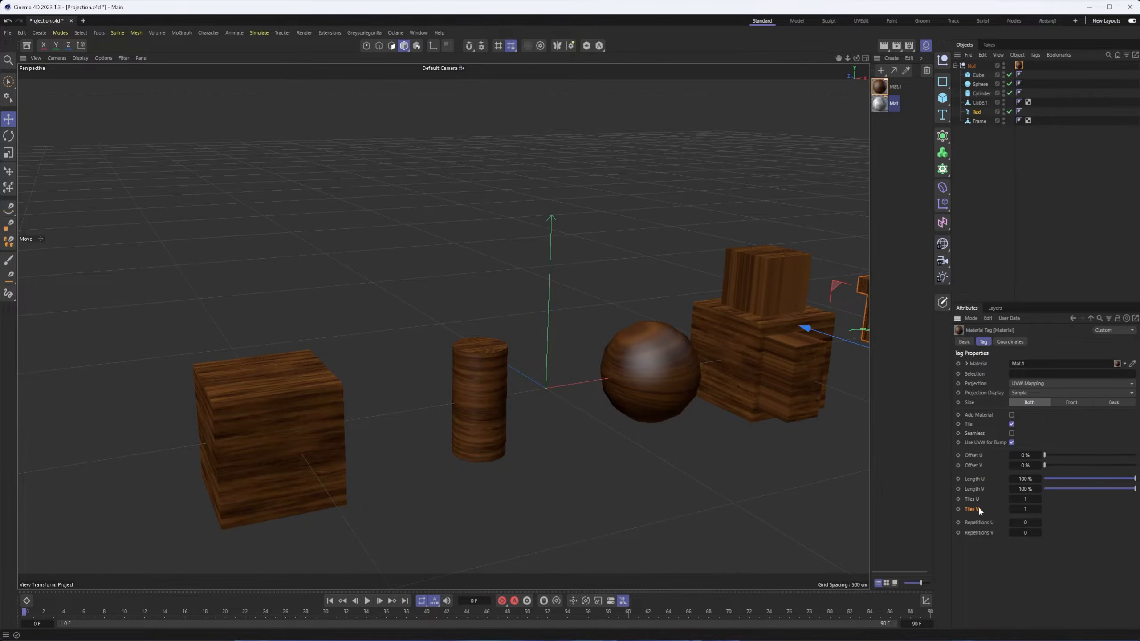
pyautogui.click(1029, 497)
pyautogui.write('2')
pyautogui.press('Tab')
pyautogui.write('2')
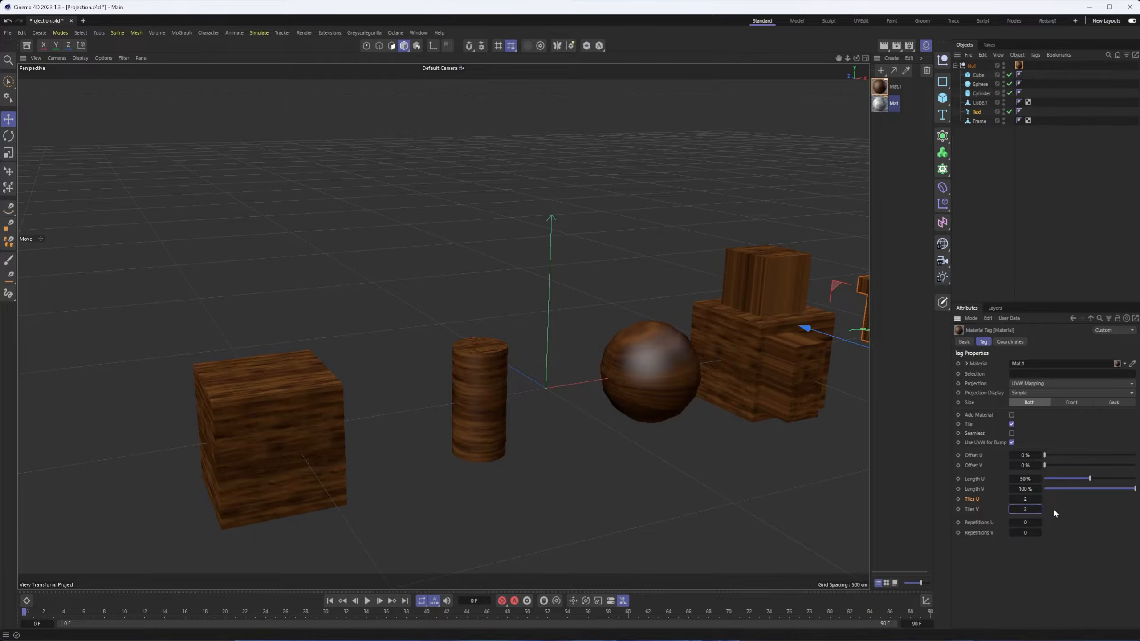
pyautogui.press('Return')
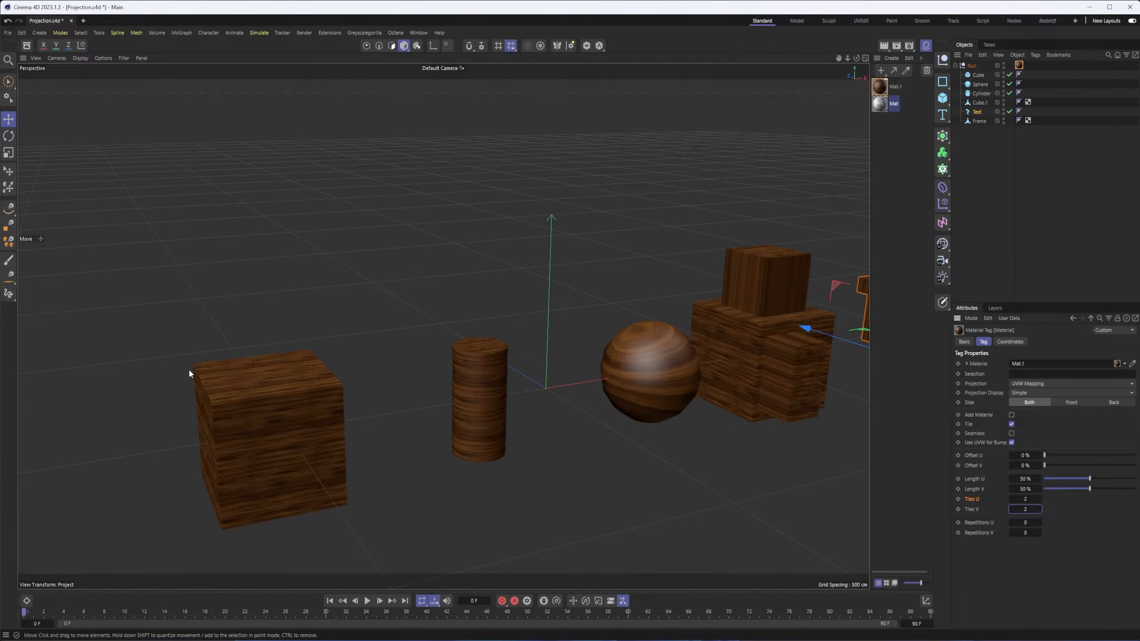
pyautogui.moveTo(617, 448)
pyautogui.keyDown('alt'); pyautogui.mouseDown(button='middle')
pyautogui.moveTo(492, 481)
pyautogui.moveTo(631, 434)
pyautogui.mouseUp(button='middle'); pyautogui.keyUp('alt')
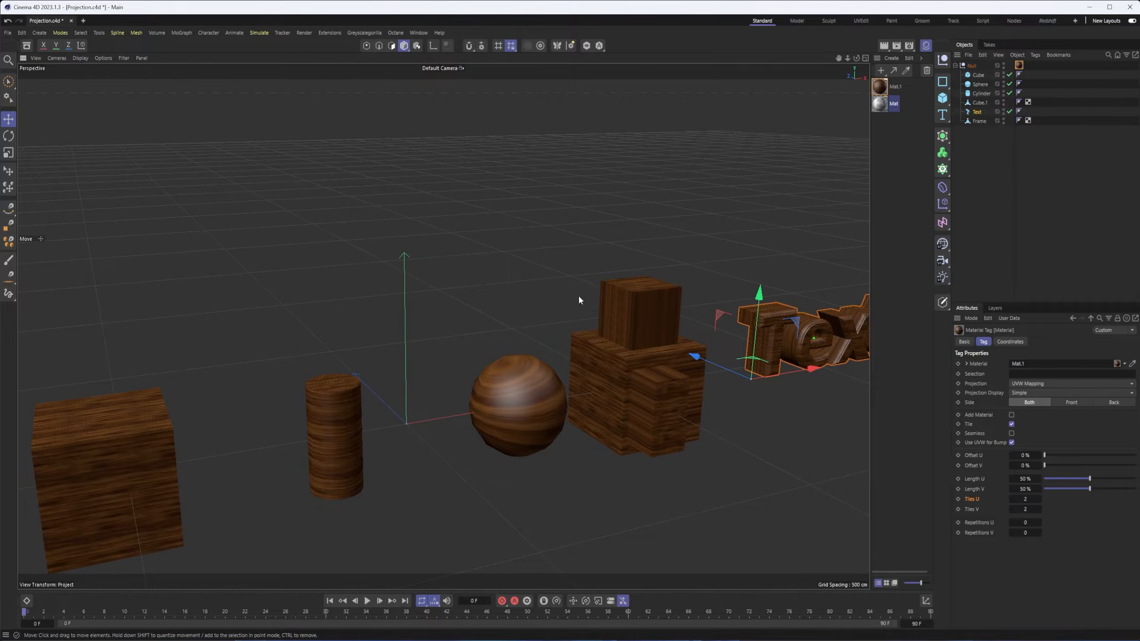
# - Examine the tiled wood texture on the row of objects from several angles and distances
pyautogui.keyDown('alt'); pyautogui.moveTo(561, 427); pyautogui.dragTo(686, 421, button='middle'); pyautogui.keyUp('alt')
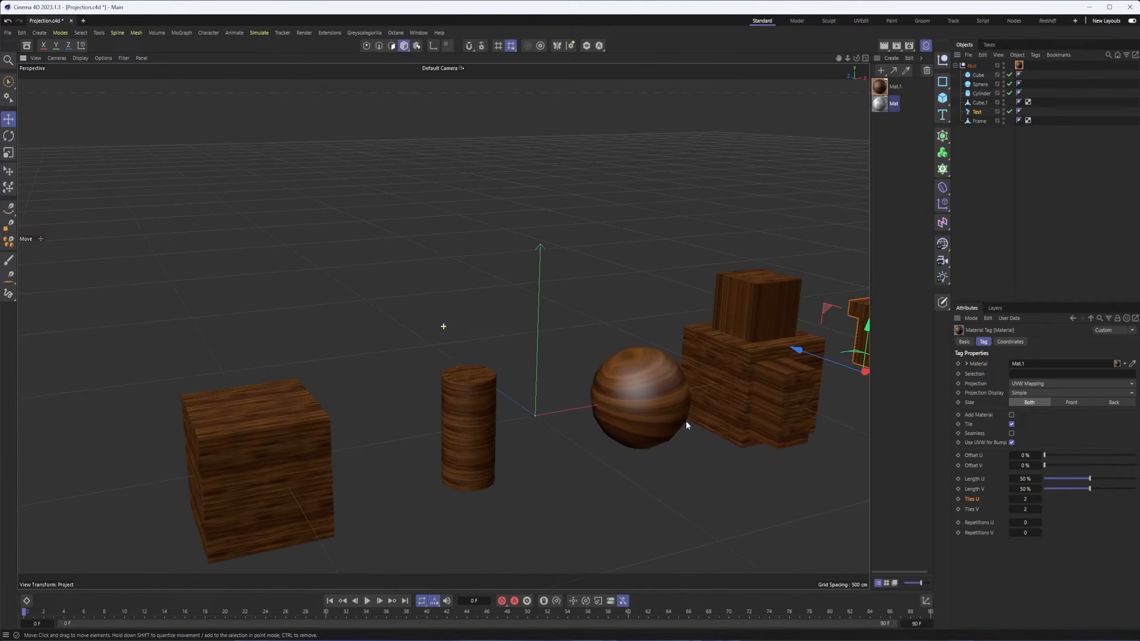
pyautogui.keyDown('alt'); pyautogui.moveTo(617, 429); pyautogui.dragTo(612, 429, button='middle'); pyautogui.keyUp('alt')
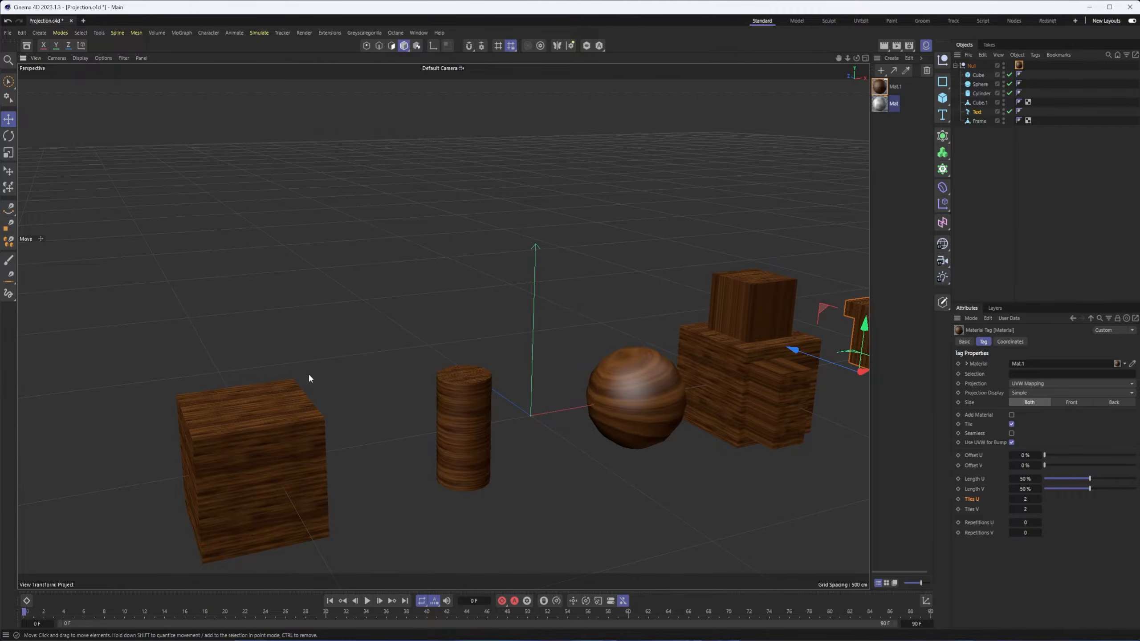
pyautogui.keyDown('alt'); pyautogui.moveTo(308, 372); pyautogui.dragTo(330, 368, button='middle'); pyautogui.keyUp('alt')
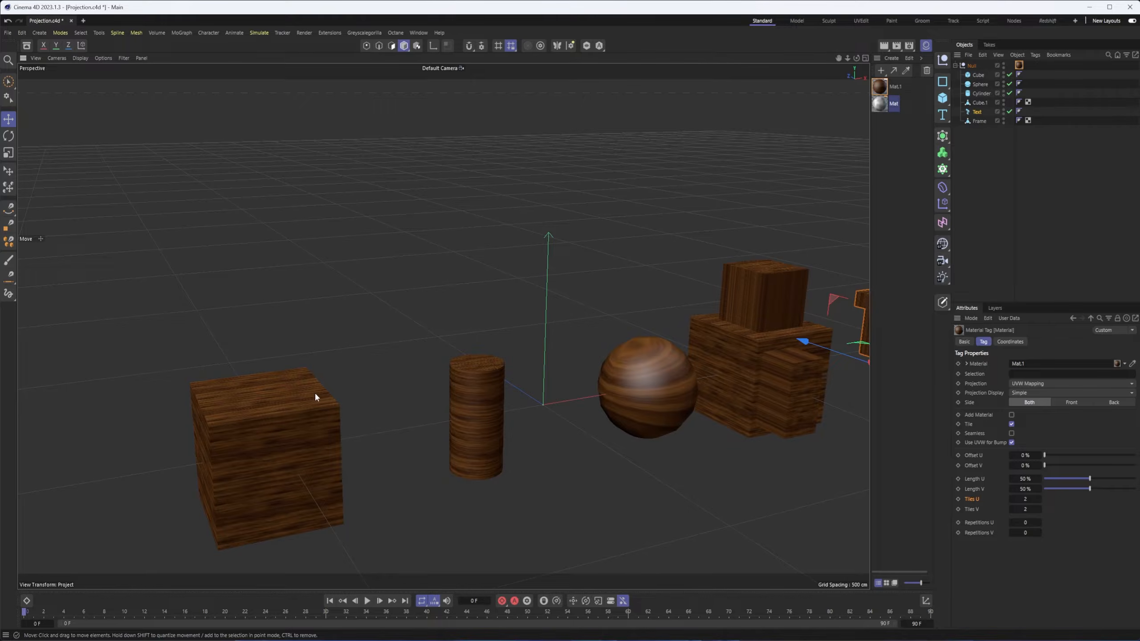
pyautogui.doubleClick(1026, 498)
pyautogui.click(977, 485)
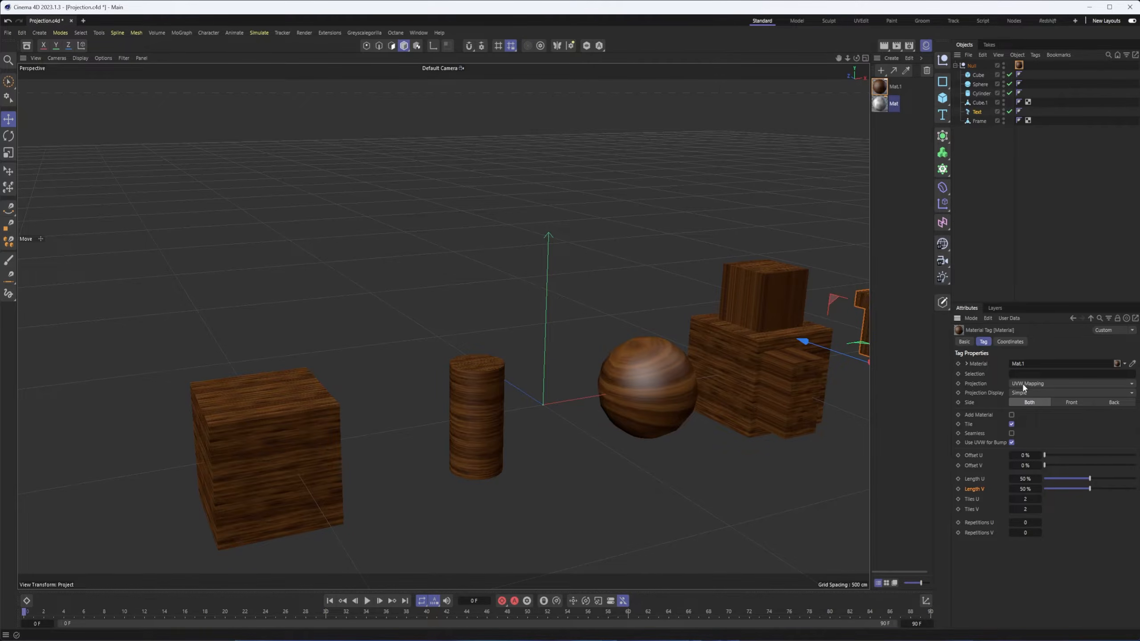
pyautogui.keyDown('alt'); pyautogui.moveTo(666, 332); pyautogui.dragTo(636, 351); pyautogui.keyUp('alt')
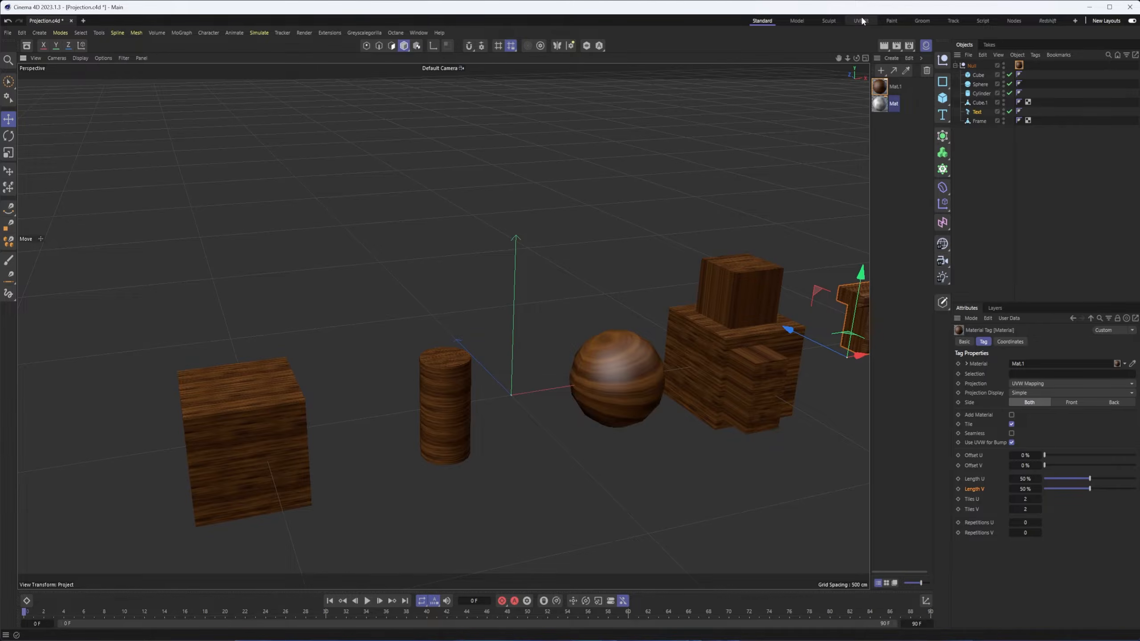
pyautogui.keyDown('alt'); pyautogui.moveTo(643, 262); pyautogui.dragTo(630, 250, button='middle'); pyautogui.keyUp('alt')
pyautogui.scroll(3, 645, 254)
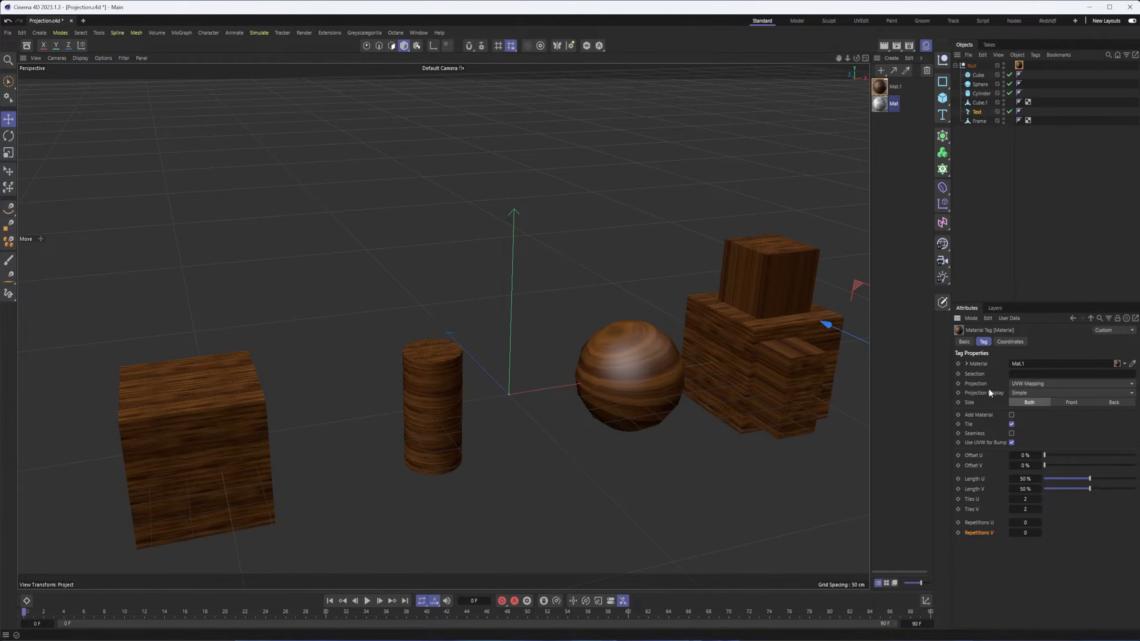
pyautogui.scroll(-5, 590, 428)
pyautogui.keyDown('alt'); pyautogui.moveTo(576, 434); pyautogui.dragTo(601, 435); pyautogui.keyUp('alt')
pyautogui.keyDown('alt'); pyautogui.moveTo(601, 436); pyautogui.dragTo(740, 437, button='middle'); pyautogui.keyUp('alt')
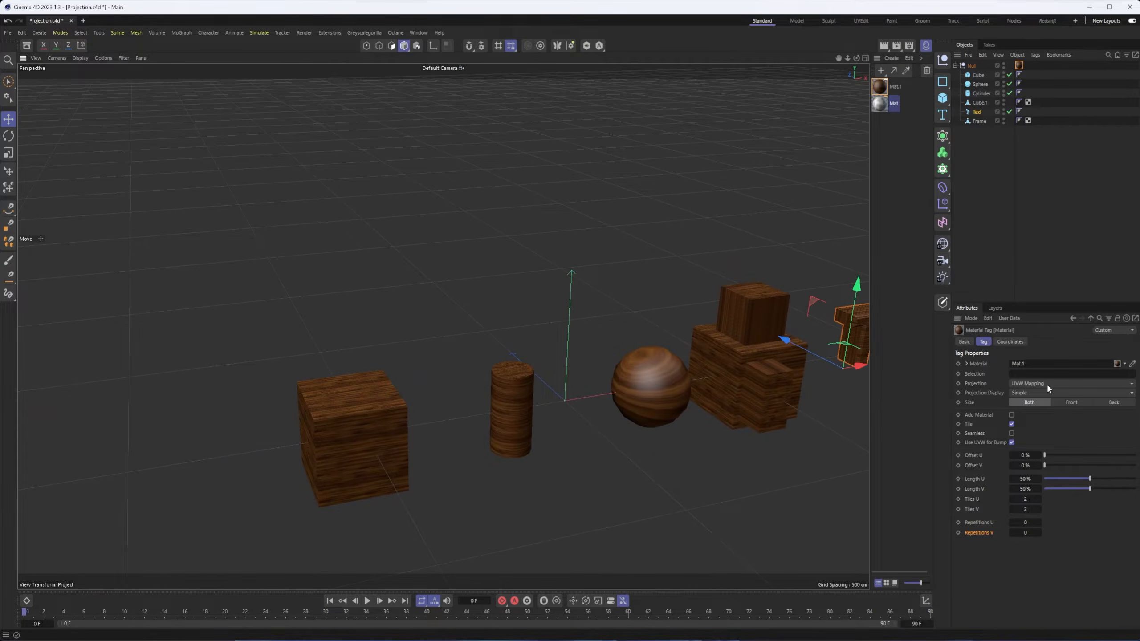
# - Review the Projection types available for the Null's wood material tag
pyautogui.click(1048, 383)
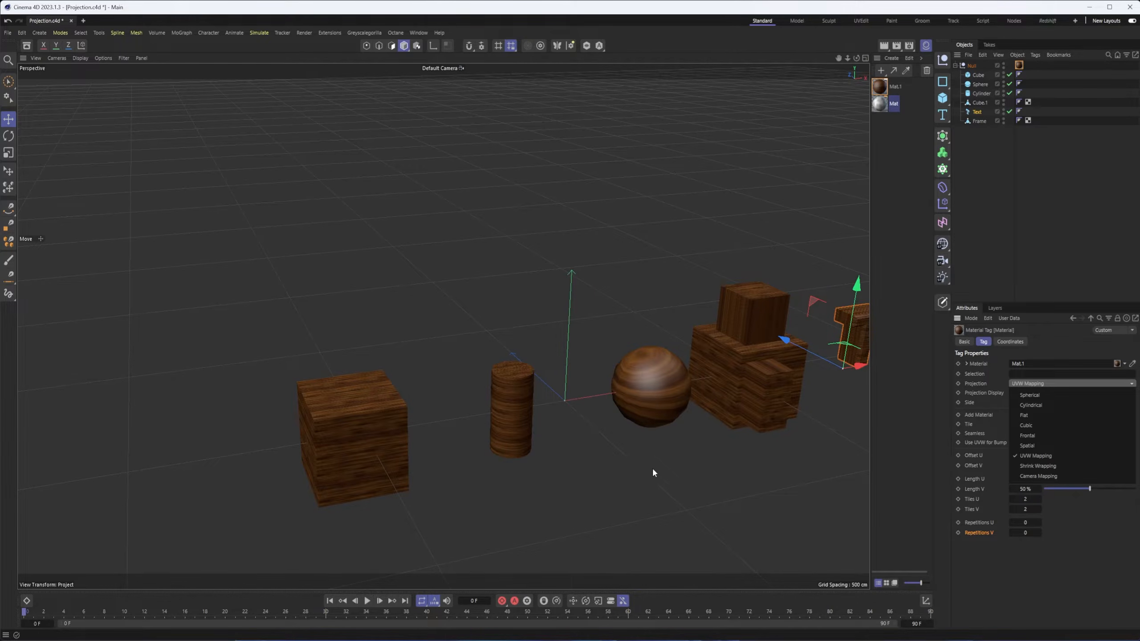
pyautogui.click(636, 480)
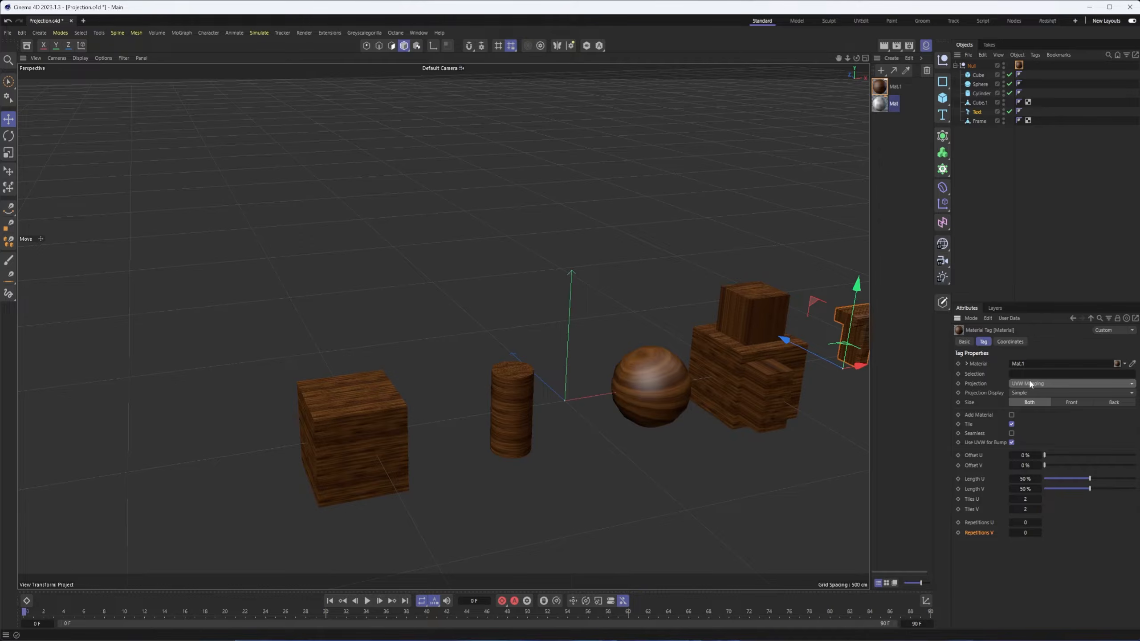
pyautogui.keyDown('alt'); pyautogui.moveTo(699, 387); pyautogui.dragTo(632, 381, button='middle'); pyautogui.keyUp('alt')
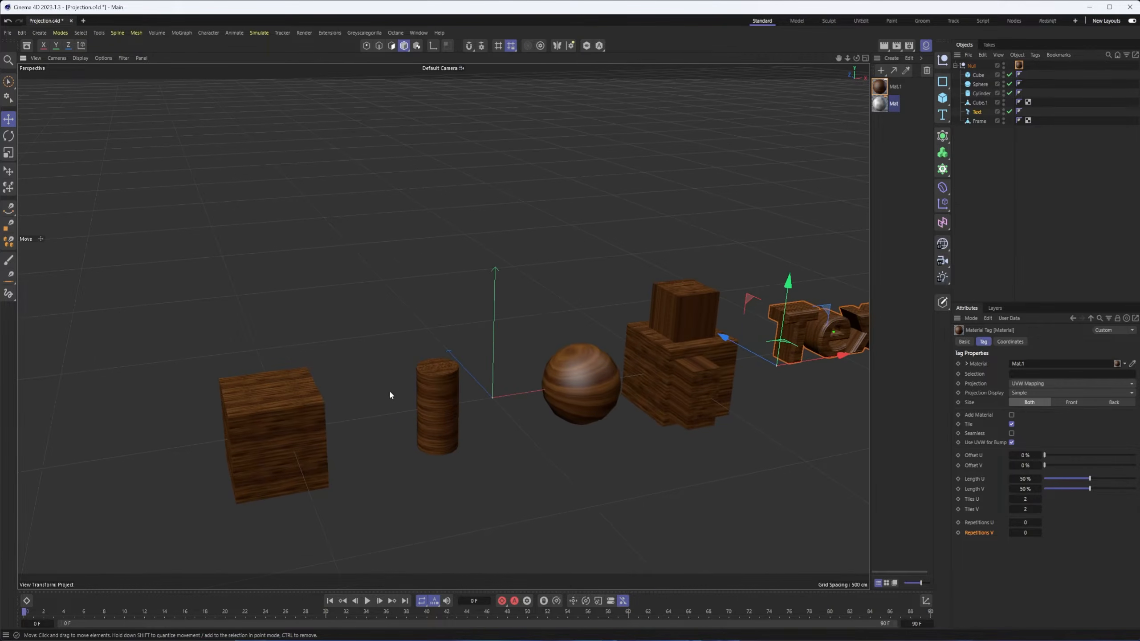
# - Select the cube, reopen the Null's material tag properties and check the Projection types against the cube and neighbouring objects
pyautogui.click(310, 421)
pyautogui.scroll(2, 345, 429)
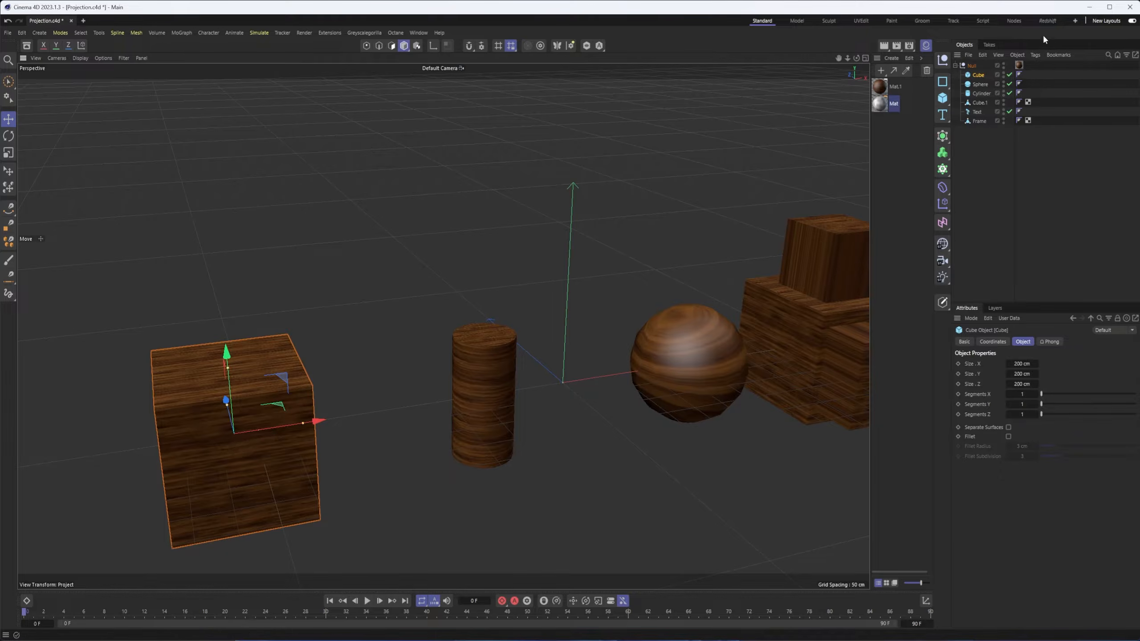
pyautogui.click(1019, 65)
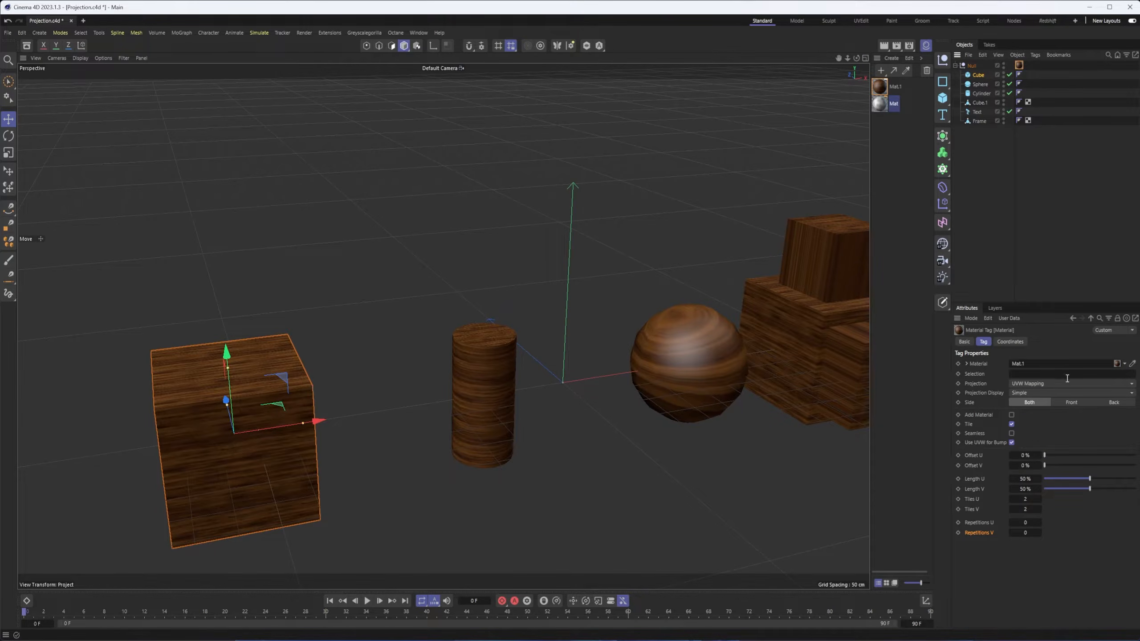
pyautogui.click(1047, 384)
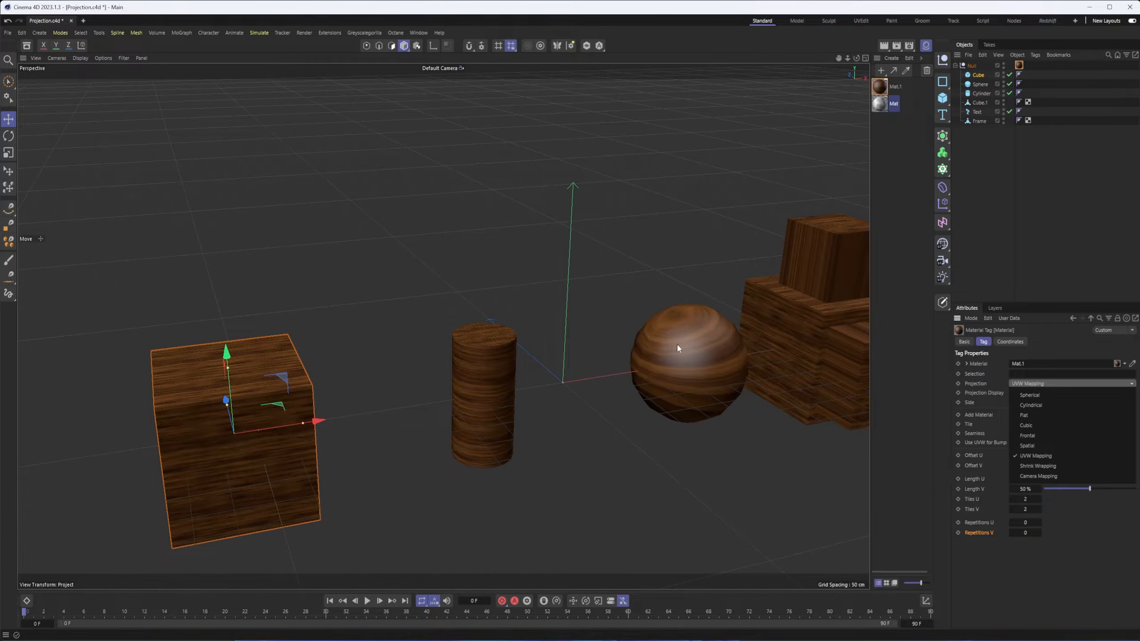
pyautogui.click(534, 377)
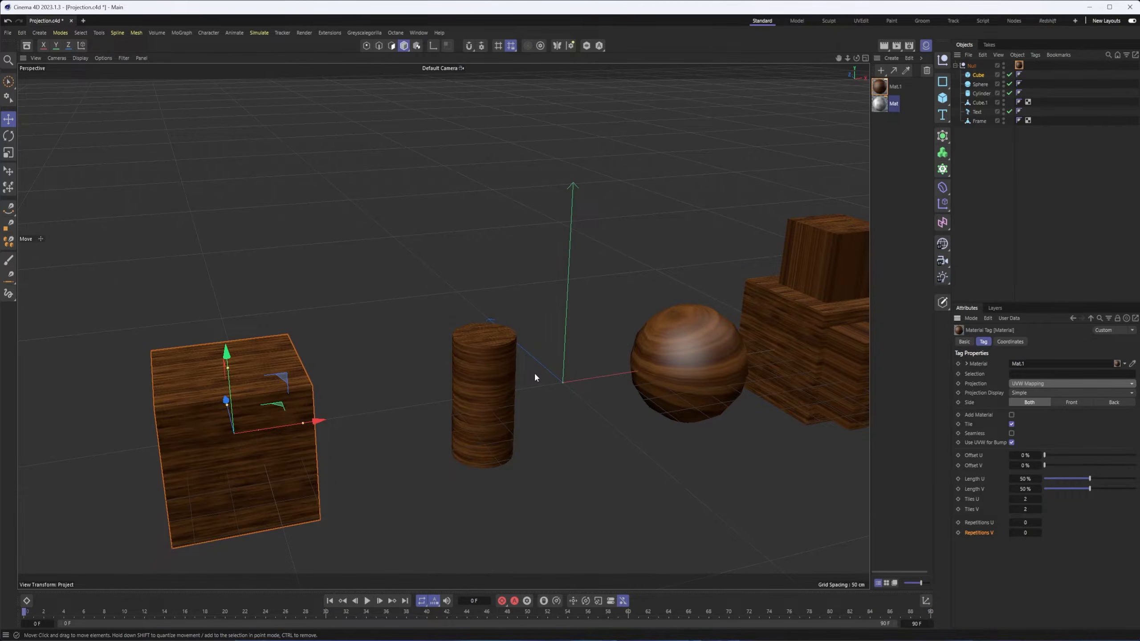
# - Move the wood material tag from the Null to the Cube object
pyautogui.keyDown('alt'); pyautogui.moveTo(456, 390); pyautogui.dragTo(623, 382, button='middle'); pyautogui.keyUp('alt')
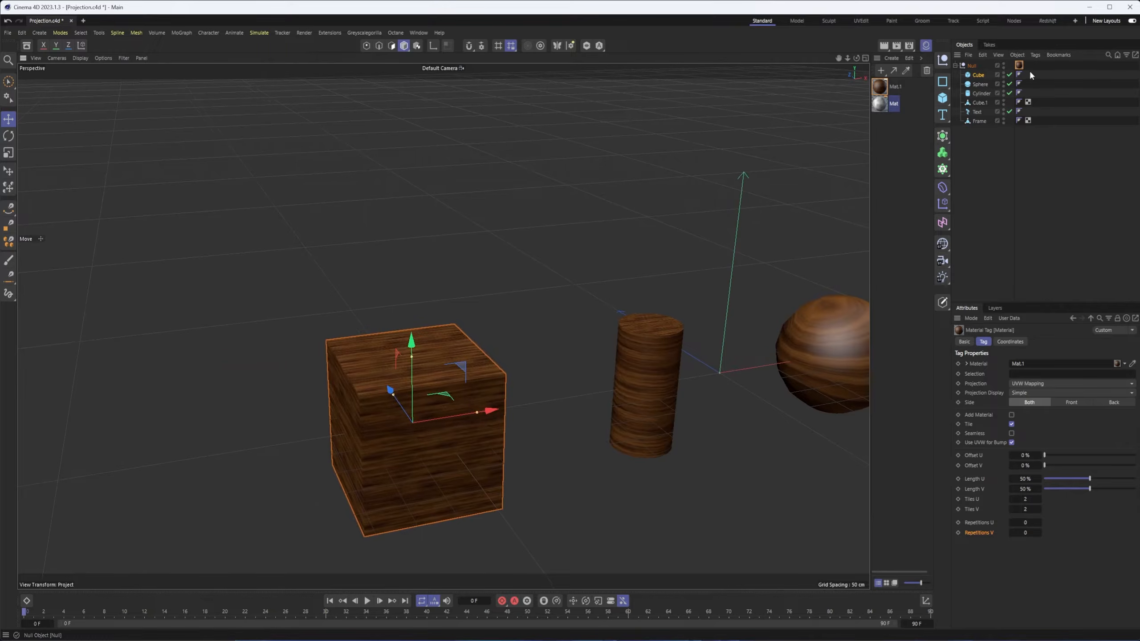
pyautogui.moveTo(1019, 65); pyautogui.dragTo(1028, 74)
pyautogui.keyDown('alt'); pyautogui.moveTo(620, 385); pyautogui.dragTo(648, 378, button='middle'); pyautogui.keyUp('alt')
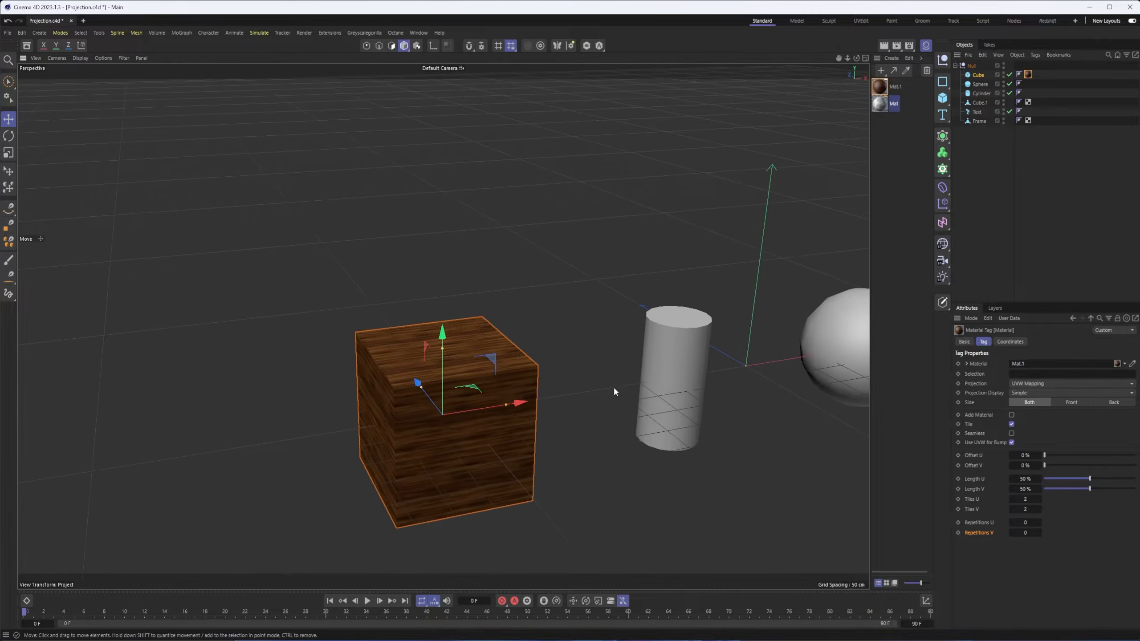
# - Set both Tiles U and Tiles V to 1 on the cube's wood material tag
pyautogui.scroll(1, 649, 378)
pyautogui.click(1011, 498)
pyautogui.click(1011, 509)
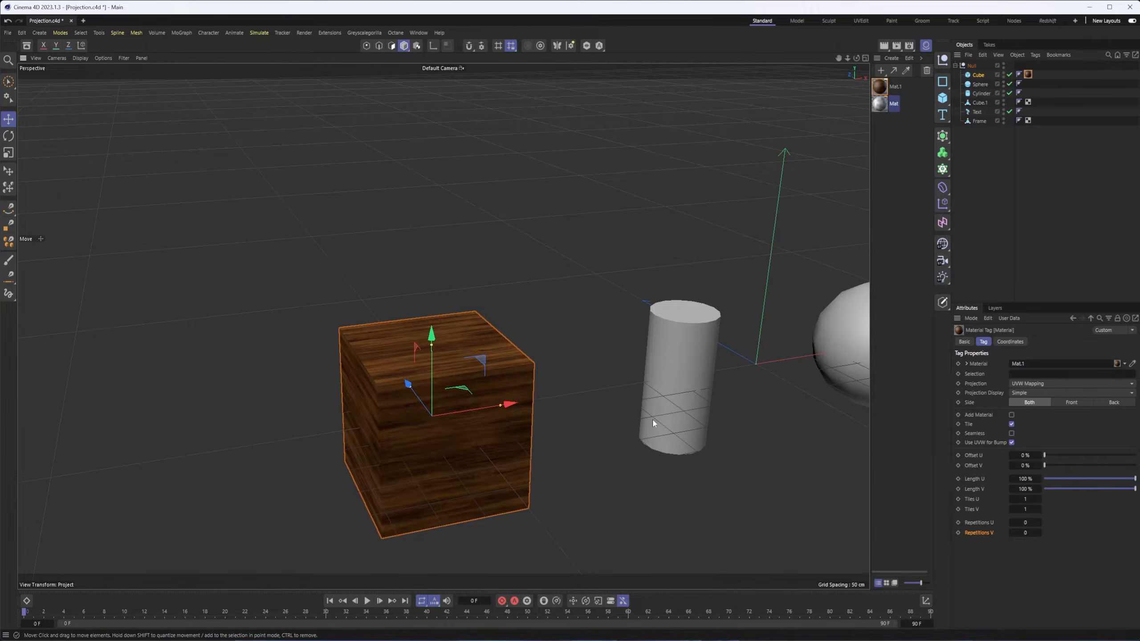
pyautogui.keyDown('alt'); pyautogui.moveTo(652, 419); pyautogui.dragTo(697, 435, button='middle'); pyautogui.keyUp('alt')
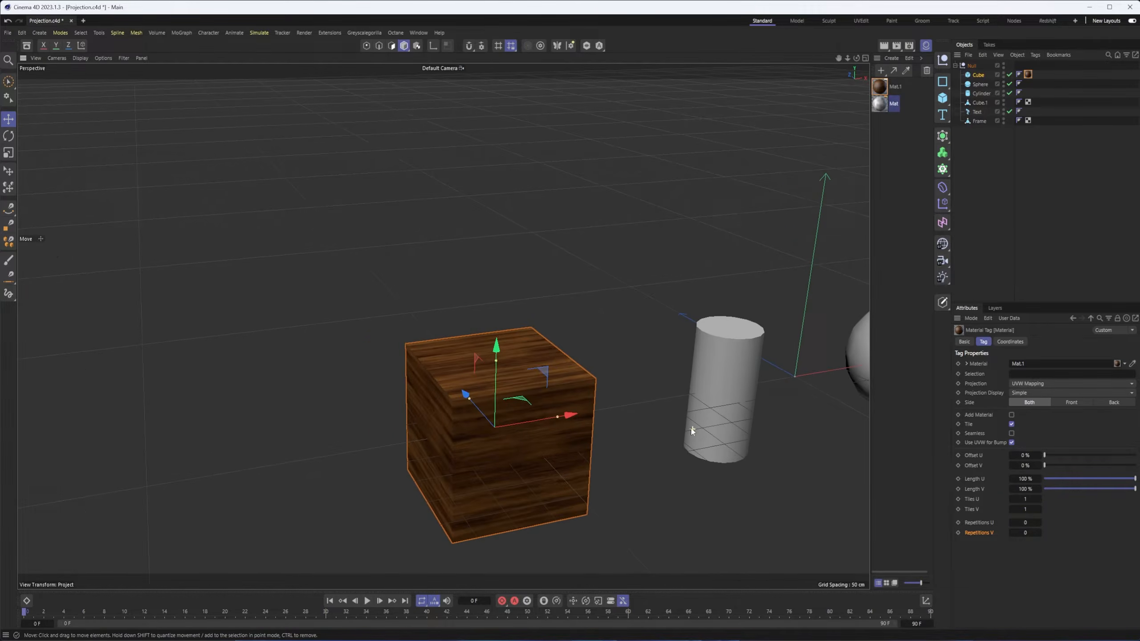
# - Set the cube's material tag projection to Cubic and inspect the wood on its faces
pyautogui.click(1046, 384)
pyautogui.click(1039, 424)
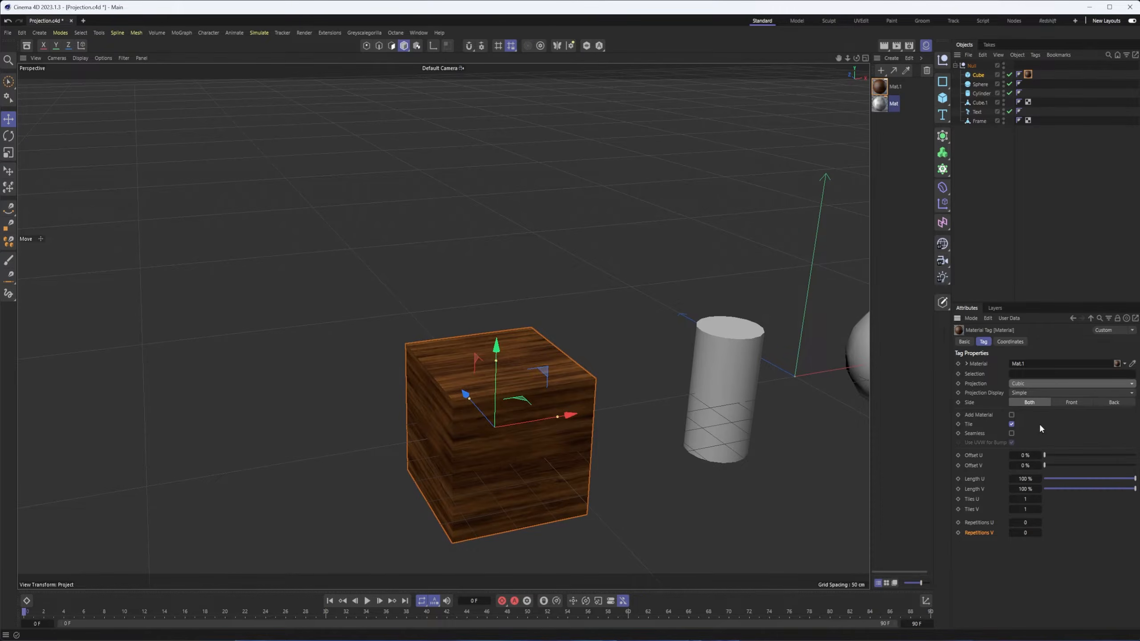
pyautogui.keyDown('alt'); pyautogui.moveTo(696, 461); pyautogui.dragTo(658, 449, button='middle'); pyautogui.keyUp('alt')
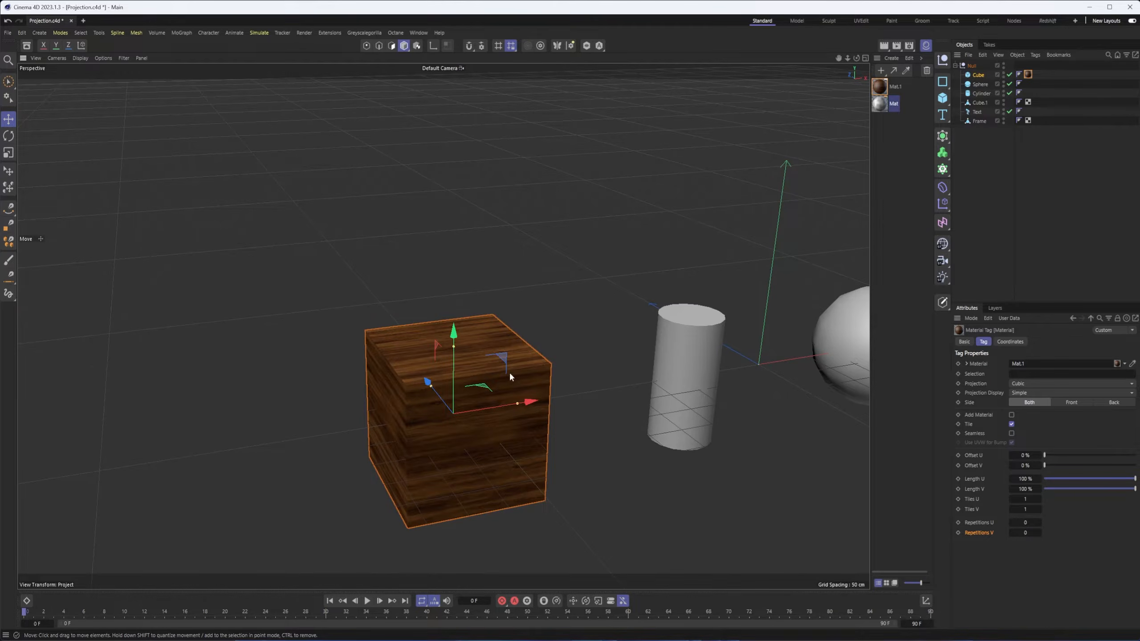
pyautogui.keyDown('alt'); pyautogui.moveTo(499, 375); pyautogui.dragTo(503, 372); pyautogui.keyUp('alt')
pyautogui.keyDown('alt'); pyautogui.moveTo(503, 374); pyautogui.dragTo(516, 362, button='middle'); pyautogui.keyUp('alt')
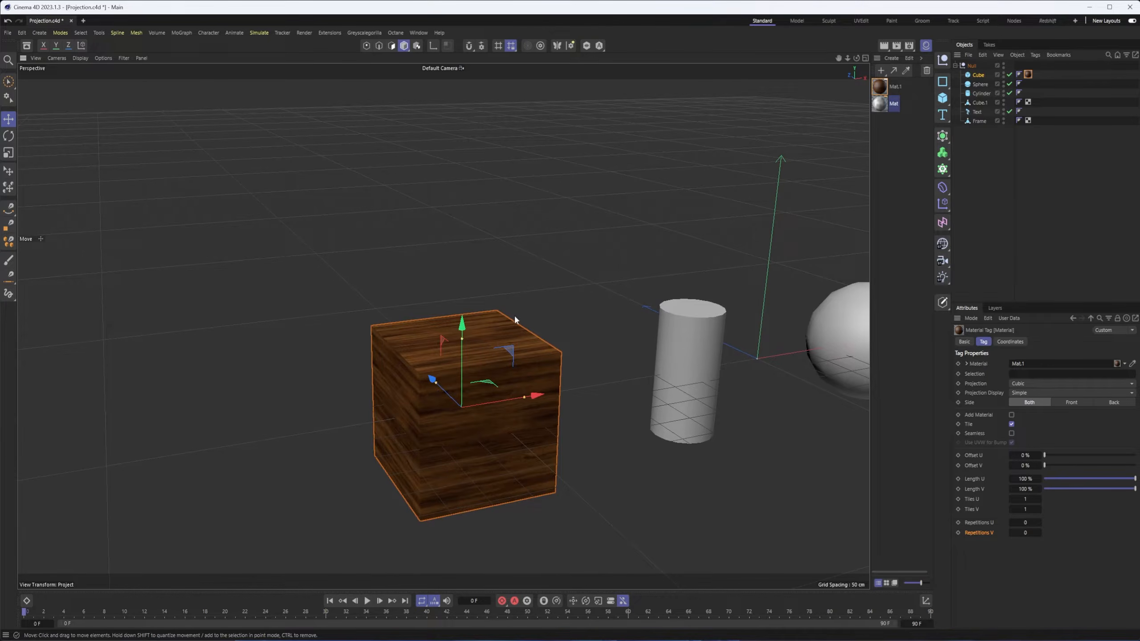
# - In Texture mode, scale the cubic texture projection up uniformly so its cage extends slightly beyond the cube
pyautogui.click(418, 47)
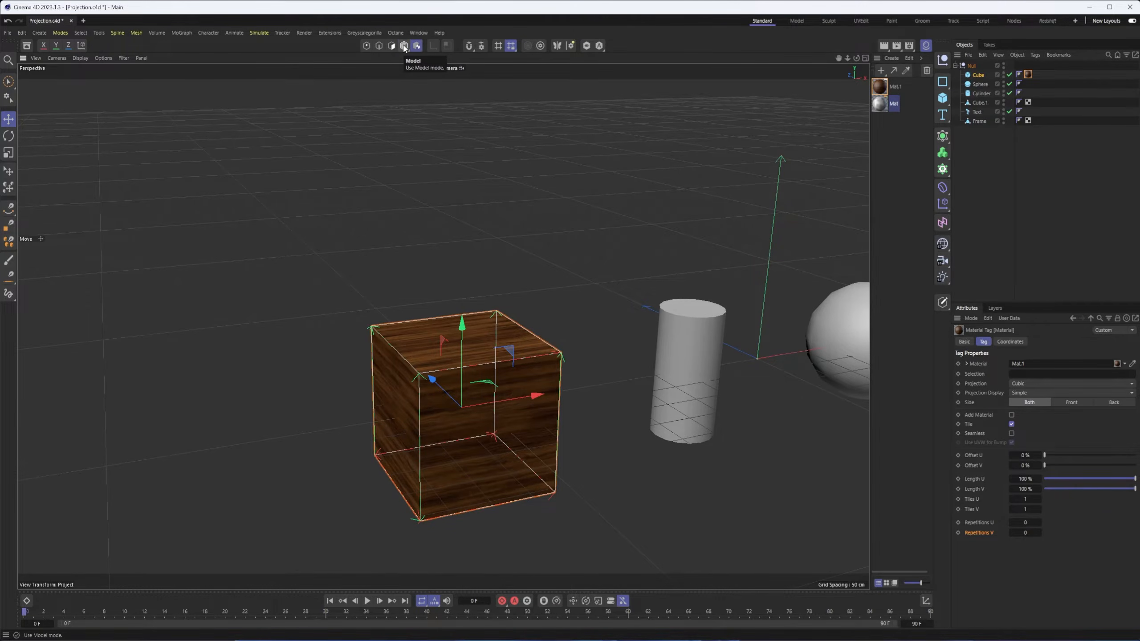
pyautogui.click(405, 47)
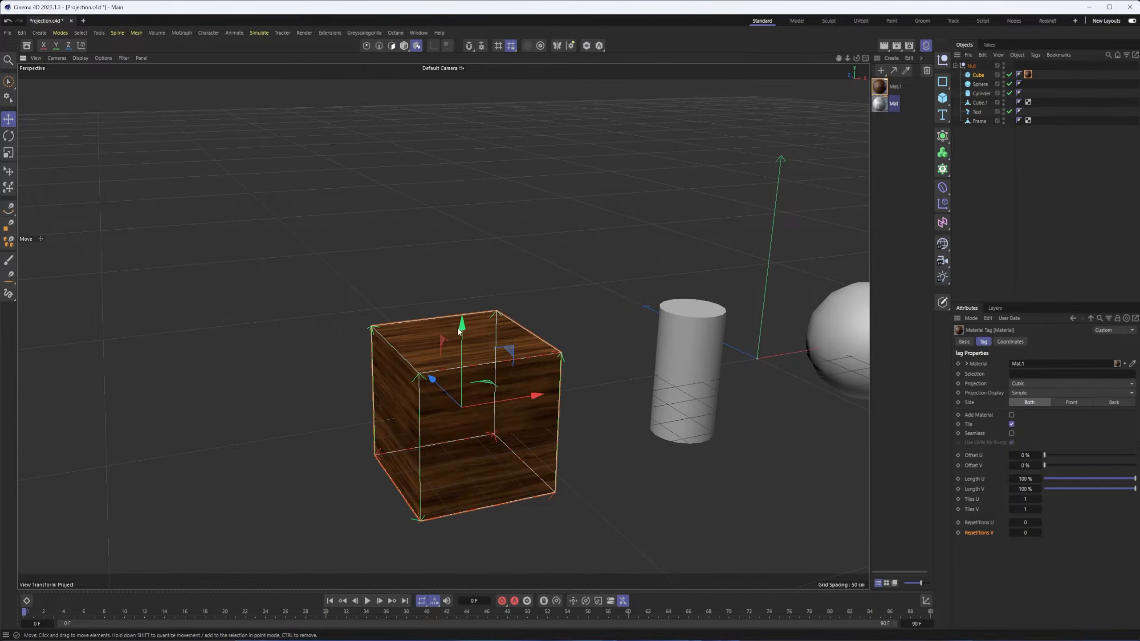
pyautogui.keyDown('alt'); pyautogui.moveTo(460, 389); pyautogui.dragTo(494, 387); pyautogui.keyUp('alt')
pyautogui.press('t')
pyautogui.moveTo(304, 445); pyautogui.dragTo(402, 427)
pyautogui.keyDown('alt'); pyautogui.moveTo(425, 427); pyautogui.dragTo(512, 400, button='middle'); pyautogui.keyUp('alt')
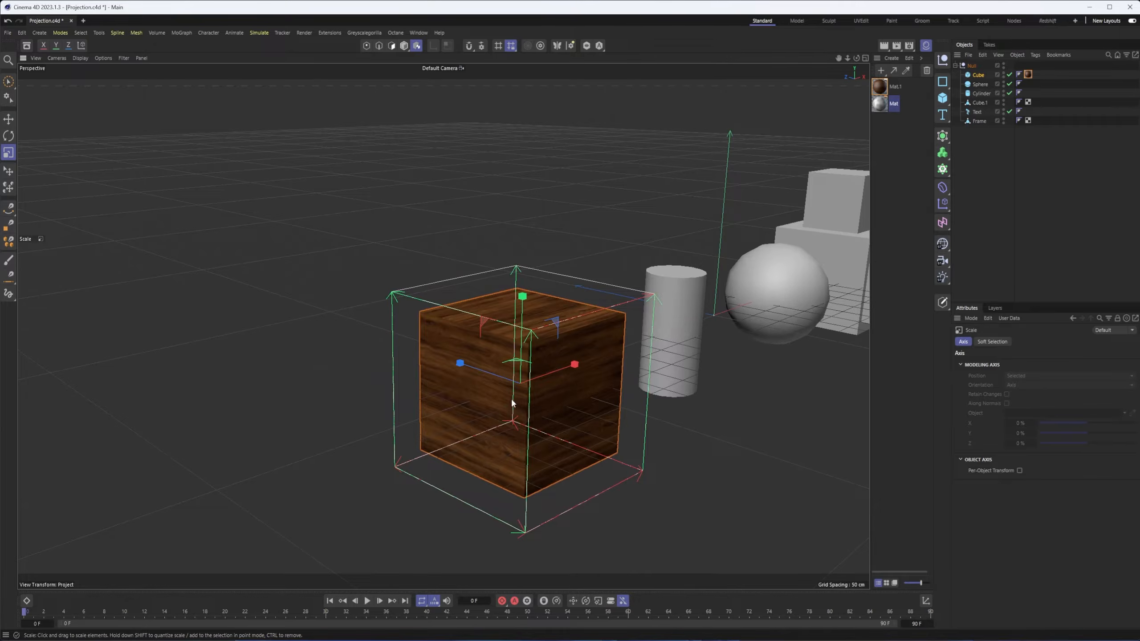
pyautogui.keyDown('alt'); pyautogui.moveTo(515, 509); pyautogui.dragTo(428, 462); pyautogui.keyUp('alt')
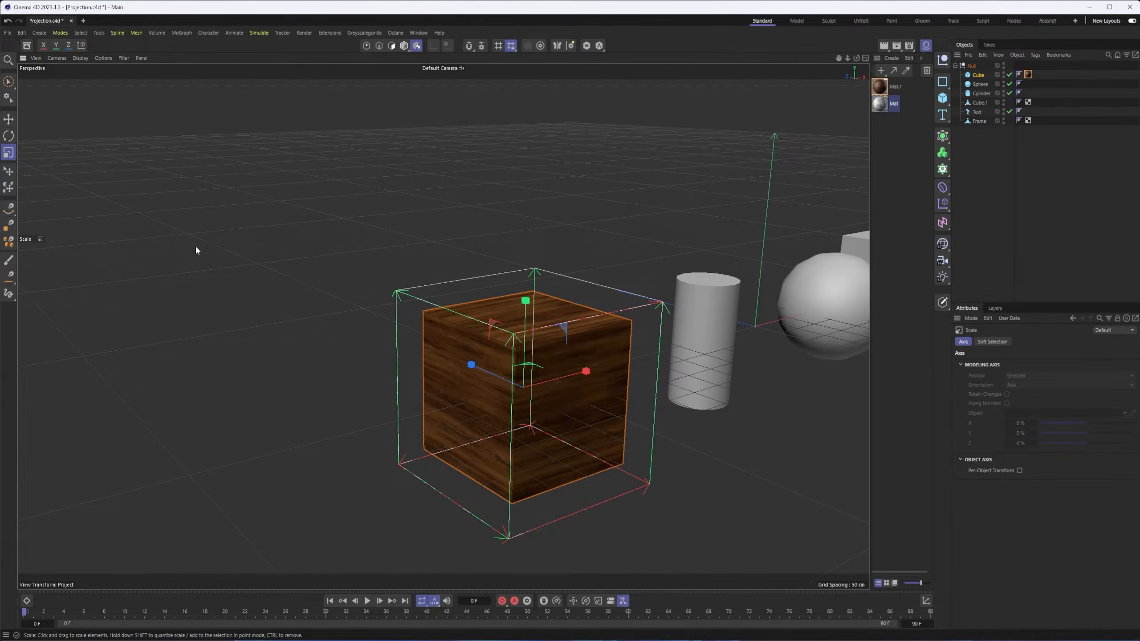
# - Sketch white arrows with Doodle Paint pointing at the cube from both front sides, above, below and behind
pyautogui.click(8, 293)
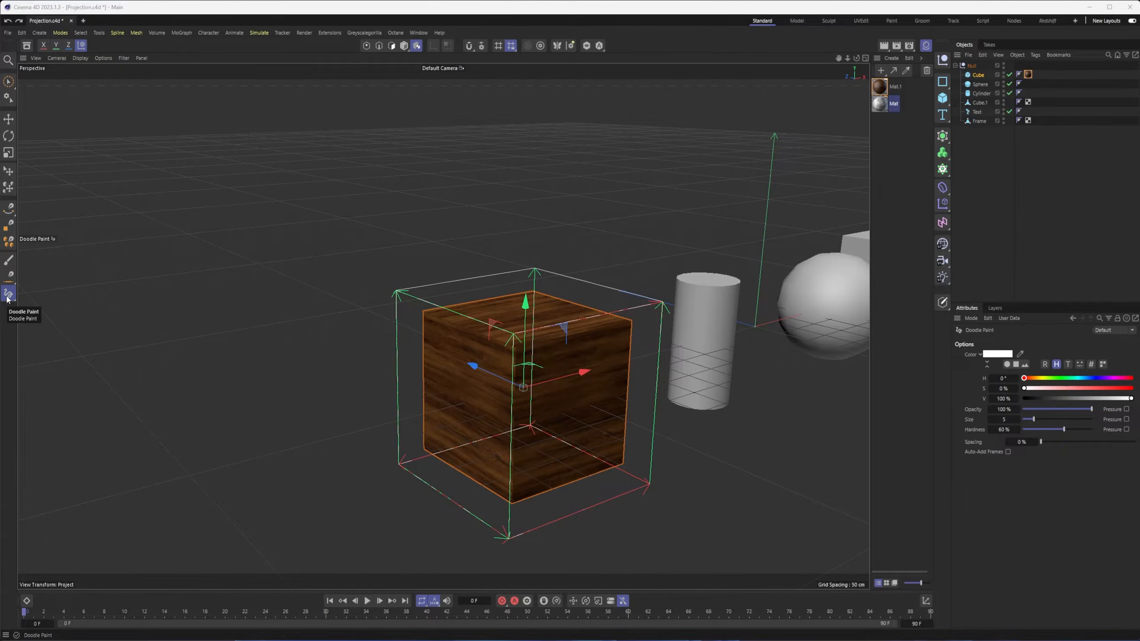
pyautogui.moveTo(146, 522)
pyautogui.mouseDown()
pyautogui.moveTo(474, 409)
pyautogui.moveTo(458, 409)
pyautogui.moveTo(459, 428)
pyautogui.mouseUp()
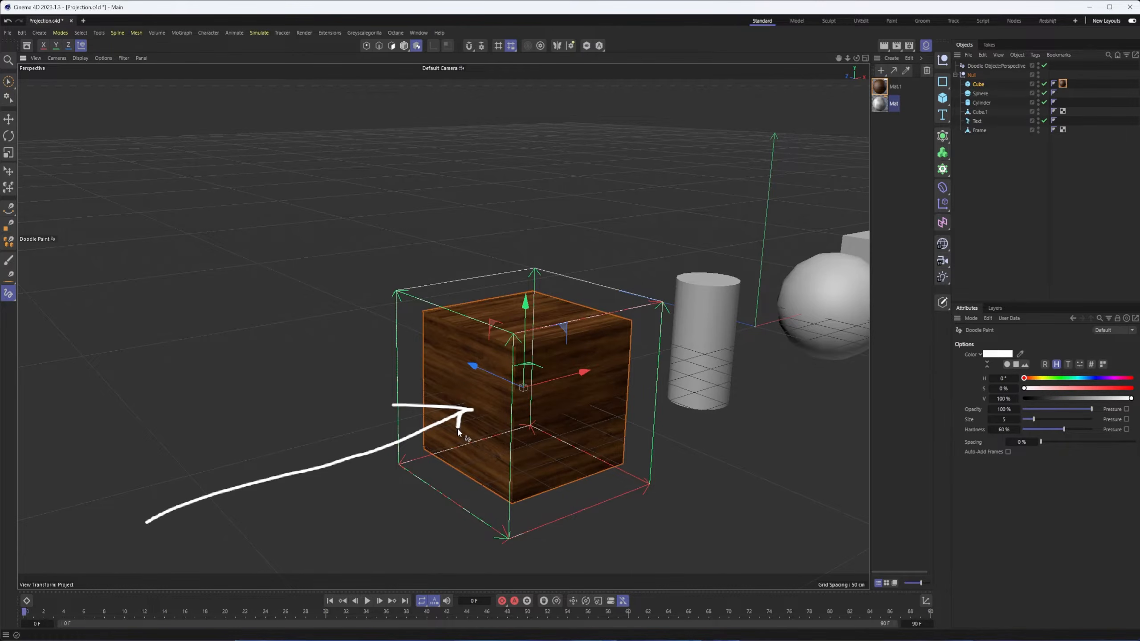
pyautogui.moveTo(557, 96)
pyautogui.mouseDown()
pyautogui.moveTo(552, 283)
pyautogui.moveTo(517, 220)
pyautogui.mouseUp()
pyautogui.moveTo(552, 283); pyautogui.dragTo(619, 217)
pyautogui.moveTo(578, 428); pyautogui.dragTo(866, 508)
pyautogui.moveTo(576, 427); pyautogui.dragTo(571, 499)
pyautogui.moveTo(575, 428); pyautogui.dragTo(676, 417)
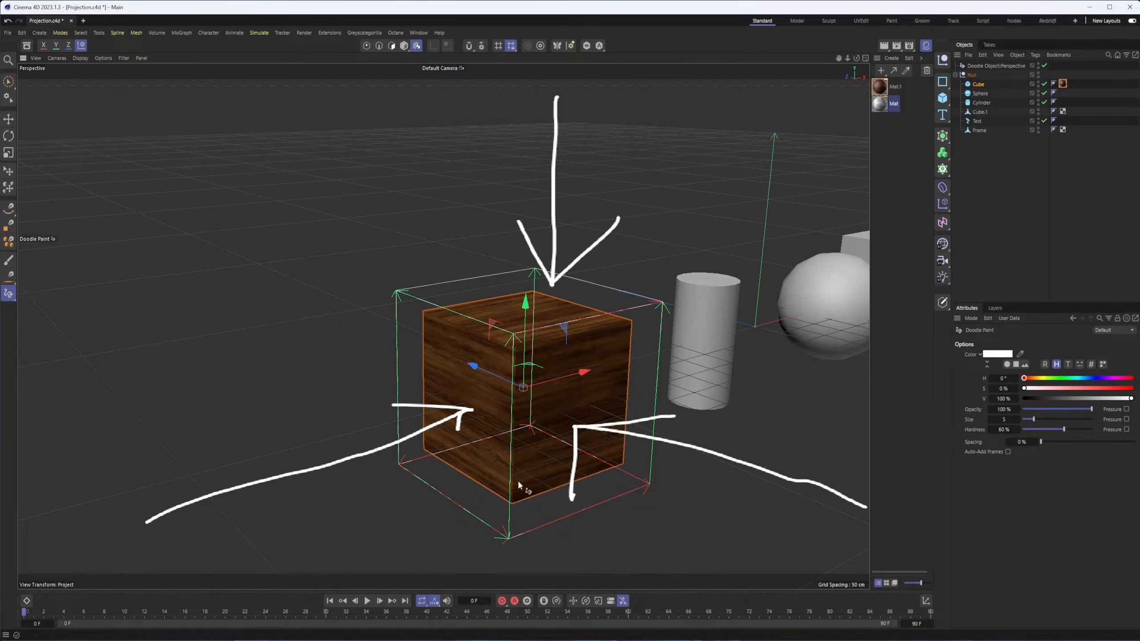
pyautogui.moveTo(530, 533); pyautogui.dragTo(512, 552)
pyautogui.moveTo(585, 541); pyautogui.dragTo(593, 543)
pyautogui.moveTo(788, 319)
pyautogui.mouseDown()
pyautogui.moveTo(645, 369)
pyautogui.moveTo(659, 337)
pyautogui.moveTo(703, 377)
pyautogui.mouseUp()
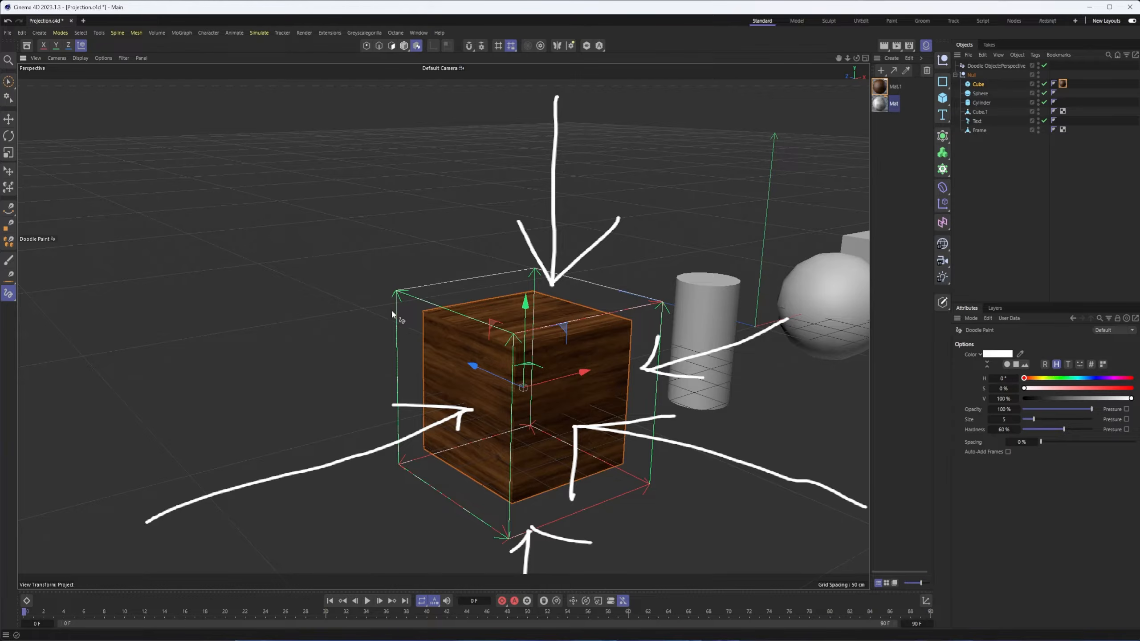
# - Outline the left side of the projection cage with Doodle Paint, then delete the whole doodle object
pyautogui.moveTo(395, 290)
pyautogui.mouseDown()
pyautogui.moveTo(390, 463)
pyautogui.moveTo(508, 526)
pyautogui.moveTo(517, 329)
pyautogui.moveTo(401, 288)
pyautogui.mouseUp()
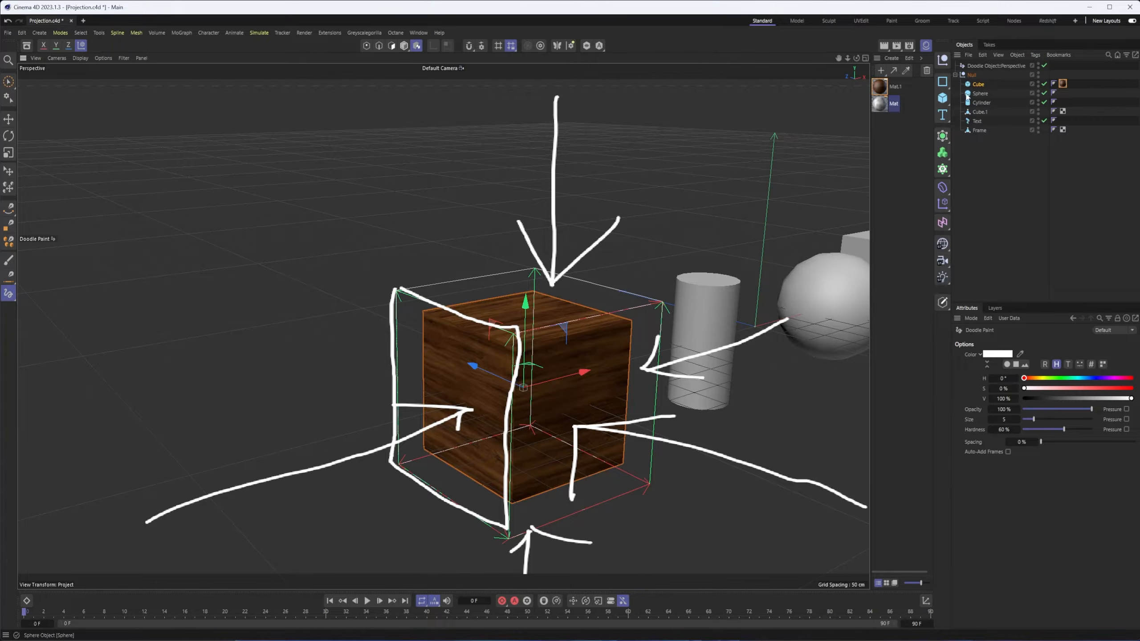
pyautogui.click(991, 66)
pyautogui.press('Delete')
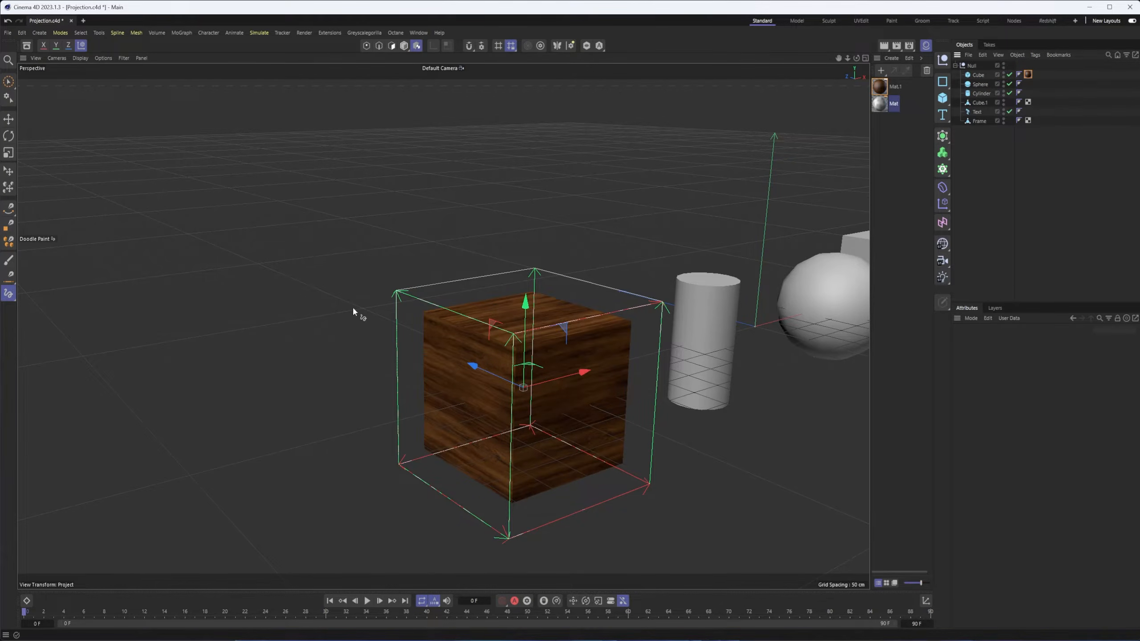
# - Enlarge the cube's texture projection cage a little more, shift it slightly along its Z axis and activate the Rotate tool
pyautogui.press('t')
pyautogui.moveTo(279, 392); pyautogui.dragTo(295, 463)
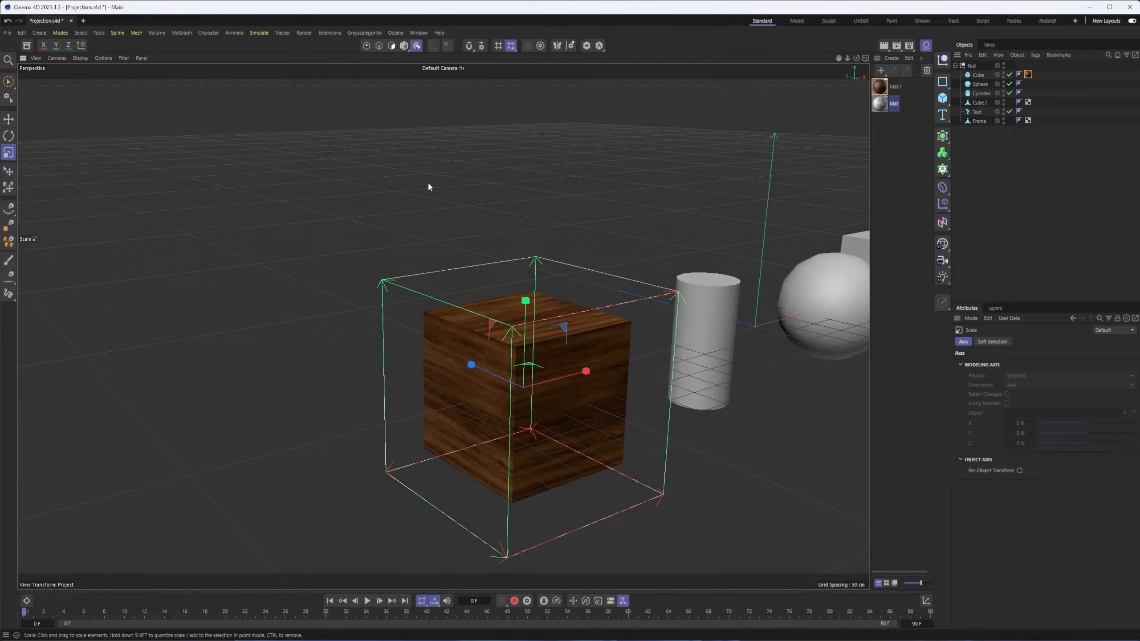
pyautogui.press('e')
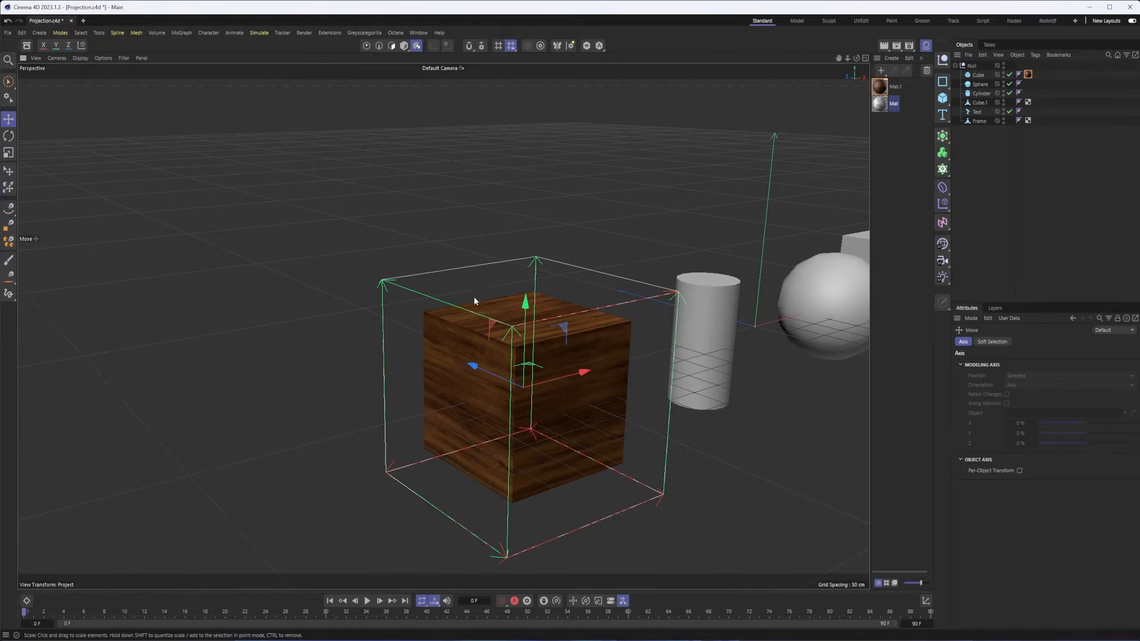
pyautogui.moveTo(477, 369); pyautogui.dragTo(507, 369)
pyautogui.press('r')
# - Select the cube's wood material tag and display its tag properties
pyautogui.click(1028, 74)
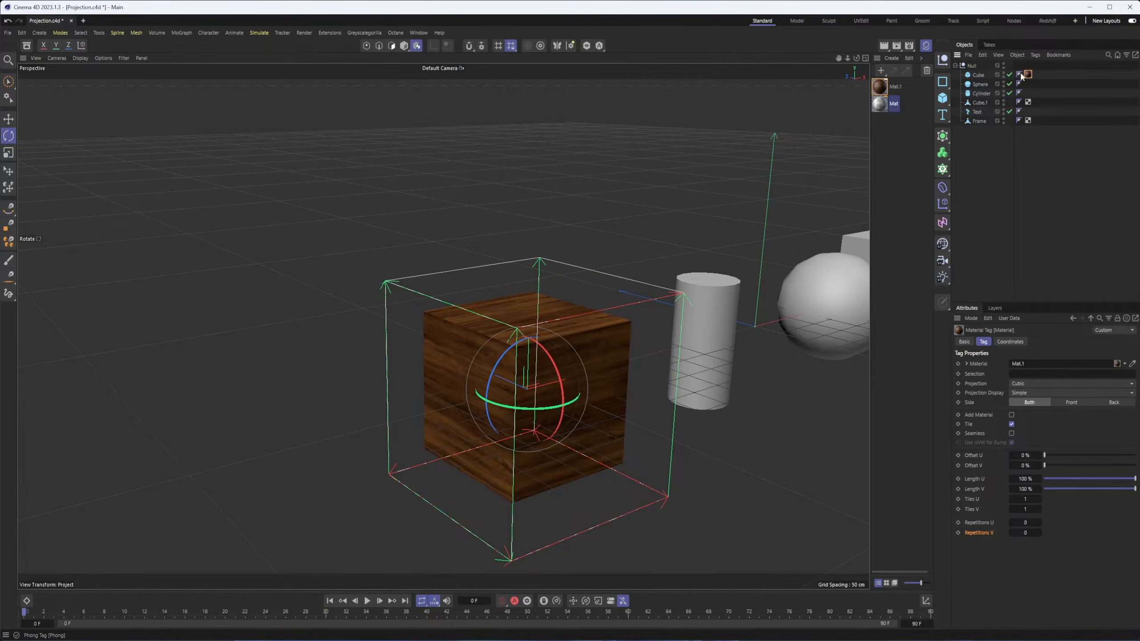
pyautogui.click(1046, 76)
pyautogui.click(1027, 74)
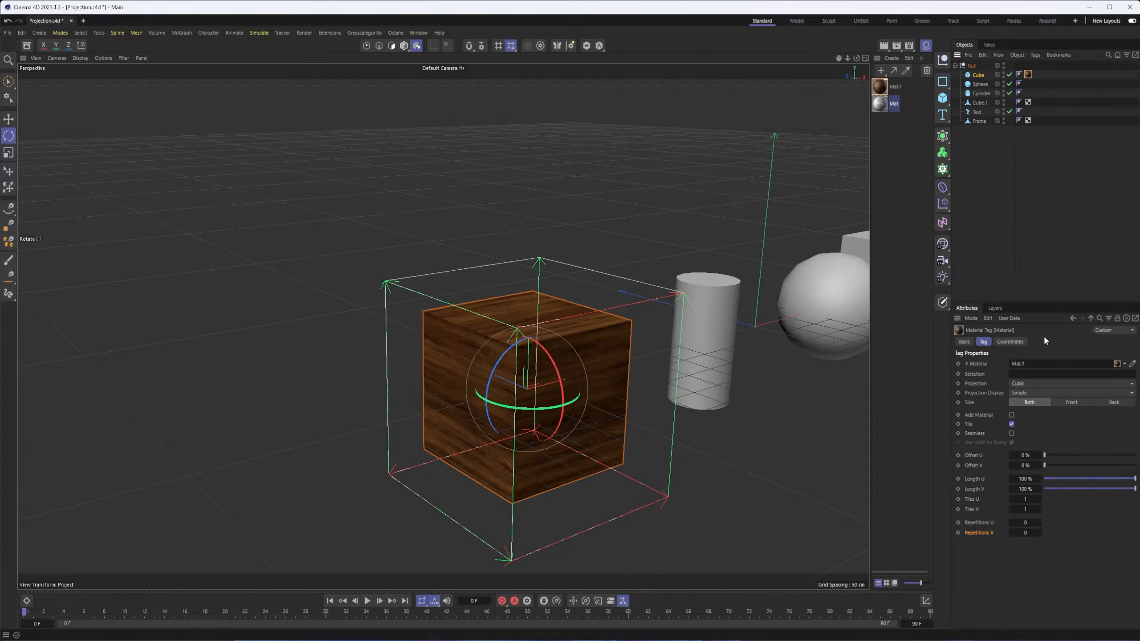
# - Select the cube, try shifting its texture projection with the Move tool in Texture mode, and undo the shift
pyautogui.click(978, 75)
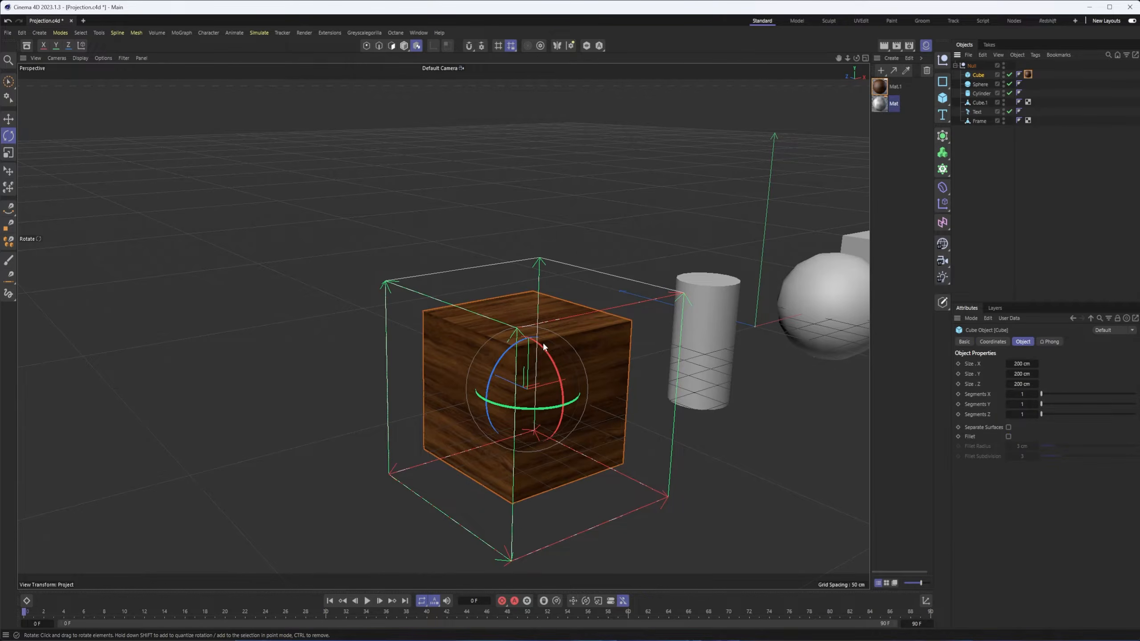
pyautogui.press('e')
pyautogui.moveTo(488, 371); pyautogui.dragTo(516, 383)
pyautogui.hotkey('ctrl', 'z')
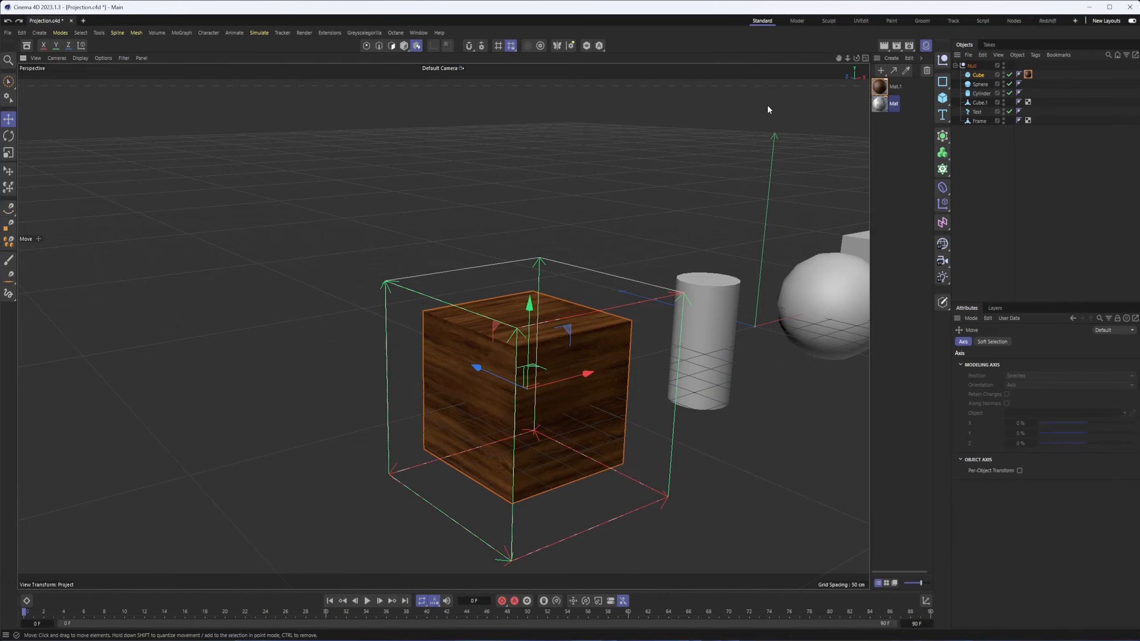
# - Switch to Model mode, nudge the cube slightly with the Move tool and select its wood material tag
pyautogui.click(404, 45)
pyautogui.moveTo(494, 372)
pyautogui.mouseDown()
pyautogui.moveTo(479, 369)
pyautogui.moveTo(493, 376)
pyautogui.mouseUp()
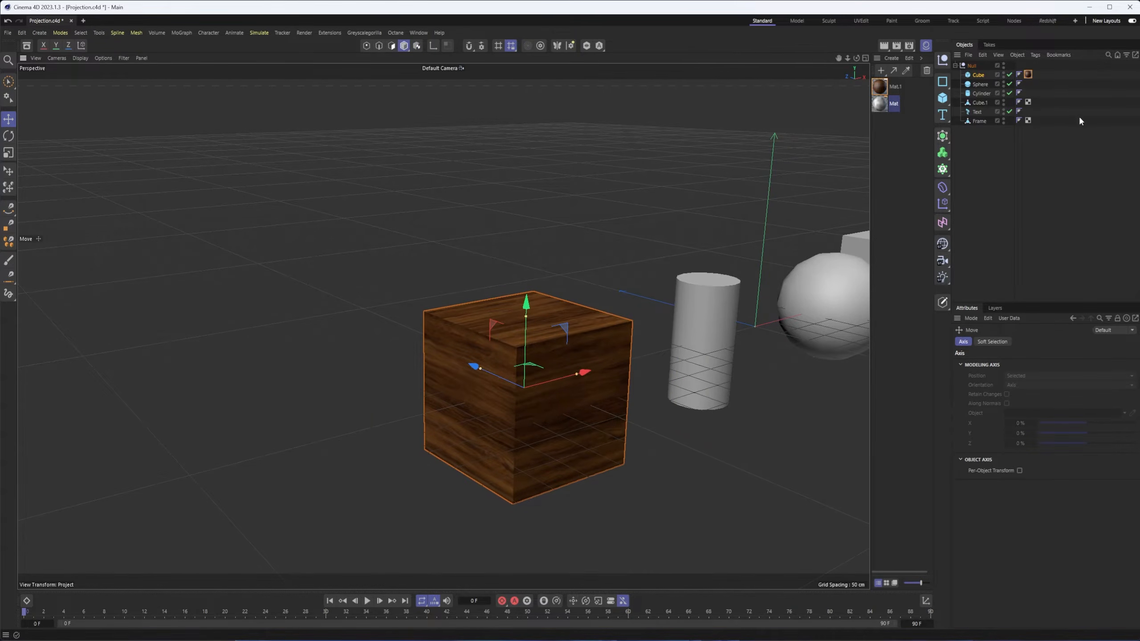
pyautogui.click(1027, 75)
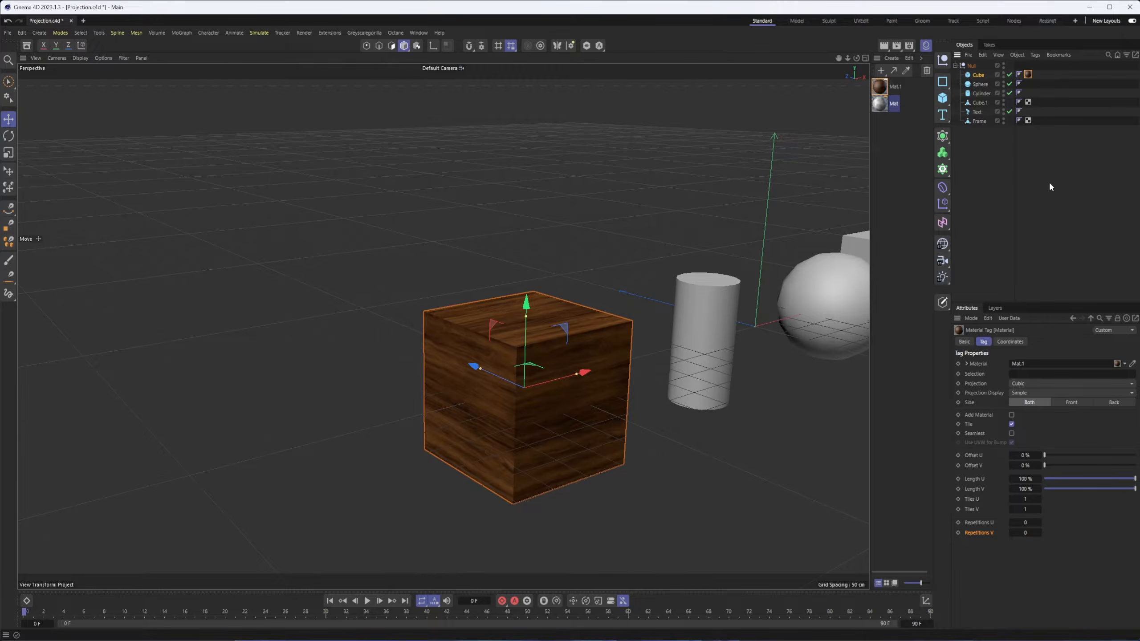
pyautogui.rightClick(978, 75)
pyautogui.moveTo(1026, 161)
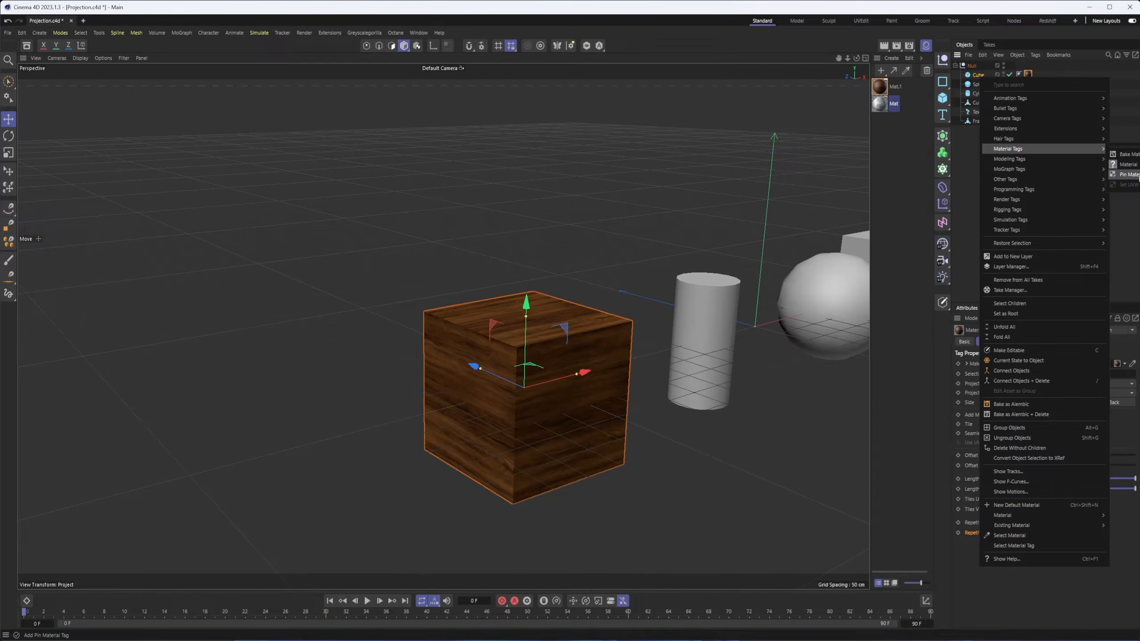
pyautogui.click(1136, 107)
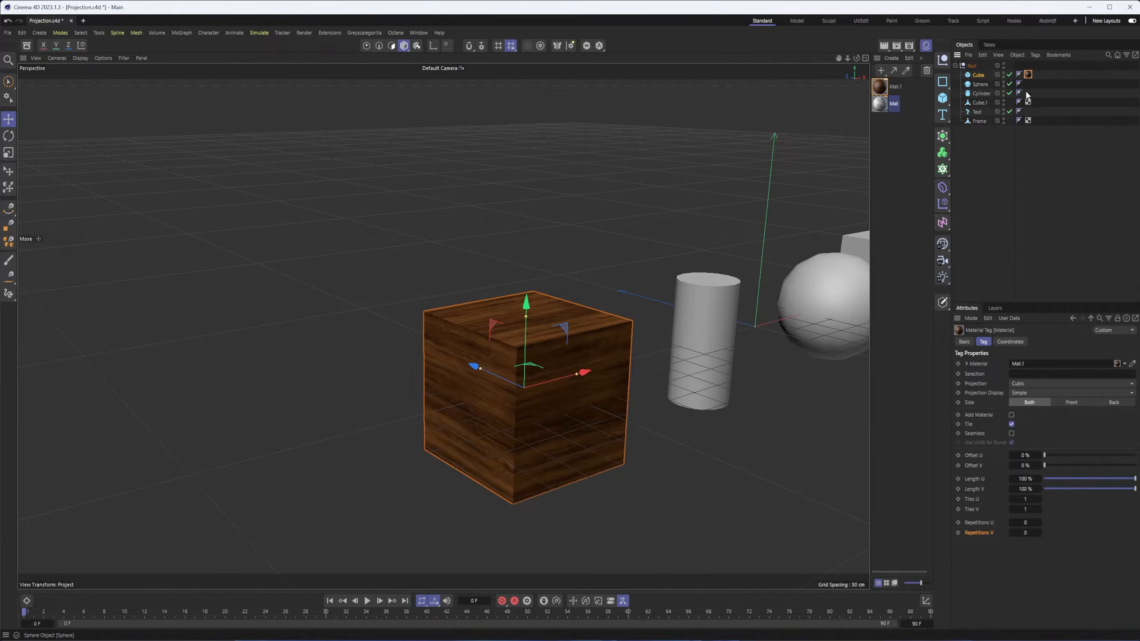
pyautogui.click(1028, 383)
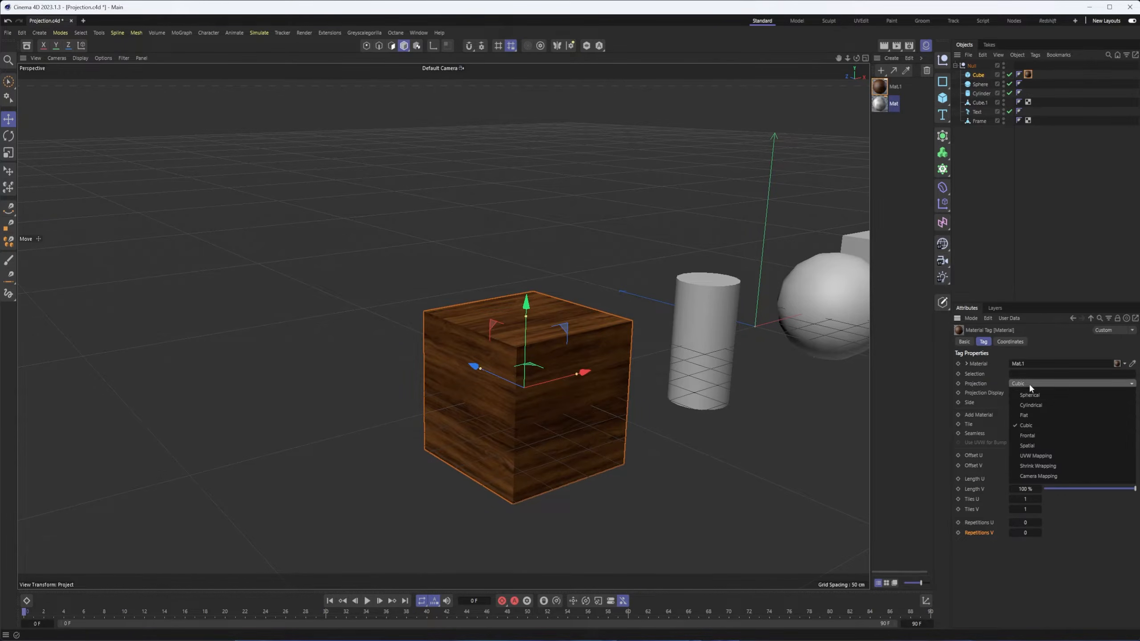
pyautogui.click(1011, 566)
# - Try a Repetitions U value of 30 on the cube's material tag, then reset it to 0
pyautogui.click(1032, 522)
pyautogui.write('30')
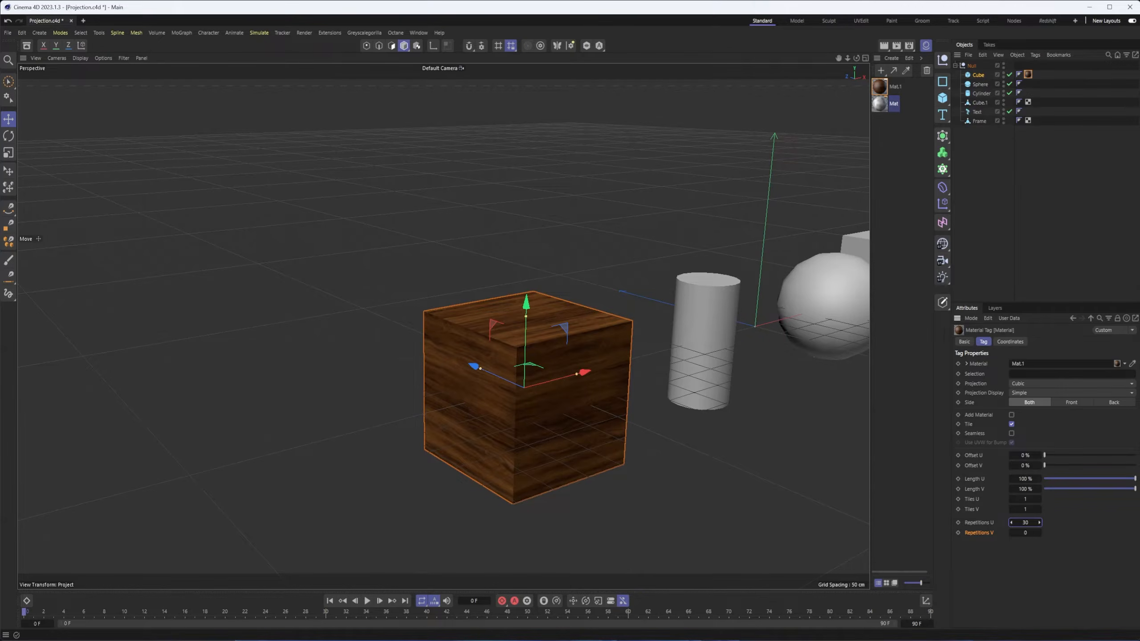
pyautogui.moveTo(1034, 518); pyautogui.dragTo(976, 501)
pyautogui.click(978, 480)
pyautogui.click(975, 499)
# - Return to Texture mode and set the material tag's tiling to 2 Tiles U and 3 Tiles V
pyautogui.click(416, 45)
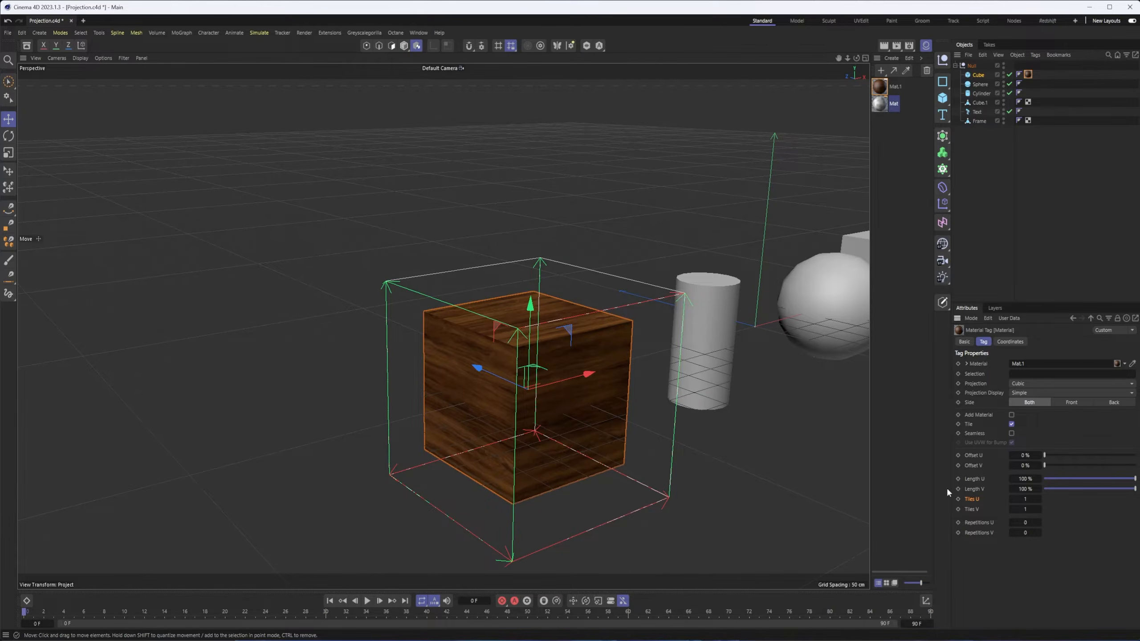
pyautogui.click(1024, 499)
pyautogui.write('2')
pyautogui.click(1027, 510)
pyautogui.write('3')
pyautogui.press('Return')
# - Draw one crosswise and one vertical Doodle Paint line across the left side of the projection cage, then delete the doodle object
pyautogui.keyDown('alt'); pyautogui.moveTo(472, 401); pyautogui.dragTo(513, 432); pyautogui.keyUp('alt')
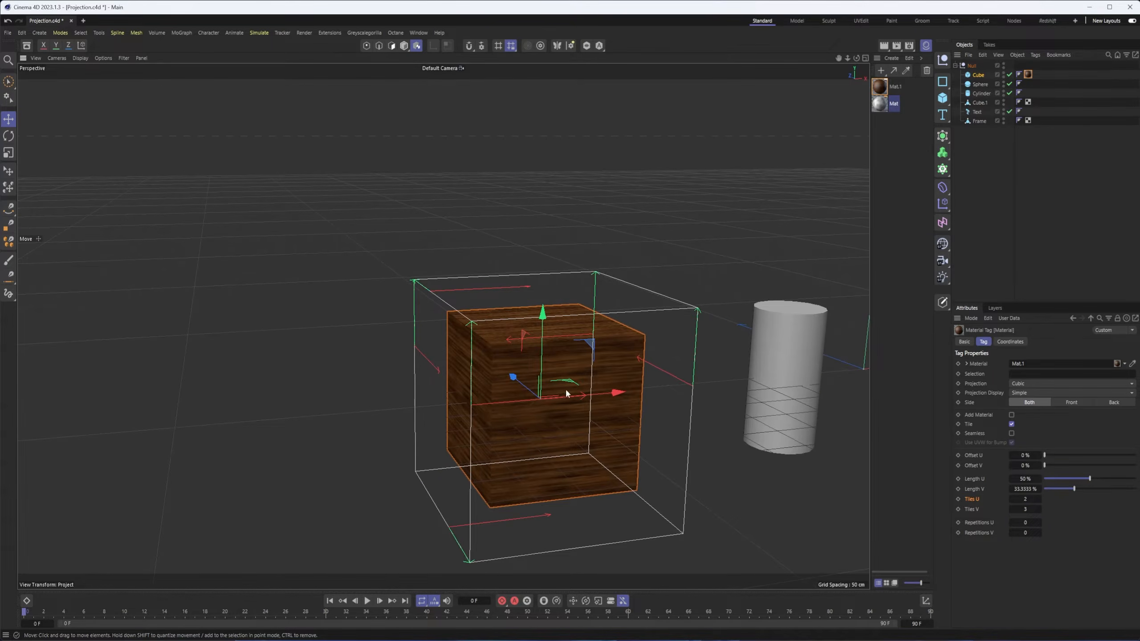
pyautogui.keyDown('alt'); pyautogui.moveTo(593, 397); pyautogui.dragTo(563, 445); pyautogui.keyUp('alt')
pyautogui.click(8, 293)
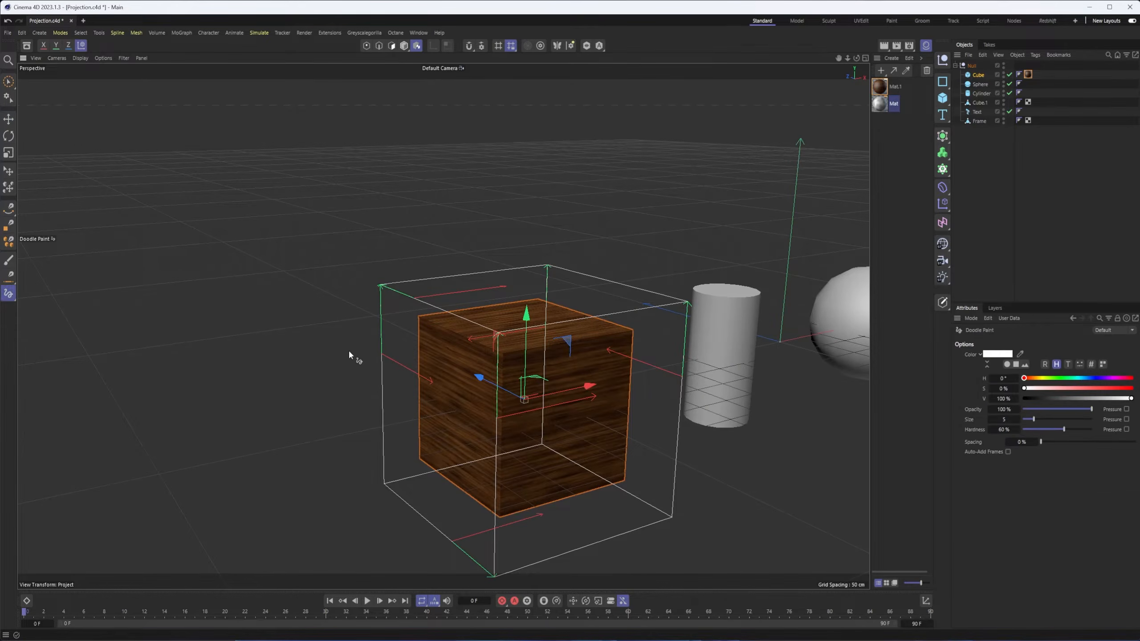
pyautogui.moveTo(454, 422); pyautogui.dragTo(496, 448)
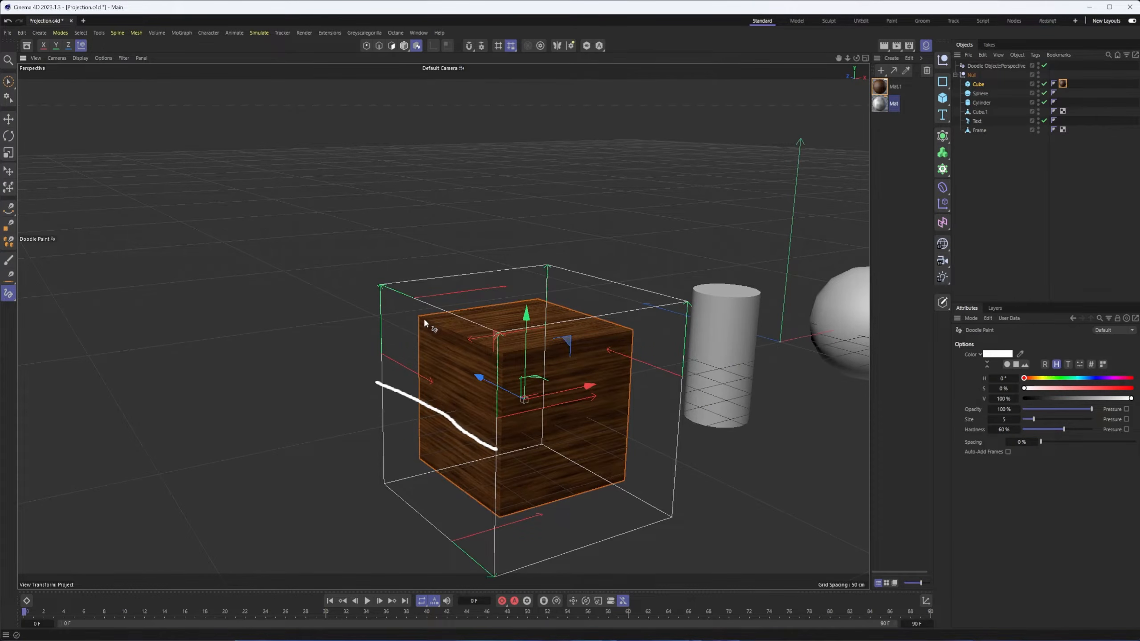
pyautogui.moveTo(445, 311)
pyautogui.mouseDown()
pyautogui.moveTo(447, 404)
pyautogui.moveTo(423, 517)
pyautogui.mouseUp()
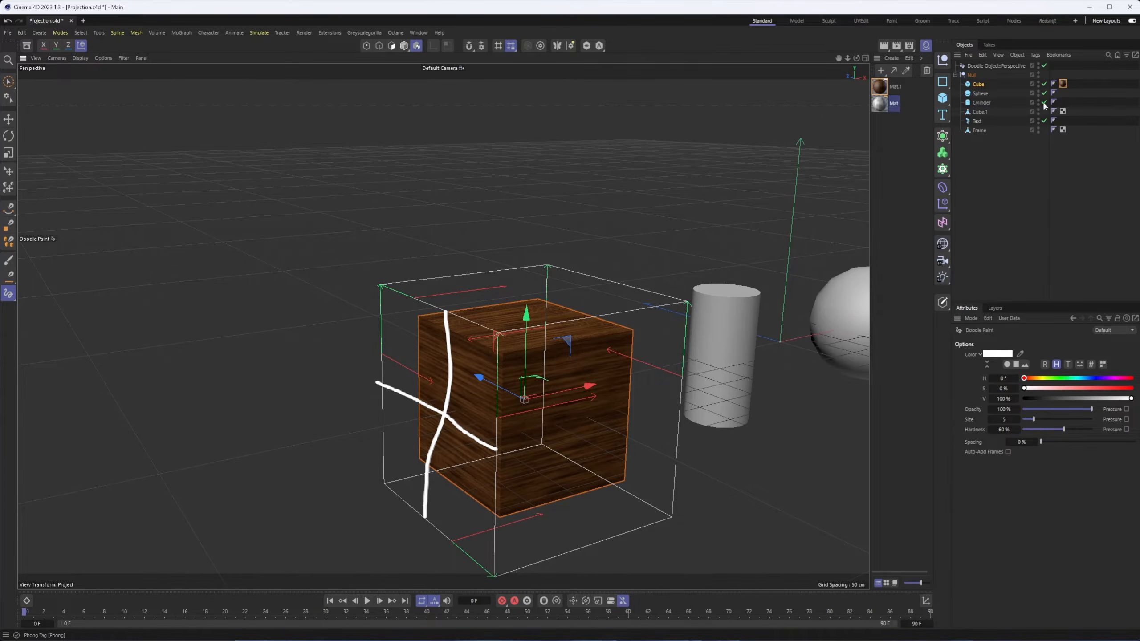
pyautogui.click(978, 66)
pyautogui.press('Delete')
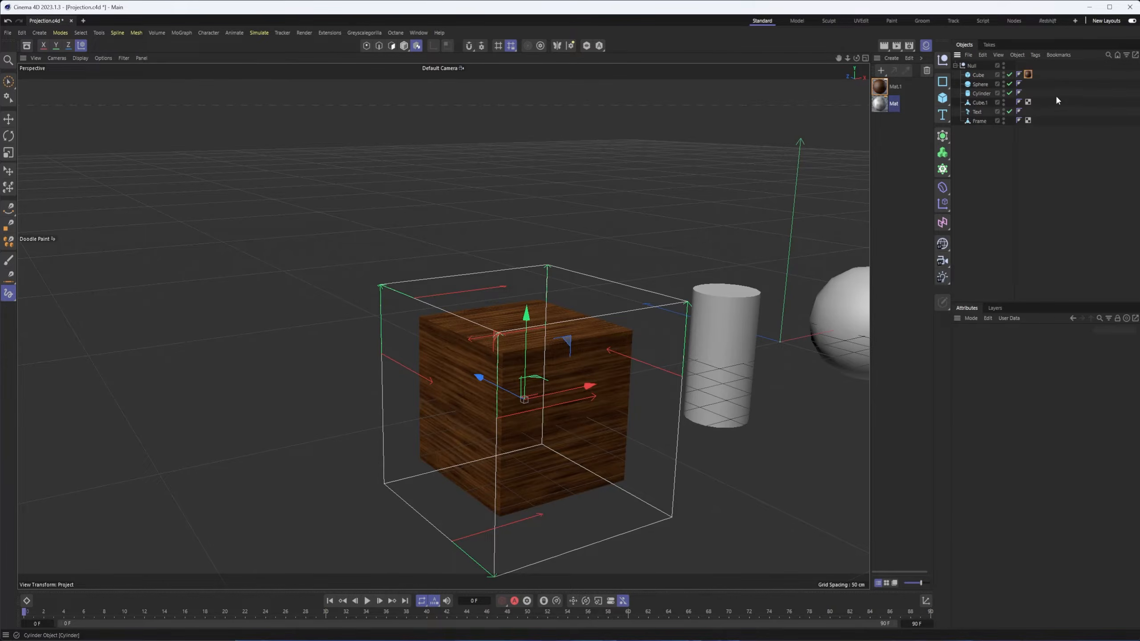
# - Set the cube's material tag coordinates to a 100 cm scale on X, Y and Z and a Z position of 0 cm
pyautogui.click(1028, 74)
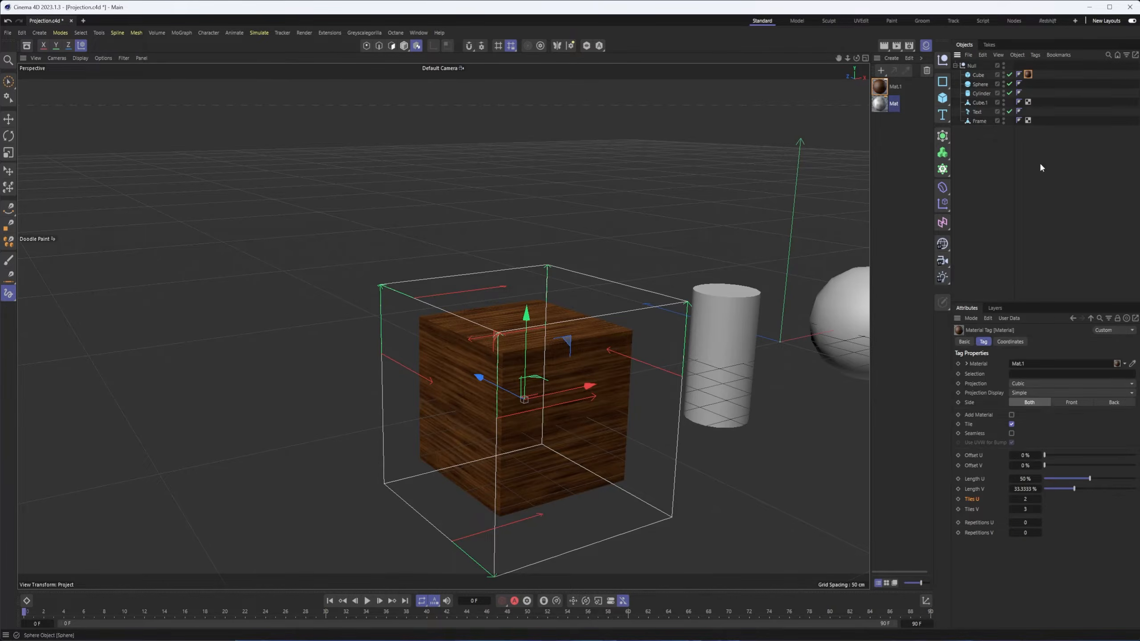
pyautogui.click(1017, 345)
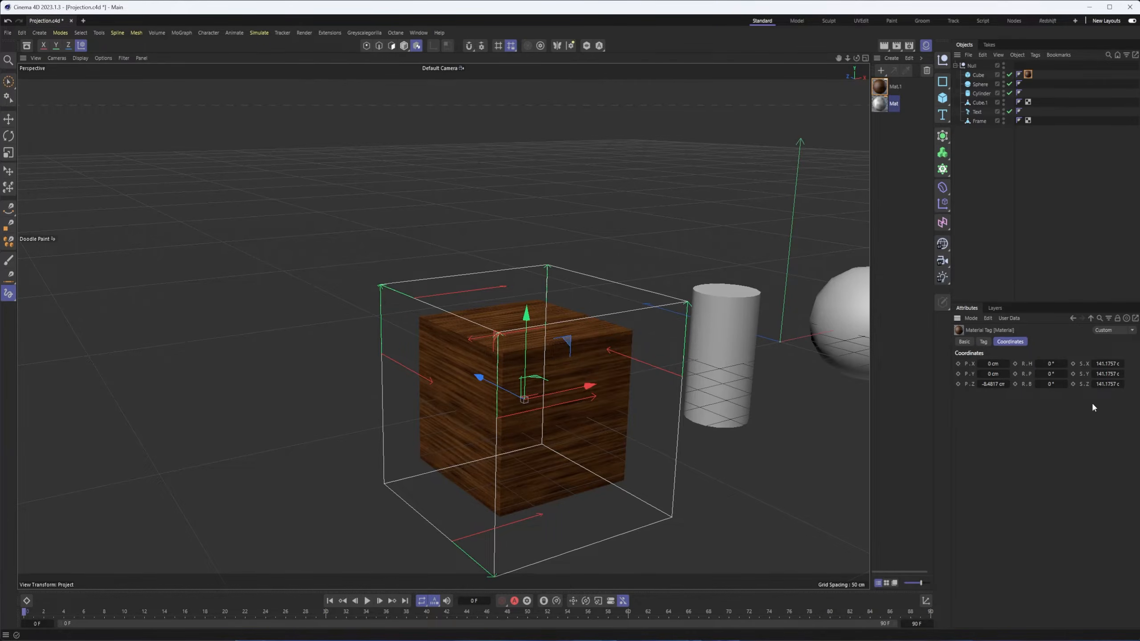
pyautogui.click(1106, 364)
pyautogui.write('100')
pyautogui.press('Tab')
pyautogui.write('100')
pyautogui.press('Tab')
pyautogui.write('100')
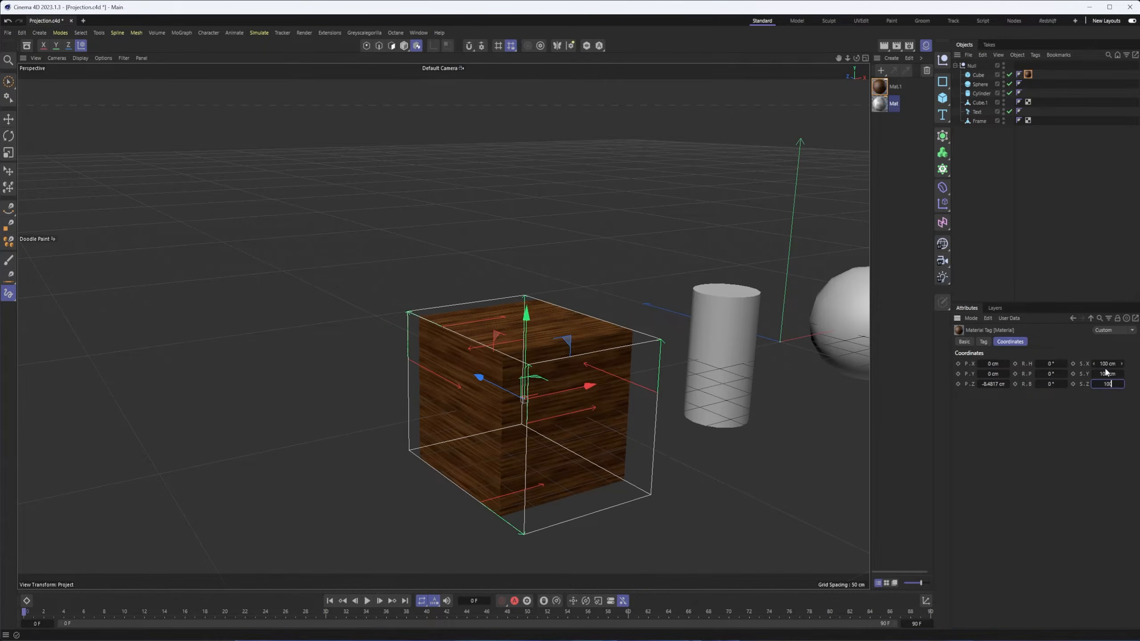
pyautogui.press('Return')
pyautogui.moveTo(527, 400)
pyautogui.keyDown('alt'); pyautogui.mouseDown()
pyautogui.moveTo(576, 415)
pyautogui.moveTo(544, 409)
pyautogui.mouseUp(); pyautogui.keyUp('alt')
pyautogui.rightClick(979, 385)
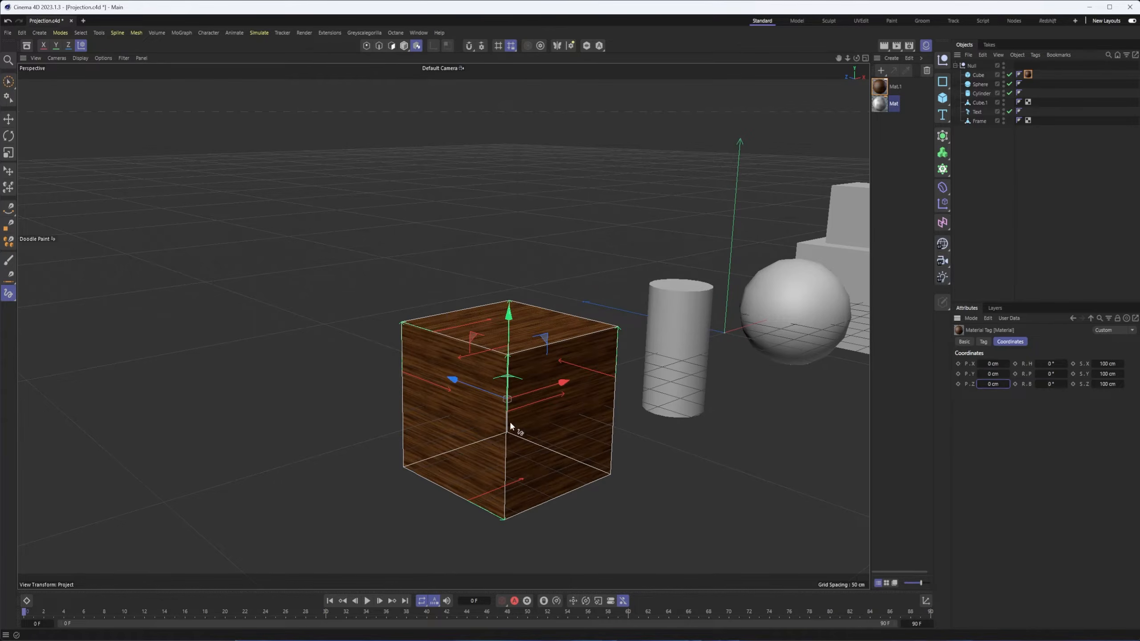
# - Scale the cube's texture projection cage uniformly to about 130 cm and display the material tag's properties
pyautogui.press('t')
pyautogui.moveTo(458, 441)
pyautogui.mouseDown()
pyautogui.moveTo(652, 334)
pyautogui.moveTo(619, 342)
pyautogui.moveTo(553, 418)
pyautogui.mouseUp()
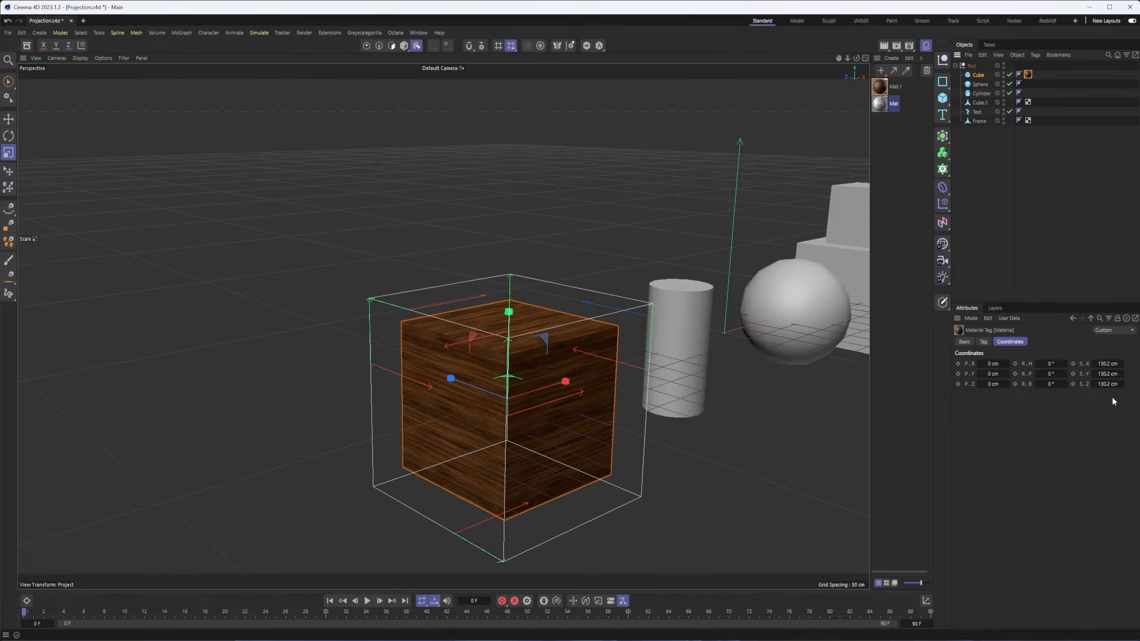
pyautogui.click(983, 342)
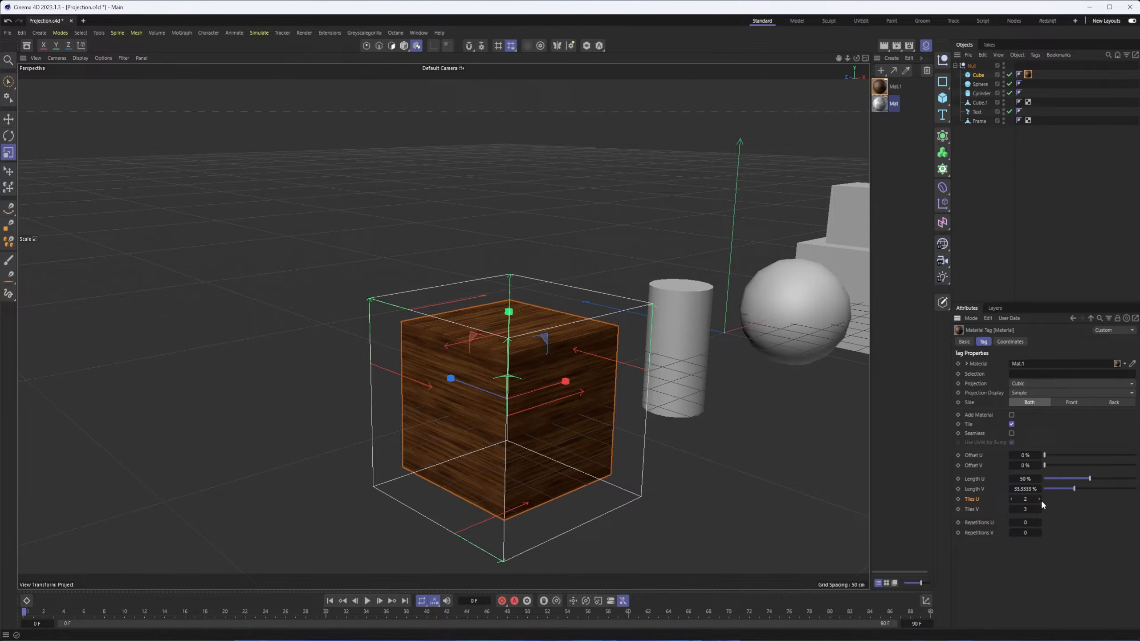
pyautogui.keyDown('alt'); pyautogui.moveTo(489, 387); pyautogui.dragTo(466, 388); pyautogui.keyUp('alt')
pyautogui.moveTo(543, 395)
pyautogui.keyDown('alt'); pyautogui.mouseDown()
pyautogui.moveTo(524, 399)
pyautogui.moveTo(533, 408)
pyautogui.mouseUp(); pyautogui.keyUp('alt')
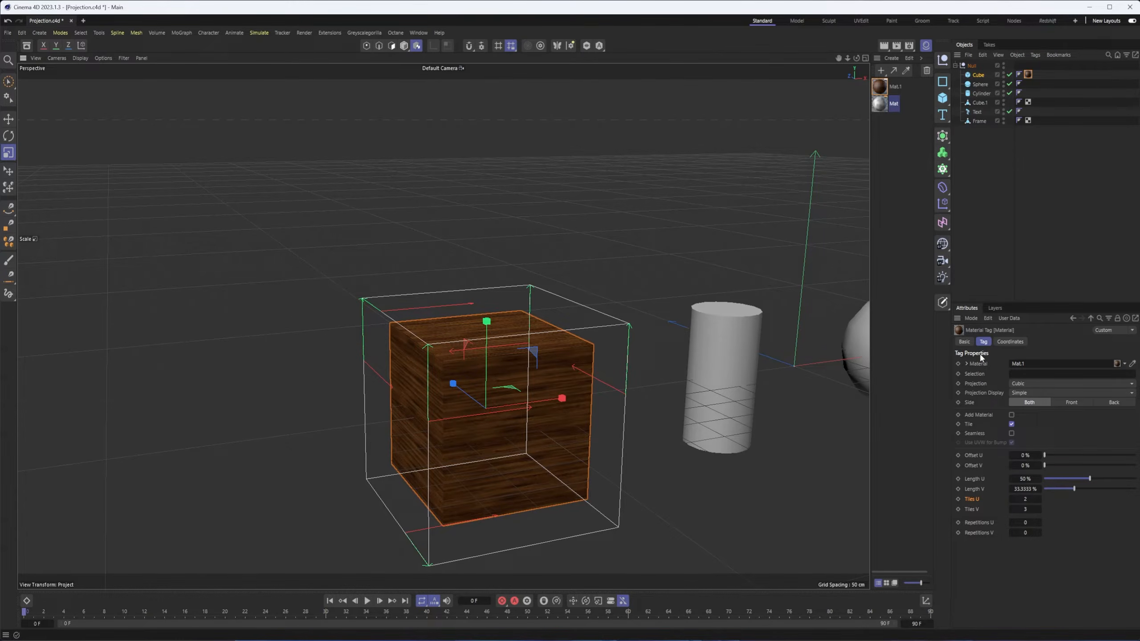
pyautogui.keyDown('alt'); pyautogui.moveTo(538, 379); pyautogui.dragTo(549, 383); pyautogui.keyUp('alt')
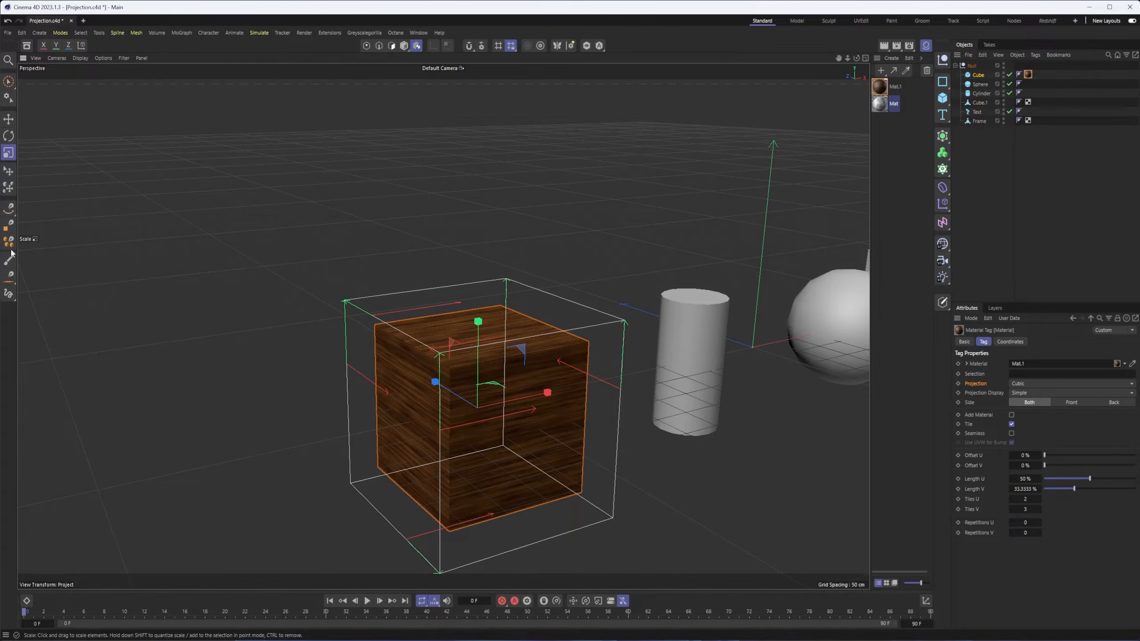
# - Sketch a long Doodle Paint arrow pointing at the cube's left side and outline the left face of the projection cage
pyautogui.click(8, 293)
pyautogui.moveTo(118, 503)
pyautogui.mouseDown()
pyautogui.moveTo(406, 454)
pyautogui.moveTo(381, 463)
pyautogui.mouseUp()
pyautogui.keyDown('alt'); pyautogui.moveTo(401, 465); pyautogui.dragTo(364, 439); pyautogui.keyUp('alt')
pyautogui.moveTo(366, 372)
pyautogui.keyDown('alt'); pyautogui.mouseDown()
pyautogui.moveTo(359, 357)
pyautogui.moveTo(379, 384)
pyautogui.mouseUp(); pyautogui.keyUp('alt')
pyautogui.moveTo(351, 311)
pyautogui.mouseDown()
pyautogui.moveTo(372, 498)
pyautogui.moveTo(449, 426)
pyautogui.moveTo(435, 360)
pyautogui.moveTo(343, 277)
pyautogui.mouseUp()
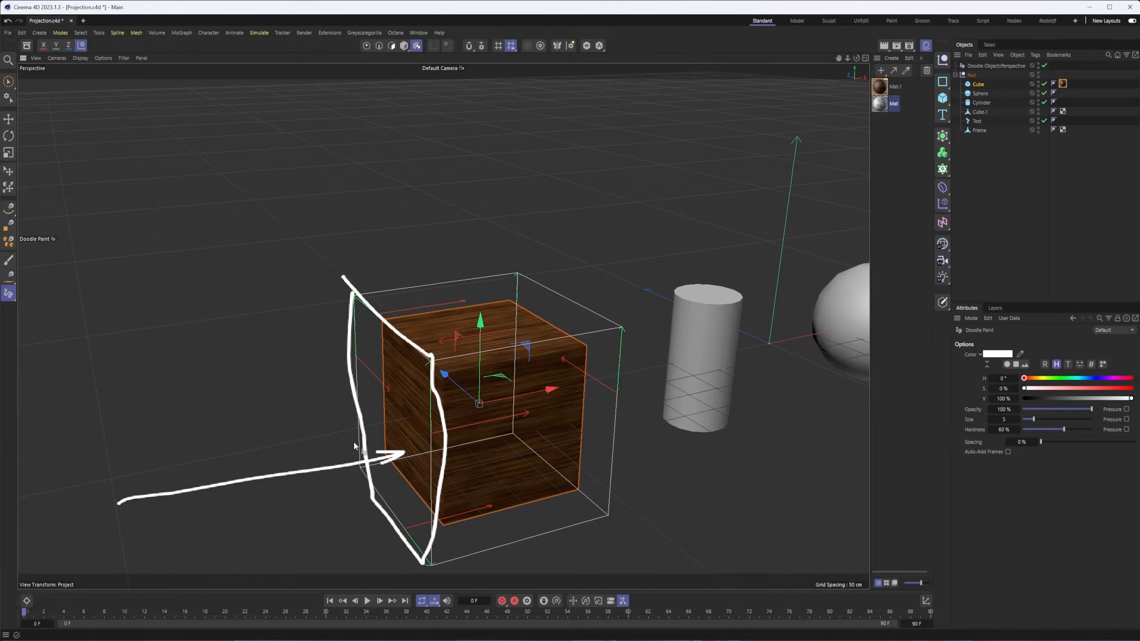
# - Undo the cage outline and sketch a short arrow from the left edge of the cage to the cube in front view
pyautogui.keyDown('alt'); pyautogui.moveTo(387, 401); pyautogui.dragTo(352, 370); pyautogui.keyUp('alt')
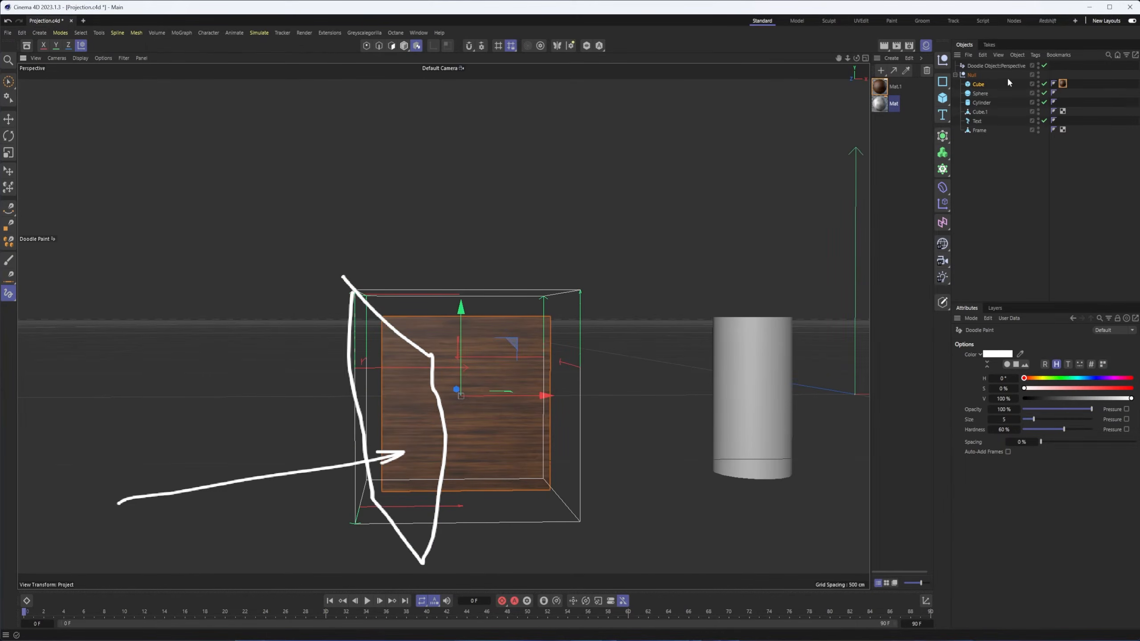
pyautogui.hotkey('ctrl', 'z')
pyautogui.moveTo(355, 400)
pyautogui.mouseDown()
pyautogui.moveTo(382, 397)
pyautogui.moveTo(373, 403)
pyautogui.mouseUp()
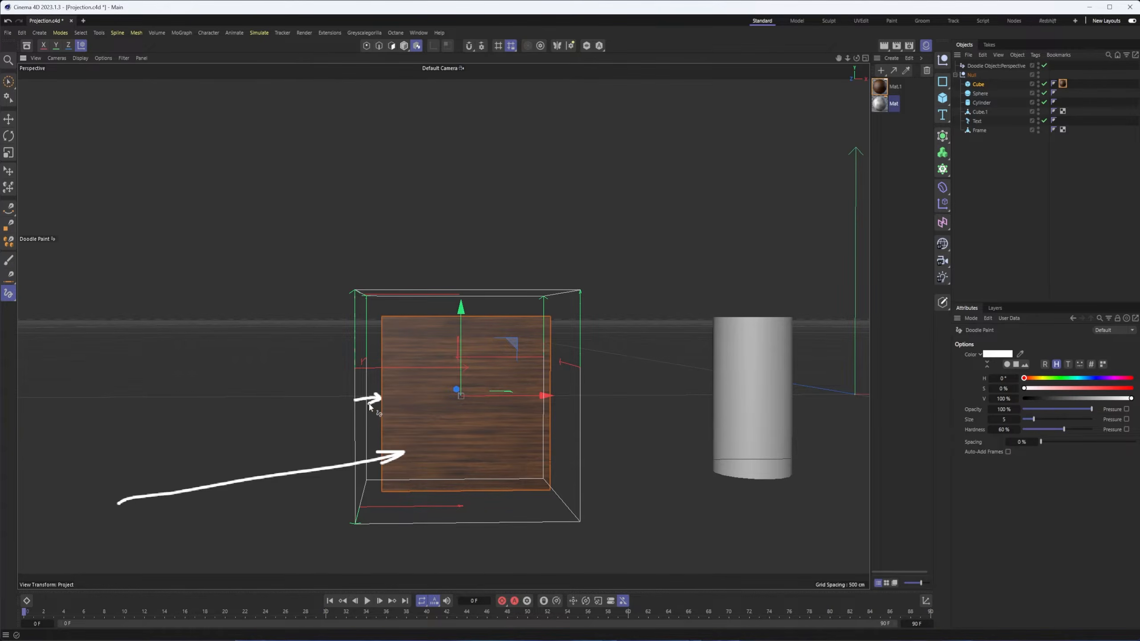
pyautogui.keyDown('alt'); pyautogui.moveTo(535, 346); pyautogui.dragTo(547, 350); pyautogui.keyUp('alt')
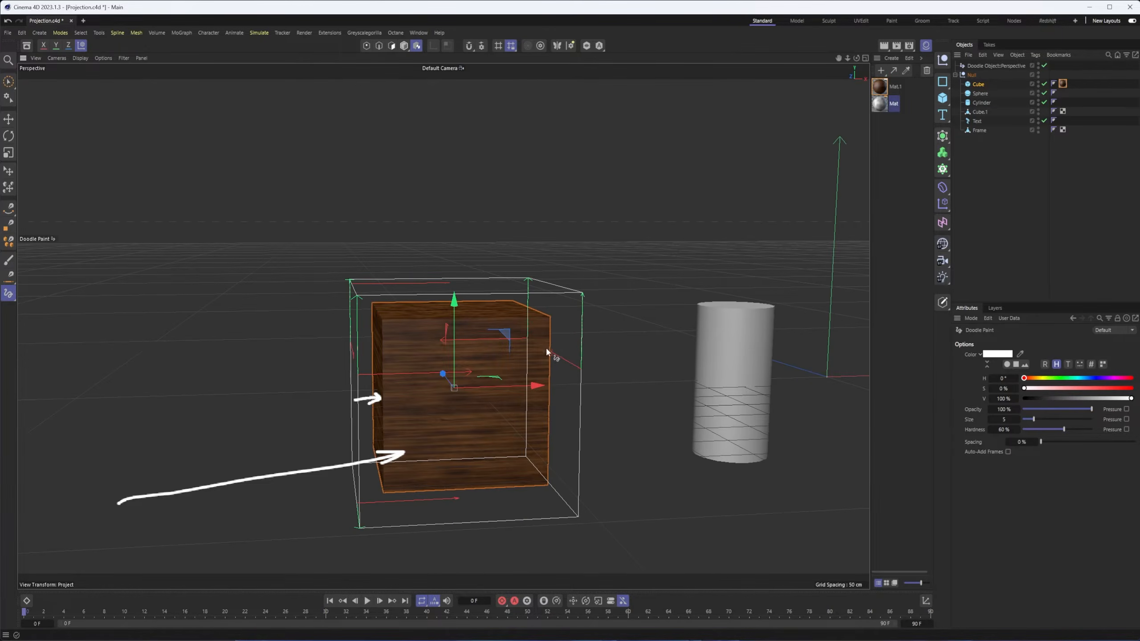
# - Enable Fillet on the cube with a 20 cm radius and inspect the wood grain on the rounded corner up close
pyautogui.click(984, 83)
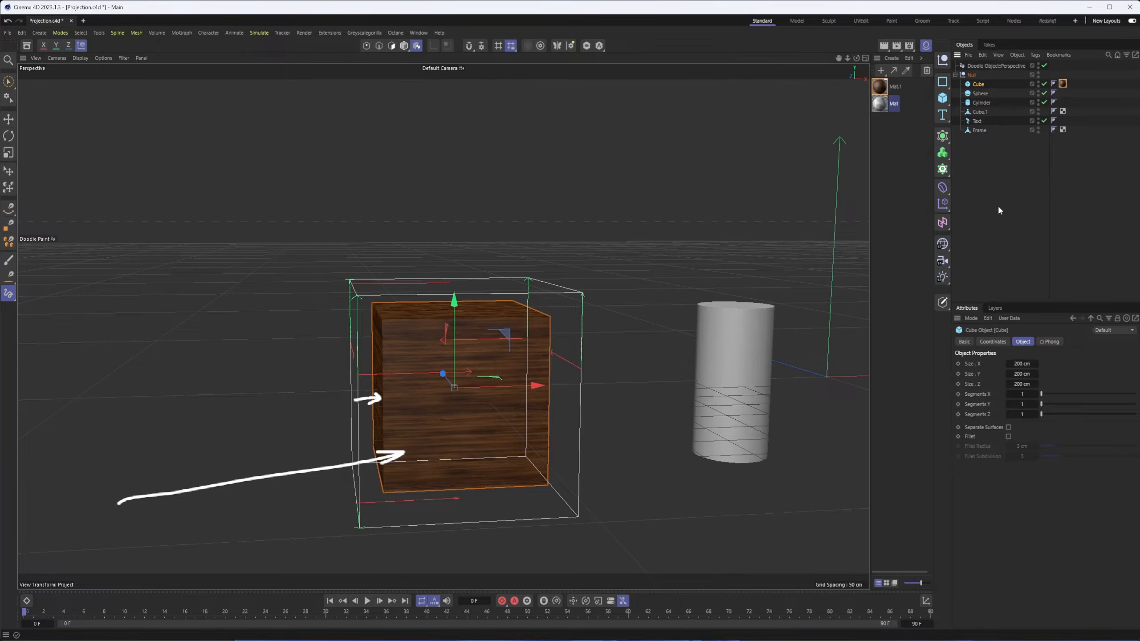
pyautogui.click(1008, 436)
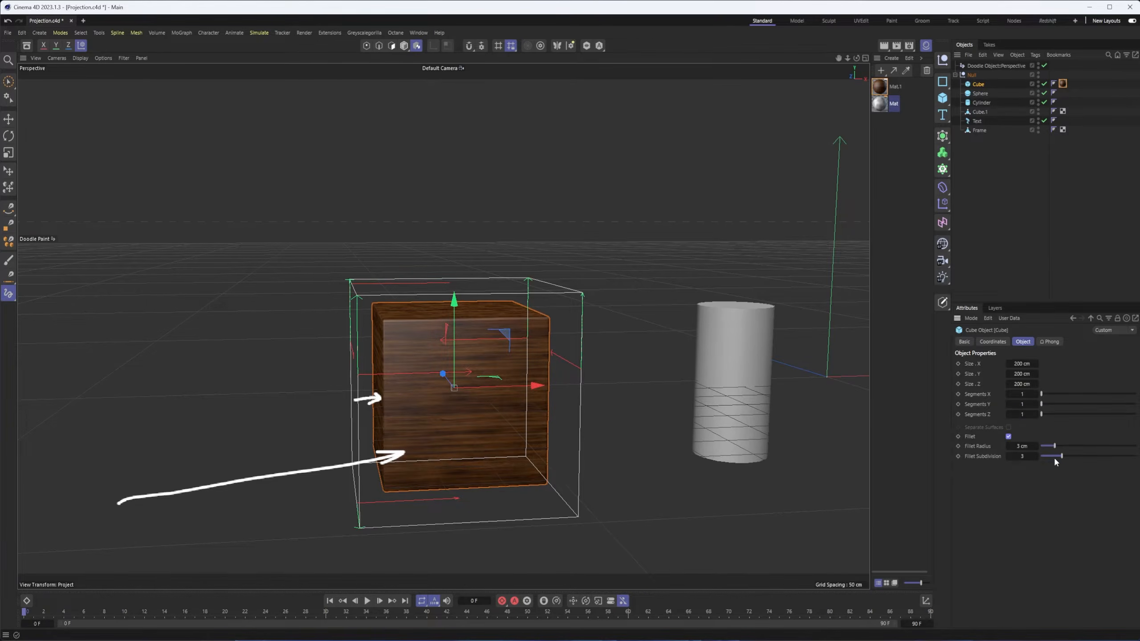
pyautogui.moveTo(1057, 447); pyautogui.dragTo(1135, 447)
pyautogui.keyDown('alt'); pyautogui.moveTo(382, 340); pyautogui.dragTo(384, 313); pyautogui.keyUp('alt')
pyautogui.keyDown('alt'); pyautogui.moveTo(385, 314); pyautogui.dragTo(552, 320, button='right'); pyautogui.keyUp('alt')
pyautogui.keyDown('alt'); pyautogui.moveTo(409, 351); pyautogui.dragTo(394, 293); pyautogui.keyUp('alt')
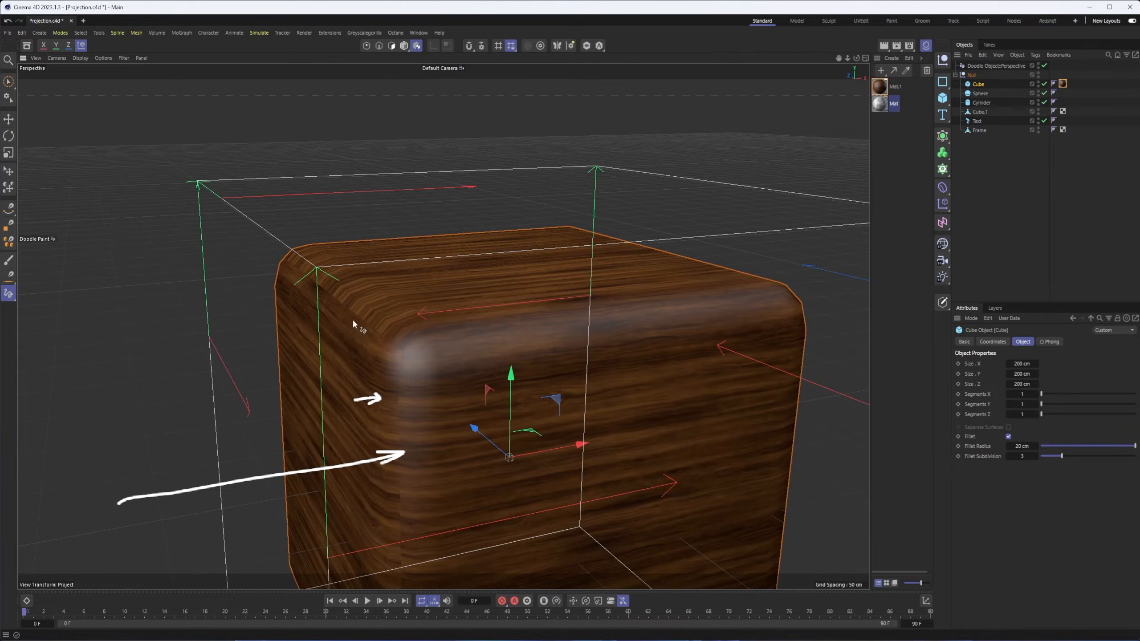
pyautogui.moveTo(343, 343)
pyautogui.keyDown('alt'); pyautogui.mouseDown()
pyautogui.moveTo(315, 306)
pyautogui.moveTo(423, 337)
pyautogui.mouseUp(); pyautogui.keyUp('alt')
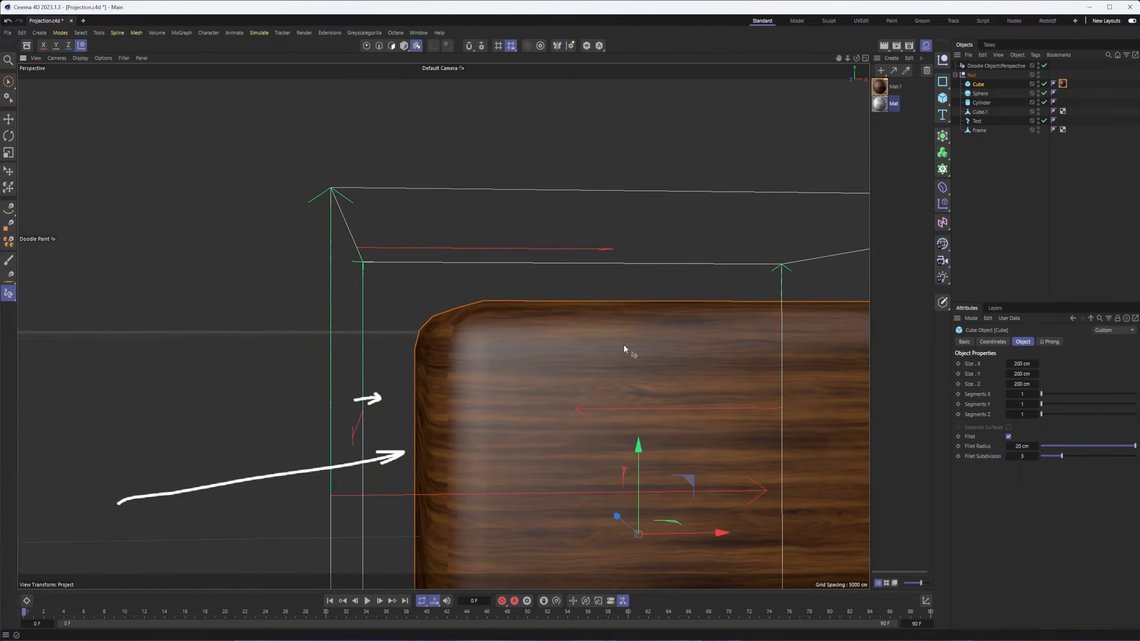
# - Delete the existing doodle object and sketch new Doodle Paint arrows pointing at the rounded cube from the left and above
pyautogui.click(995, 66)
pyautogui.press('Delete')
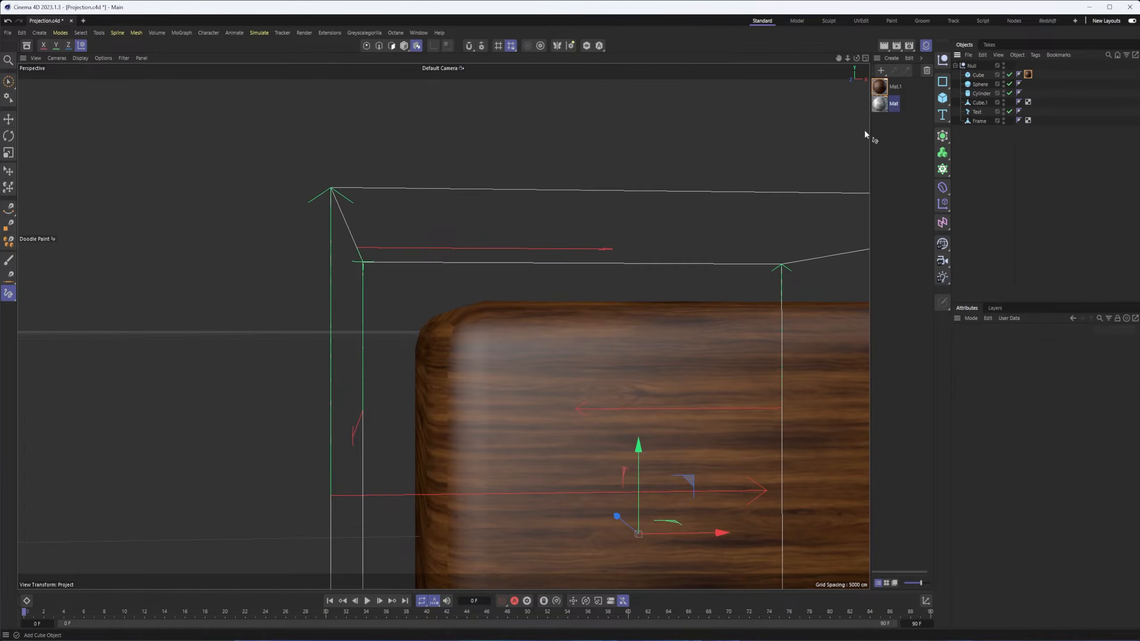
pyautogui.click(8, 293)
pyautogui.moveTo(127, 476)
pyautogui.mouseDown()
pyautogui.moveTo(407, 476)
pyautogui.moveTo(384, 470)
pyautogui.mouseUp()
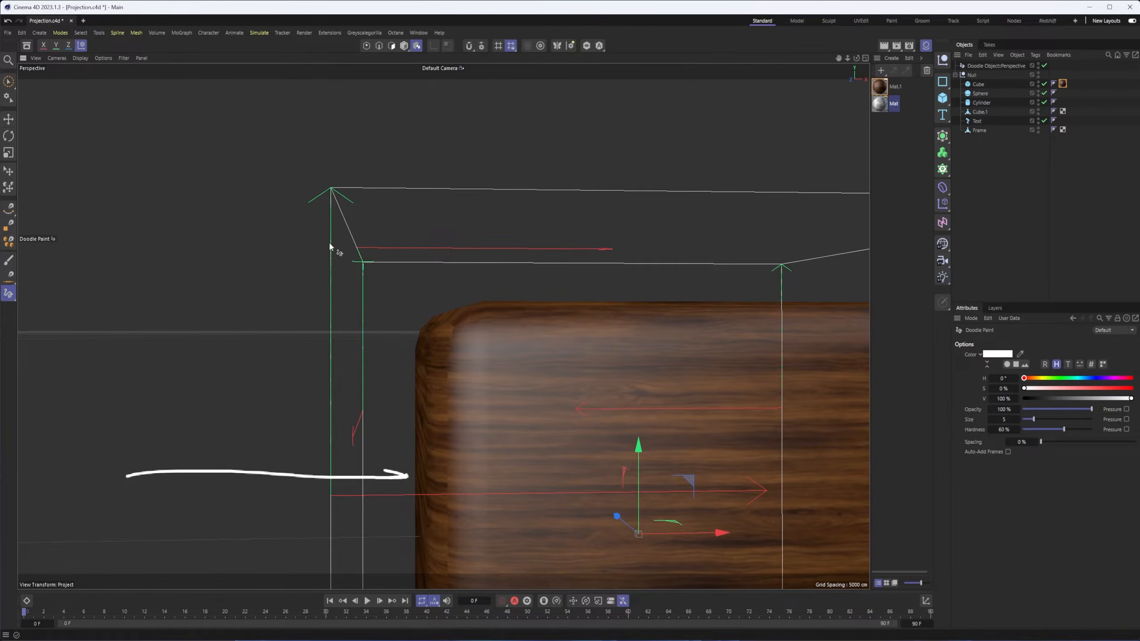
pyautogui.moveTo(399, 361); pyautogui.dragTo(415, 371)
pyautogui.moveTo(556, 192)
pyautogui.mouseDown()
pyautogui.moveTo(557, 290)
pyautogui.moveTo(569, 271)
pyautogui.mouseUp()
# - Trace the texture seam along the rounded edge between the cube's left and top faces with Doodle Paint, then examine the corner
pyautogui.keyDown('alt'); pyautogui.moveTo(430, 320); pyautogui.dragTo(440, 333); pyautogui.keyUp('alt')
pyautogui.keyDown('alt'); pyautogui.moveTo(463, 388); pyautogui.dragTo(561, 380, button='right'); pyautogui.keyUp('alt')
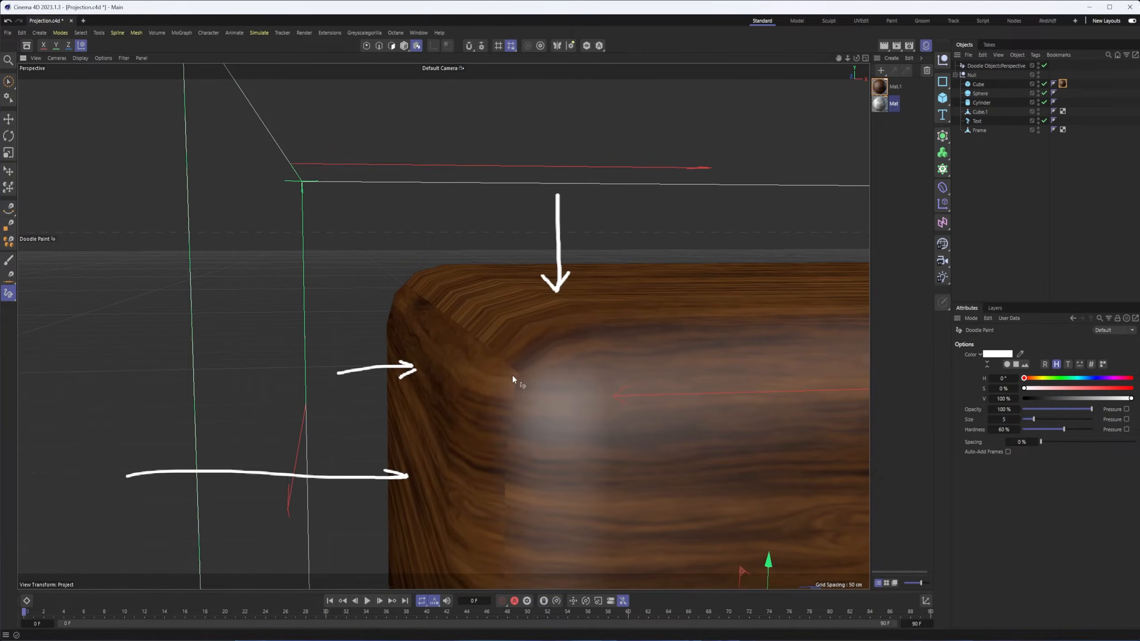
pyautogui.moveTo(519, 375); pyautogui.dragTo(378, 265)
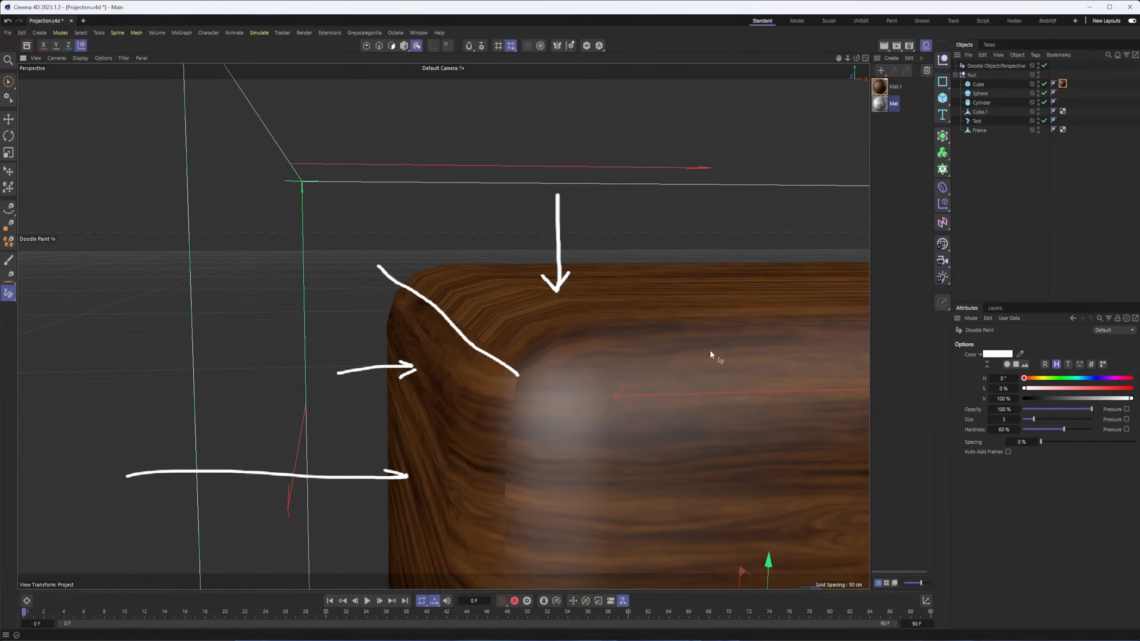
pyautogui.keyDown('alt'); pyautogui.moveTo(518, 399); pyautogui.dragTo(519, 405); pyautogui.keyUp('alt')
pyautogui.moveTo(520, 119)
pyautogui.keyDown('alt'); pyautogui.mouseDown()
pyautogui.moveTo(554, 164)
pyautogui.moveTo(394, 194)
pyautogui.mouseUp(); pyautogui.keyUp('alt')
pyautogui.keyDown('alt'); pyautogui.moveTo(529, 186); pyautogui.dragTo(531, 194); pyautogui.keyUp('alt')
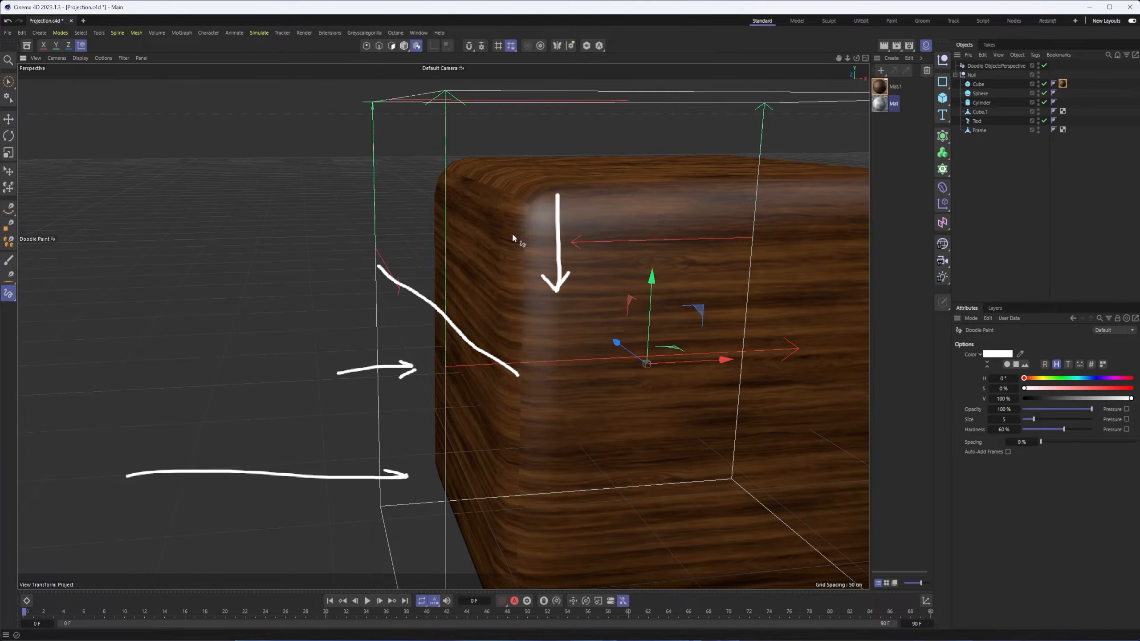
# - Leave Texture mode and review the Cubic projection settings of the cube's material tag alongside the rounded cube
pyautogui.scroll(-4, 612, 233)
pyautogui.moveTo(612, 233)
pyautogui.keyDown('alt'); pyautogui.mouseDown(button='middle')
pyautogui.moveTo(456, 264)
pyautogui.moveTo(460, 253)
pyautogui.mouseUp(button='middle'); pyautogui.keyUp('alt')
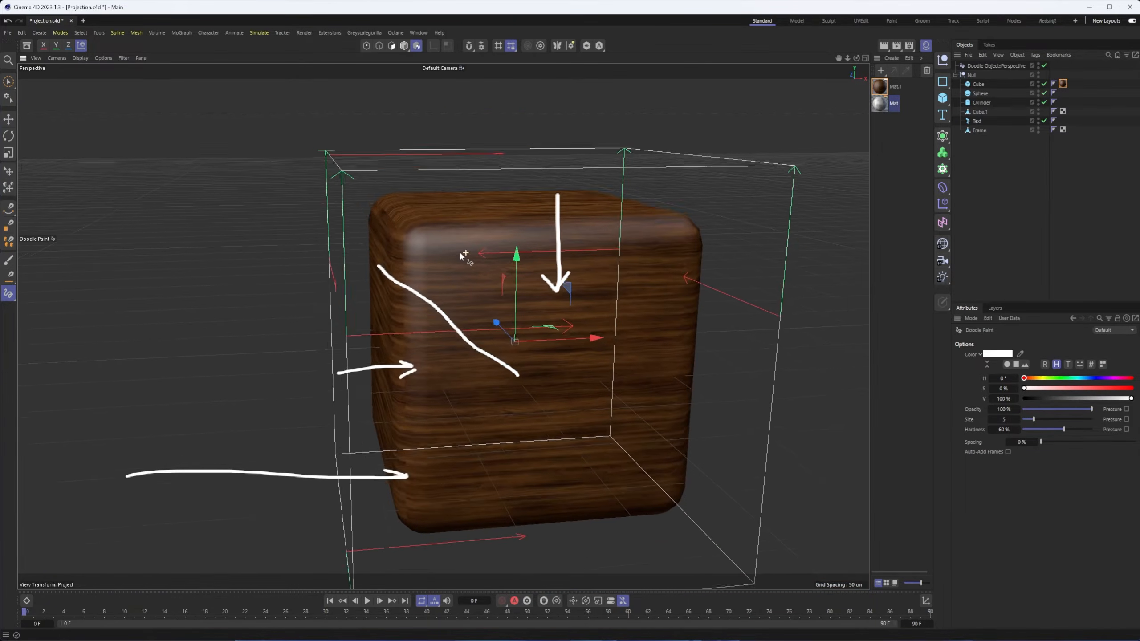
pyautogui.click(404, 45)
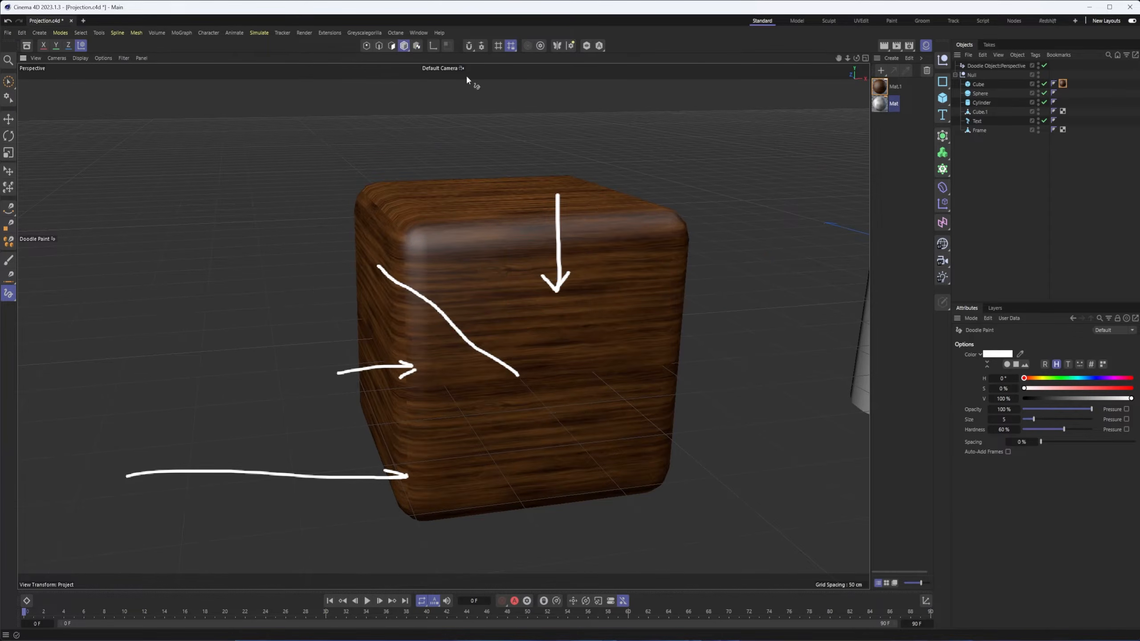
pyautogui.click(1063, 83)
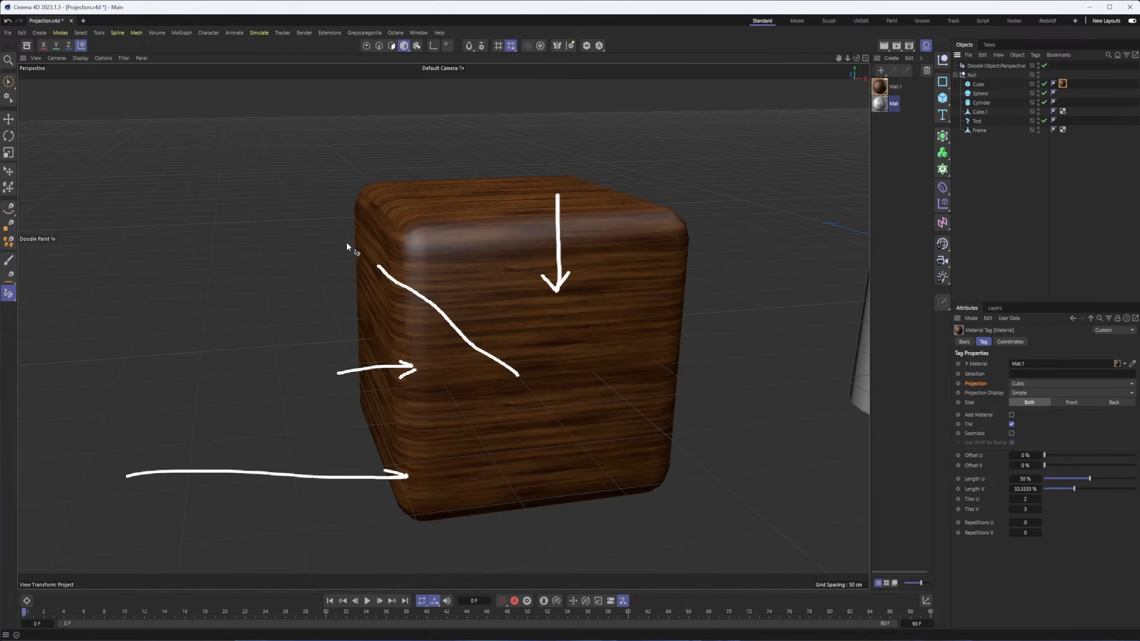
pyautogui.moveTo(474, 223)
pyautogui.keyDown('alt'); pyautogui.mouseDown()
pyautogui.moveTo(487, 233)
pyautogui.moveTo(458, 243)
pyautogui.mouseUp(); pyautogui.keyUp('alt')
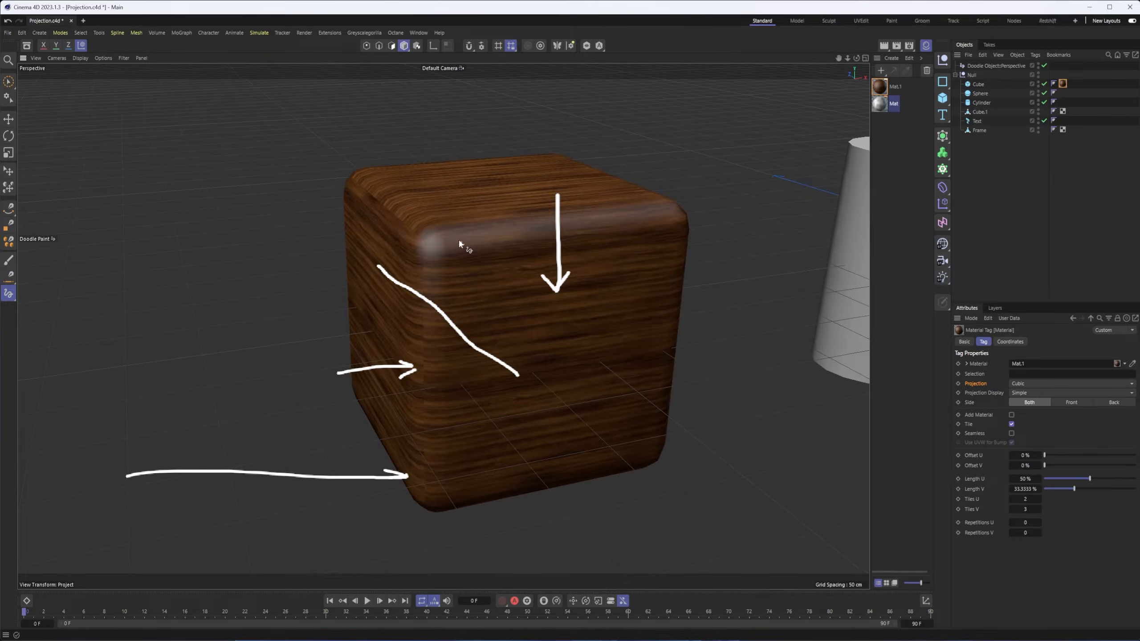
# - Rotate the cube's texture projection 90° in heading in Texture mode and inspect the grain around its rounded edges
pyautogui.click(978, 84)
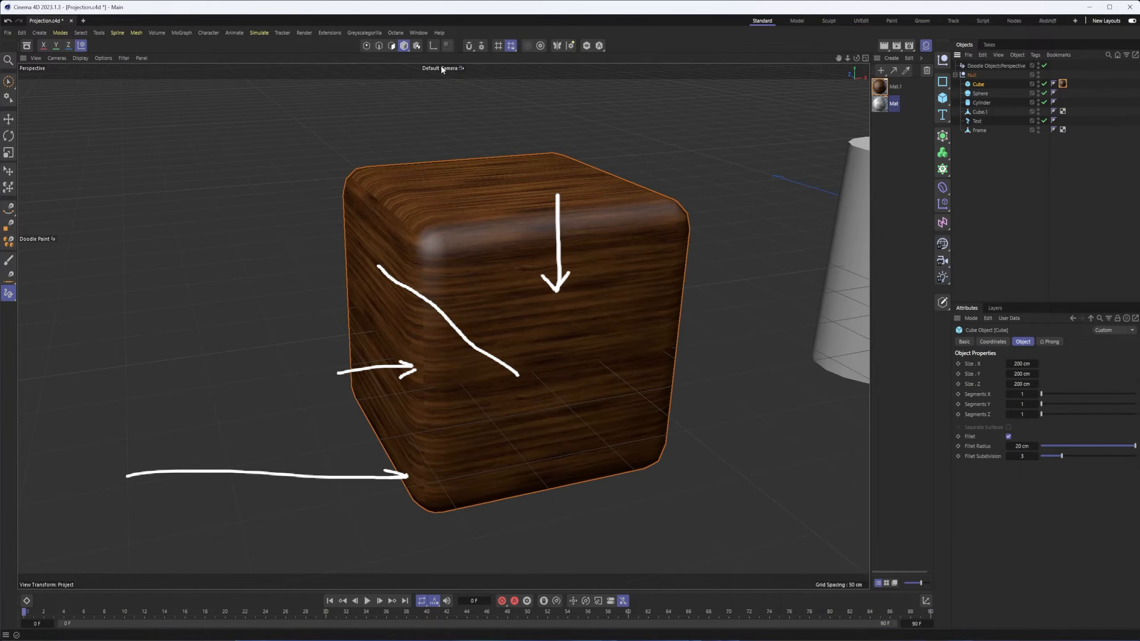
pyautogui.click(417, 45)
pyautogui.press('r')
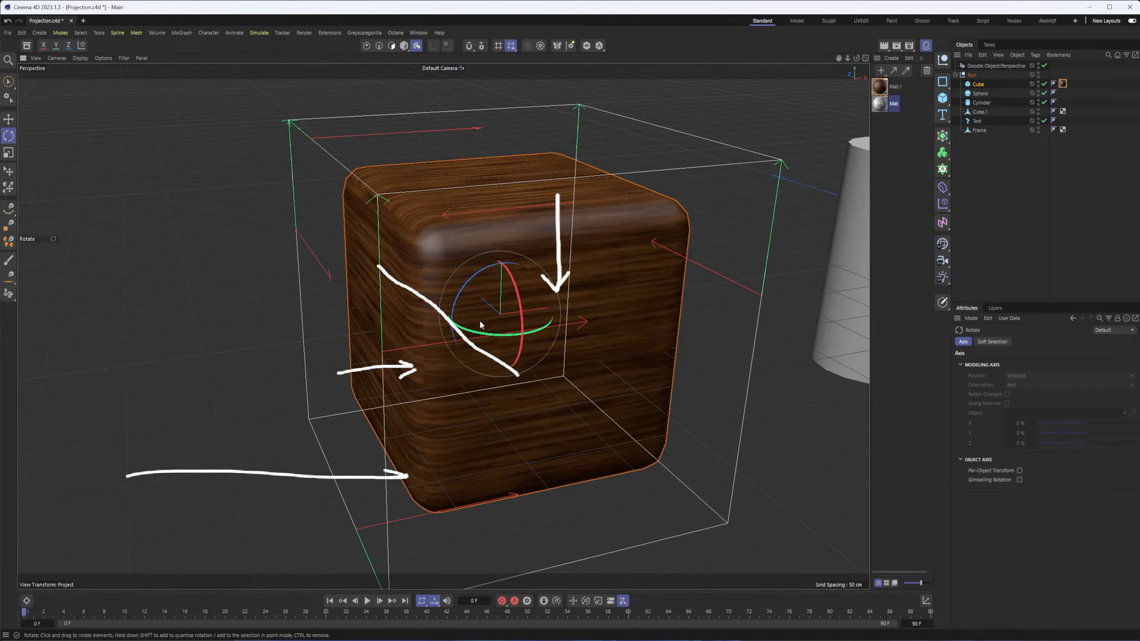
pyautogui.moveTo(482, 332)
pyautogui.mouseDown()
pyautogui.moveTo(555, 323)
pyautogui.moveTo(543, 324)
pyautogui.mouseUp()
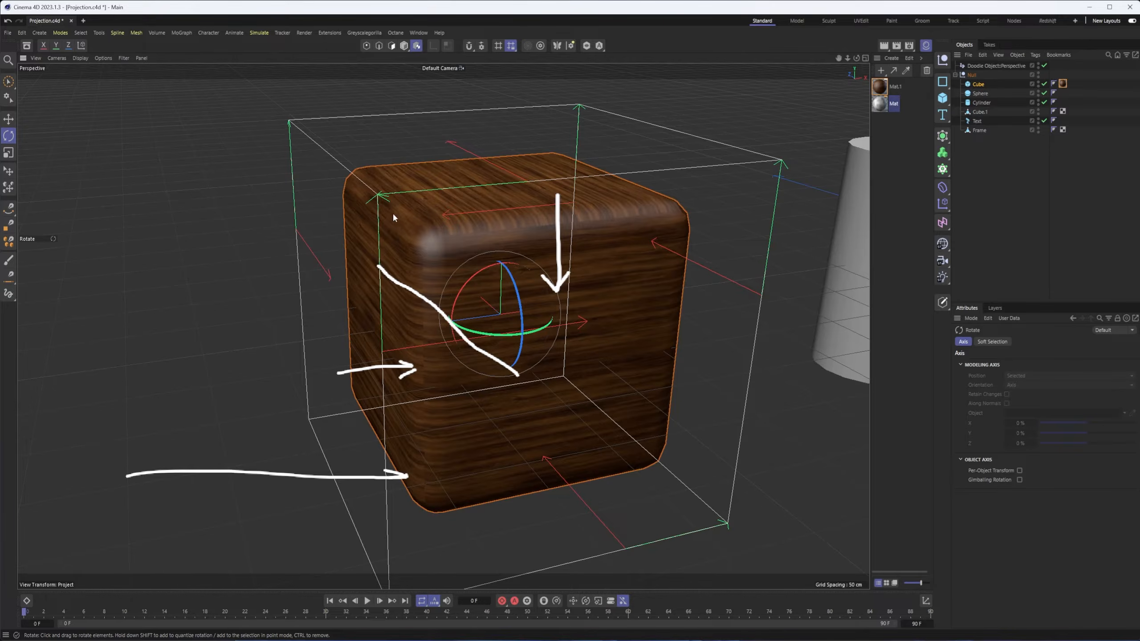
pyautogui.keyDown('alt'); pyautogui.moveTo(393, 217); pyautogui.dragTo(490, 217, button='right'); pyautogui.keyUp('alt')
pyautogui.keyDown('alt'); pyautogui.moveTo(515, 255); pyautogui.dragTo(548, 256); pyautogui.keyUp('alt')
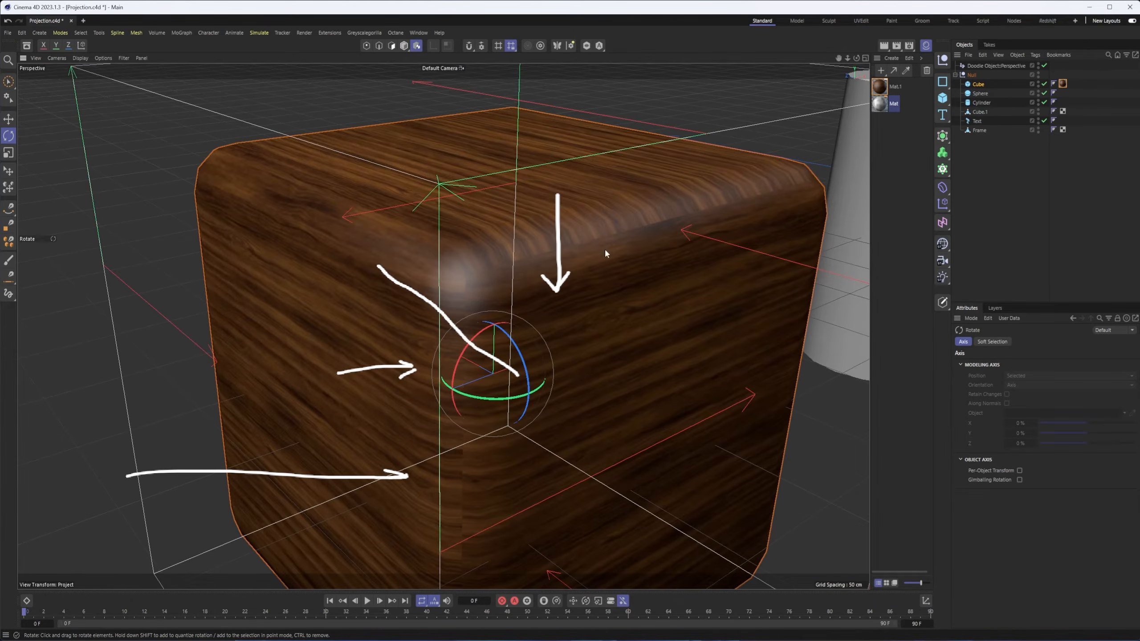
pyautogui.keyDown('alt'); pyautogui.moveTo(627, 272); pyautogui.dragTo(557, 270, button='right'); pyautogui.keyUp('alt')
pyautogui.keyDown('alt'); pyautogui.moveTo(557, 270); pyautogui.dragTo(528, 273); pyautogui.keyUp('alt')
pyautogui.keyDown('alt'); pyautogui.moveTo(629, 295); pyautogui.dragTo(518, 273, button='middle'); pyautogui.keyUp('alt')
pyautogui.keyDown('alt'); pyautogui.moveTo(526, 273); pyautogui.dragTo(495, 275, button='right'); pyautogui.keyUp('alt')
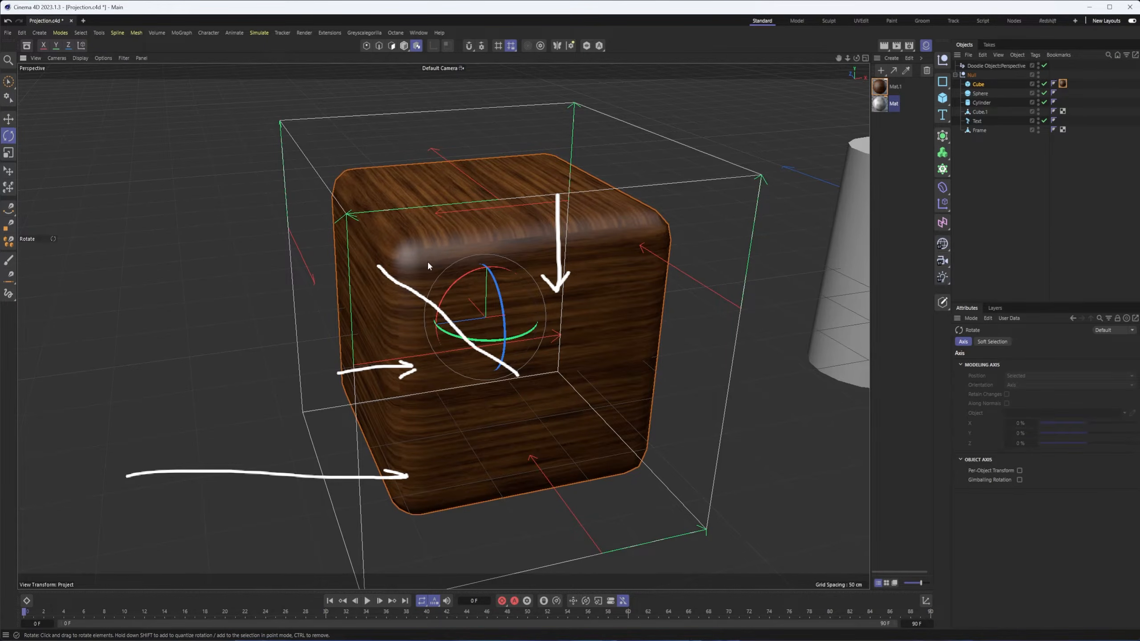
# - Delete the doodle object holding the arrows and seam line, and bring the cylinder into view
pyautogui.moveTo(716, 187)
pyautogui.keyDown('alt'); pyautogui.mouseDown(button='middle')
pyautogui.moveTo(725, 189)
pyautogui.moveTo(423, 245)
pyautogui.mouseUp(button='middle'); pyautogui.keyUp('alt')
pyautogui.click(980, 65)
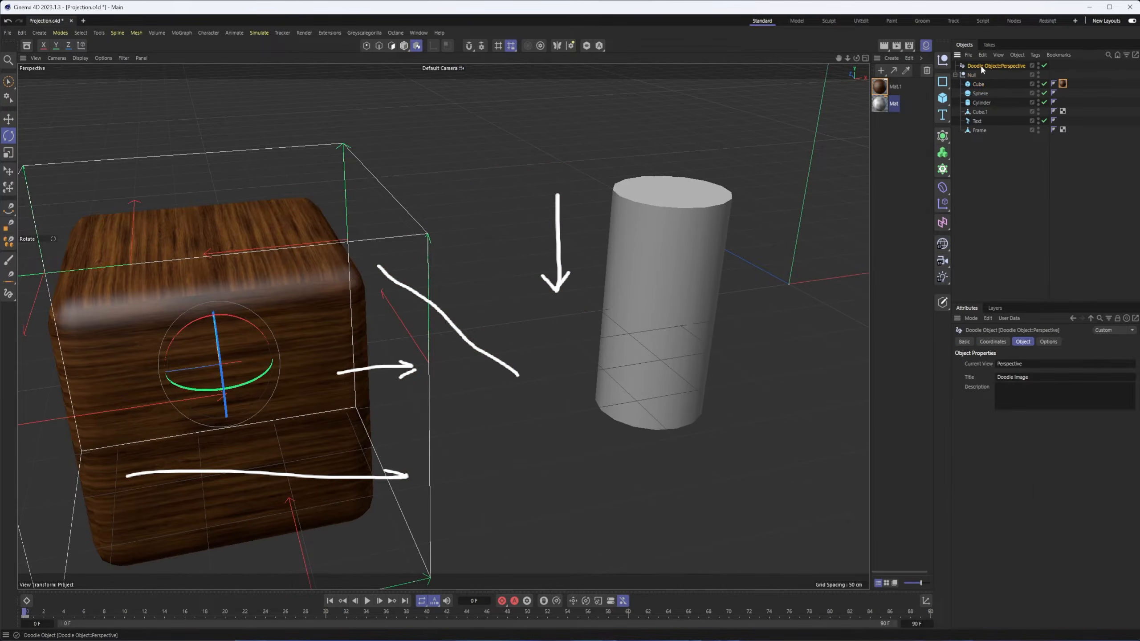
pyautogui.press('Delete')
pyautogui.keyDown('alt'); pyautogui.moveTo(682, 226); pyautogui.dragTo(587, 263, button='middle'); pyautogui.keyUp('alt')
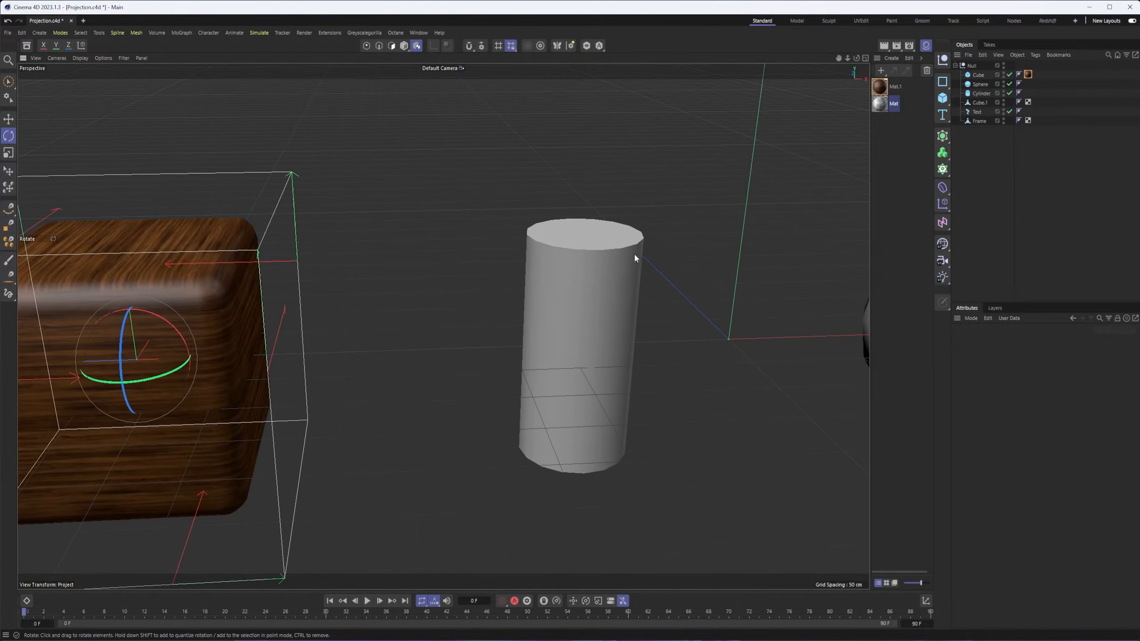
# - Copy the cube's wood material tag onto the cylinder and examine the grain on its side and cap
pyautogui.keyDown('ctrl'); pyautogui.moveTo(1029, 76); pyautogui.dragTo(984, 79); pyautogui.keyUp('ctrl')
pyautogui.keyDown('alt'); pyautogui.moveTo(846, 302); pyautogui.dragTo(876, 187); pyautogui.keyUp('alt')
pyautogui.click(1027, 83)
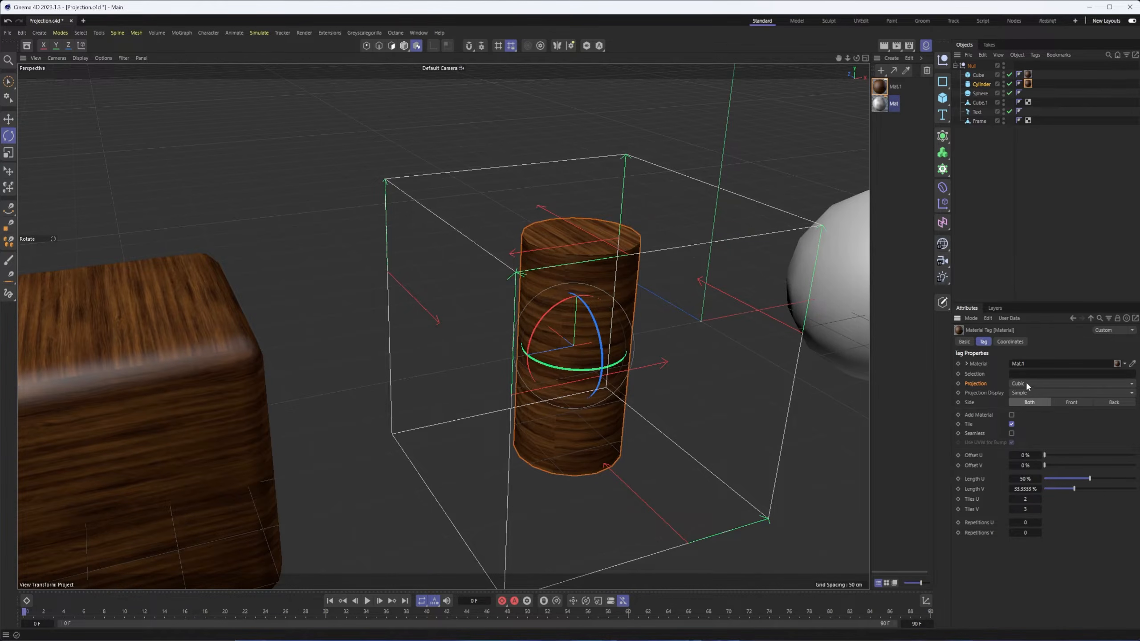
pyautogui.scroll(5, 585, 272)
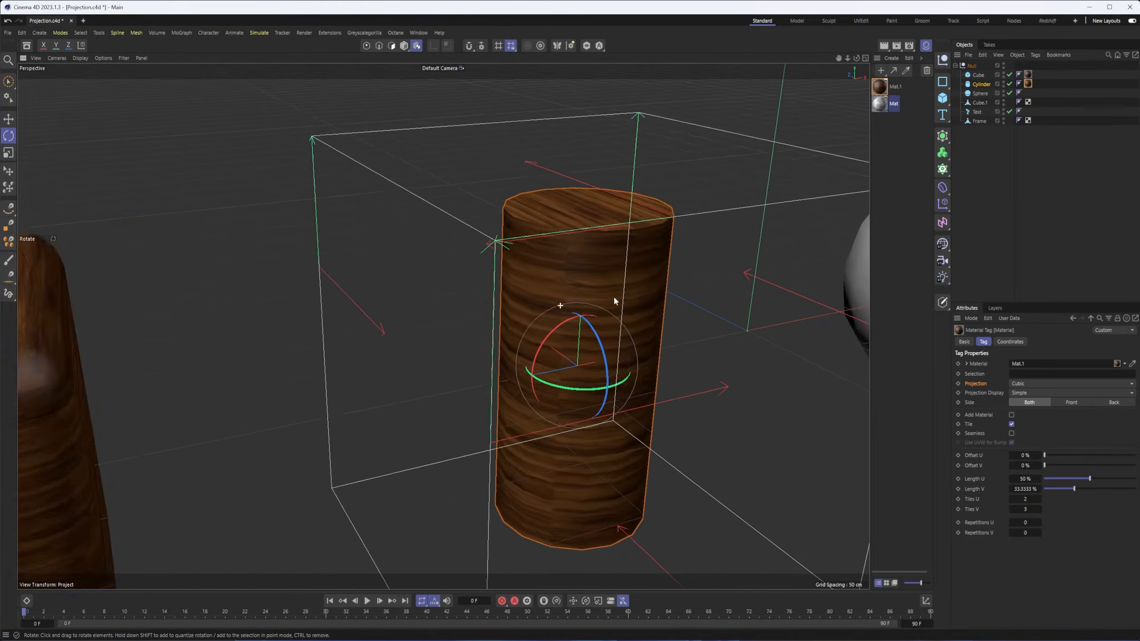
pyautogui.keyDown('alt'); pyautogui.moveTo(616, 237); pyautogui.dragTo(468, 241); pyautogui.keyUp('alt')
pyautogui.scroll(-3, 594, 263)
pyautogui.keyDown('alt'); pyautogui.moveTo(550, 255); pyautogui.dragTo(543, 315); pyautogui.keyUp('alt')
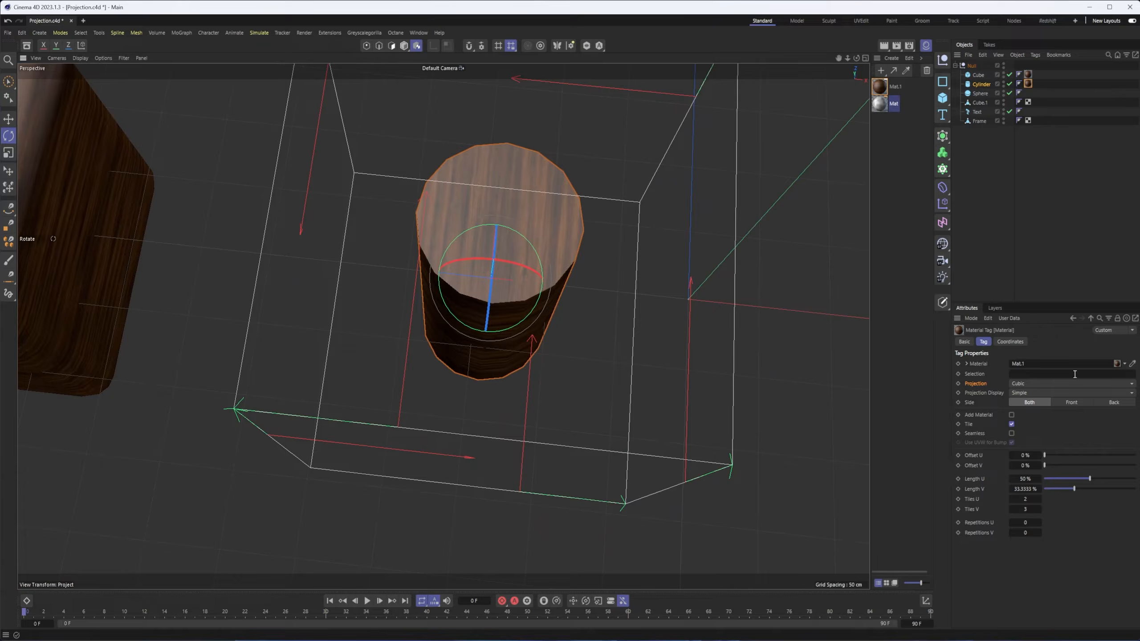
# - Set the cylinder's material tag size to 100 cm on X, Y and Z and its heading rotation to 0°
pyautogui.click(1015, 343)
pyautogui.click(1106, 363)
pyautogui.write('100')
pyautogui.press('Tab')
pyautogui.write('100')
pyautogui.press('Tab')
pyautogui.write('100')
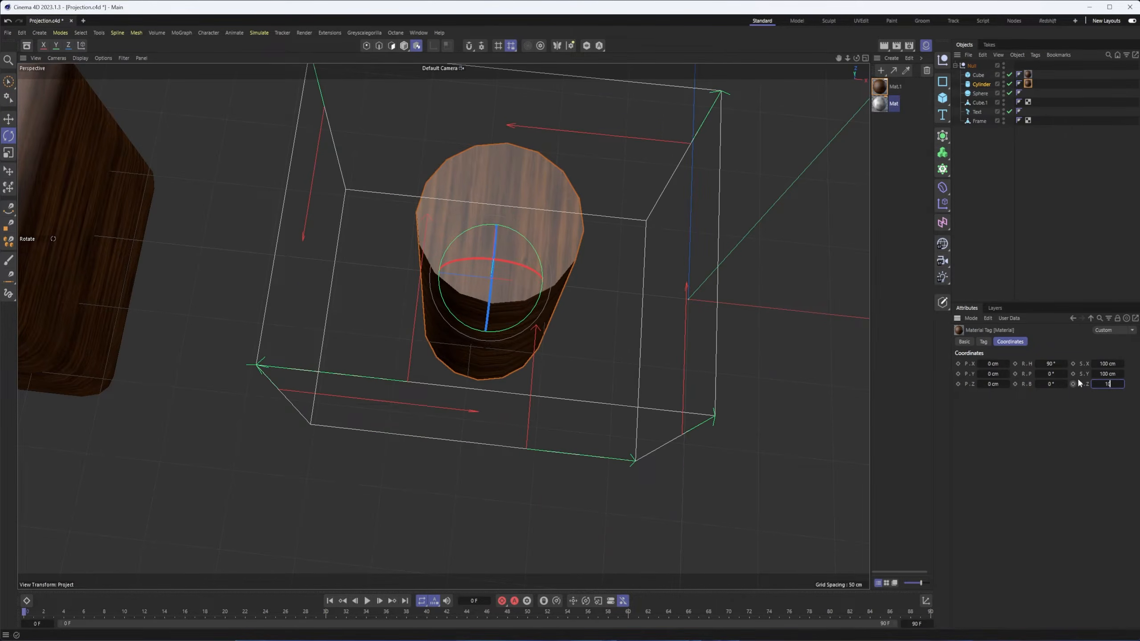
pyautogui.press('Return')
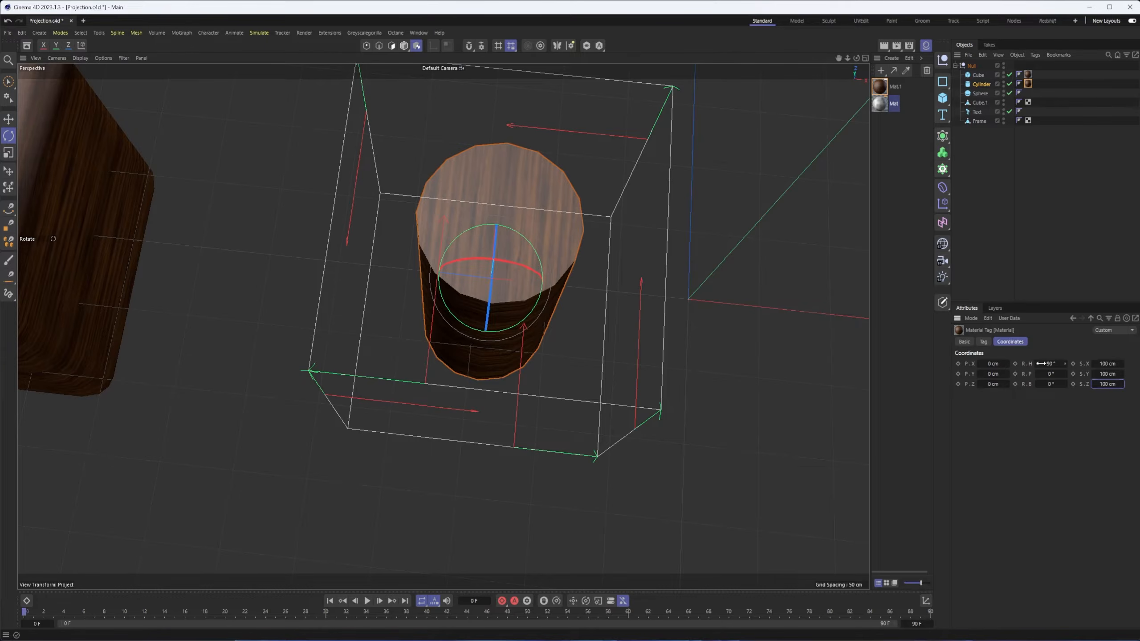
pyautogui.moveTo(413, 309)
pyautogui.keyDown('alt'); pyautogui.mouseDown()
pyautogui.moveTo(476, 243)
pyautogui.moveTo(473, 219)
pyautogui.moveTo(469, 268)
pyautogui.moveTo(427, 304)
pyautogui.mouseUp(); pyautogui.keyUp('alt')
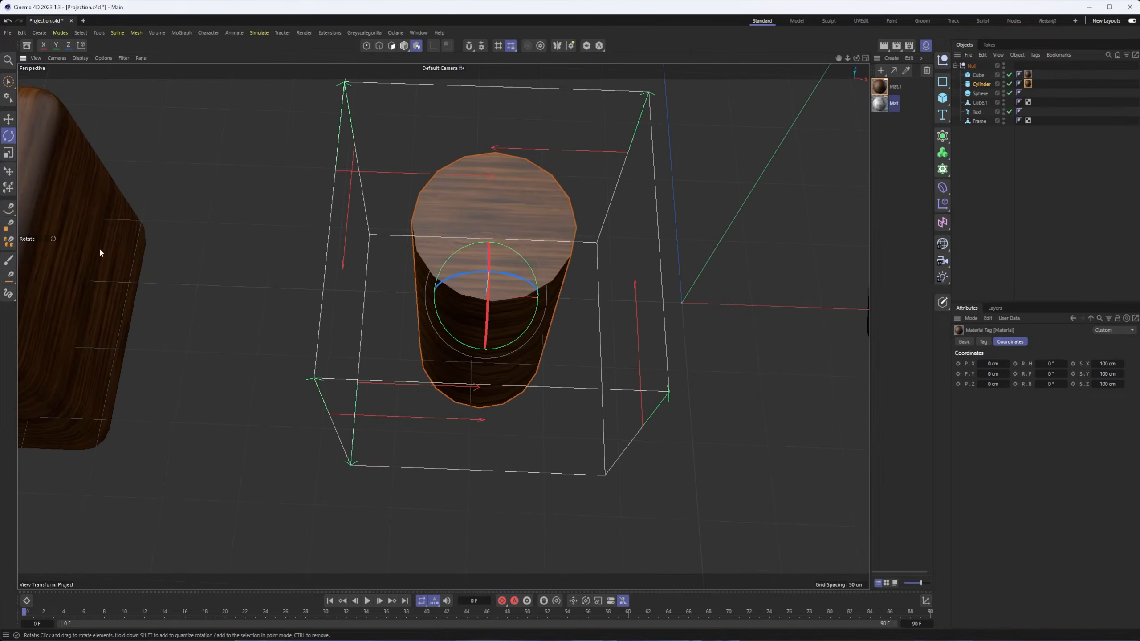
# - Sketch three Doodle Paint arrows pointing at the cylinder's side from different directions, then examine the projection seam up close
pyautogui.click(8, 295)
pyautogui.moveTo(424, 318); pyautogui.dragTo(439, 324)
pyautogui.moveTo(557, 332); pyautogui.dragTo(631, 410)
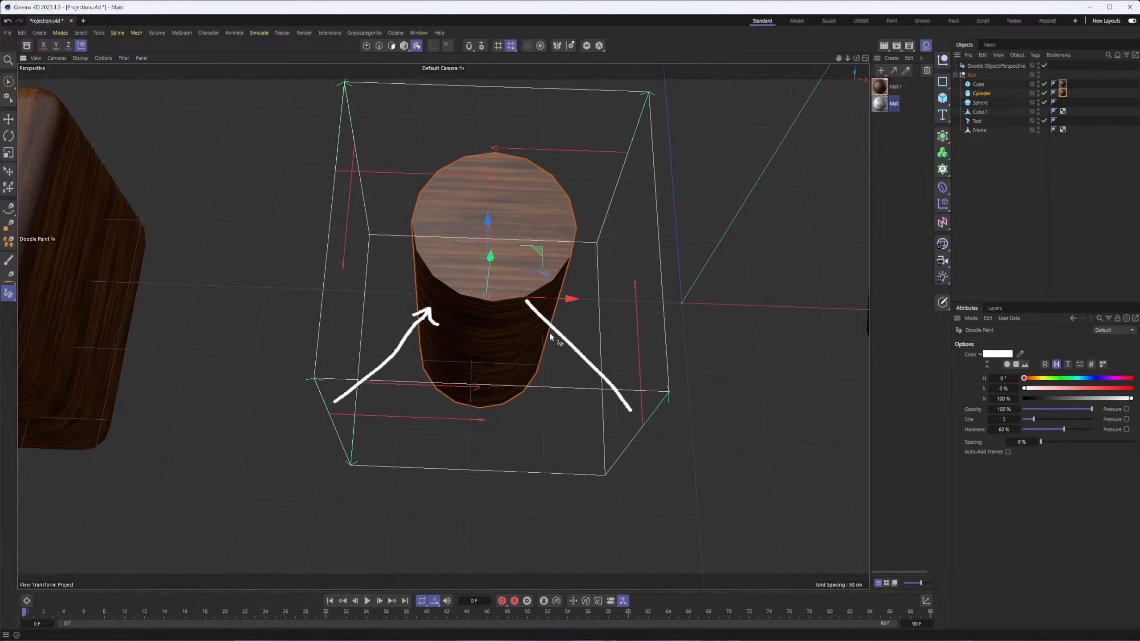
pyautogui.moveTo(517, 306); pyautogui.dragTo(547, 305)
pyautogui.moveTo(329, 268); pyautogui.dragTo(411, 266)
pyautogui.moveTo(485, 306)
pyautogui.keyDown('alt'); pyautogui.mouseDown()
pyautogui.moveTo(497, 290)
pyautogui.moveTo(494, 255)
pyautogui.mouseUp(); pyautogui.keyUp('alt')
pyautogui.keyDown('alt'); pyautogui.moveTo(494, 257); pyautogui.dragTo(517, 283, button='right'); pyautogui.keyUp('alt')
pyautogui.keyDown('alt'); pyautogui.moveTo(517, 283); pyautogui.dragTo(485, 297); pyautogui.keyUp('alt')
# - Change the cylinder's material tag projection to Cylindrical
pyautogui.click(1062, 93)
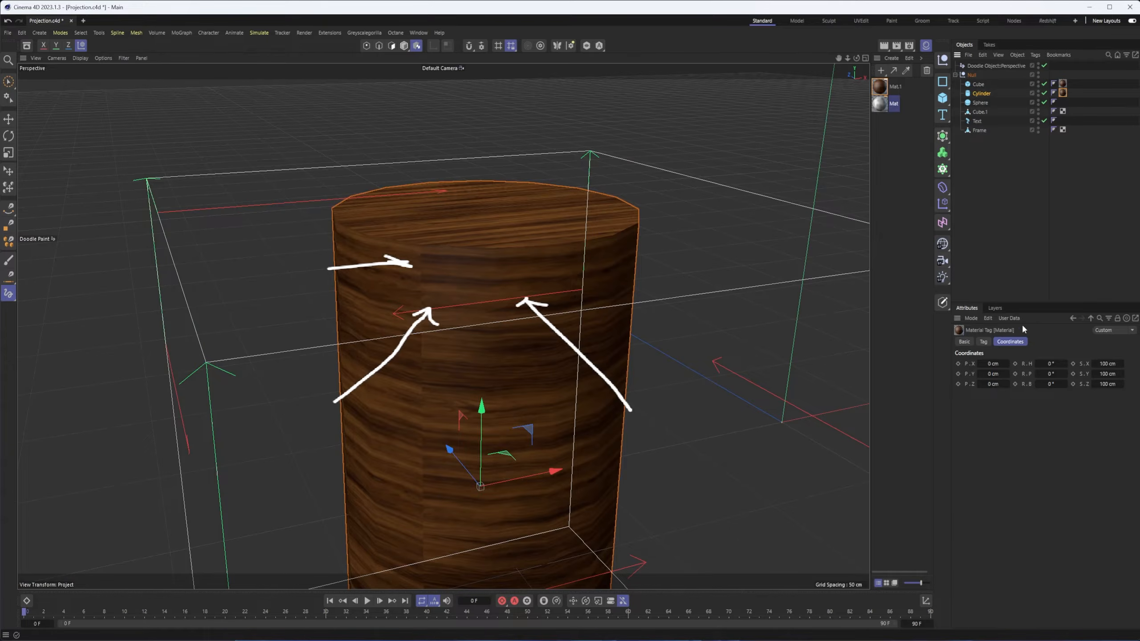
pyautogui.click(983, 342)
pyautogui.click(1033, 382)
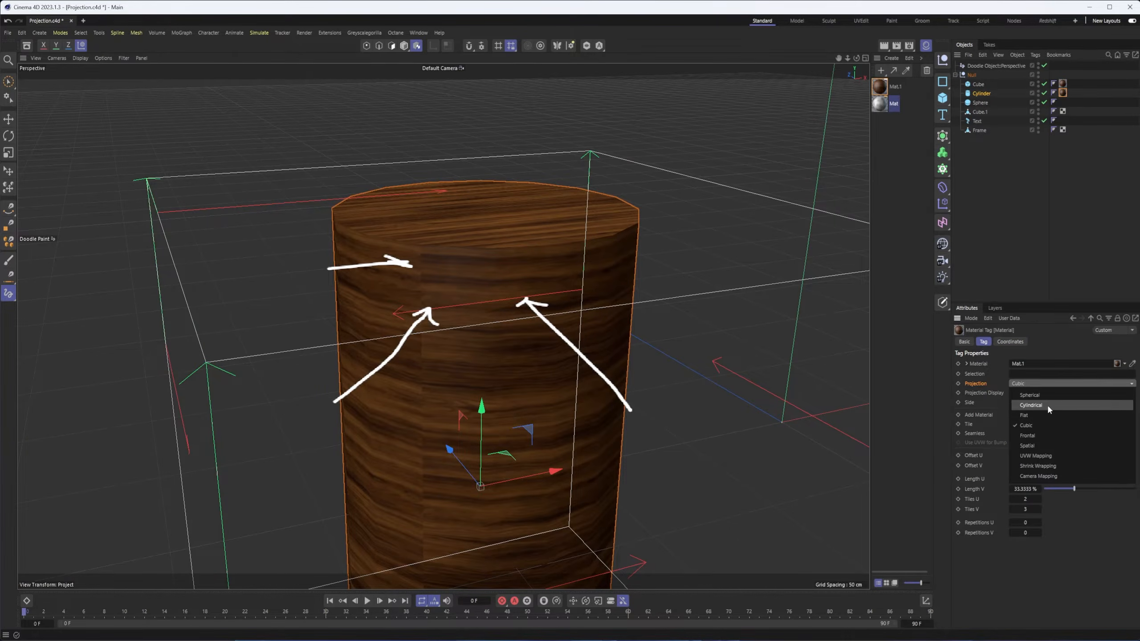
pyautogui.click(1047, 405)
pyautogui.scroll(-3, 556, 287)
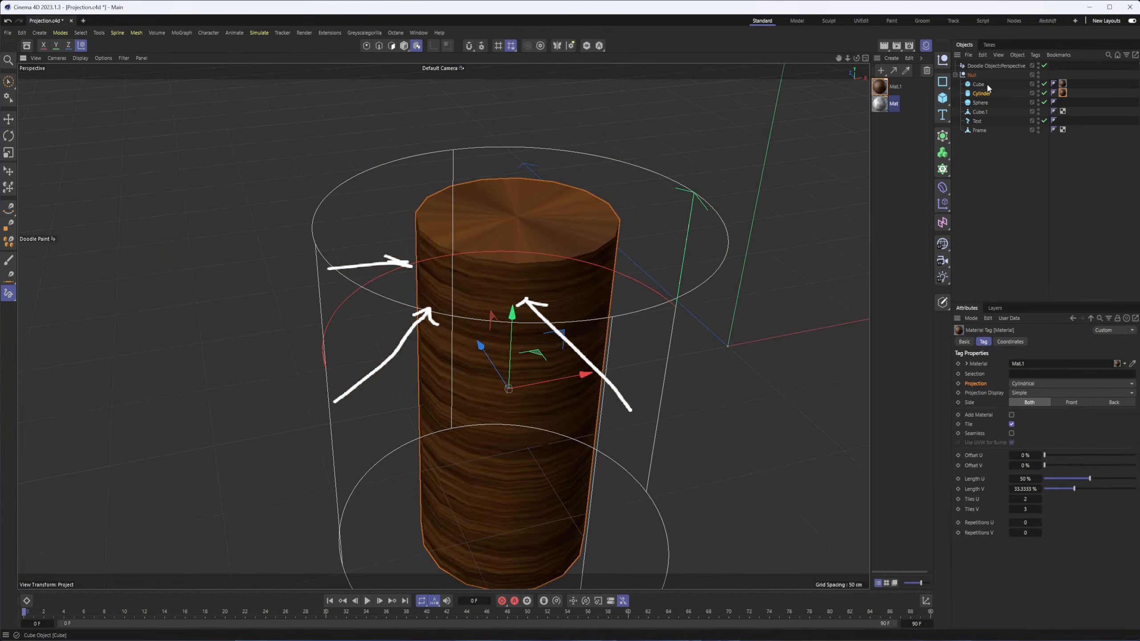
# - Delete the doodle object with the three arrows around the cylinder
pyautogui.click(993, 65)
pyautogui.press('Delete')
pyautogui.scroll(-4, 577, 290)
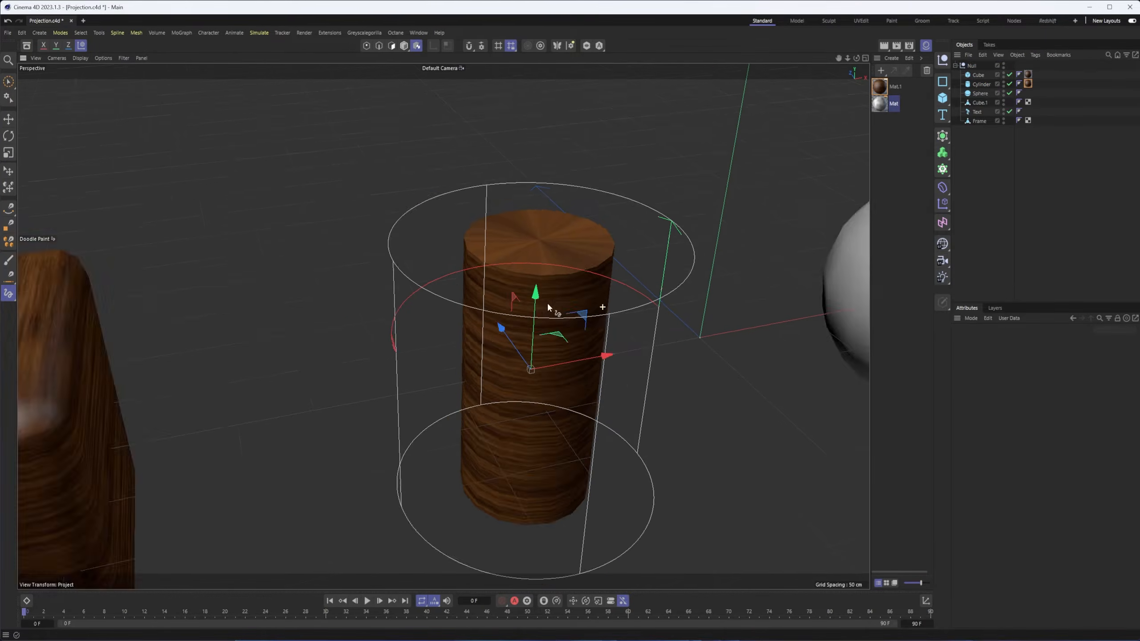
# - Scale the cylinder's texture projection uniformly to about 107 cm and return to its material tag properties
pyautogui.click(1028, 84)
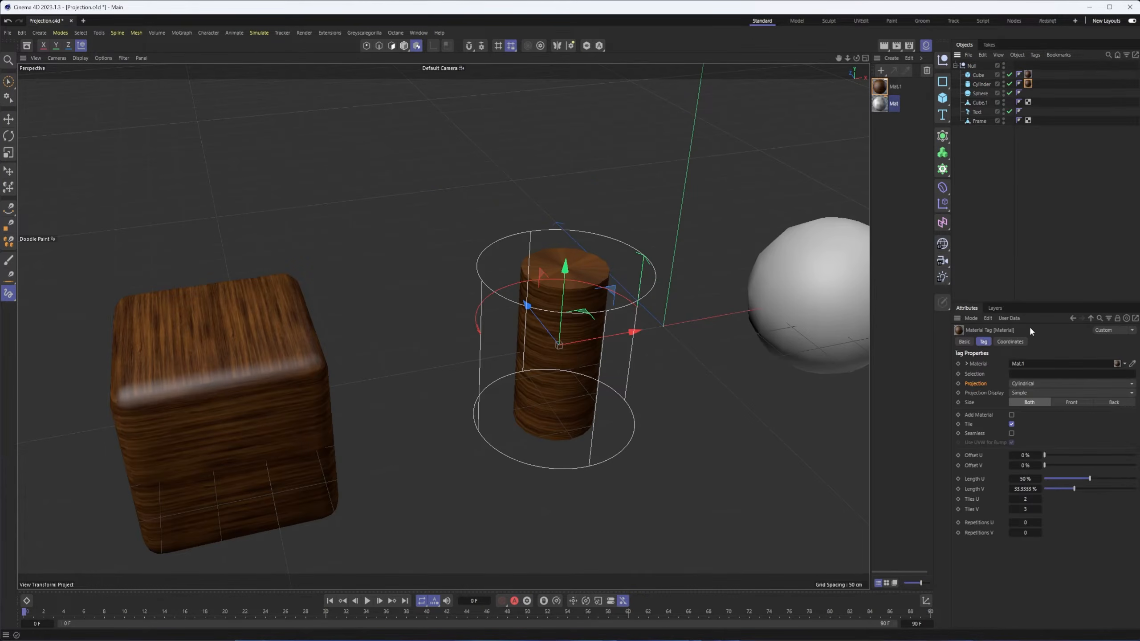
pyautogui.keyDown('alt'); pyautogui.moveTo(676, 353); pyautogui.dragTo(714, 346, button='right'); pyautogui.keyUp('alt')
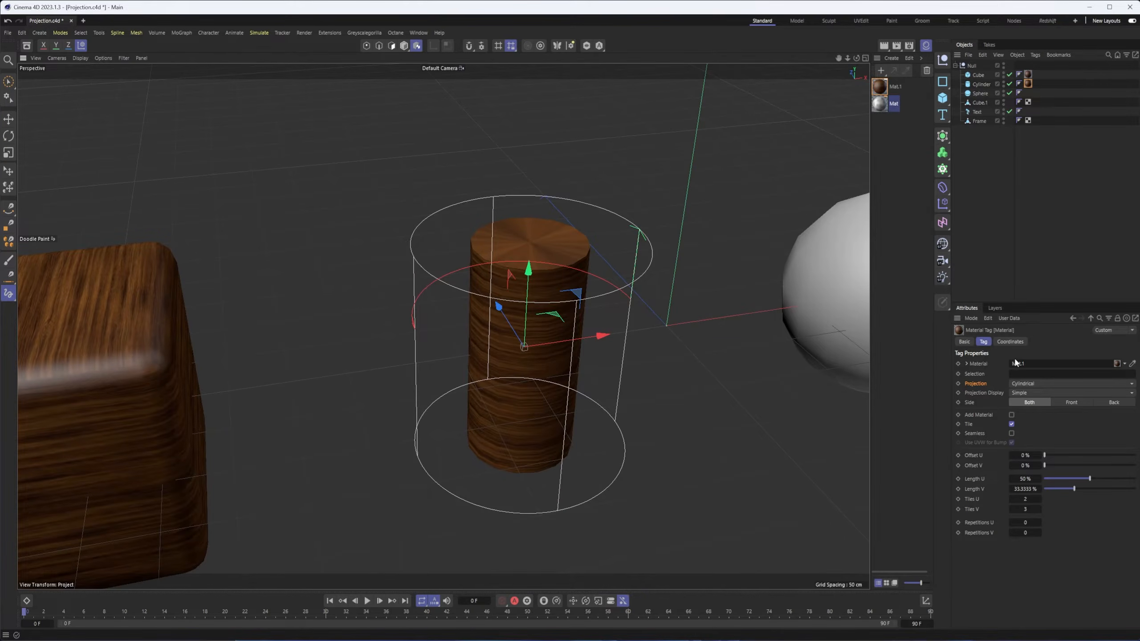
pyautogui.click(1009, 341)
pyautogui.press('t')
pyautogui.moveTo(688, 440)
pyautogui.mouseDown()
pyautogui.moveTo(814, 354)
pyautogui.moveTo(816, 339)
pyautogui.moveTo(600, 463)
pyautogui.moveTo(692, 373)
pyautogui.moveTo(672, 382)
pyautogui.mouseUp()
pyautogui.click(1029, 84)
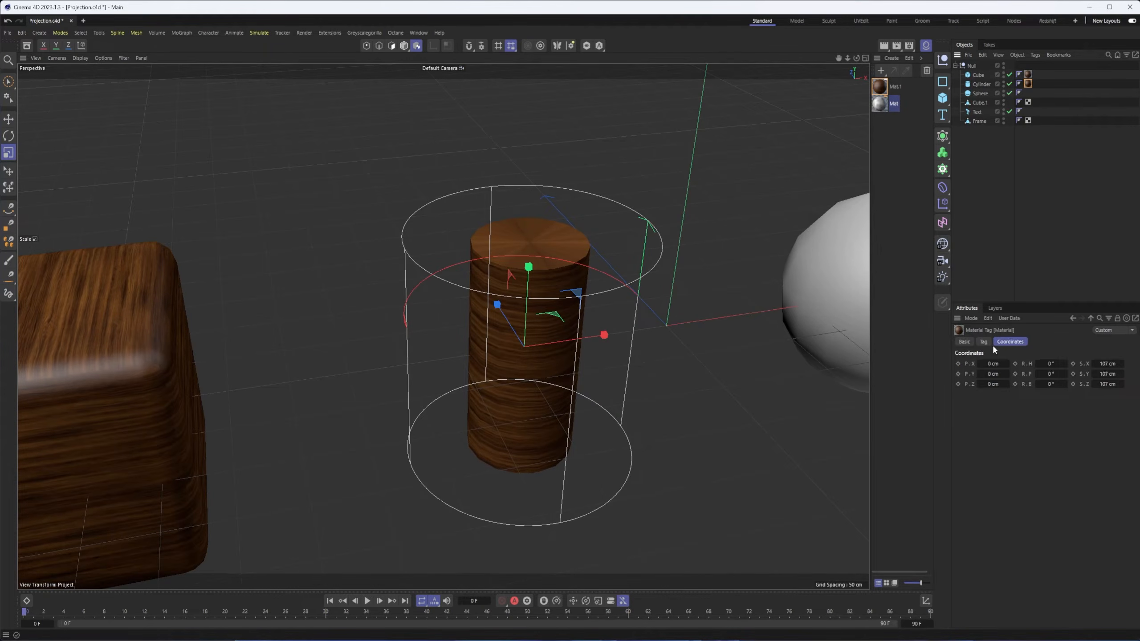
pyautogui.click(983, 342)
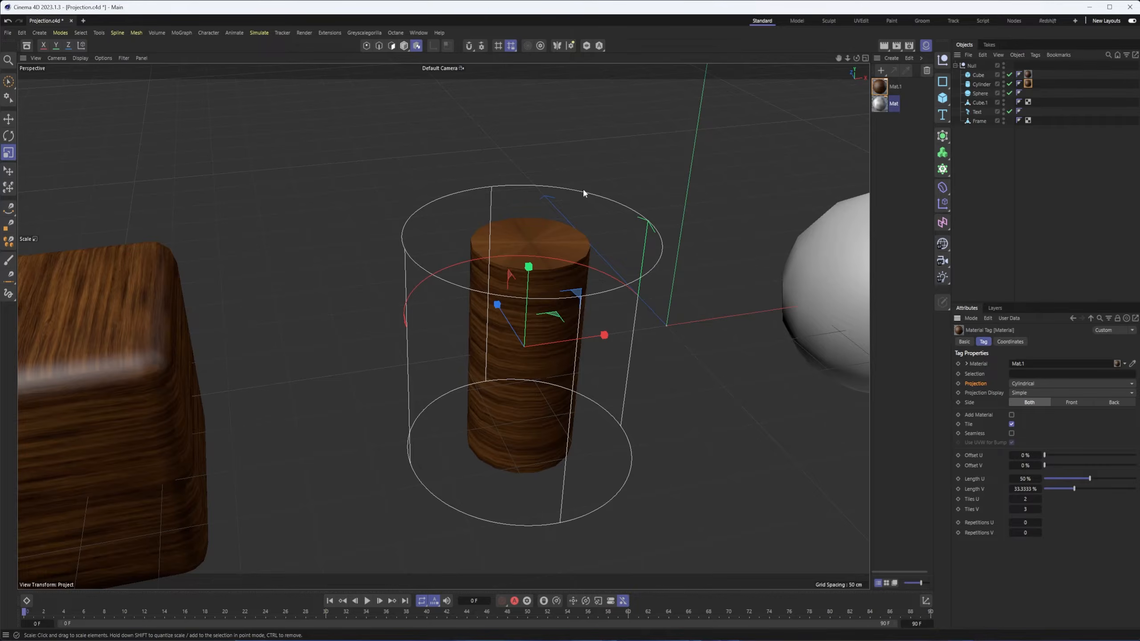
# - Examine the grain on the cylinder's cap and side under Cylindrical projection and review the available projection types
pyautogui.keyDown('alt'); pyautogui.moveTo(551, 242); pyautogui.dragTo(559, 261); pyautogui.keyUp('alt')
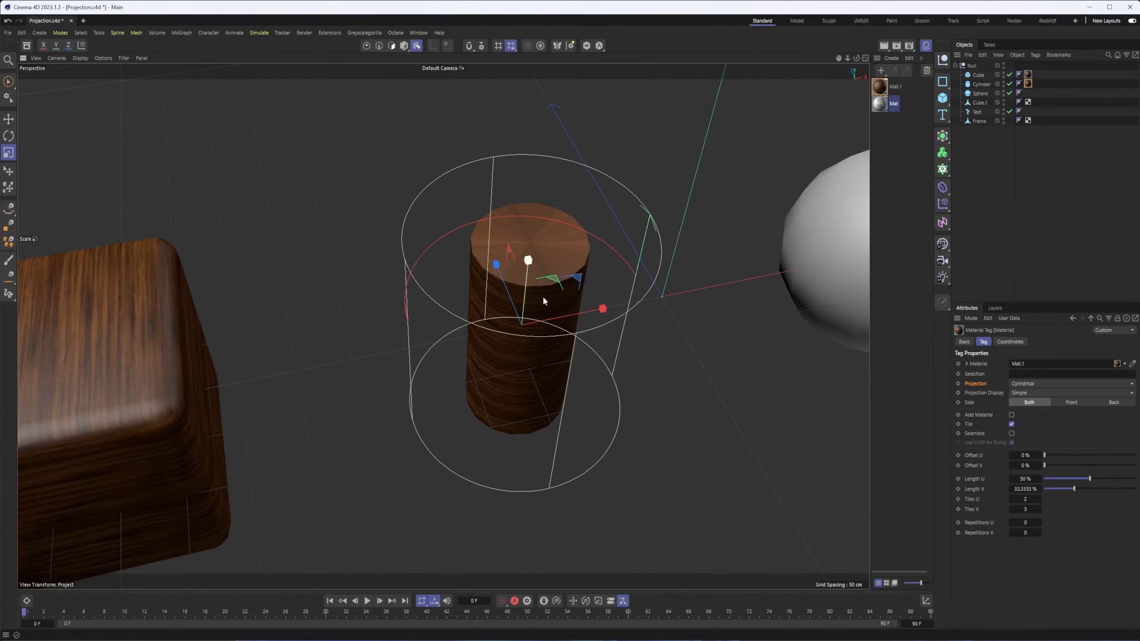
pyautogui.scroll(4, 575, 231)
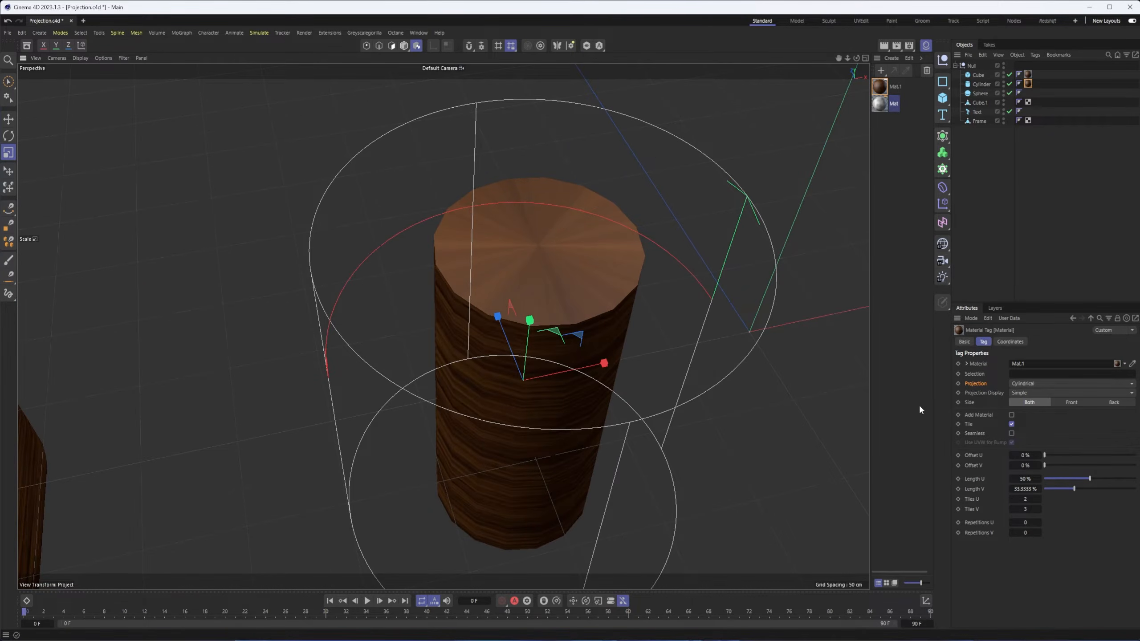
pyautogui.click(1025, 384)
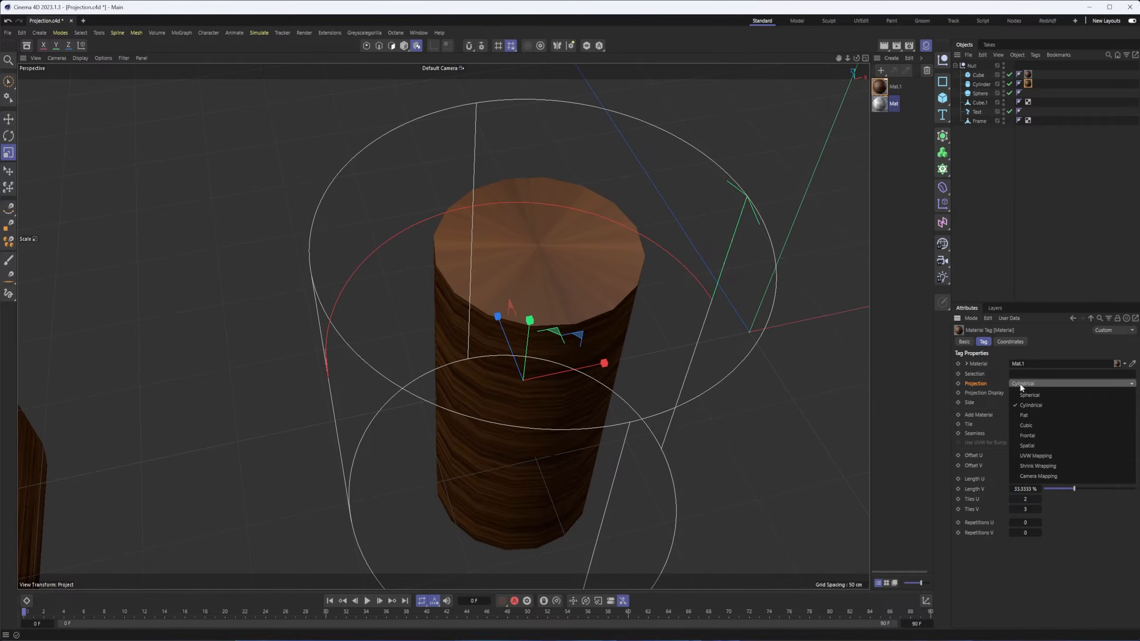
pyautogui.click(546, 321)
pyautogui.scroll(-6, 631, 360)
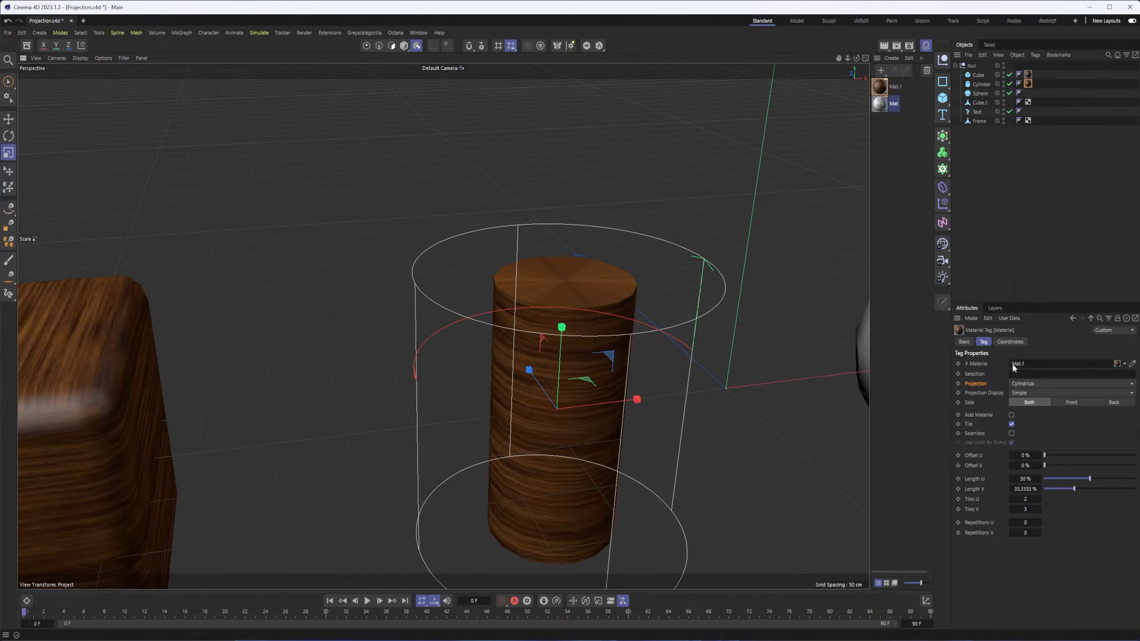
pyautogui.click(1049, 375)
pyautogui.keyDown('alt'); pyautogui.moveTo(687, 356); pyautogui.dragTo(628, 323, button='middle'); pyautogui.keyUp('alt')
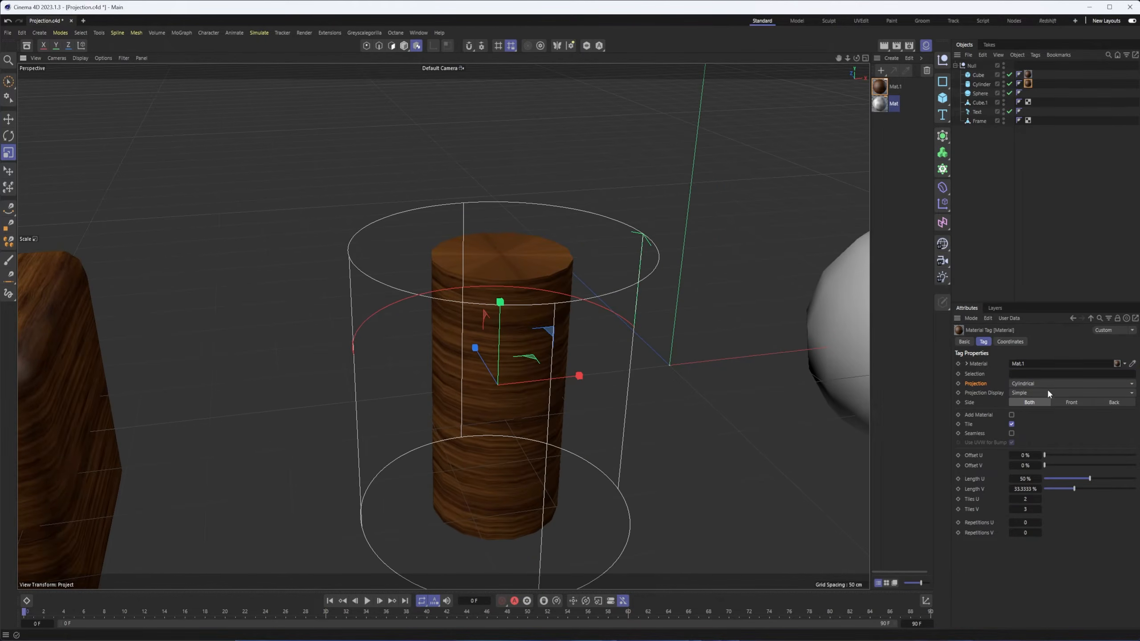
# - Set the cylinder's material tag projection to UVW Mapping and inspect the grain on its cap and side
pyautogui.click(1049, 382)
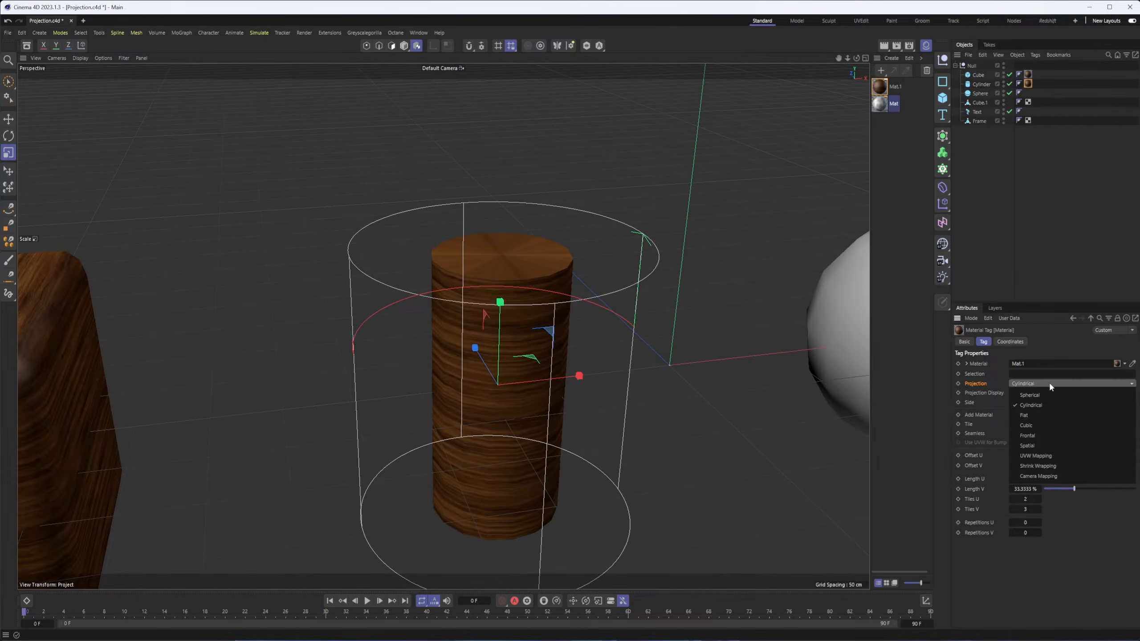
pyautogui.click(1040, 455)
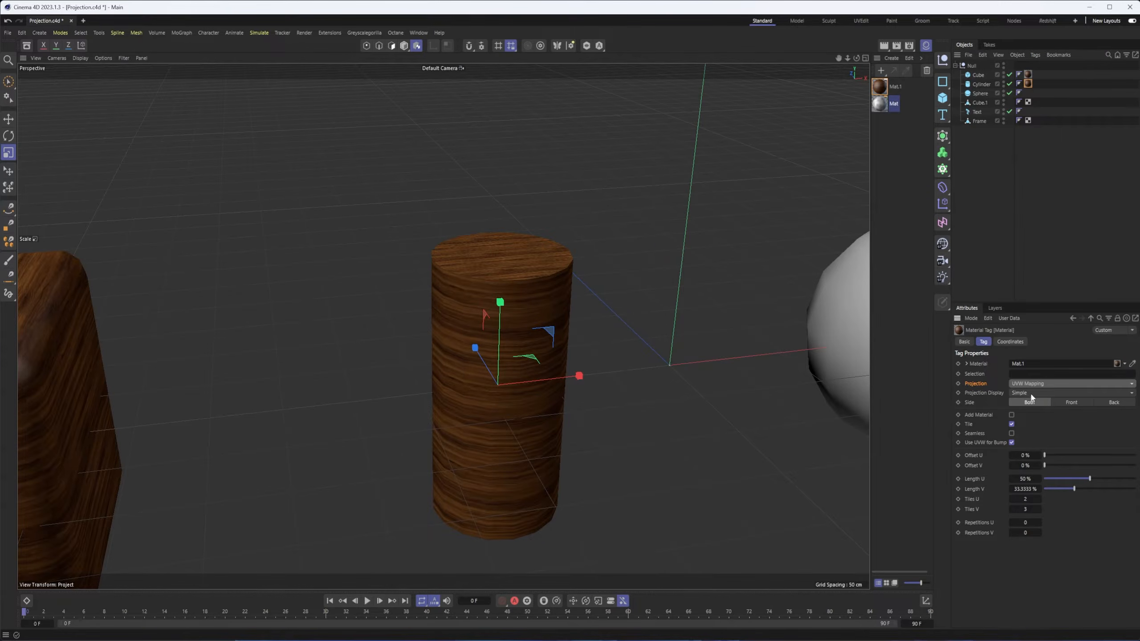
pyautogui.keyDown('alt'); pyautogui.moveTo(547, 262); pyautogui.dragTo(561, 274); pyautogui.keyUp('alt')
pyautogui.keyDown('alt'); pyautogui.moveTo(411, 271); pyautogui.dragTo(502, 252); pyautogui.keyUp('alt')
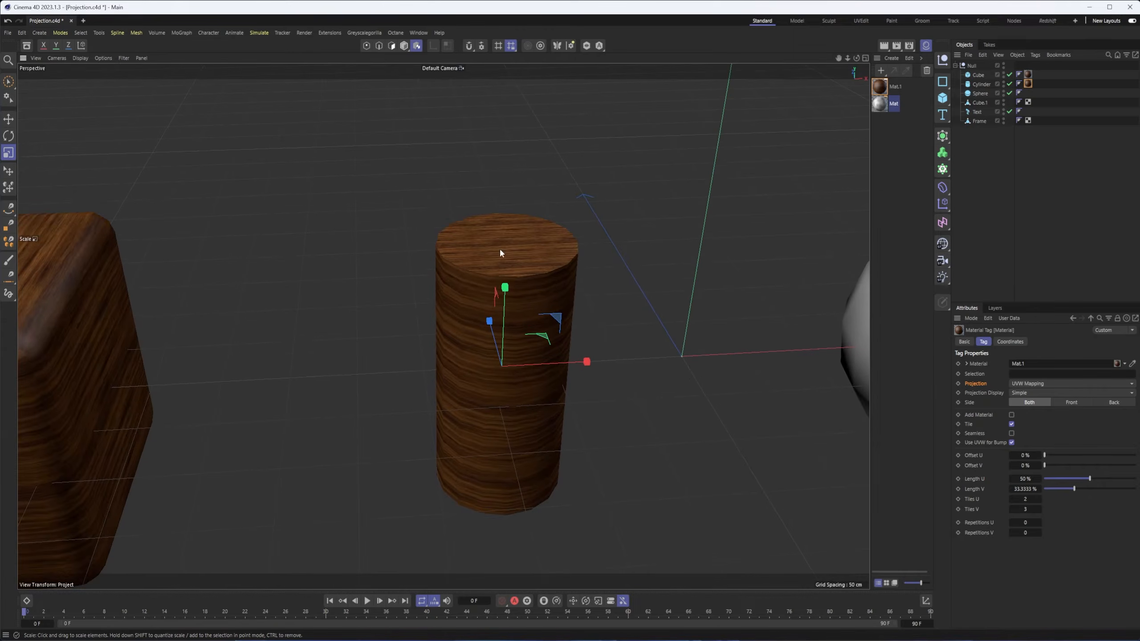
pyautogui.keyDown('alt'); pyautogui.moveTo(627, 266); pyautogui.dragTo(609, 268); pyautogui.keyUp('alt')
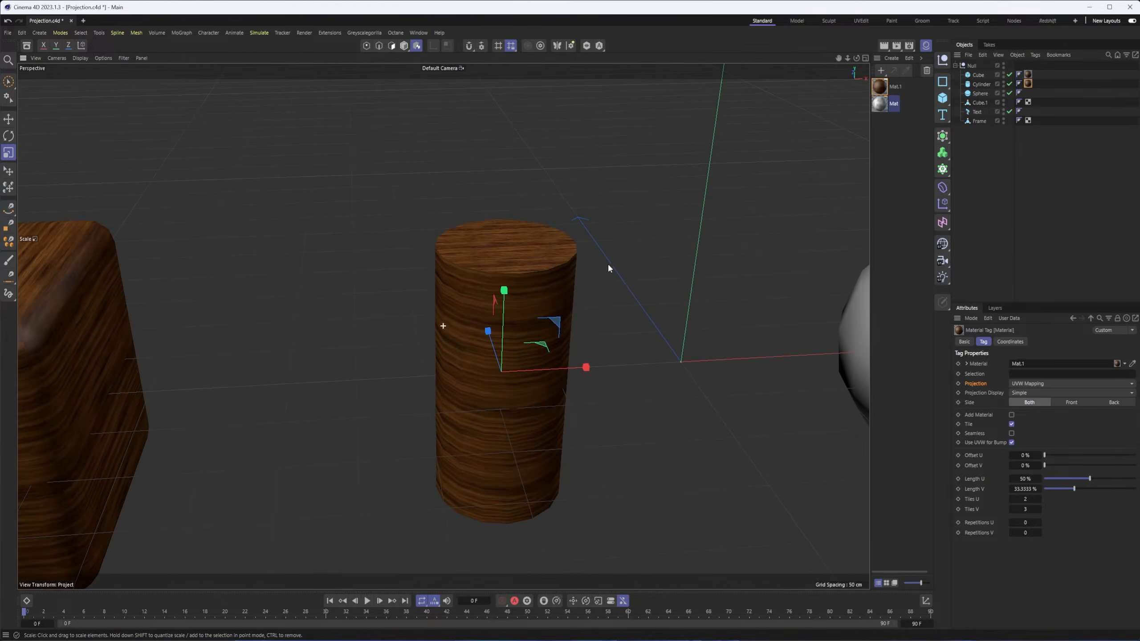
# - Set the cylinder's material tag projection to Cylindrical and inspect the grain on its cap and side
pyautogui.click(1072, 383)
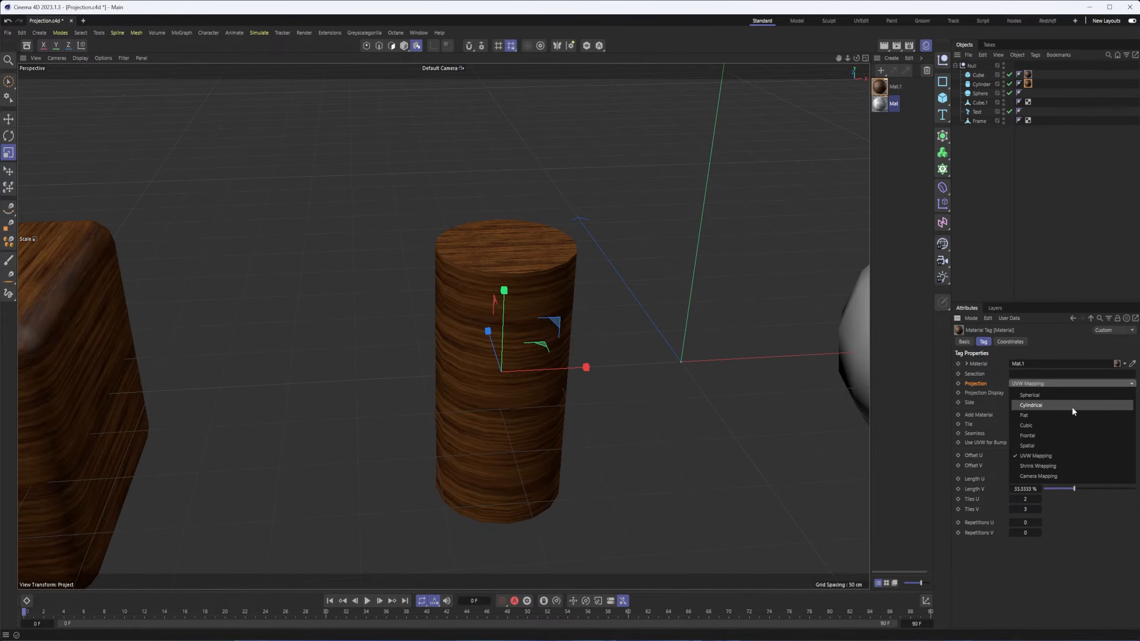
pyautogui.click(1068, 405)
pyautogui.keyDown('alt'); pyautogui.moveTo(511, 252); pyautogui.dragTo(525, 283); pyautogui.keyUp('alt')
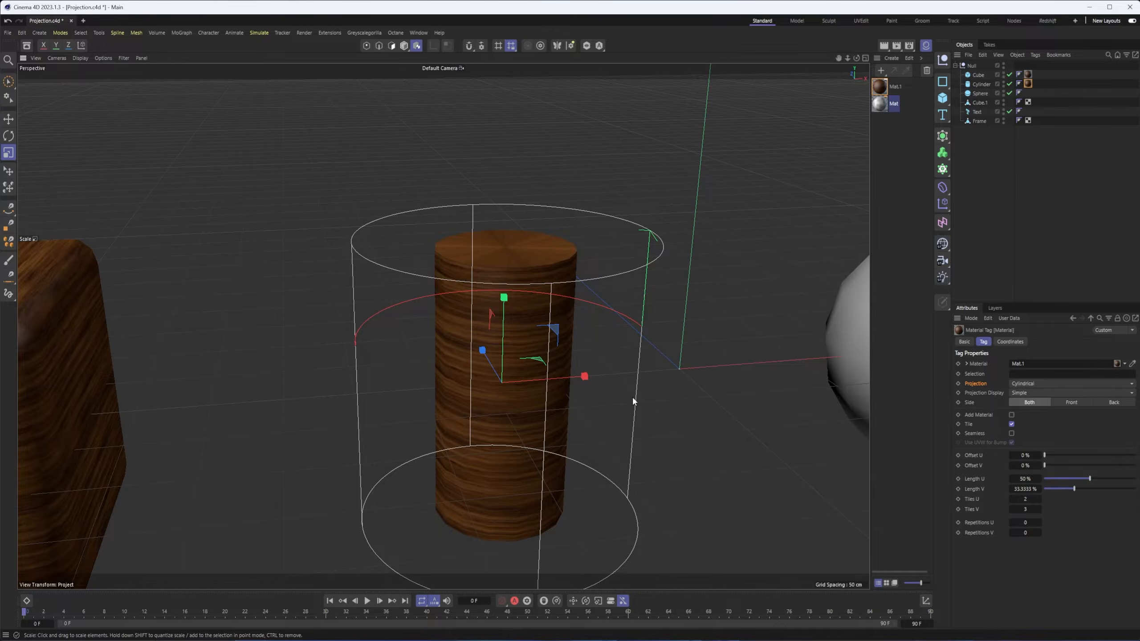
pyautogui.keyDown('alt'); pyautogui.moveTo(653, 390); pyautogui.dragTo(580, 411); pyautogui.keyUp('alt')
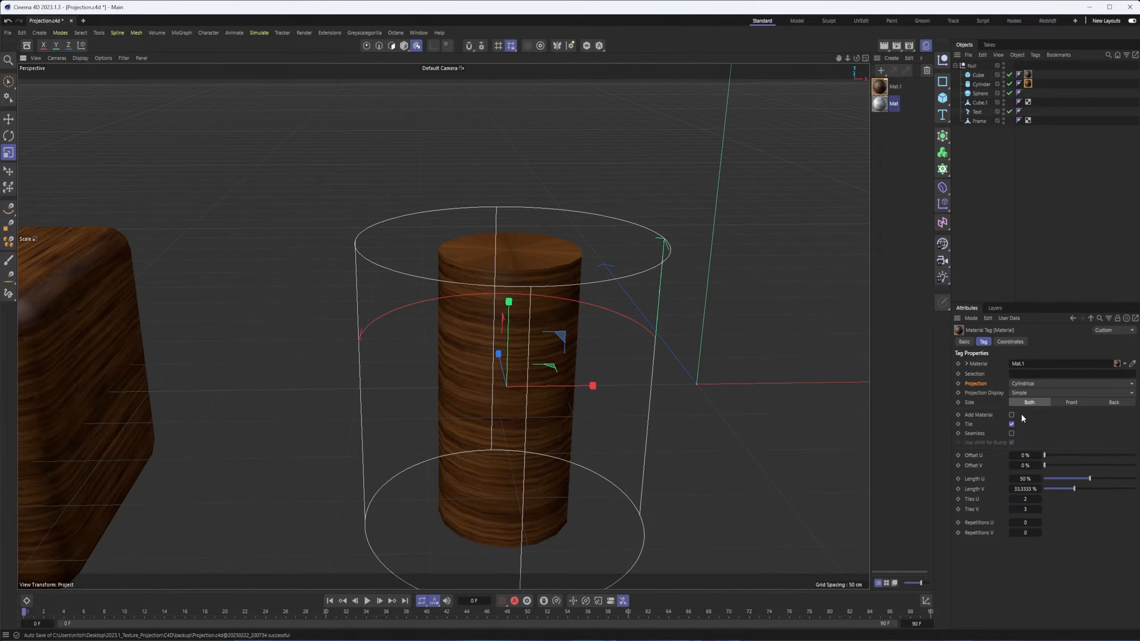
pyautogui.keyDown('alt'); pyautogui.moveTo(512, 314); pyautogui.dragTo(534, 199); pyautogui.keyUp('alt')
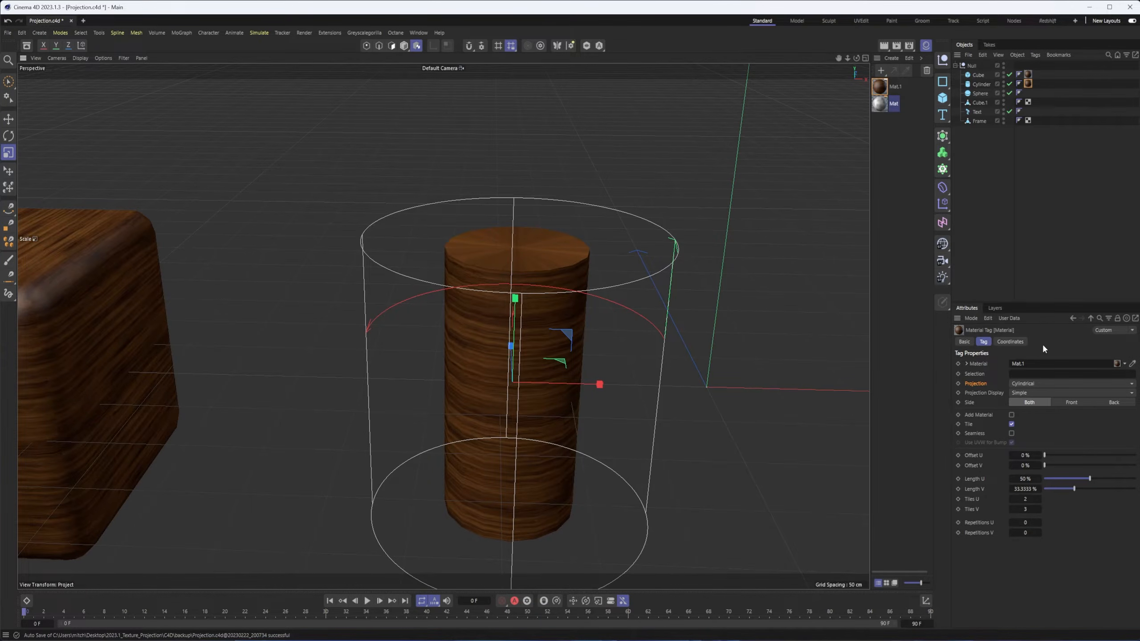
pyautogui.keyDown('alt'); pyautogui.moveTo(566, 280); pyautogui.dragTo(628, 309); pyautogui.keyUp('alt')
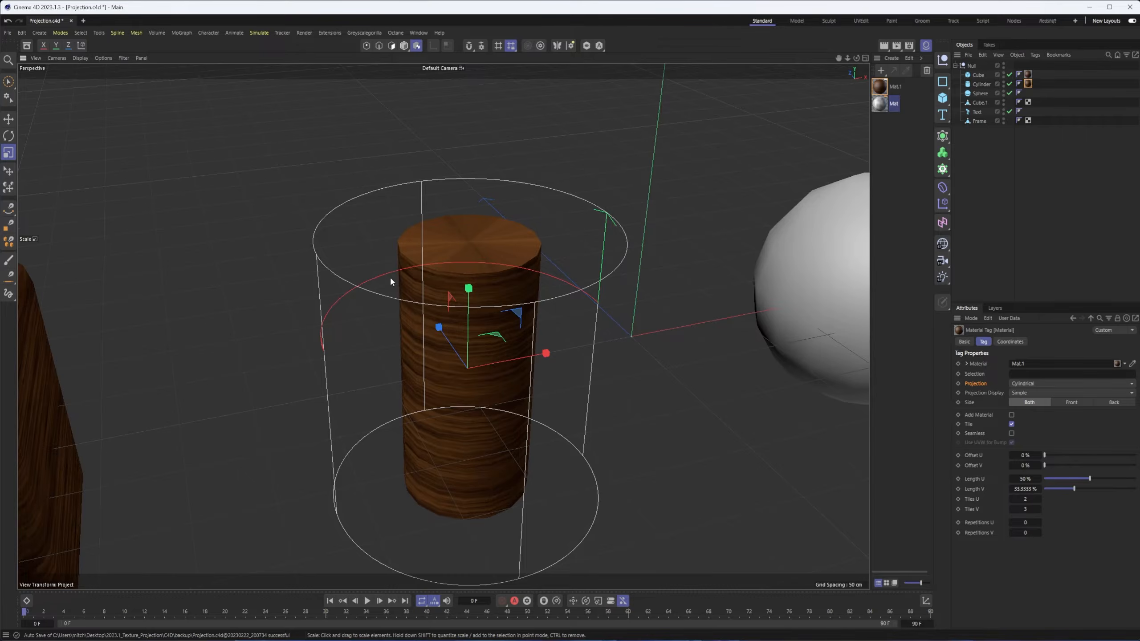
pyautogui.keyDown('alt'); pyautogui.moveTo(498, 274); pyautogui.dragTo(451, 274); pyautogui.keyUp('alt')
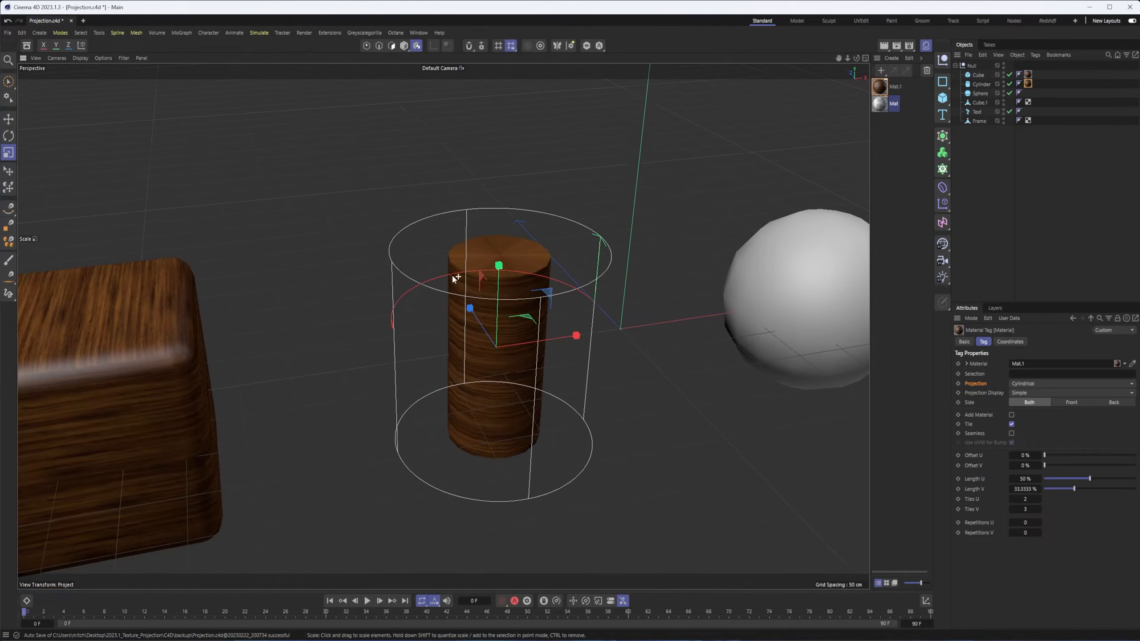
pyautogui.keyDown('alt'); pyautogui.moveTo(469, 213); pyautogui.dragTo(463, 286); pyautogui.keyUp('alt')
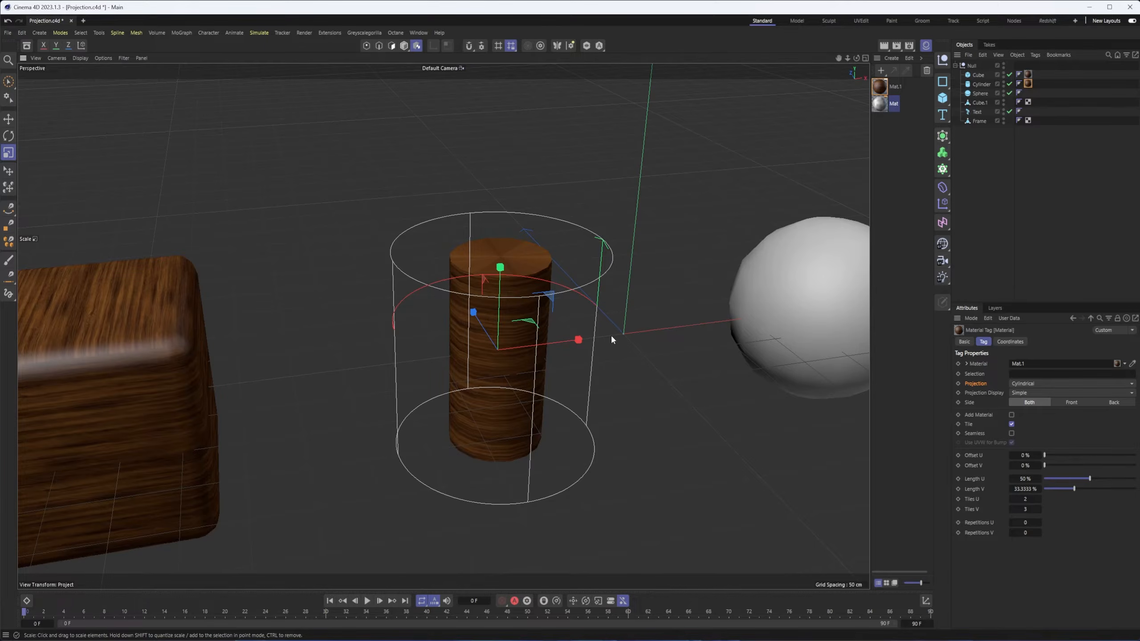
# - Apply the noise material Mat to the sphere and frame the sphere in the view
pyautogui.keyDown('alt'); pyautogui.moveTo(602, 335); pyautogui.dragTo(515, 311); pyautogui.keyUp('alt')
pyautogui.keyDown('alt'); pyautogui.moveTo(465, 221); pyautogui.dragTo(837, 224); pyautogui.keyUp('alt')
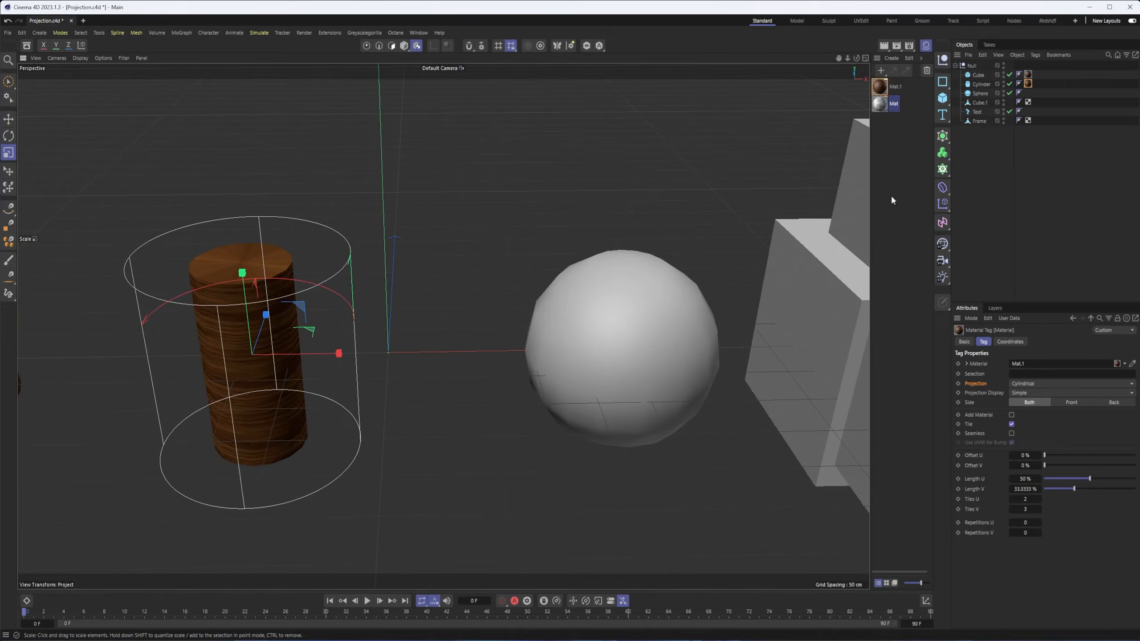
pyautogui.click(979, 93)
pyautogui.moveTo(880, 103); pyautogui.dragTo(985, 93)
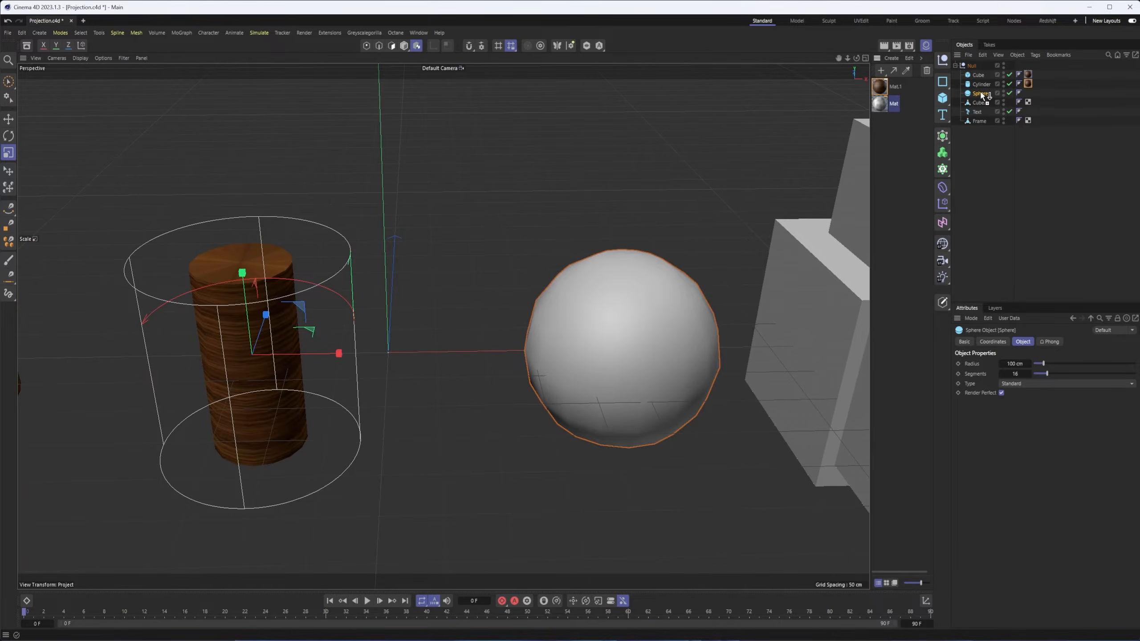
pyautogui.keyDown('alt'); pyautogui.moveTo(652, 312); pyautogui.dragTo(621, 233); pyautogui.keyUp('alt')
pyautogui.keyDown('alt'); pyautogui.moveTo(560, 283); pyautogui.dragTo(726, 272, button='right'); pyautogui.keyUp('alt')
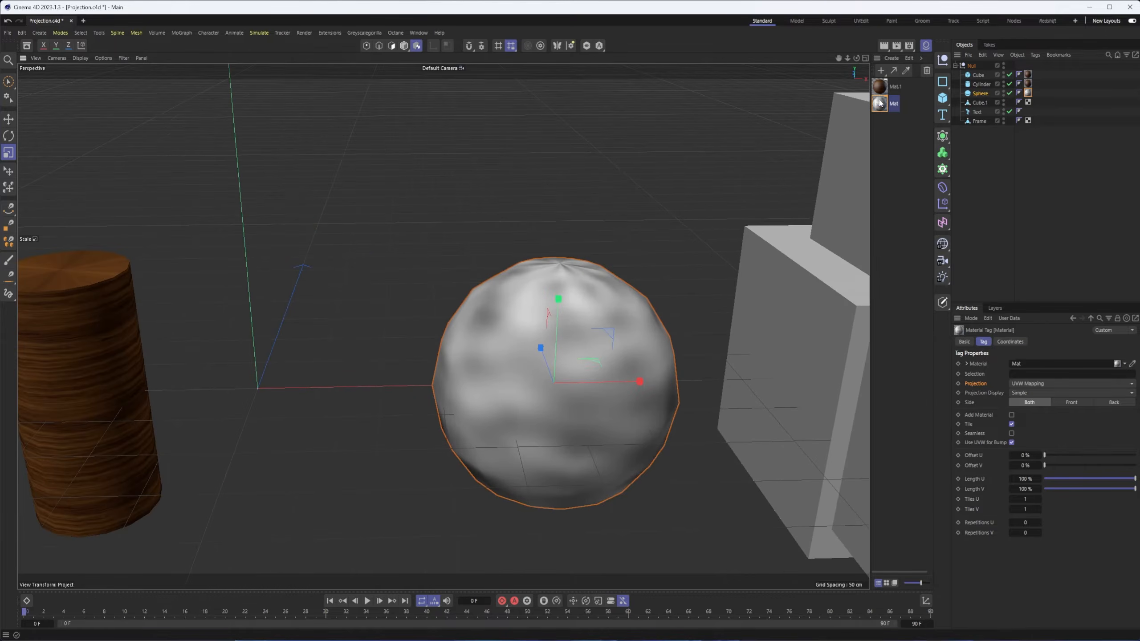
# - Set the sphere's material tag tiling to 4 tiles in both U and V
pyautogui.doubleClick(1024, 499)
pyautogui.write('4')
pyautogui.click(1027, 509)
pyautogui.press('Return')
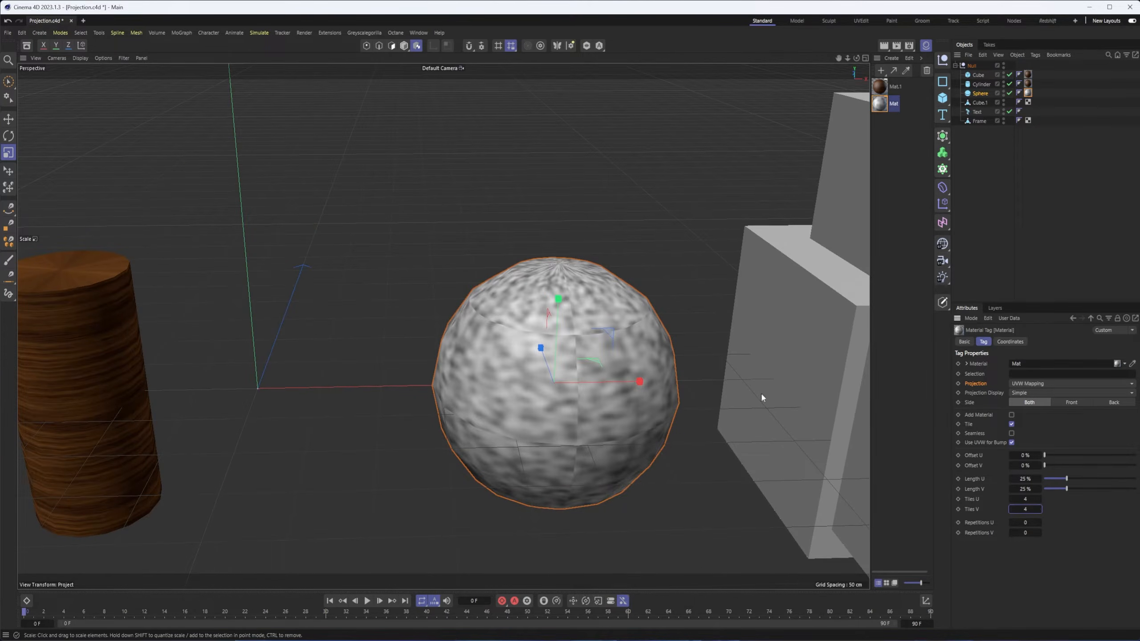
pyautogui.keyDown('alt'); pyautogui.moveTo(762, 394); pyautogui.dragTo(628, 321); pyautogui.keyUp('alt')
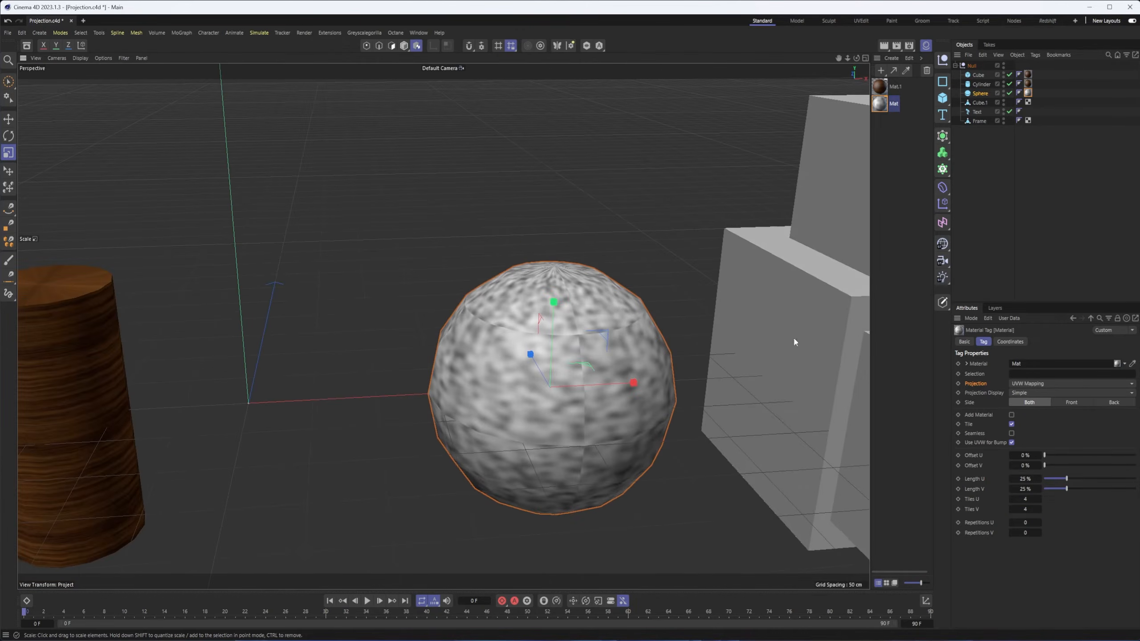
# - Set the sphere's material tag projection to Spherical and inspect the noise pattern around its pole
pyautogui.click(1036, 384)
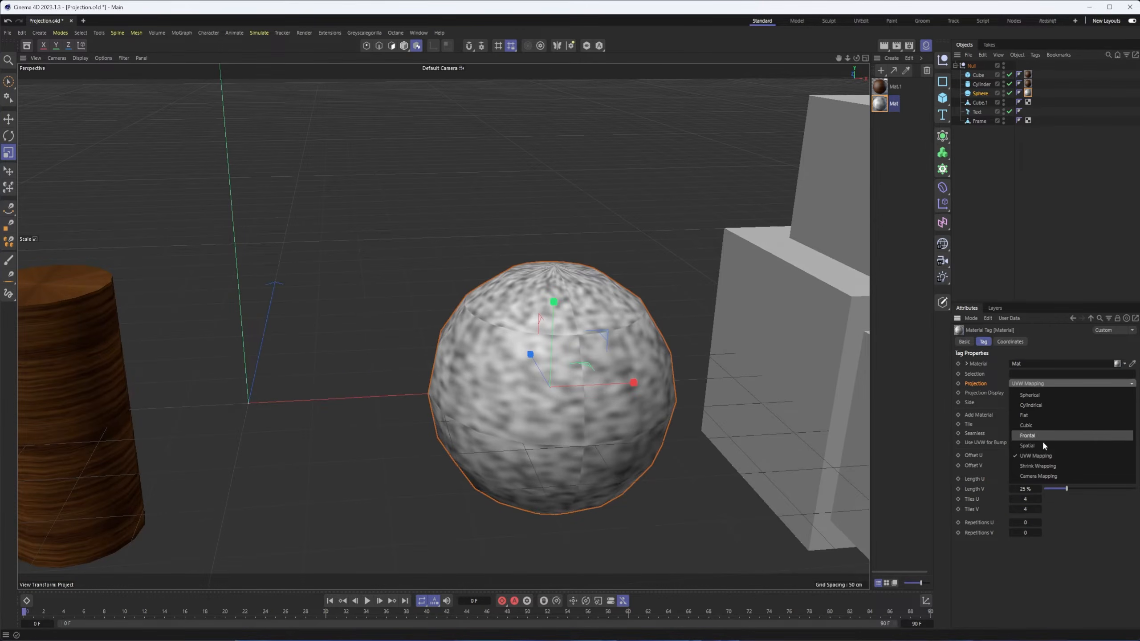
pyautogui.click(1042, 395)
pyautogui.keyDown('alt'); pyautogui.moveTo(581, 248); pyautogui.dragTo(573, 324); pyautogui.keyUp('alt')
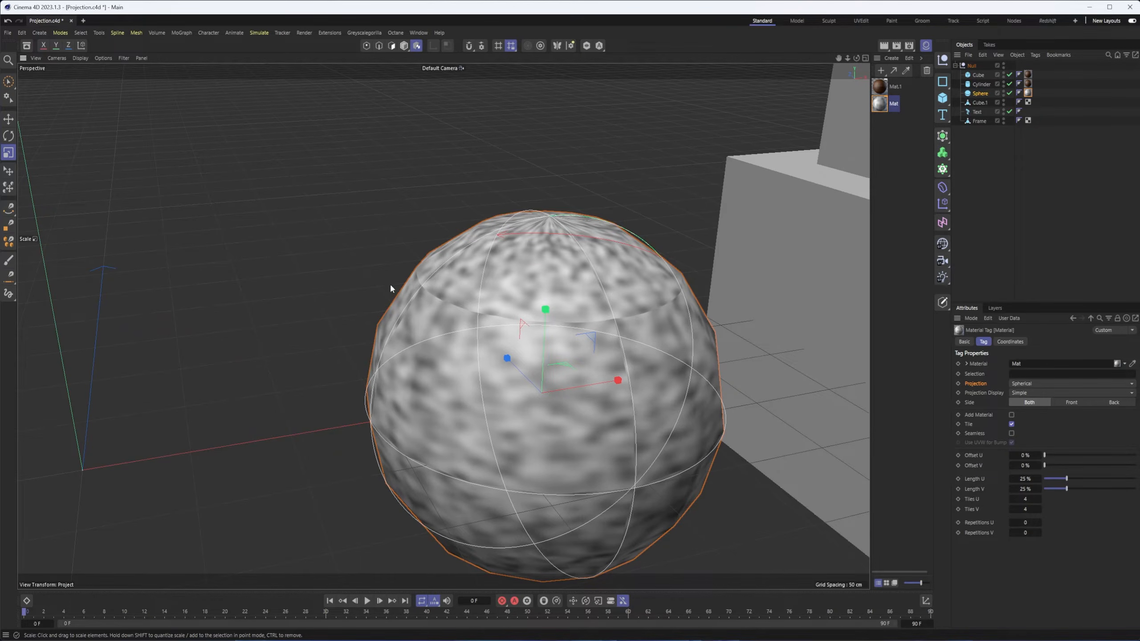
pyautogui.keyDown('alt'); pyautogui.moveTo(624, 354); pyautogui.dragTo(580, 298); pyautogui.keyUp('alt')
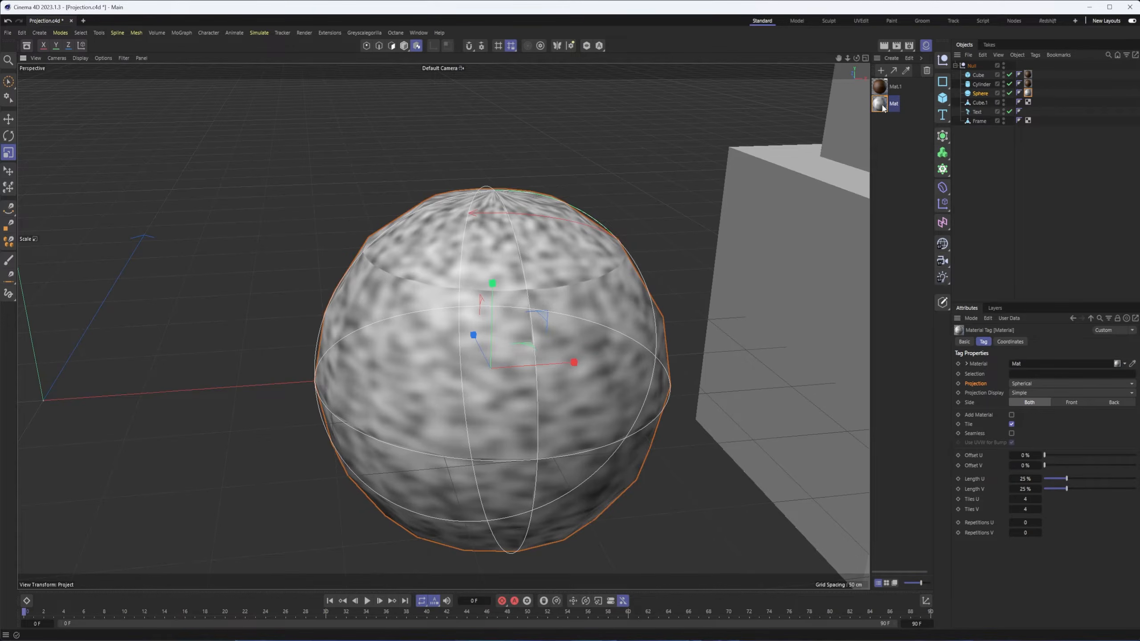
# - Reset the sphere's material tag tiling to 1 tile in both U and V
pyautogui.doubleClick(1025, 499)
pyautogui.write('1')
pyautogui.click(1028, 509)
pyautogui.write('1')
pyautogui.press('Return')
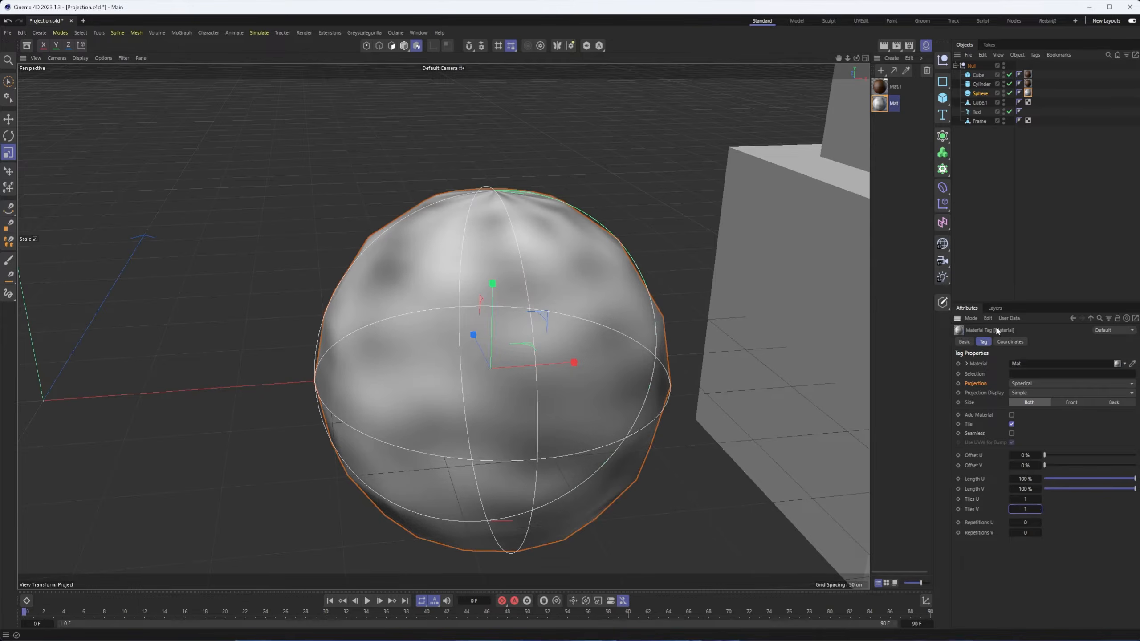
# - Set the Global Scale of Mat's color noise shader to 10 % and inspect the finer noise on the sphere
pyautogui.doubleClick(879, 104)
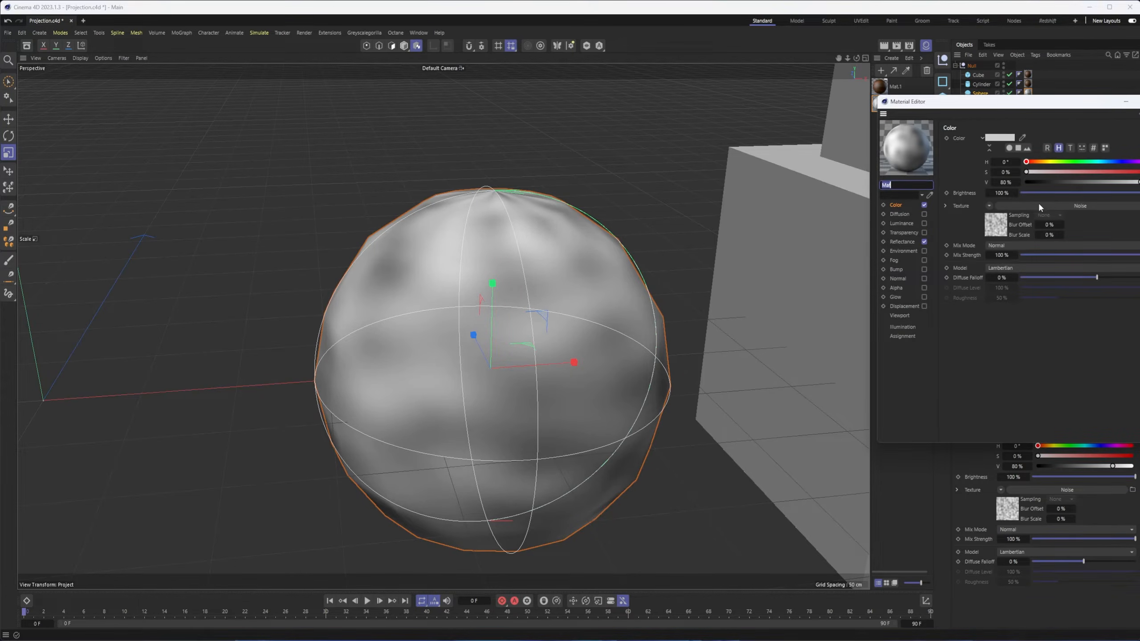
pyautogui.click(1040, 207)
pyautogui.doubleClick(954, 255)
pyautogui.write('1')
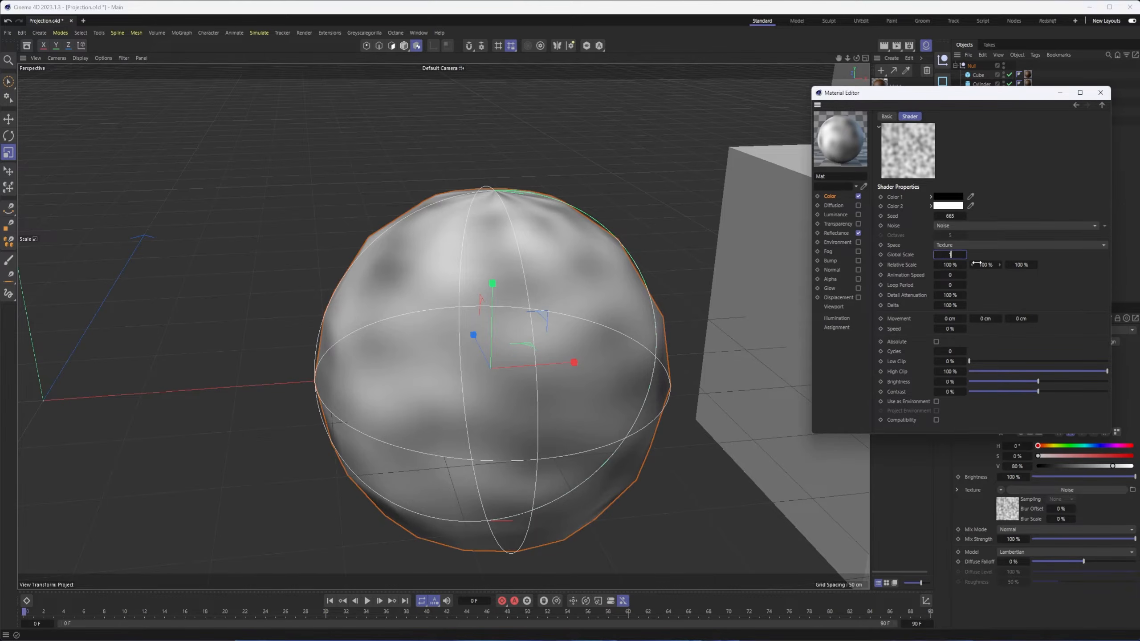
pyautogui.write('0')
pyautogui.press('Return')
pyautogui.keyDown('alt'); pyautogui.moveTo(641, 219); pyautogui.dragTo(540, 275); pyautogui.keyUp('alt')
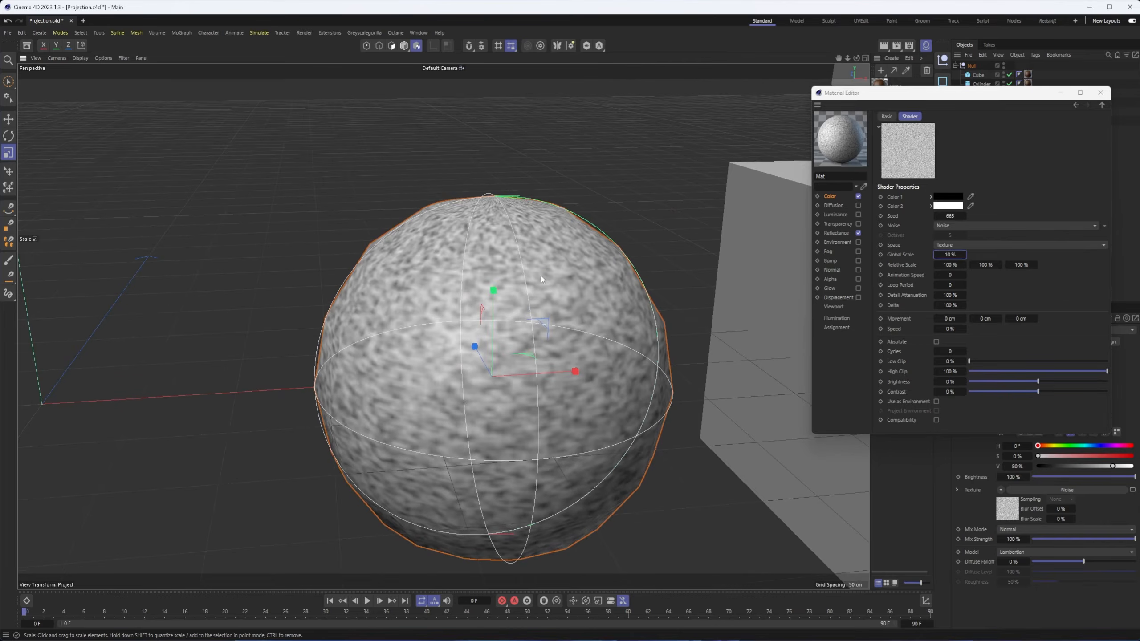
pyautogui.click(1100, 92)
pyautogui.keyDown('alt'); pyautogui.moveTo(460, 230); pyautogui.dragTo(526, 185); pyautogui.keyUp('alt')
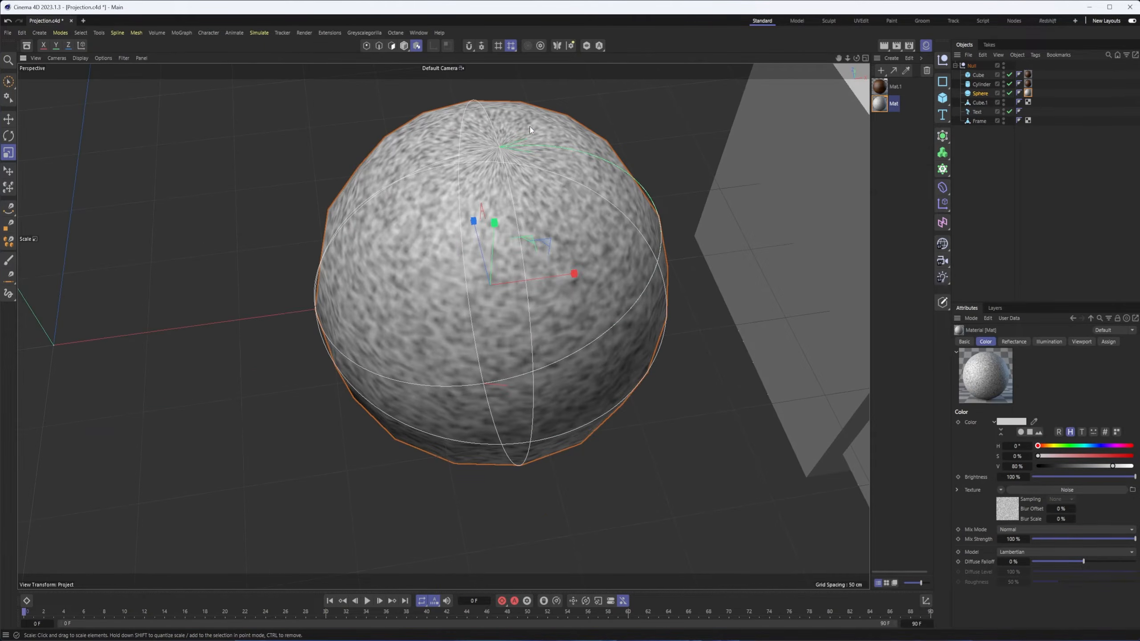
pyautogui.keyDown('alt'); pyautogui.moveTo(521, 329); pyautogui.dragTo(596, 404); pyautogui.keyUp('alt')
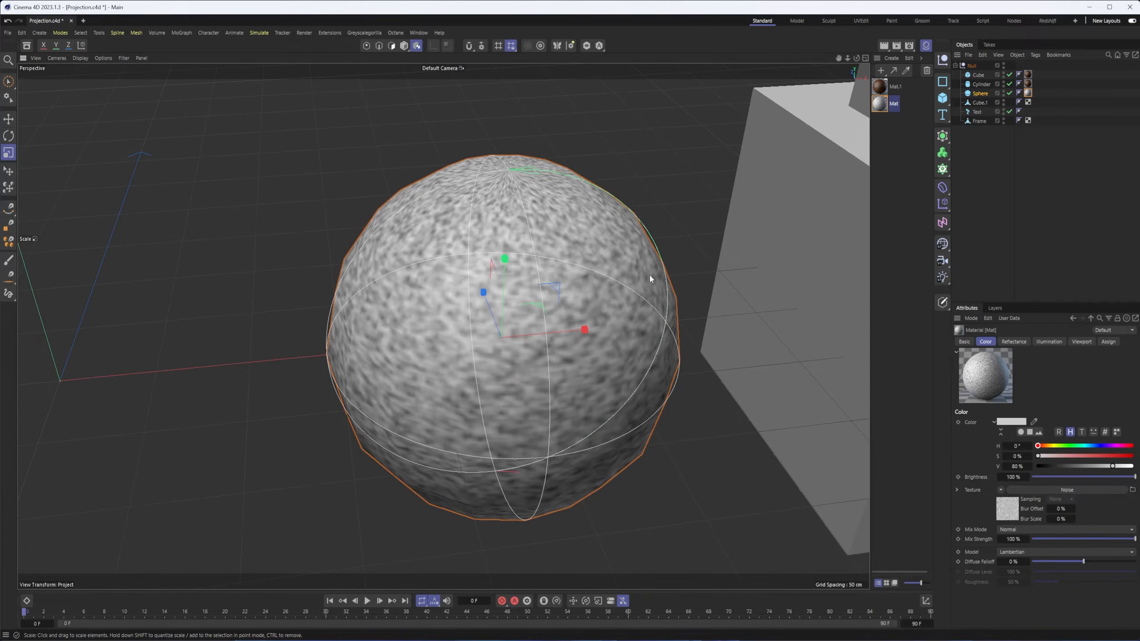
pyautogui.keyDown('alt'); pyautogui.moveTo(492, 326); pyautogui.dragTo(522, 314); pyautogui.keyUp('alt')
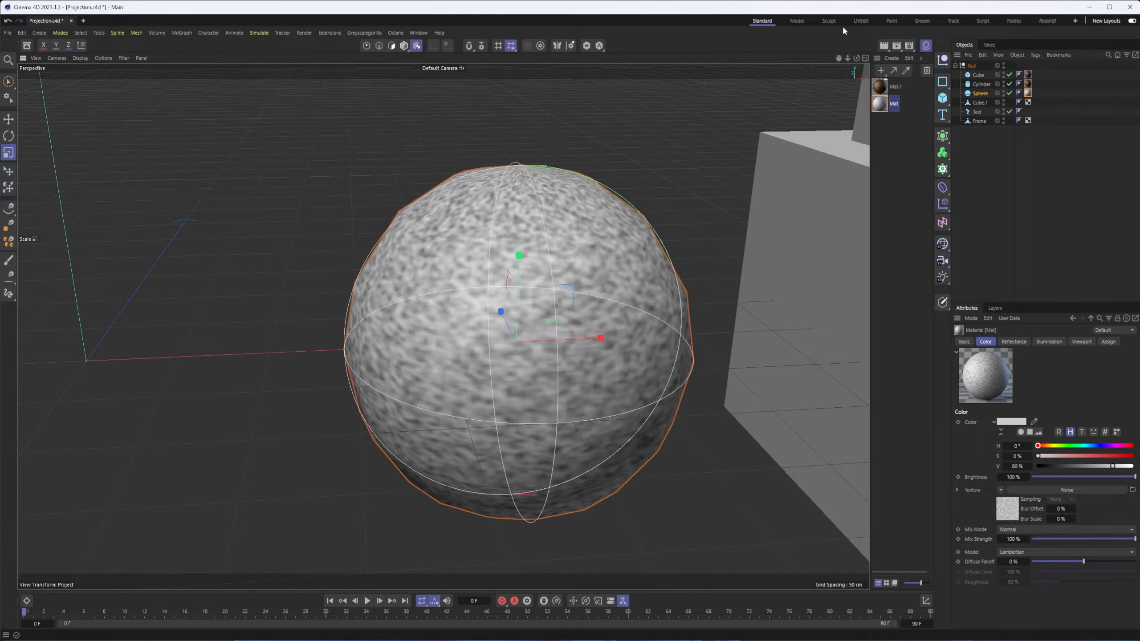
# - In the UVEdit layout, set the sphere's material tag projection to UVW Mapping and compare its UV mesh with the texture at the pole
pyautogui.click(1027, 93)
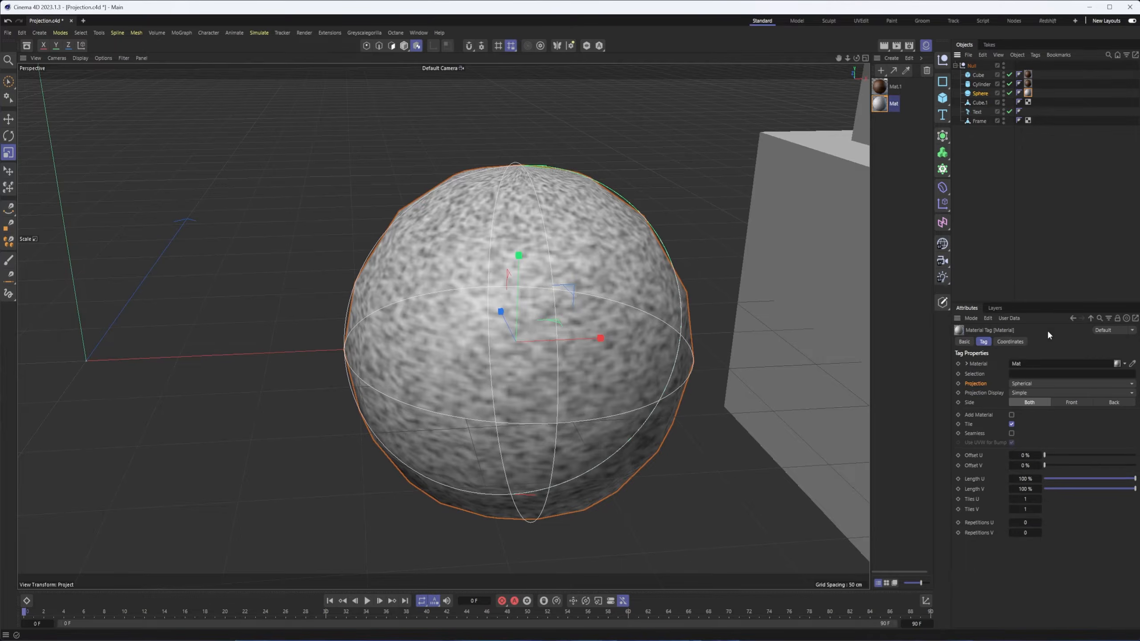
pyautogui.click(859, 21)
pyautogui.click(979, 96)
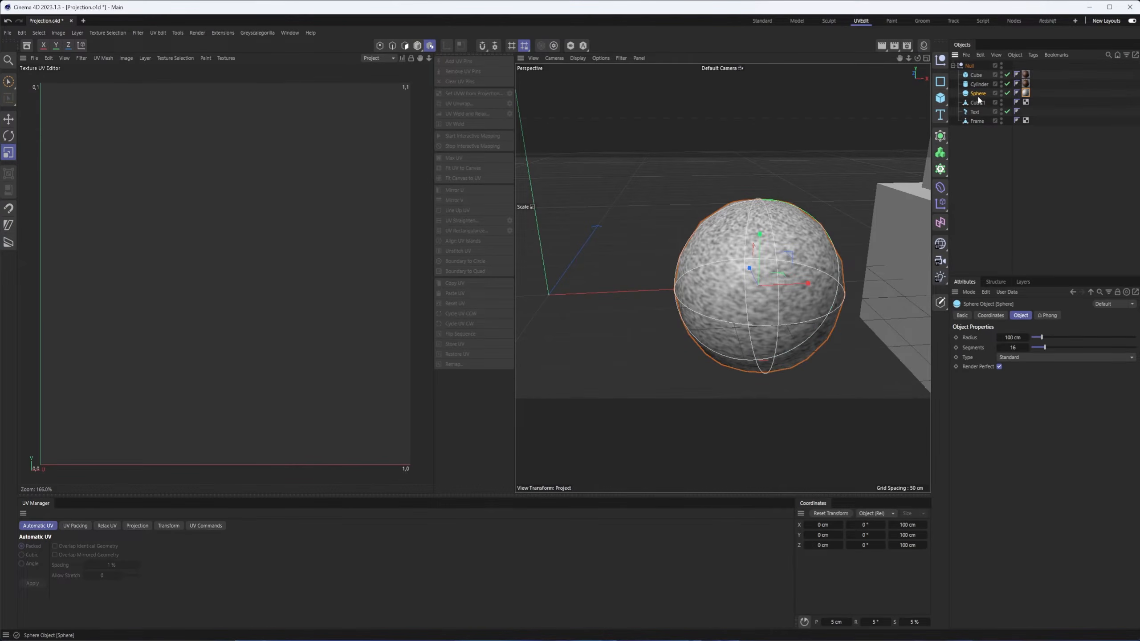
pyautogui.click(1025, 93)
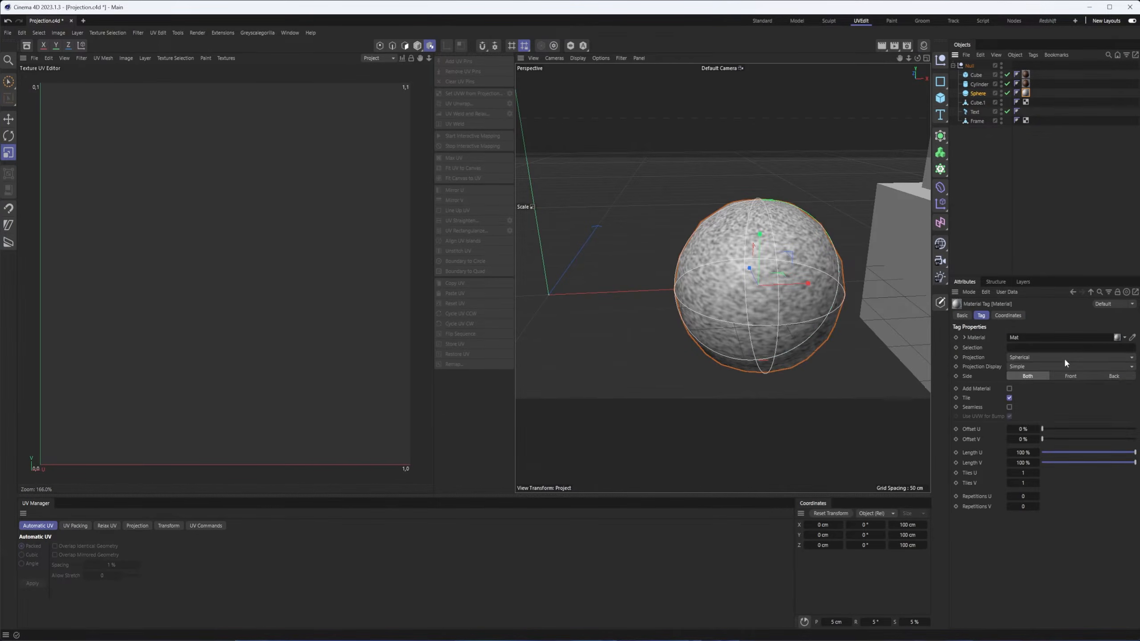
pyautogui.click(1063, 358)
pyautogui.press('Escape')
pyautogui.click(1062, 432)
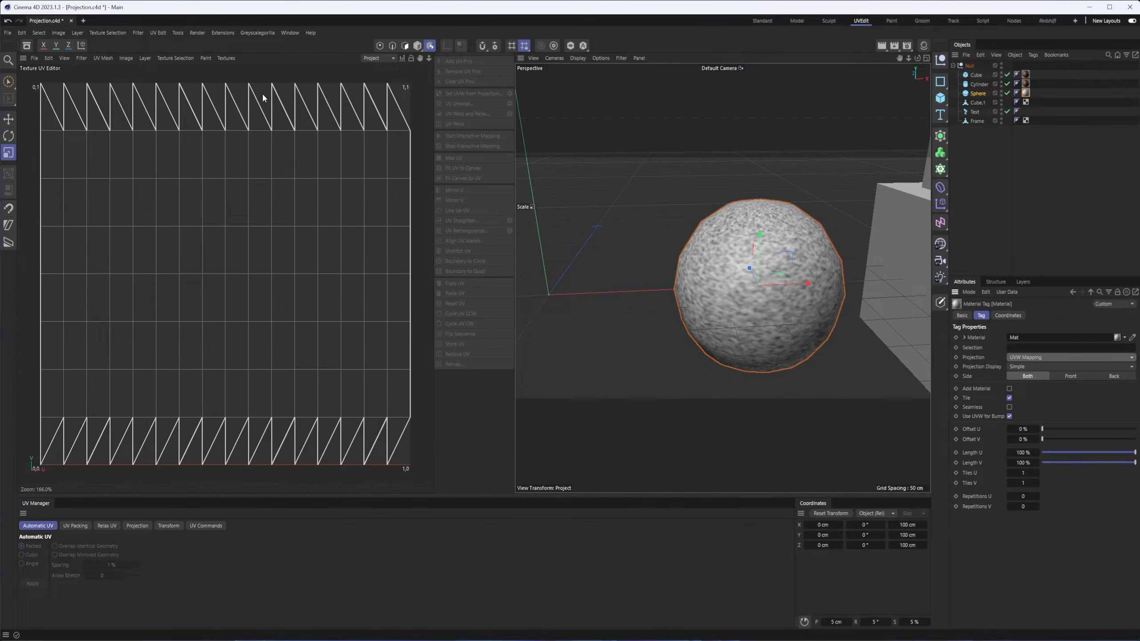
pyautogui.keyDown('alt'); pyautogui.moveTo(287, 210); pyautogui.dragTo(300, 212, button='middle'); pyautogui.keyUp('alt')
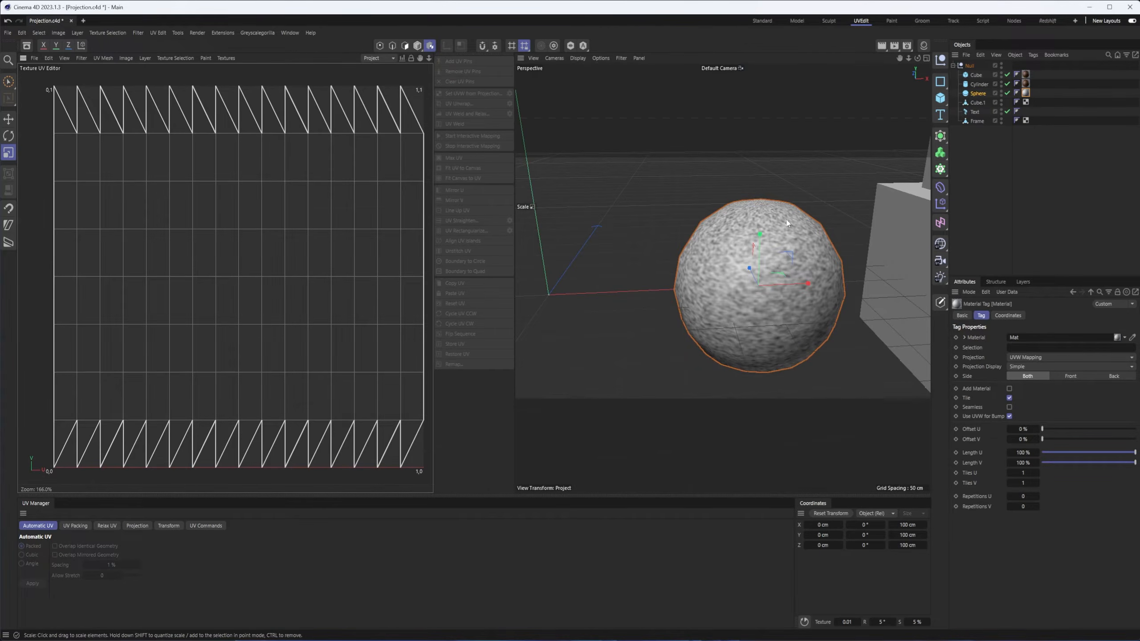
pyautogui.keyDown('alt'); pyautogui.moveTo(785, 214); pyautogui.dragTo(789, 213); pyautogui.keyUp('alt')
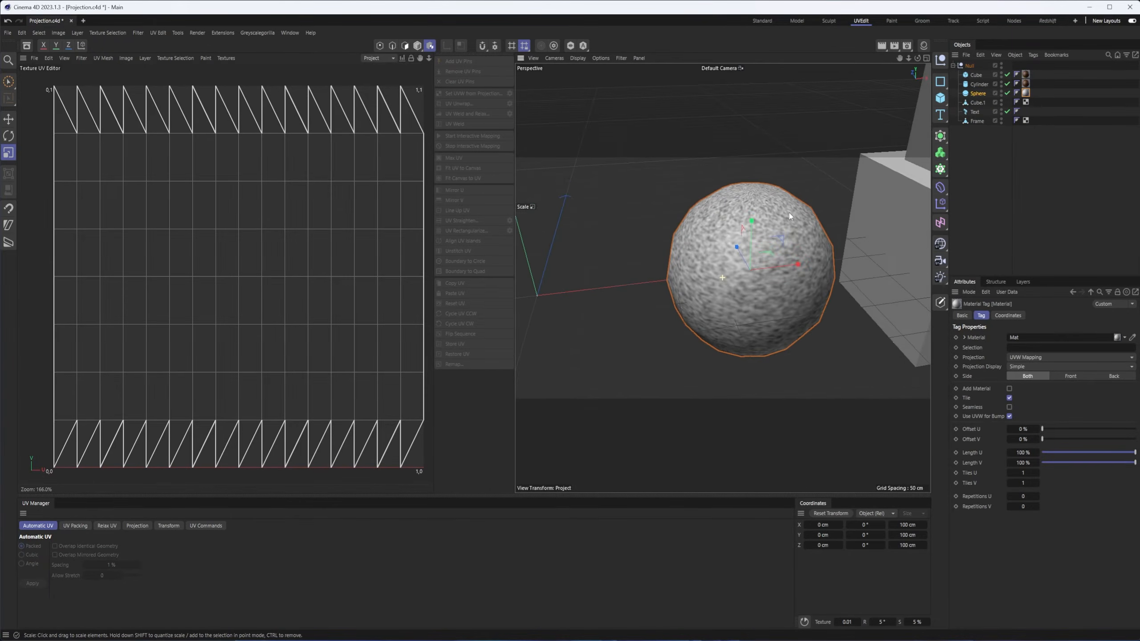
pyautogui.scroll(3, 752, 213)
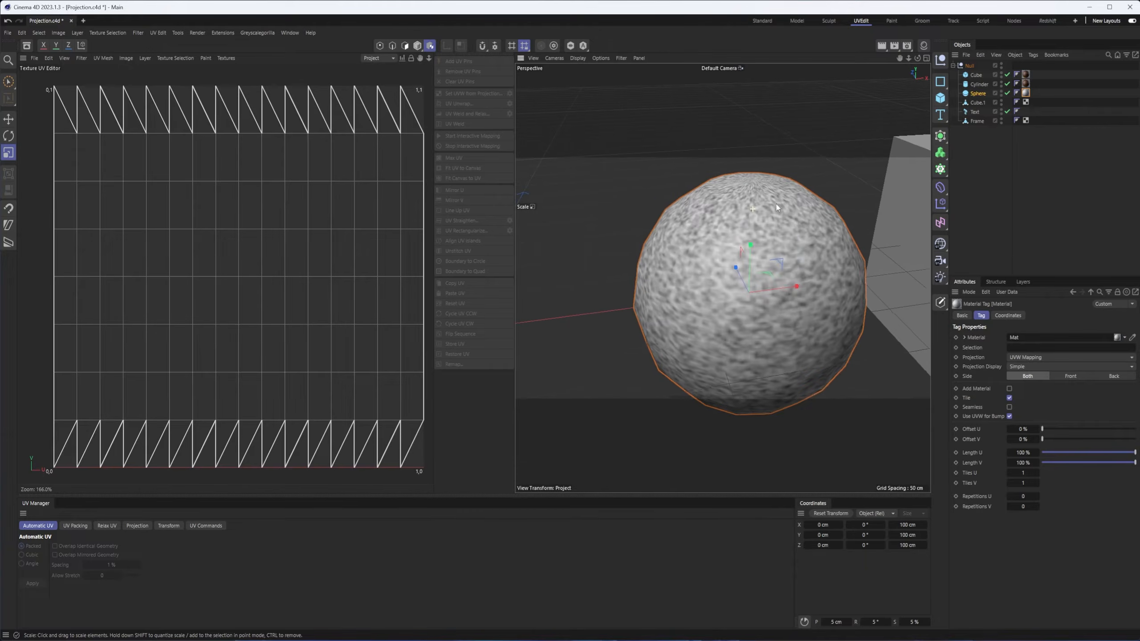
pyautogui.keyDown('alt'); pyautogui.moveTo(760, 188); pyautogui.dragTo(750, 167, button='middle'); pyautogui.keyUp('alt')
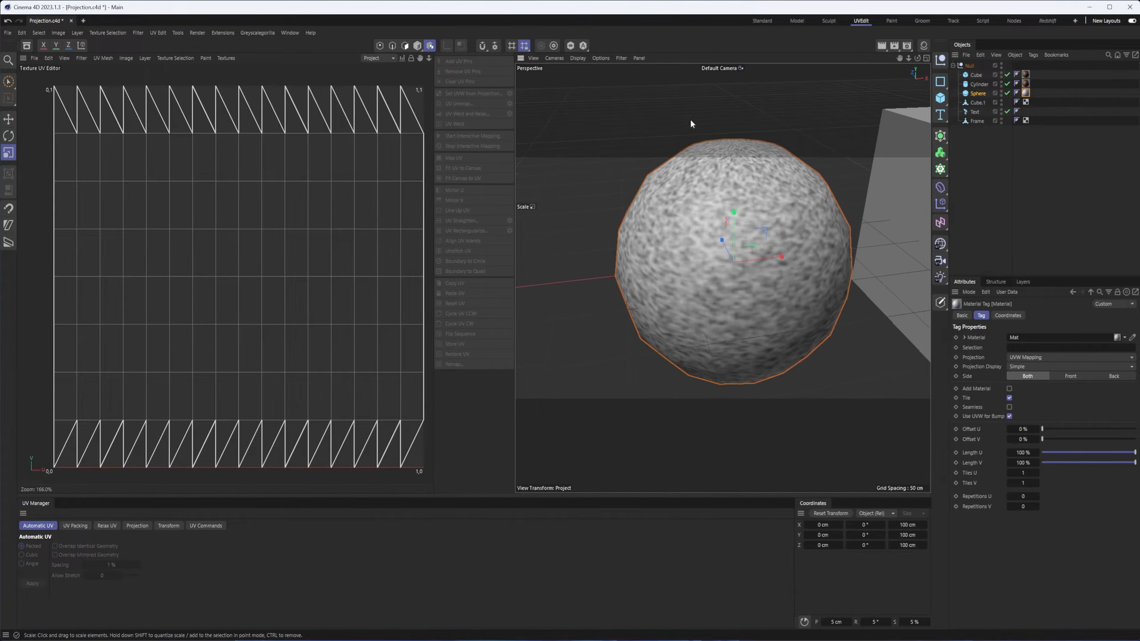
# - Set the sphere's projection back to Spherical and return to the Standard layout
pyautogui.click(1042, 358)
pyautogui.click(1047, 368)
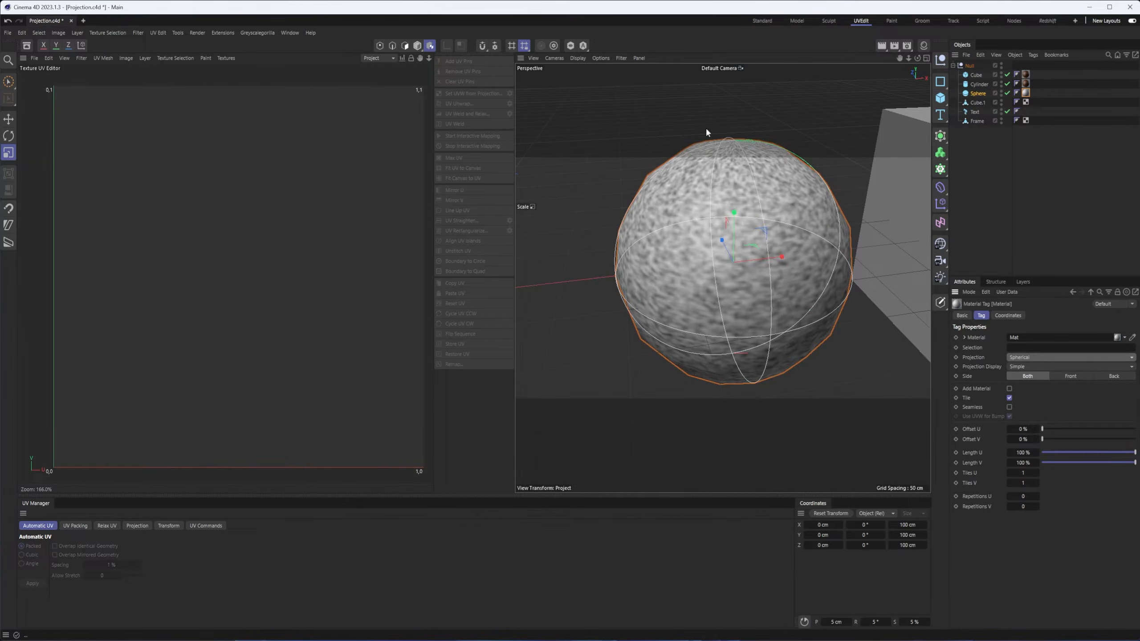
pyautogui.click(763, 21)
# - Rotate the sphere's texture projection so that its pole moves from the top to the side of the sphere
pyautogui.press('r')
pyautogui.scroll(-4, 579, 215)
pyautogui.moveTo(532, 236); pyautogui.dragTo(617, 272)
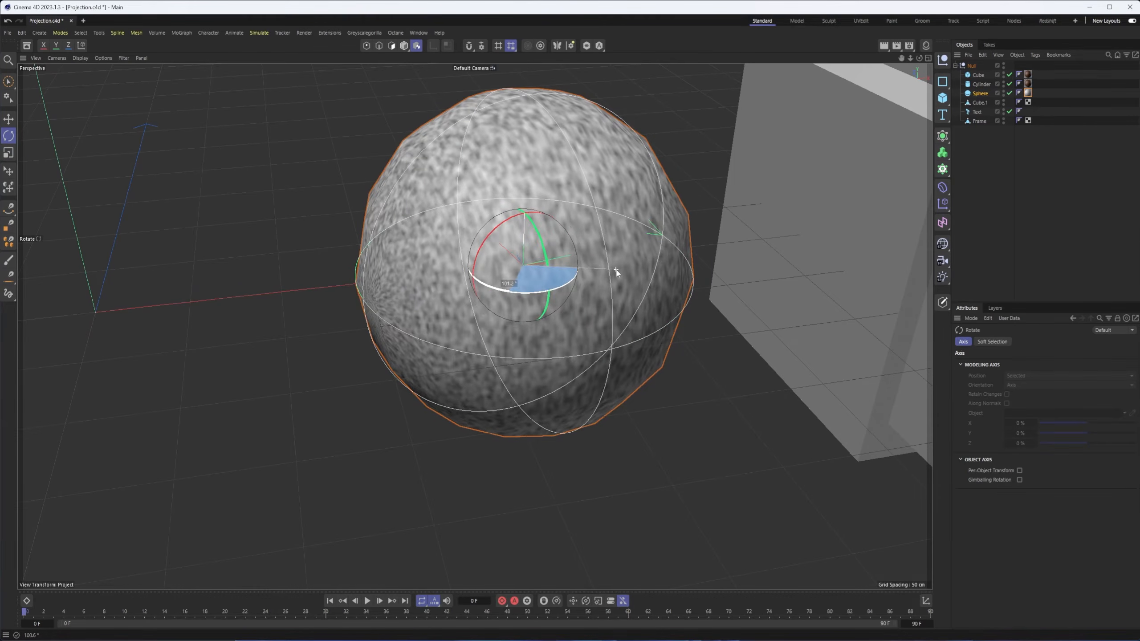
pyautogui.moveTo(535, 295)
pyautogui.mouseDown()
pyautogui.moveTo(492, 291)
pyautogui.moveTo(547, 293)
pyautogui.mouseUp()
pyautogui.keyDown('alt'); pyautogui.moveTo(623, 298); pyautogui.dragTo(600, 211); pyautogui.keyUp('alt')
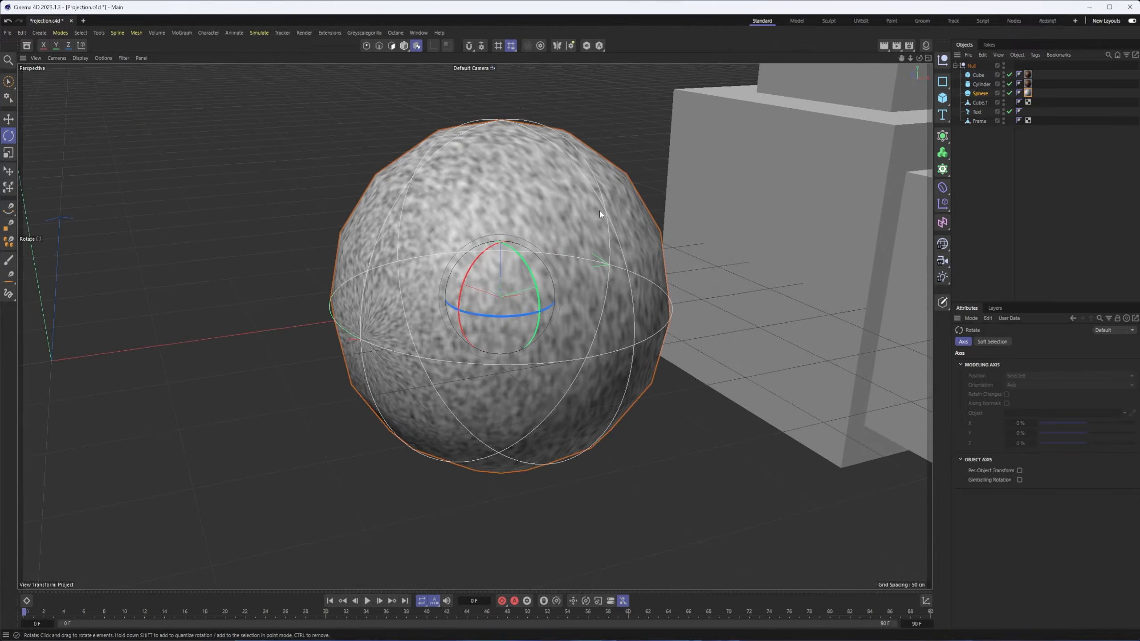
# - Set the sphere's material tag projection to Cubic and inspect the noise across its surface
pyautogui.click(1028, 93)
pyautogui.click(1038, 381)
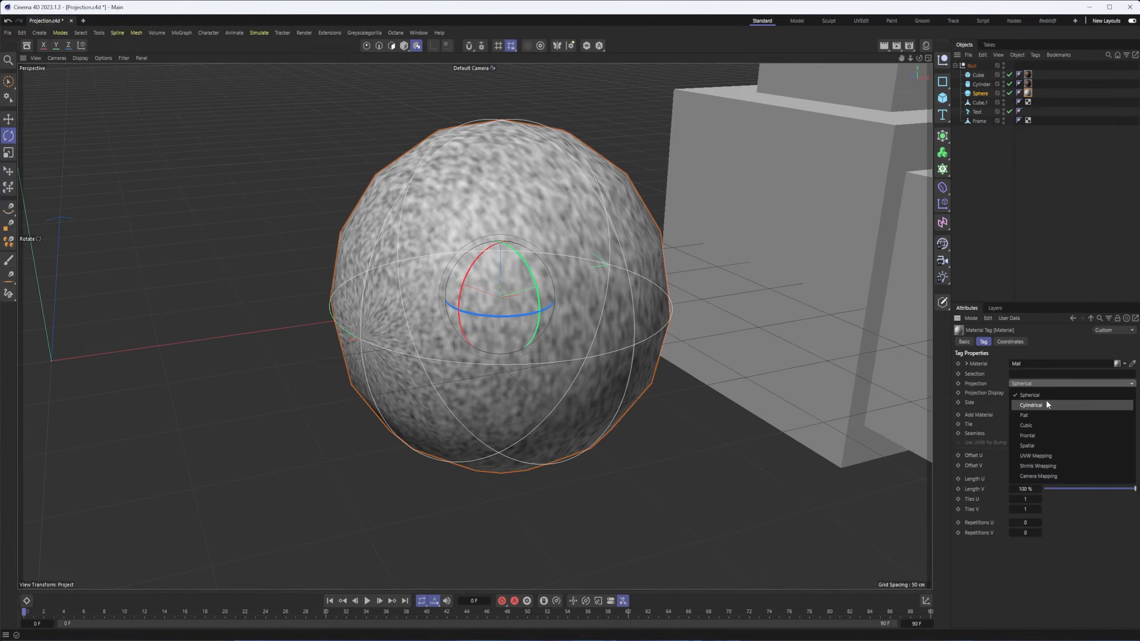
pyautogui.click(1036, 421)
pyautogui.keyDown('alt'); pyautogui.moveTo(512, 229); pyautogui.dragTo(476, 238); pyautogui.keyUp('alt')
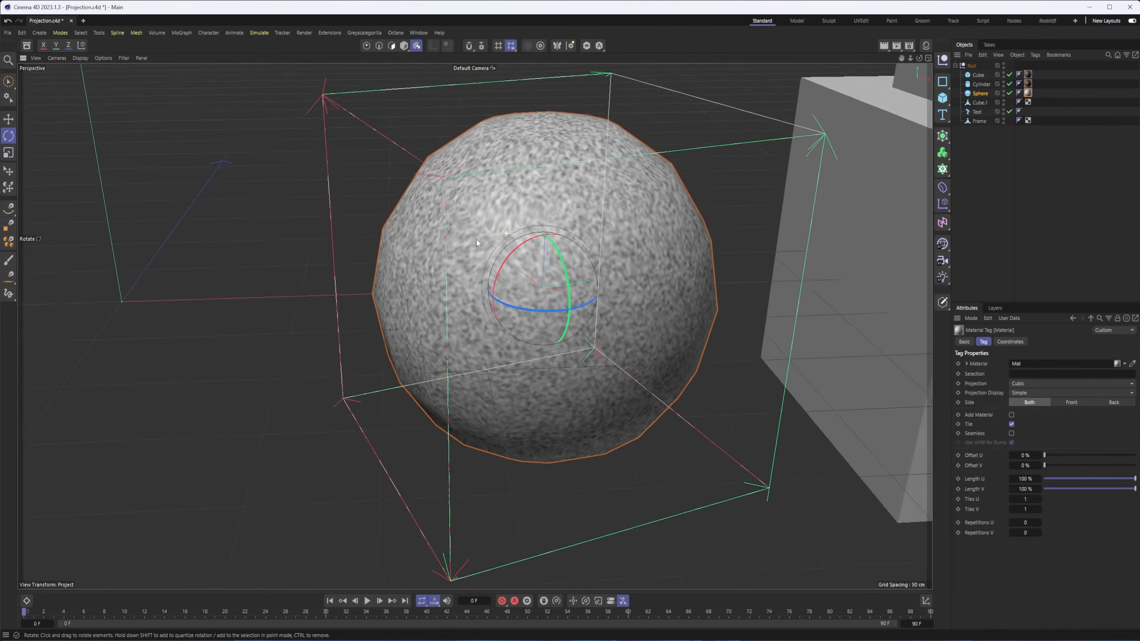
# - Examine the cubic-projected noise on the sphere up close and from several angles
pyautogui.scroll(5, 476, 239)
pyautogui.keyDown('alt'); pyautogui.moveTo(479, 280); pyautogui.dragTo(397, 183); pyautogui.keyUp('alt')
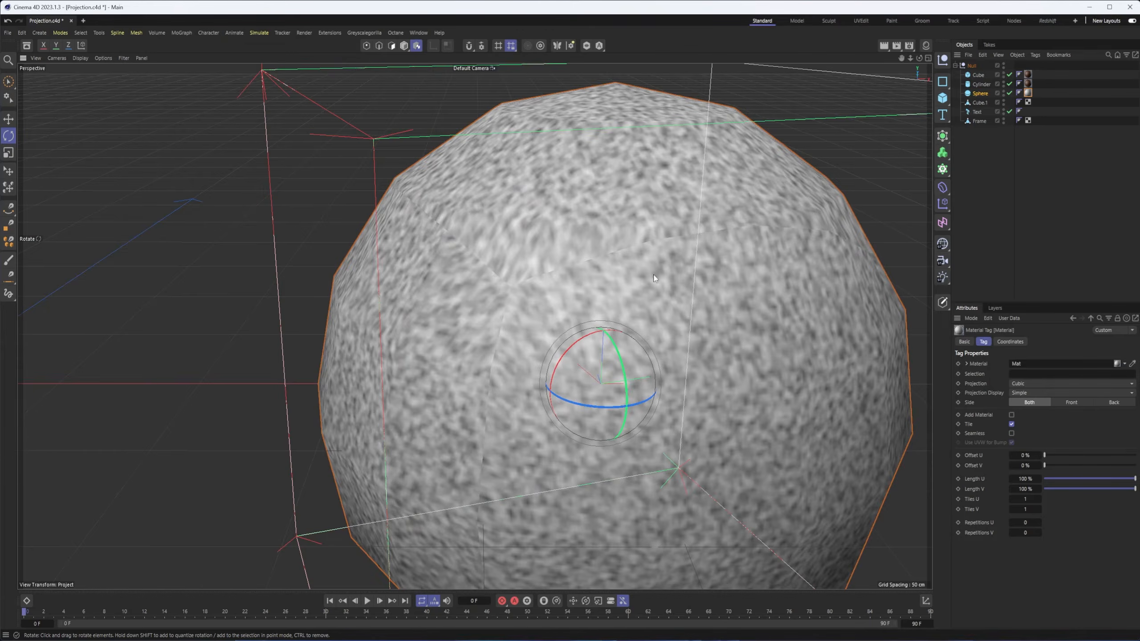
pyautogui.scroll(-5, 661, 279)
pyautogui.keyDown('alt'); pyautogui.moveTo(606, 296); pyautogui.dragTo(699, 304); pyautogui.keyUp('alt')
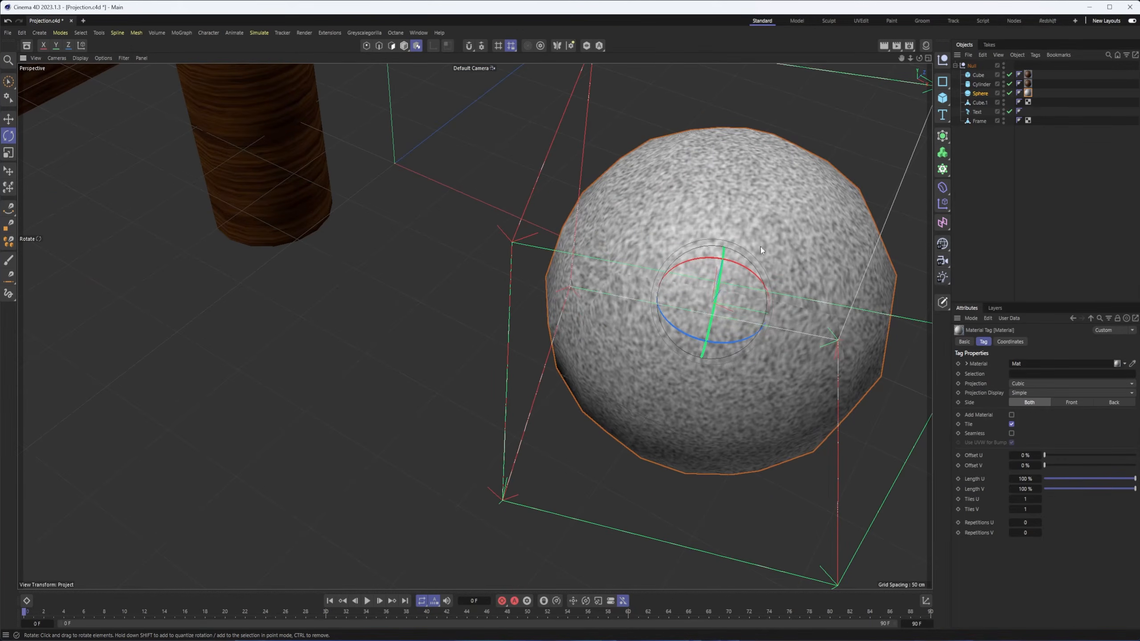
pyautogui.keyDown('alt'); pyautogui.moveTo(643, 343); pyautogui.dragTo(667, 329); pyautogui.keyUp('alt')
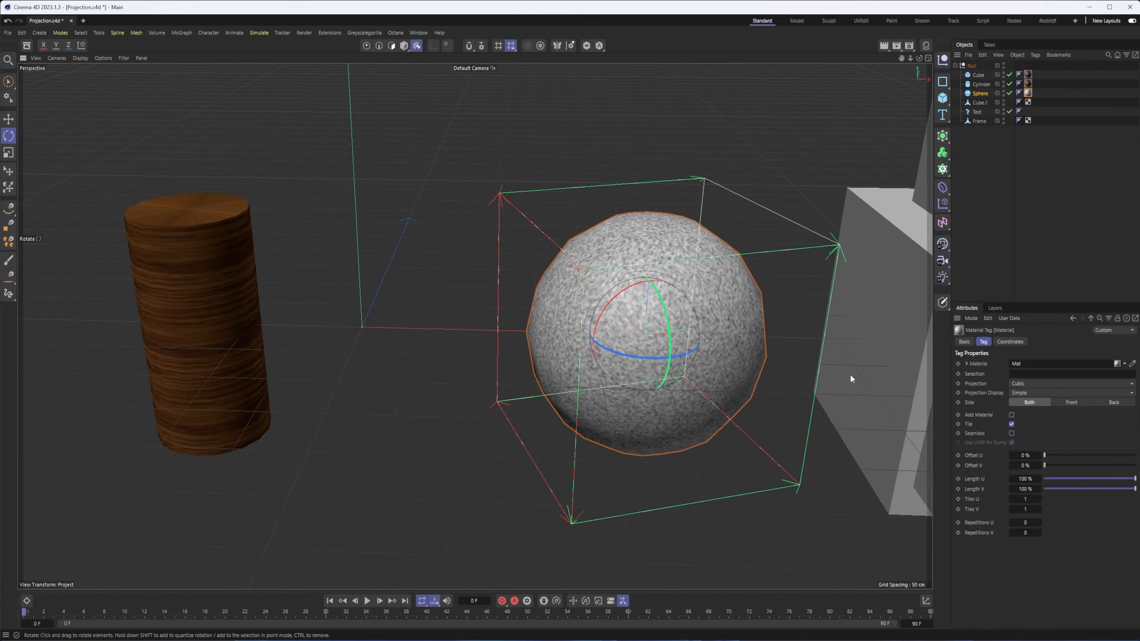
# - Show the material list and apply the wood material Mat.1 to the stacked-box object Cube.1
pyautogui.keyDown('alt'); pyautogui.moveTo(751, 219); pyautogui.dragTo(571, 231, button='middle'); pyautogui.keyUp('alt')
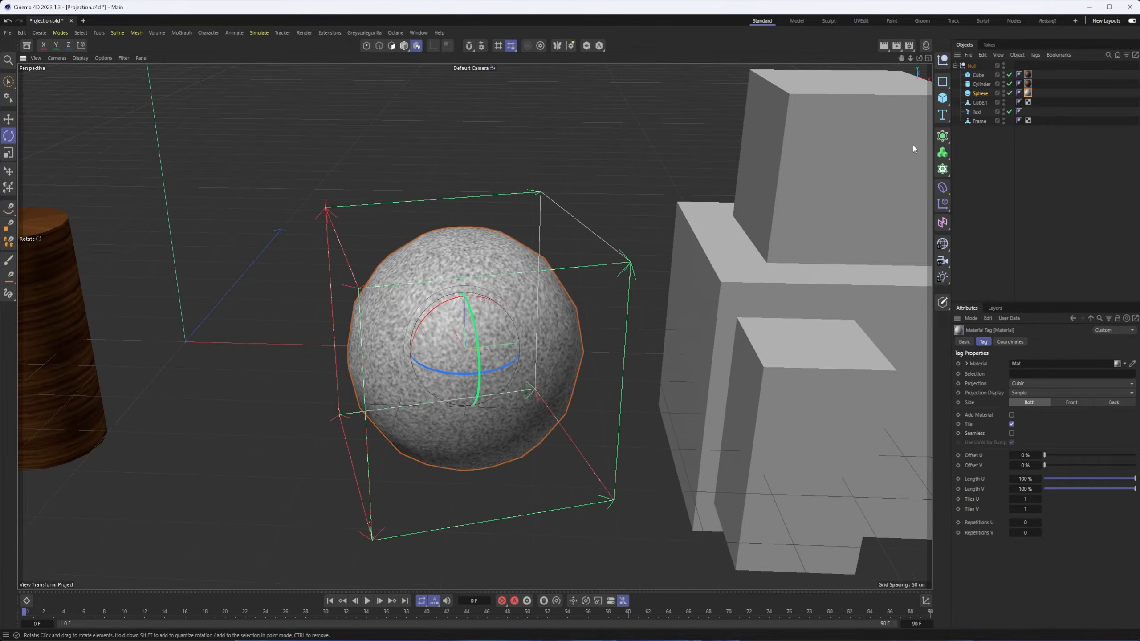
pyautogui.click(925, 45)
pyautogui.moveTo(810, 88); pyautogui.dragTo(983, 104)
pyautogui.keyDown('alt'); pyautogui.moveTo(622, 213); pyautogui.dragTo(572, 264); pyautogui.keyUp('alt')
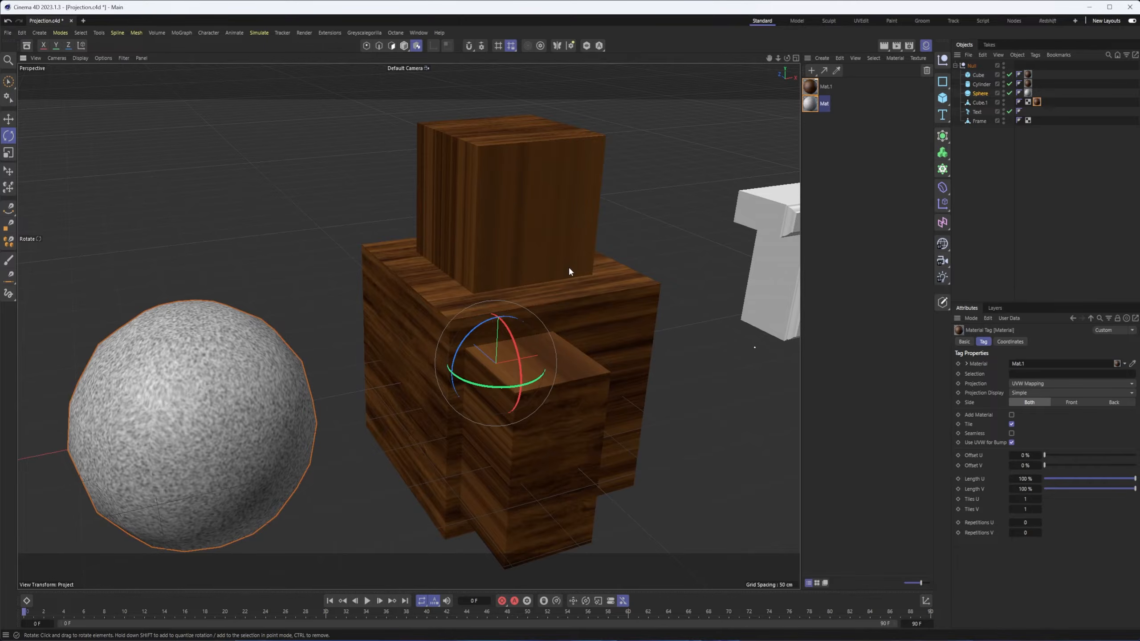
pyautogui.keyDown('alt'); pyautogui.moveTo(638, 264); pyautogui.dragTo(726, 170); pyautogui.keyUp('alt')
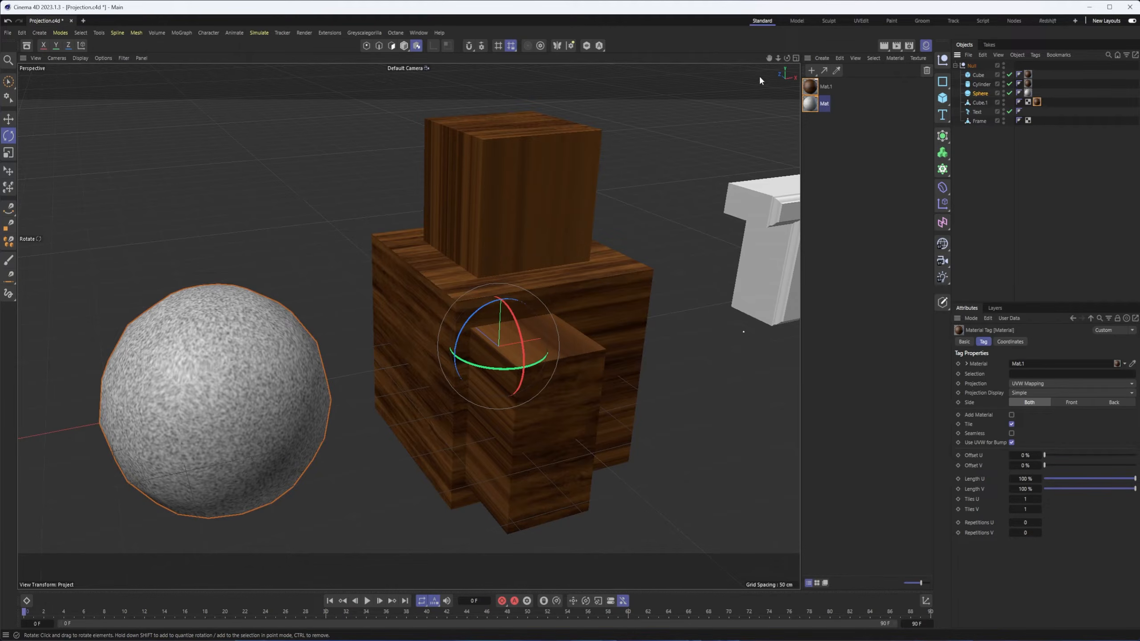
# - Set the projection of Cube.1's material tag to Cubic and check the wood grain on all box faces
pyautogui.click(978, 74)
pyautogui.click(979, 103)
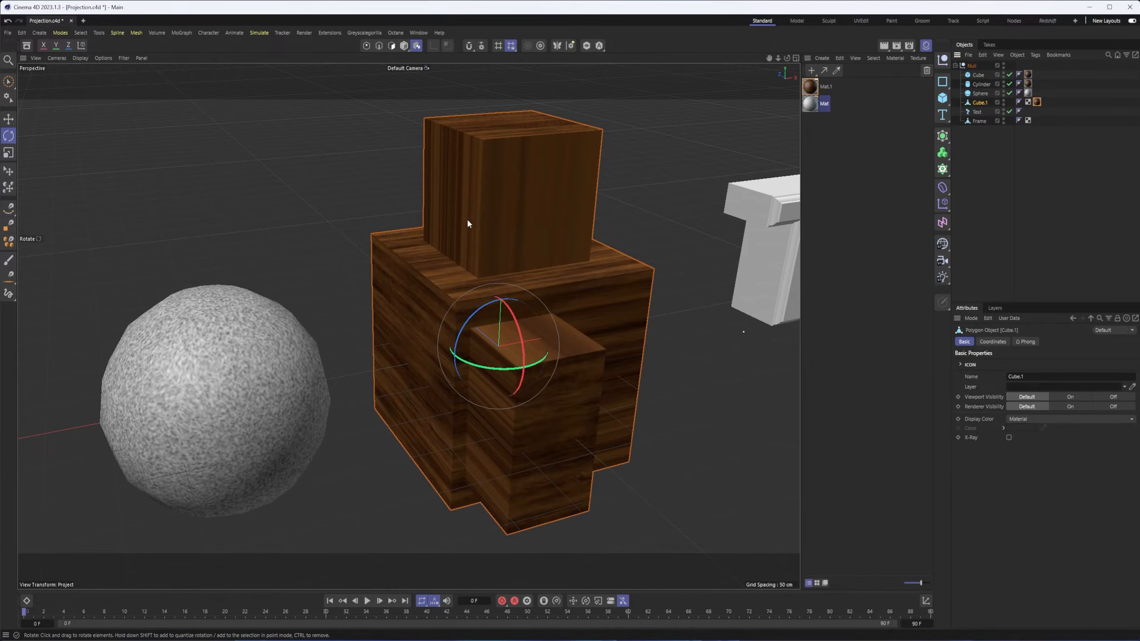
pyautogui.keyDown('alt'); pyautogui.moveTo(467, 224); pyautogui.dragTo(527, 223); pyautogui.keyUp('alt')
pyautogui.click(1037, 102)
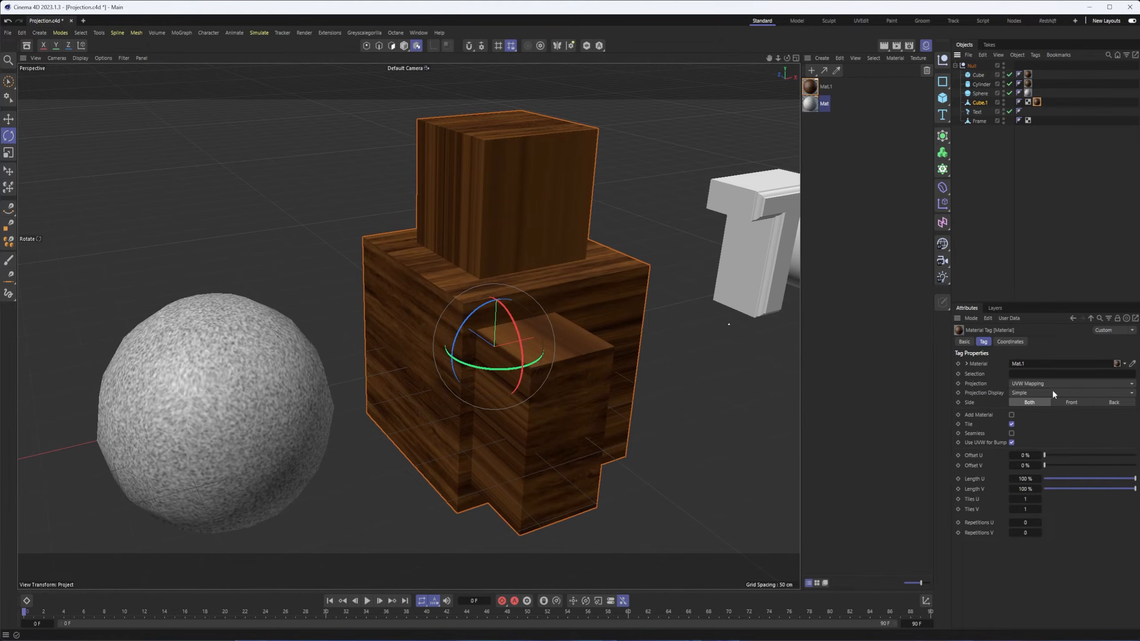
pyautogui.click(1036, 384)
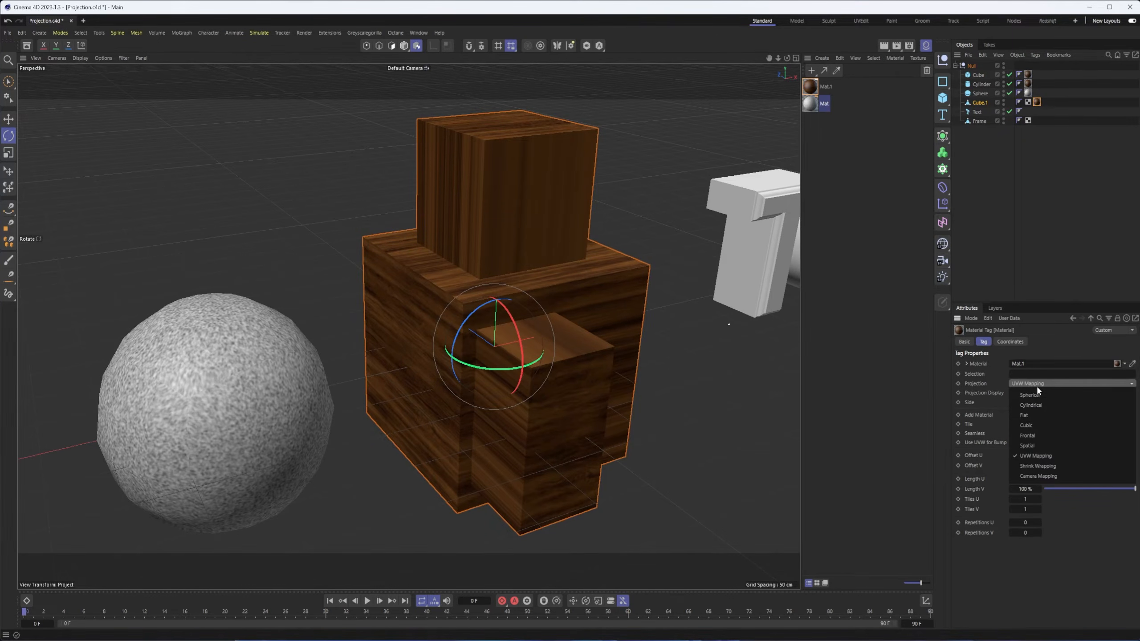
pyautogui.click(1047, 424)
pyautogui.keyDown('alt'); pyautogui.moveTo(550, 300); pyautogui.dragTo(489, 147); pyautogui.keyUp('alt')
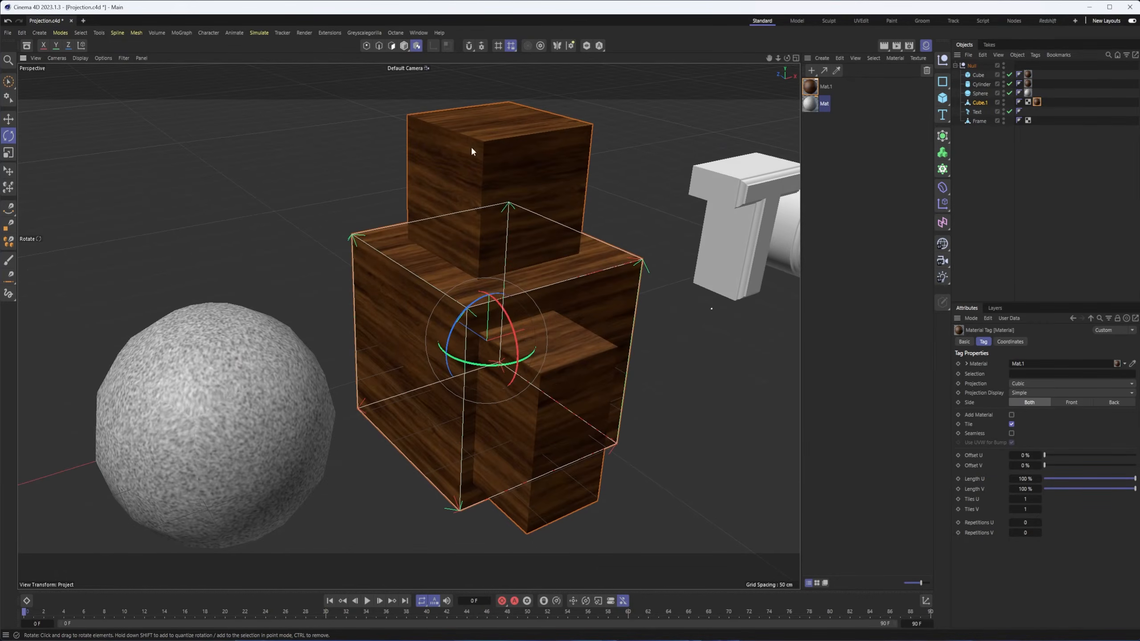
pyautogui.keyDown('alt'); pyautogui.moveTo(591, 324); pyautogui.dragTo(539, 331); pyautogui.keyUp('alt')
# - Turn Tile off on Cube.1's material tag to compare the texture, and turn it back on
pyautogui.click(969, 424)
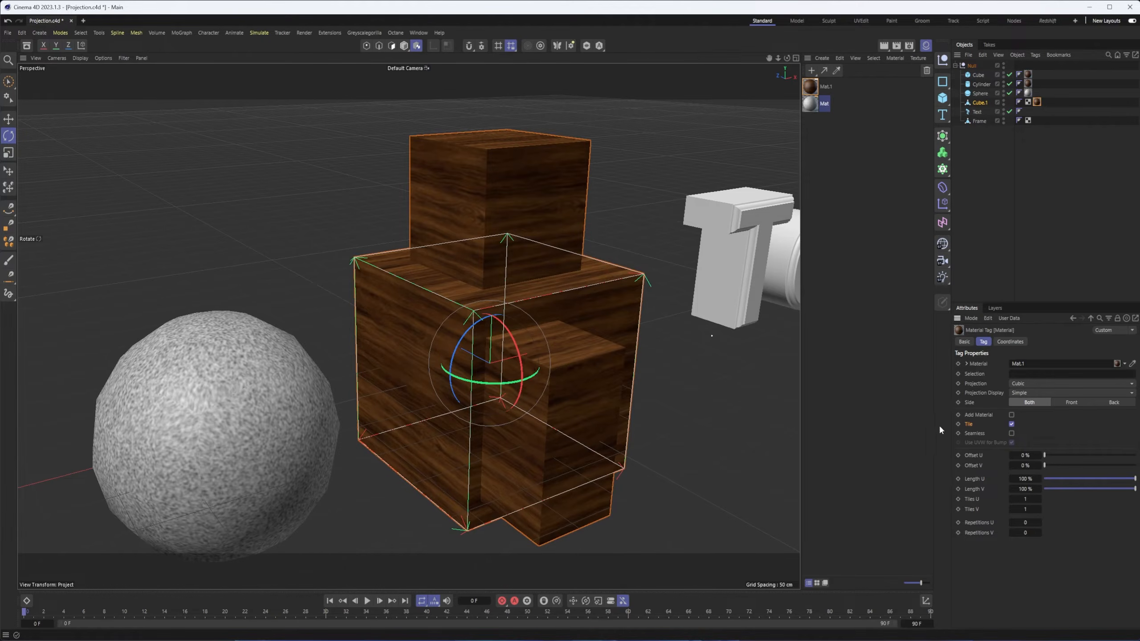
pyautogui.click(1011, 424)
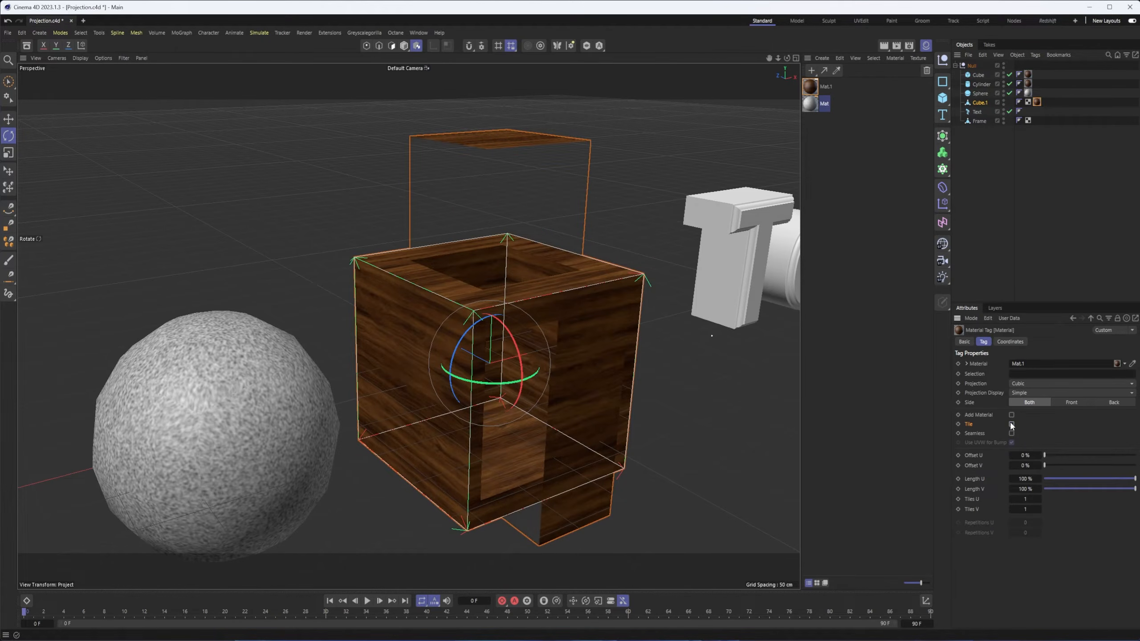
pyautogui.click(1012, 424)
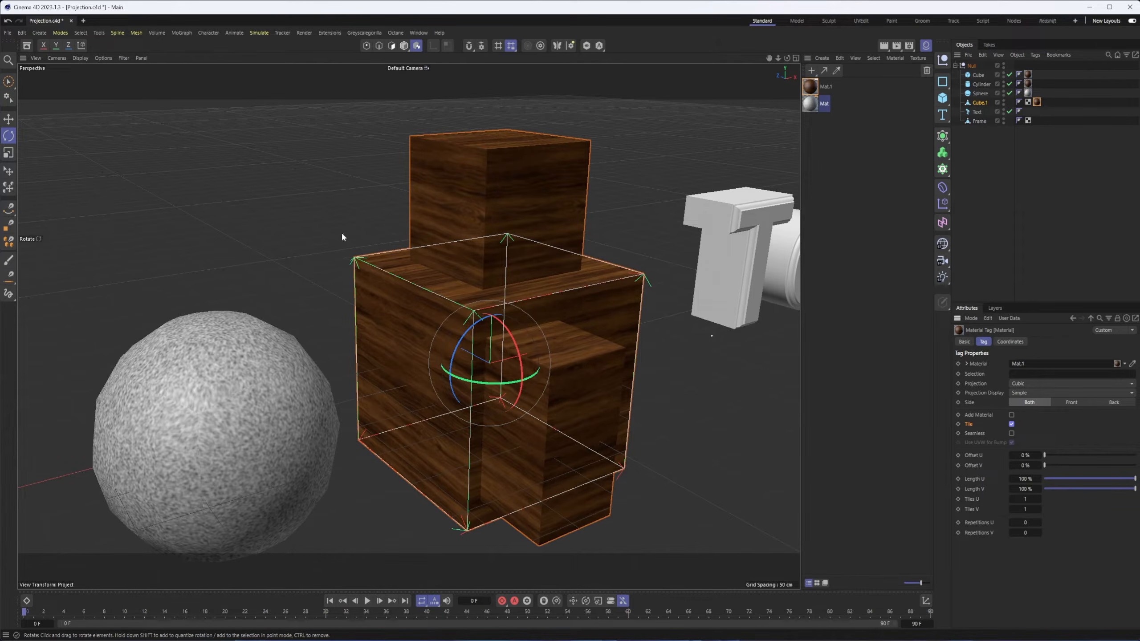
# - Doodle white outlines extending the cubic projection above, below and to the side of the stacked boxes
pyautogui.click(8, 293)
pyautogui.moveTo(350, 255)
pyautogui.mouseDown()
pyautogui.moveTo(356, 107)
pyautogui.moveTo(498, 130)
pyautogui.moveTo(473, 306)
pyautogui.mouseUp()
pyautogui.moveTo(508, 107); pyautogui.dragTo(674, 100)
pyautogui.moveTo(358, 439); pyautogui.dragTo(340, 549)
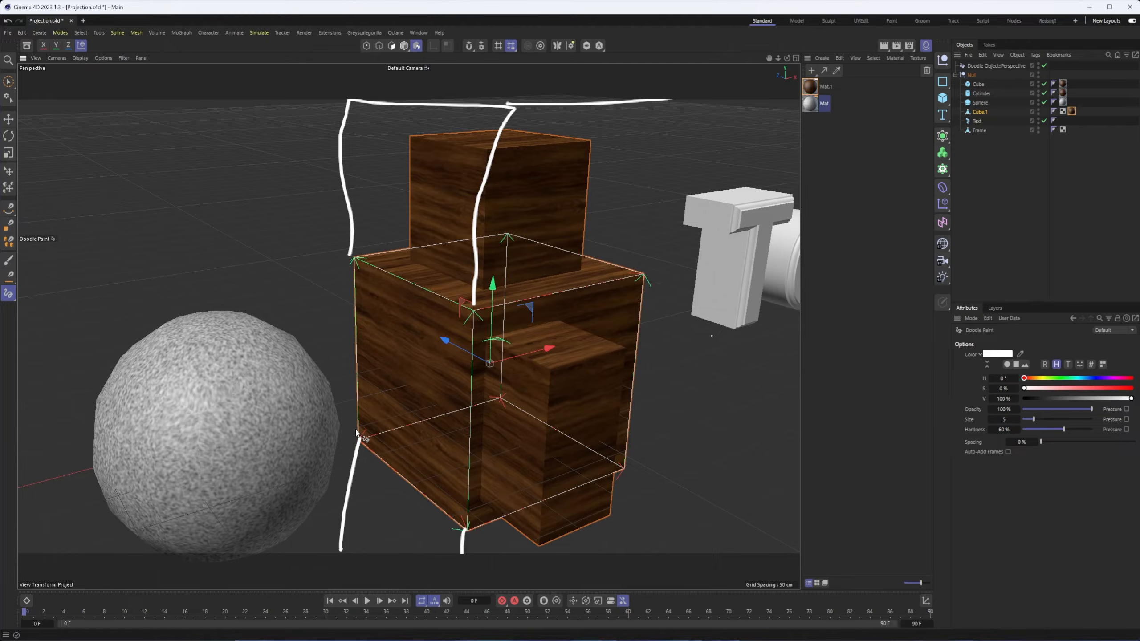
pyautogui.moveTo(357, 432); pyautogui.dragTo(254, 356)
pyautogui.moveTo(351, 255)
pyautogui.mouseDown()
pyautogui.moveTo(264, 215)
pyautogui.moveTo(255, 356)
pyautogui.mouseUp()
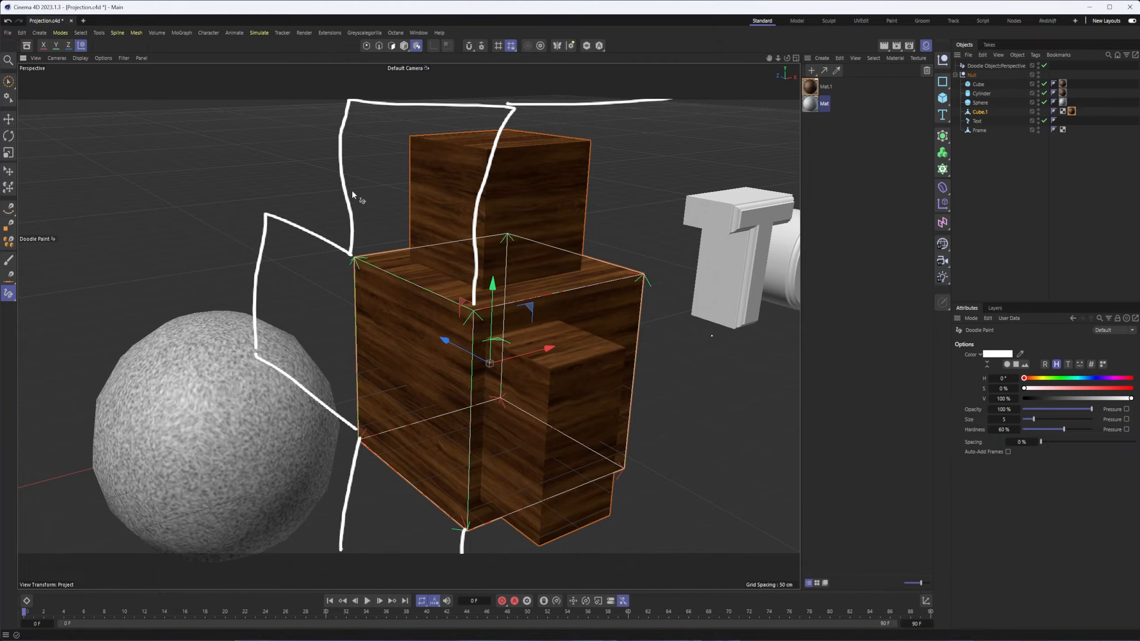
# - Switch Cube.1's Tile option off and on again, and delete the doodle object
pyautogui.click(1072, 111)
pyautogui.click(1010, 424)
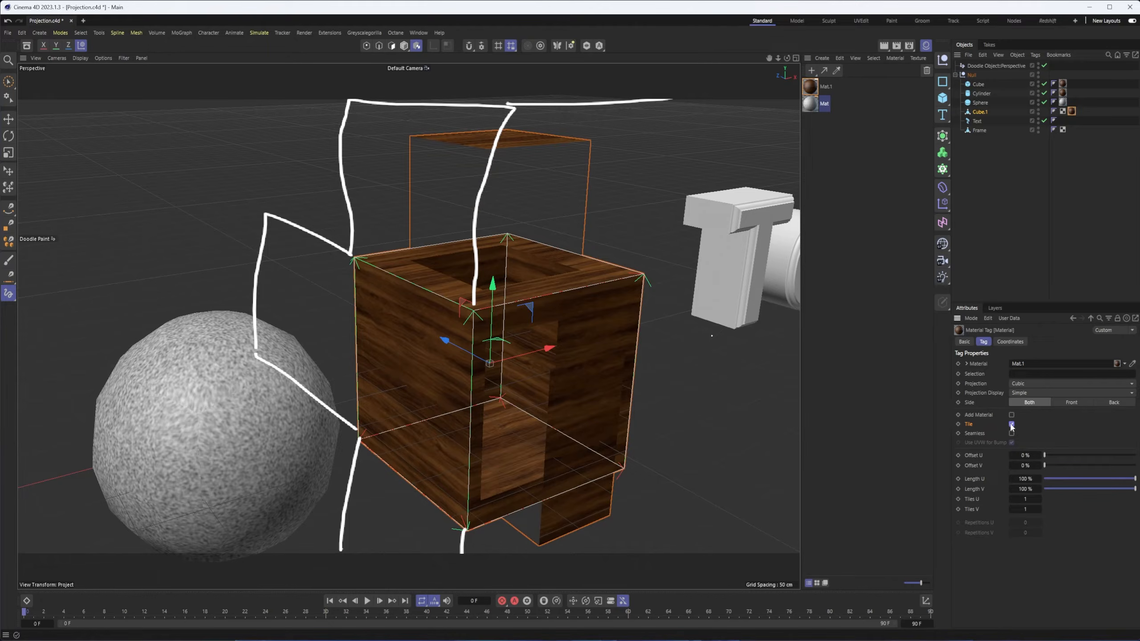
pyautogui.click(1011, 424)
pyautogui.click(979, 65)
pyautogui.press('Delete')
# - Set the projection of Cube.1's material tag back to UVW Mapping
pyautogui.click(1038, 102)
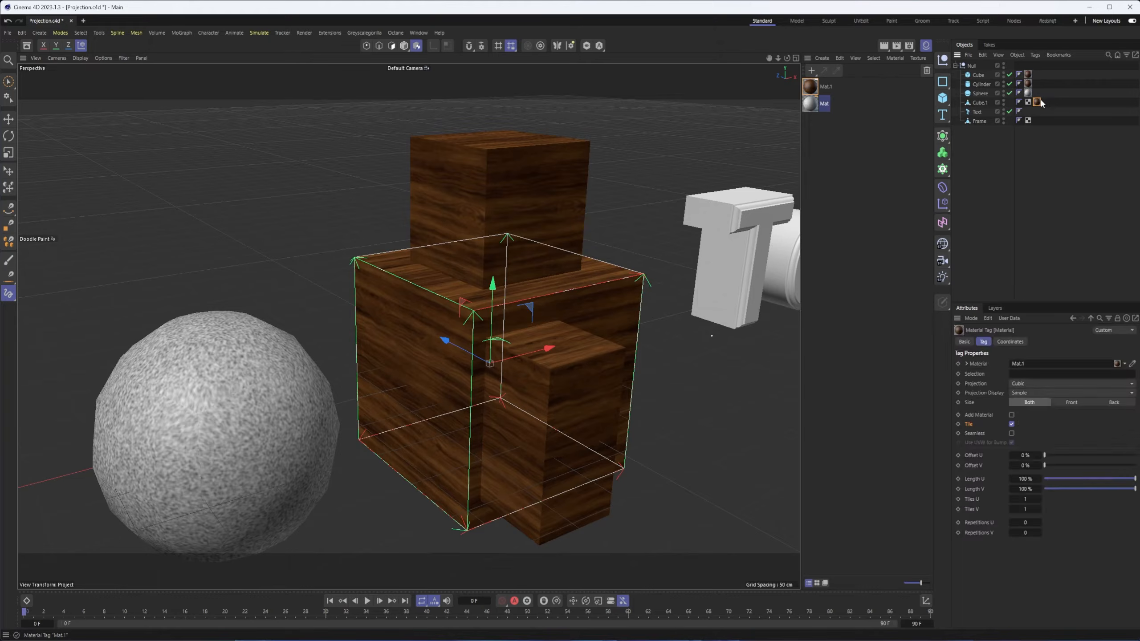
pyautogui.click(972, 384)
pyautogui.moveTo(510, 217)
pyautogui.keyDown('alt'); pyautogui.mouseDown()
pyautogui.moveTo(546, 239)
pyautogui.moveTo(620, 233)
pyautogui.moveTo(495, 228)
pyautogui.moveTo(516, 235)
pyautogui.moveTo(505, 237)
pyautogui.mouseUp(); pyautogui.keyUp('alt')
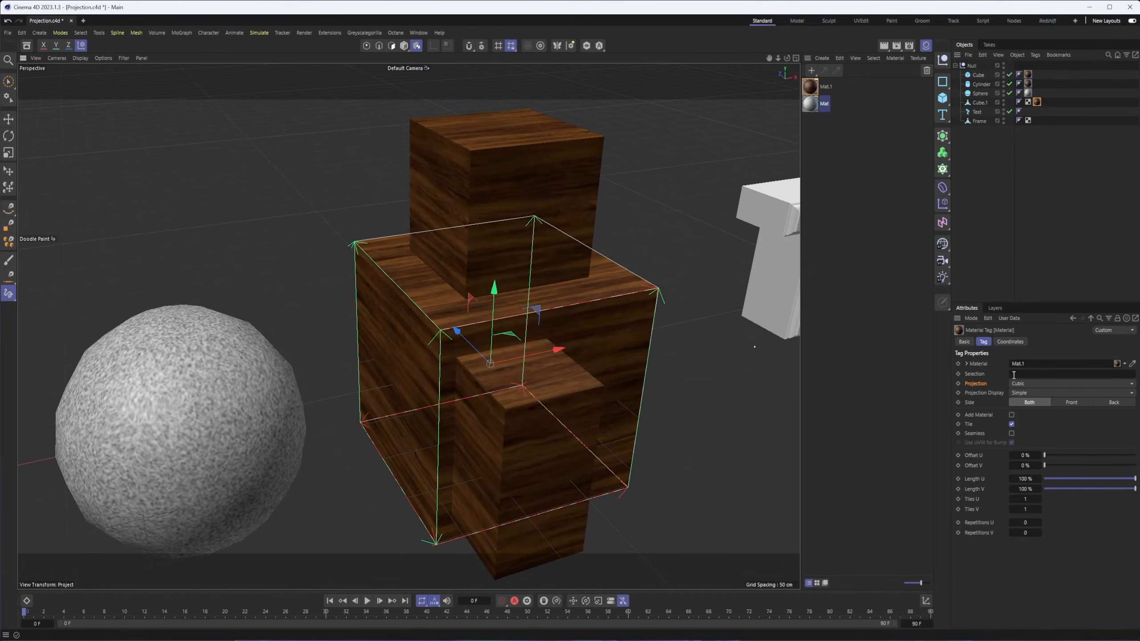
pyautogui.click(1046, 382)
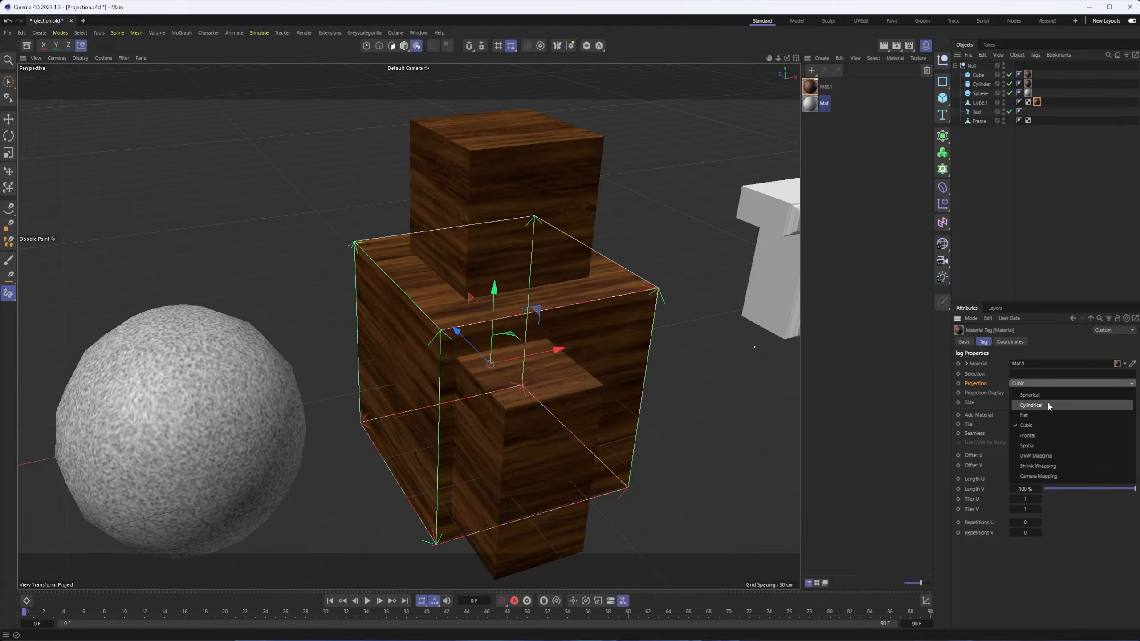
pyautogui.click(1041, 456)
# - Create a Text Spline and place it inside a new Extrude object
pyautogui.keyDown('alt'); pyautogui.moveTo(659, 229); pyautogui.dragTo(560, 310); pyautogui.keyUp('alt')
pyautogui.scroll(-3, 547, 276)
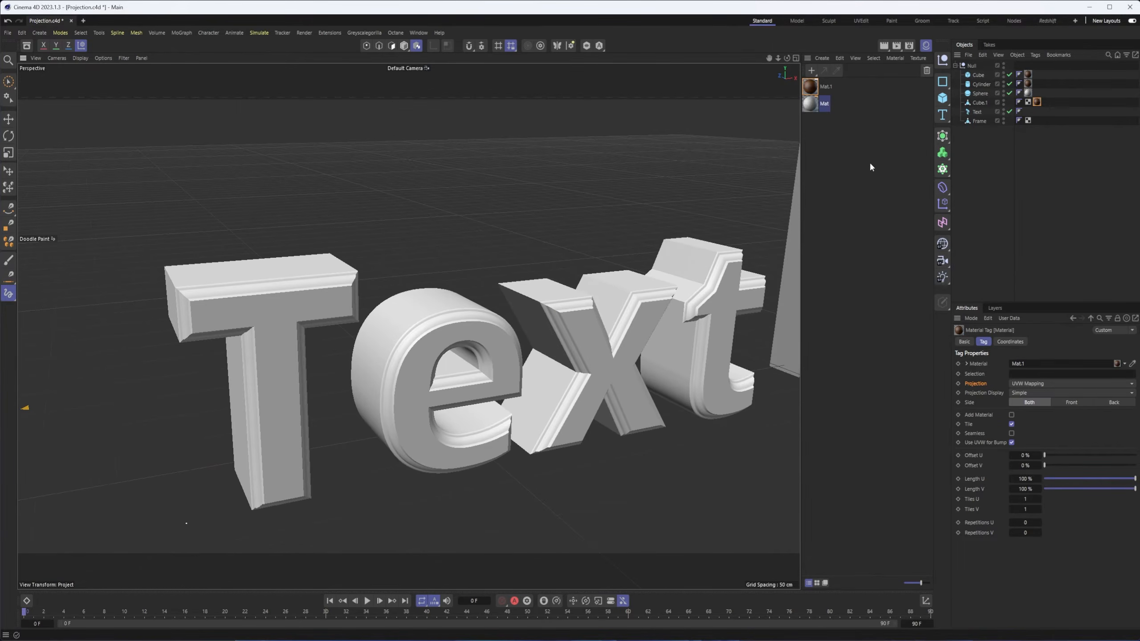
pyautogui.click(942, 114)
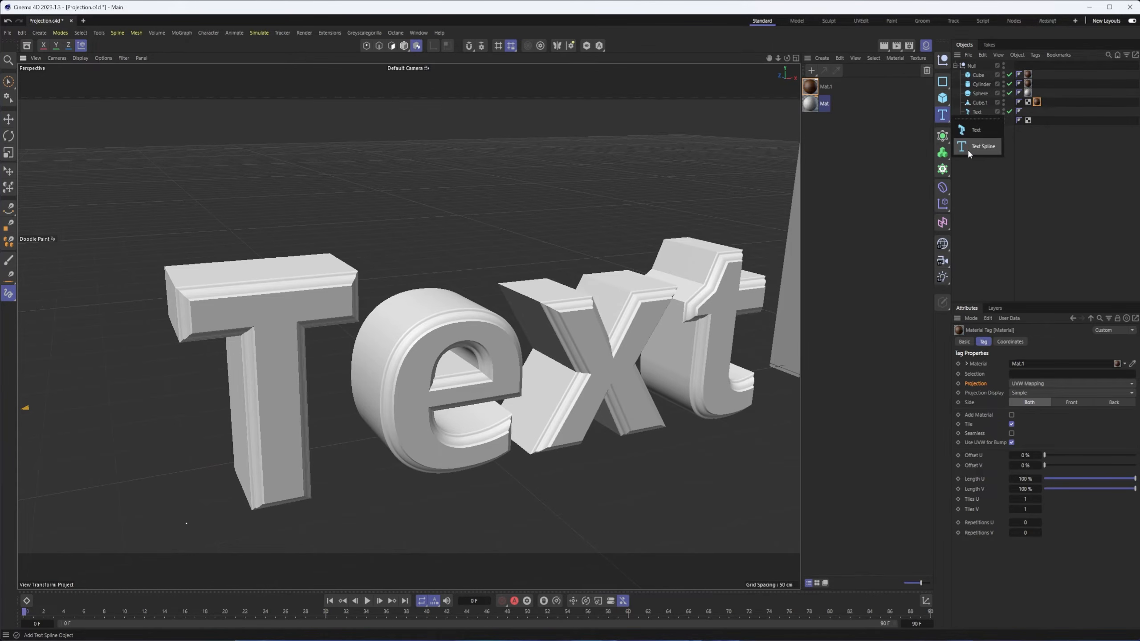
pyautogui.click(968, 153)
pyautogui.scroll(-10, 288, 352)
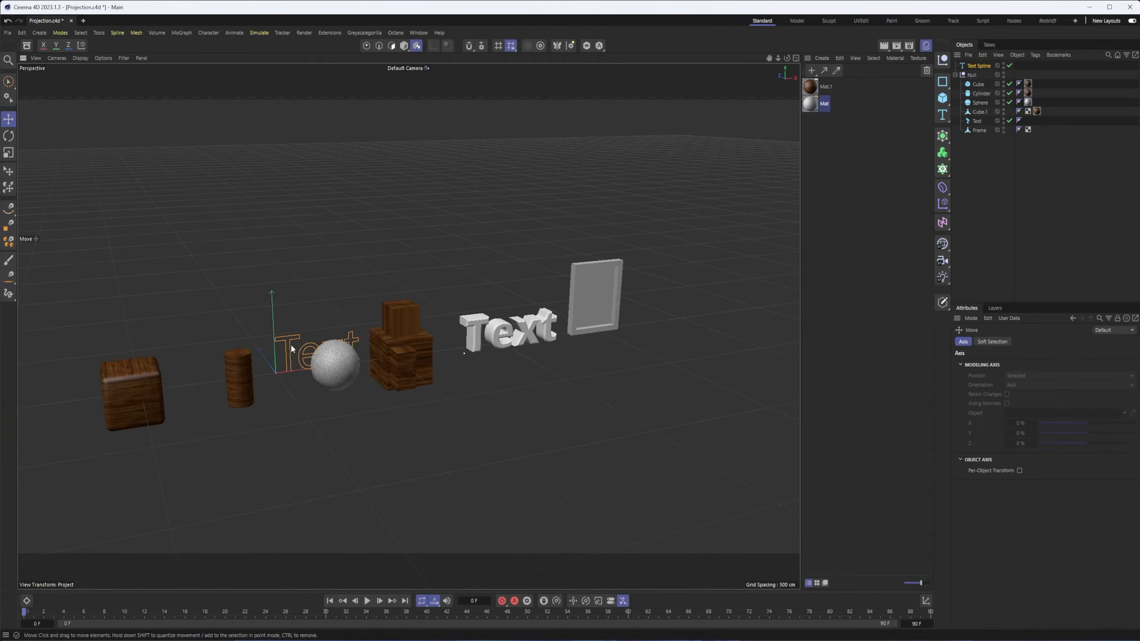
pyautogui.click(942, 136)
pyautogui.keyDown('alt'); pyautogui.click(965, 171); pyautogui.keyUp('alt')
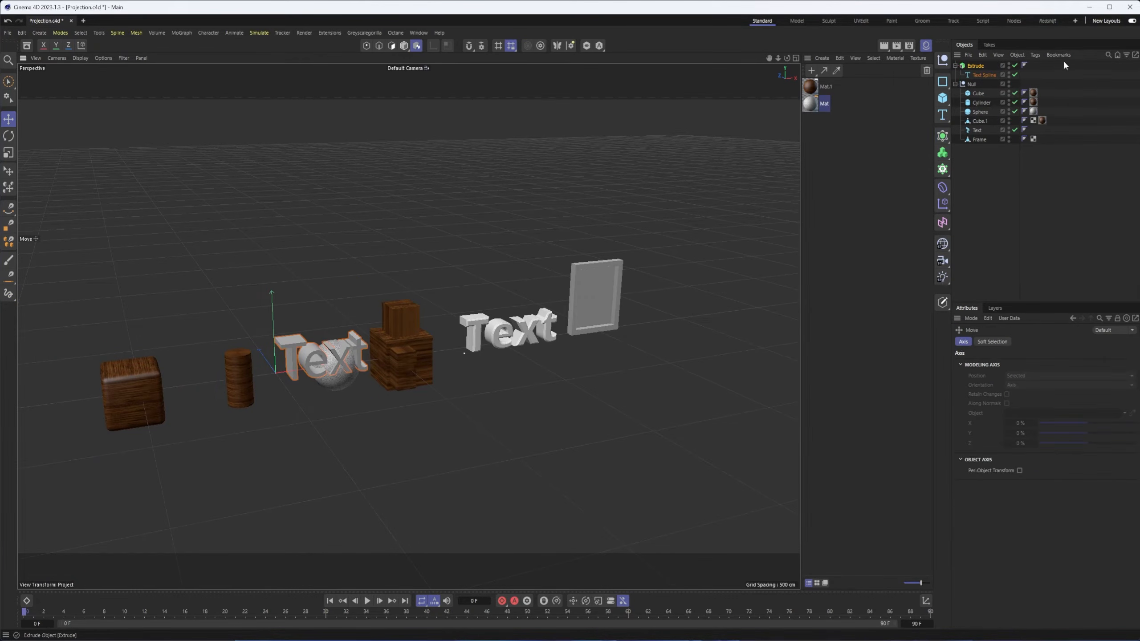
# - Switch to Model mode and move the extruded text directly above the existing 3D Text object
pyautogui.click(978, 75)
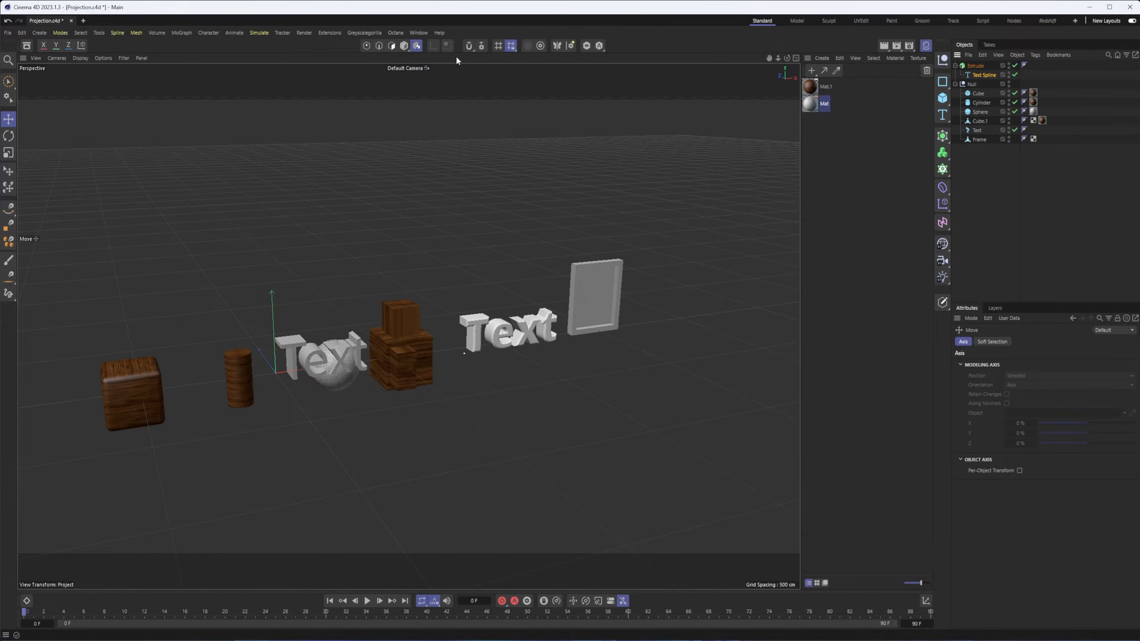
pyautogui.click(403, 47)
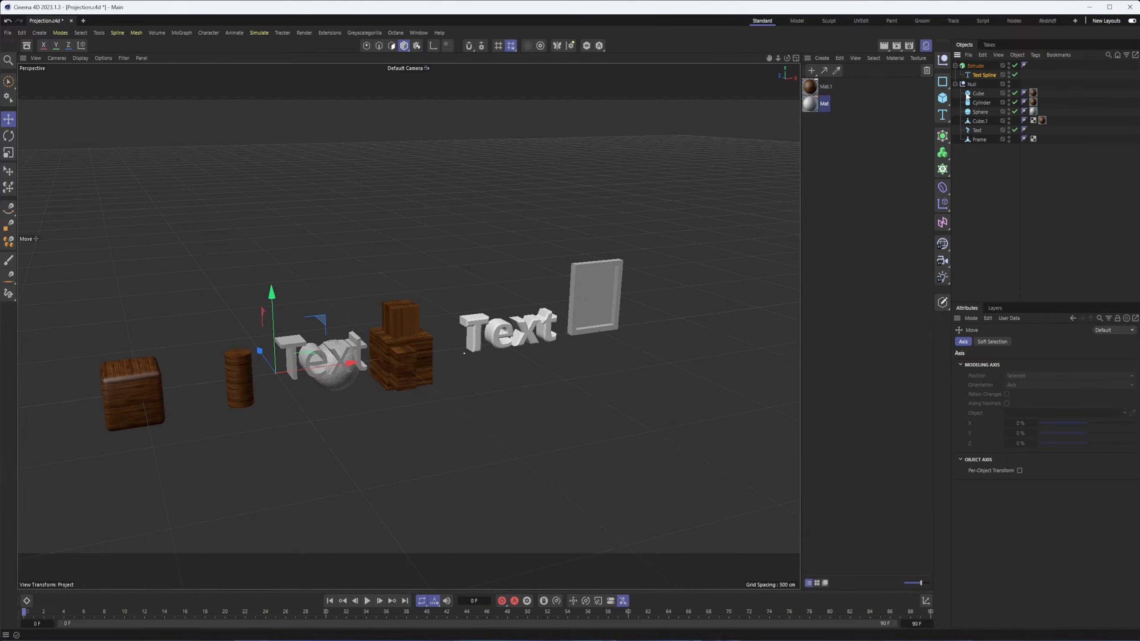
pyautogui.click(979, 66)
pyautogui.moveTo(319, 319); pyautogui.dragTo(510, 262)
pyautogui.press('s')
# - Place the Extrude inside the Null above Text and give both text objects the wood material Mat.1
pyautogui.moveTo(976, 70); pyautogui.dragTo(1041, 130)
pyautogui.scroll(10, 575, 228)
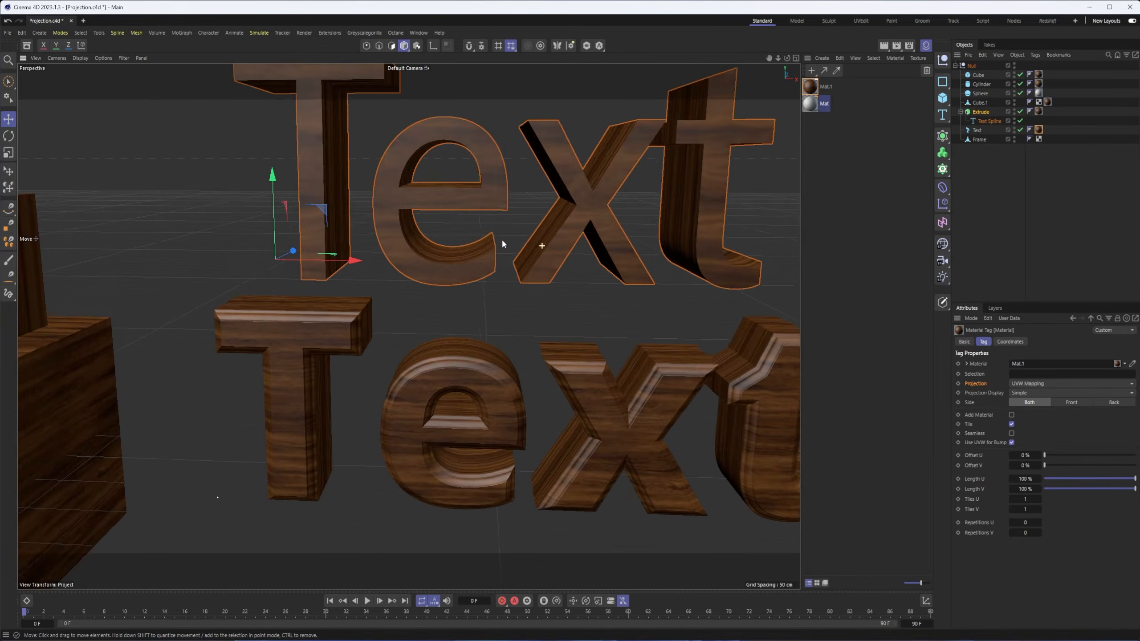
pyautogui.keyDown('alt'); pyautogui.moveTo(505, 238); pyautogui.dragTo(534, 249); pyautogui.keyUp('alt')
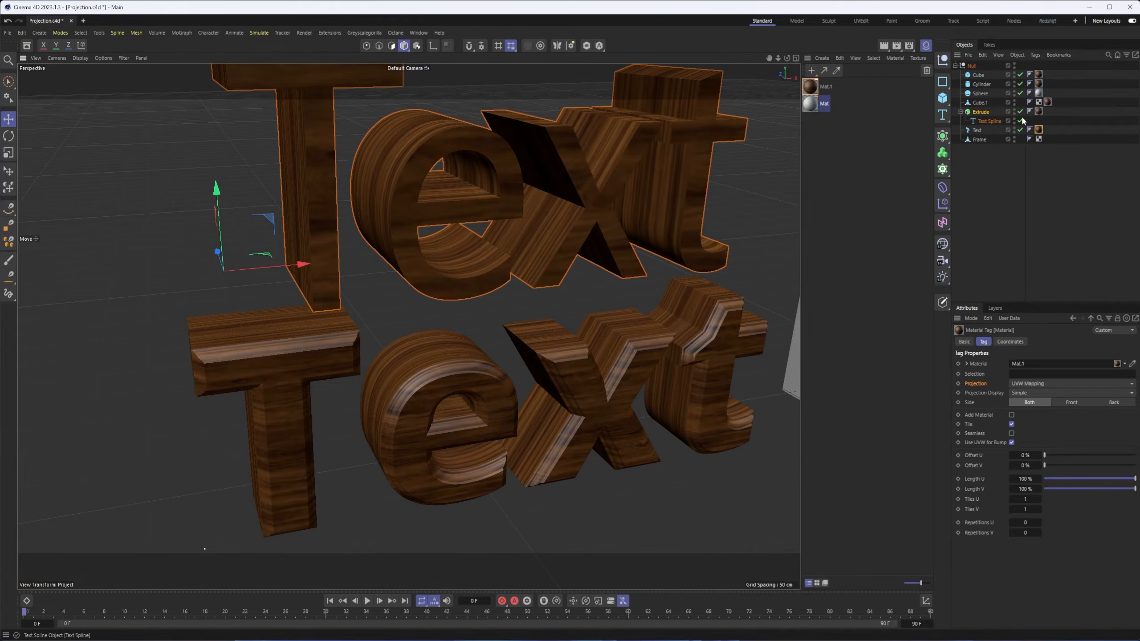
# - Compare the cap settings and wood grain of the Extrude and Text objects
pyautogui.click(980, 113)
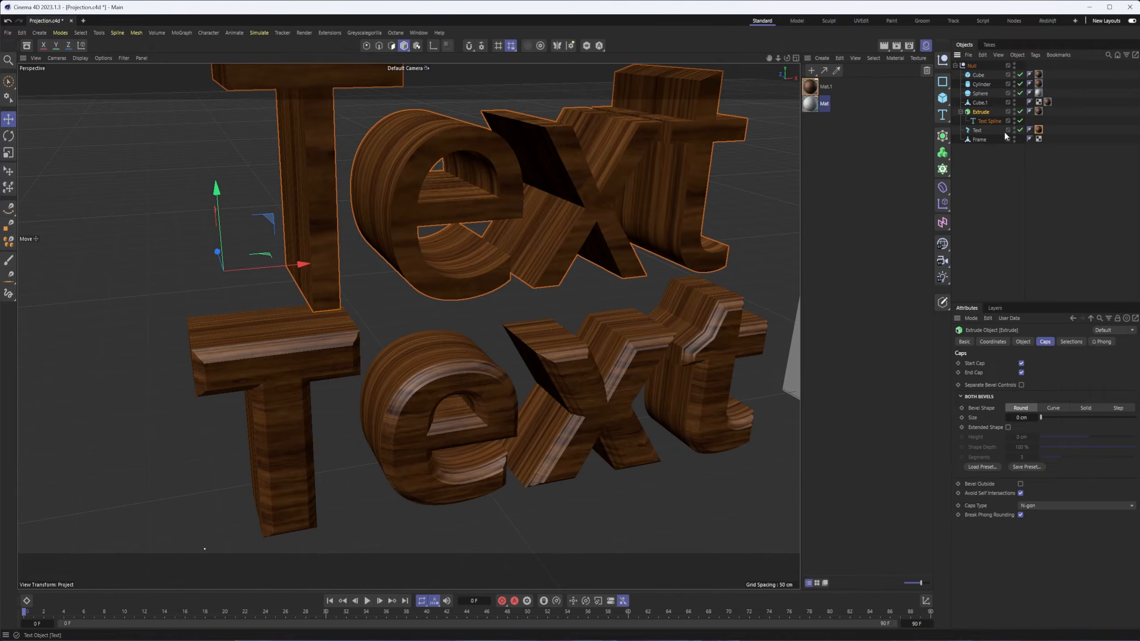
pyautogui.click(978, 130)
pyautogui.keyDown('alt'); pyautogui.moveTo(646, 231); pyautogui.dragTo(814, 234); pyautogui.keyUp('alt')
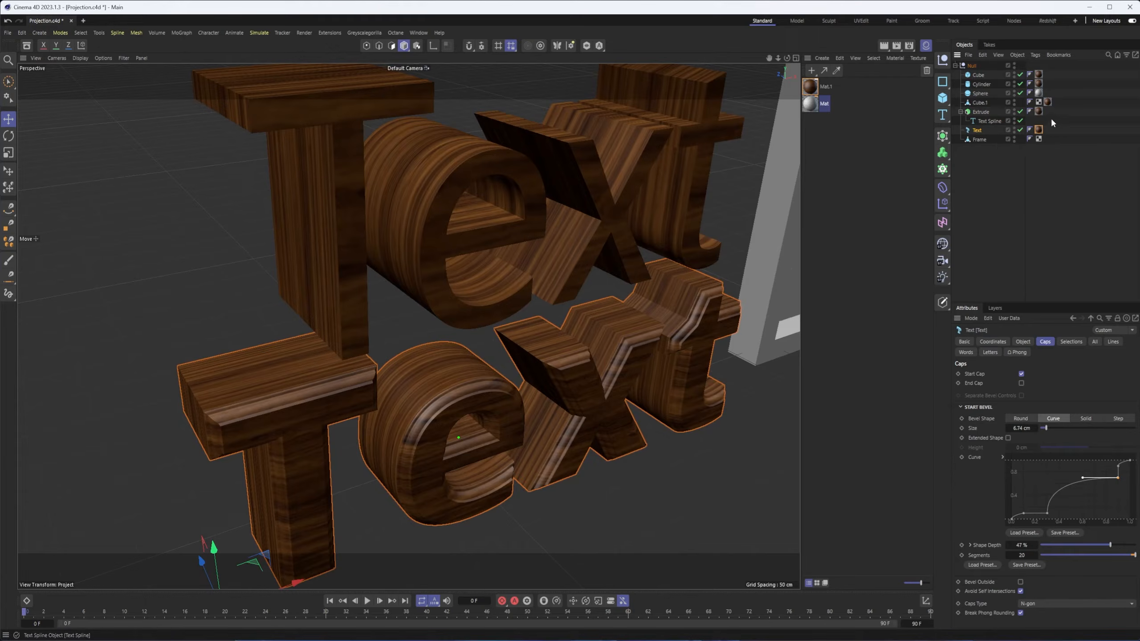
# - Compare the Extrude's material tag with Cube.1's material and UVW tags
pyautogui.click(1039, 103)
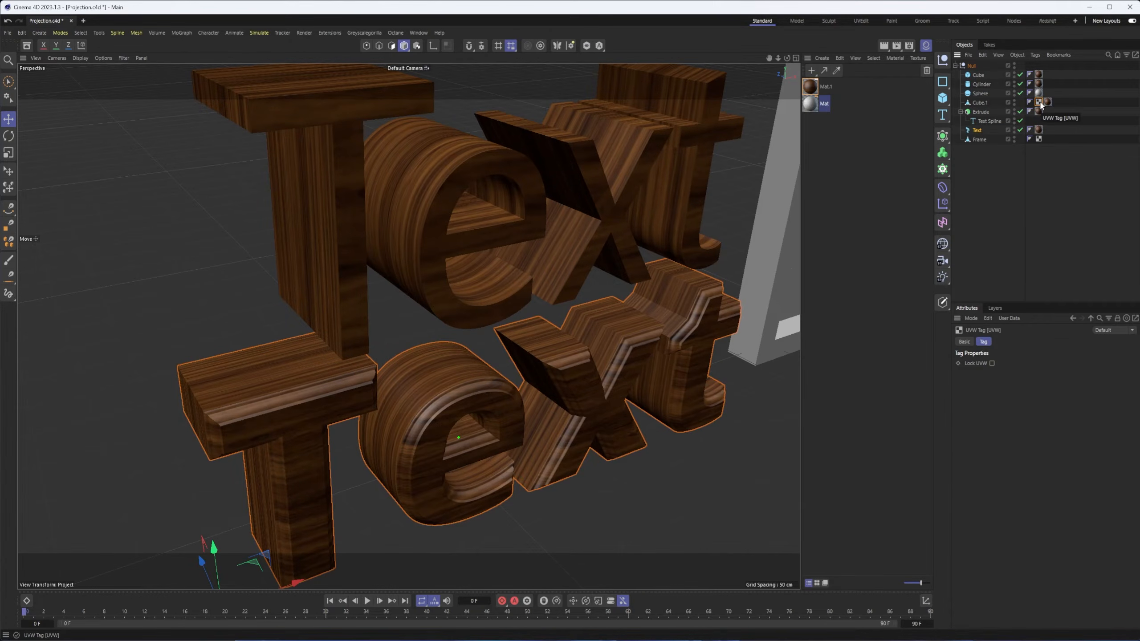
pyautogui.click(1039, 112)
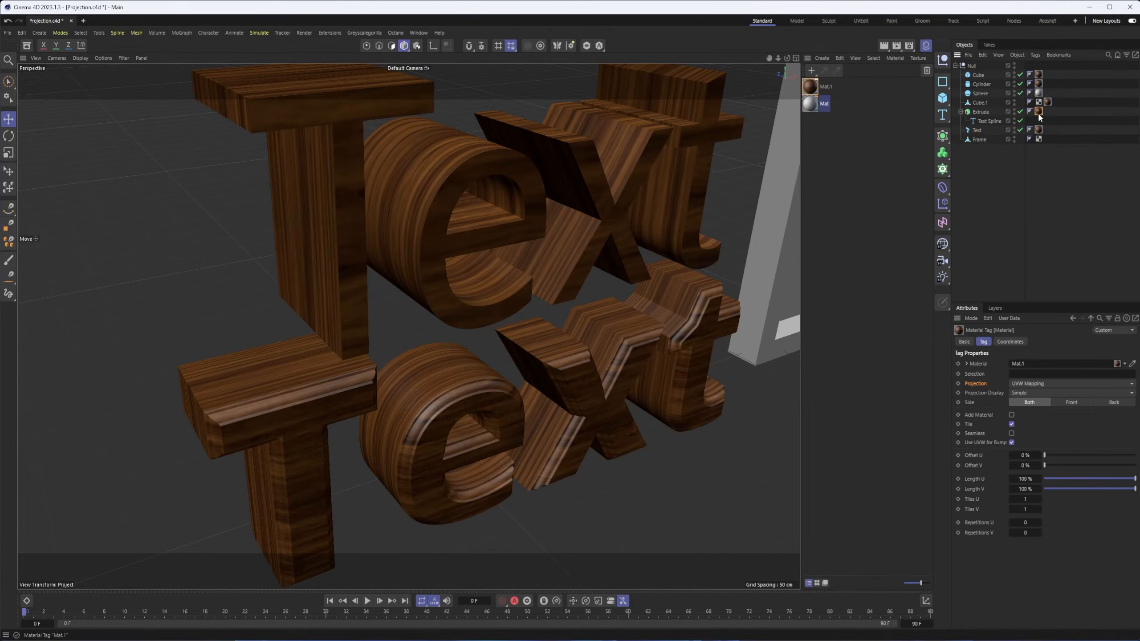
pyautogui.keyDown('alt'); pyautogui.moveTo(662, 209); pyautogui.dragTo(650, 226); pyautogui.keyUp('alt')
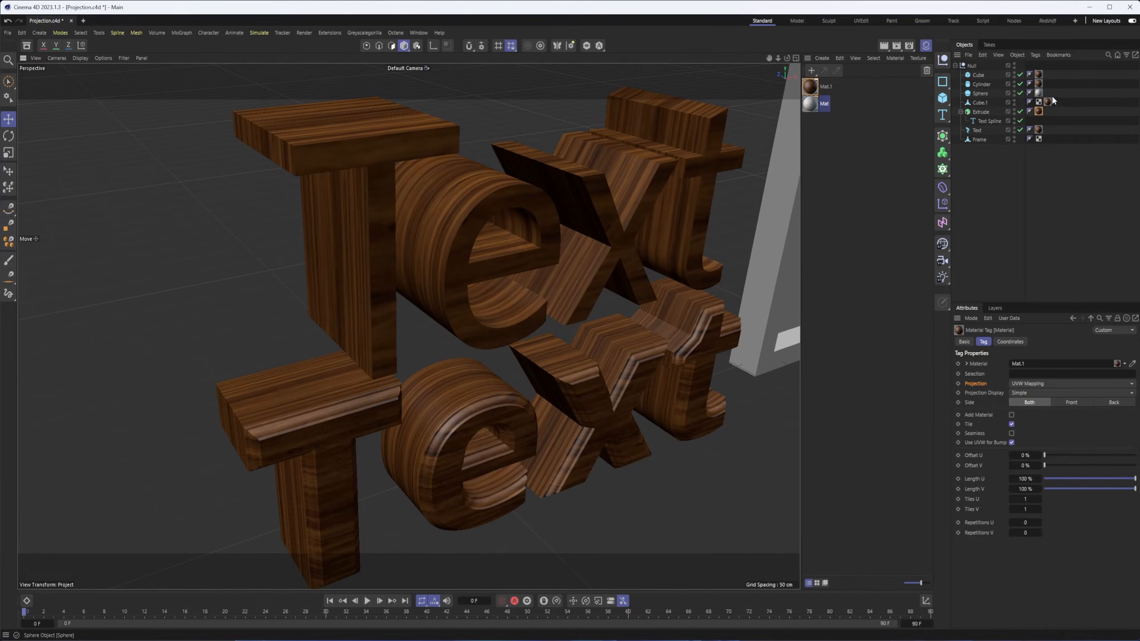
pyautogui.click(1040, 103)
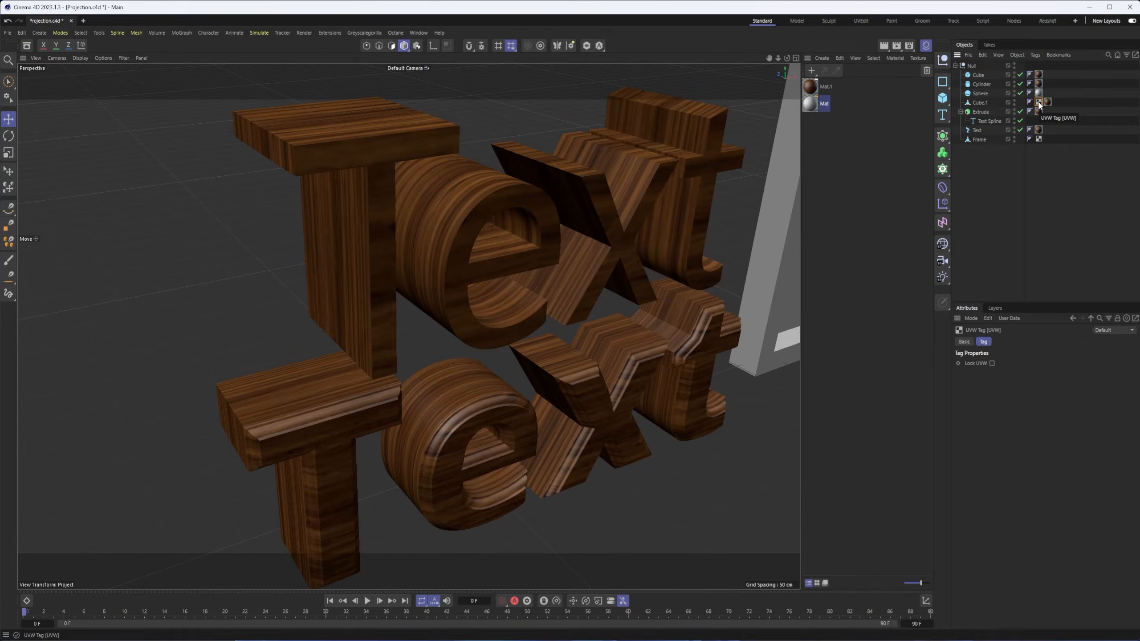
pyautogui.click(1048, 102)
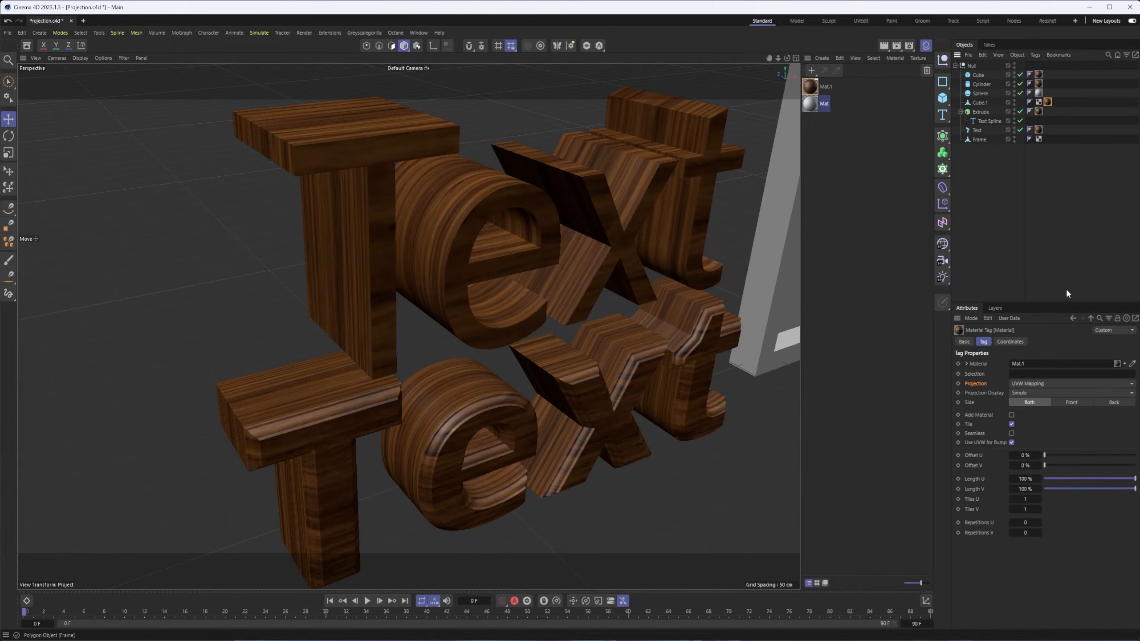
pyautogui.click(1039, 102)
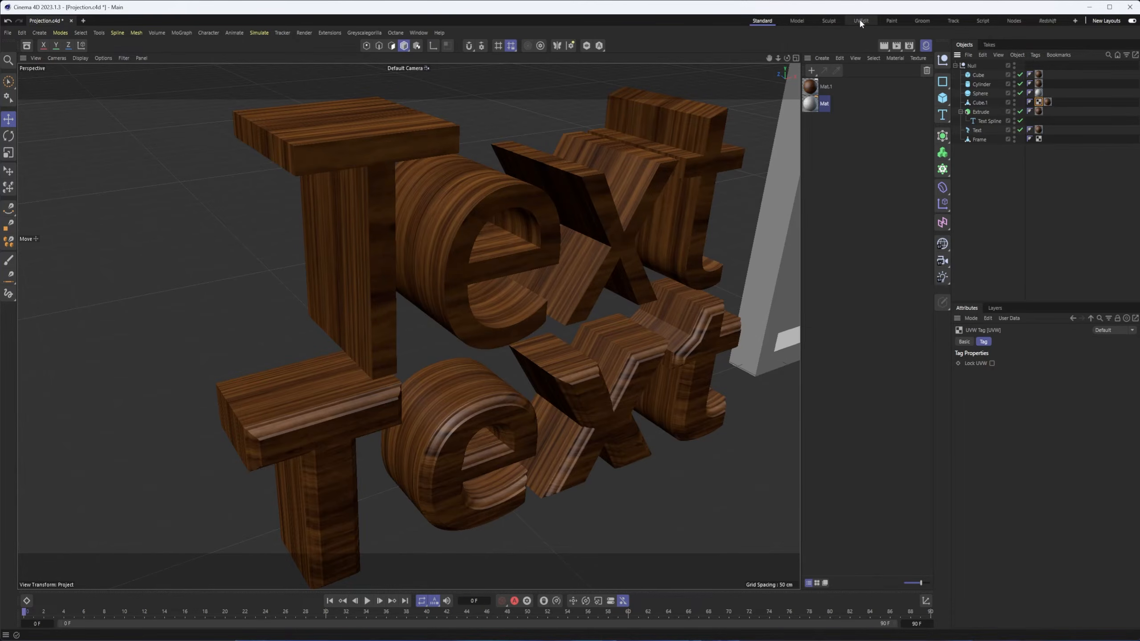
# - Compare the cap settings and material tags of the Extrude and Text objects along with their wood grain
pyautogui.click(980, 113)
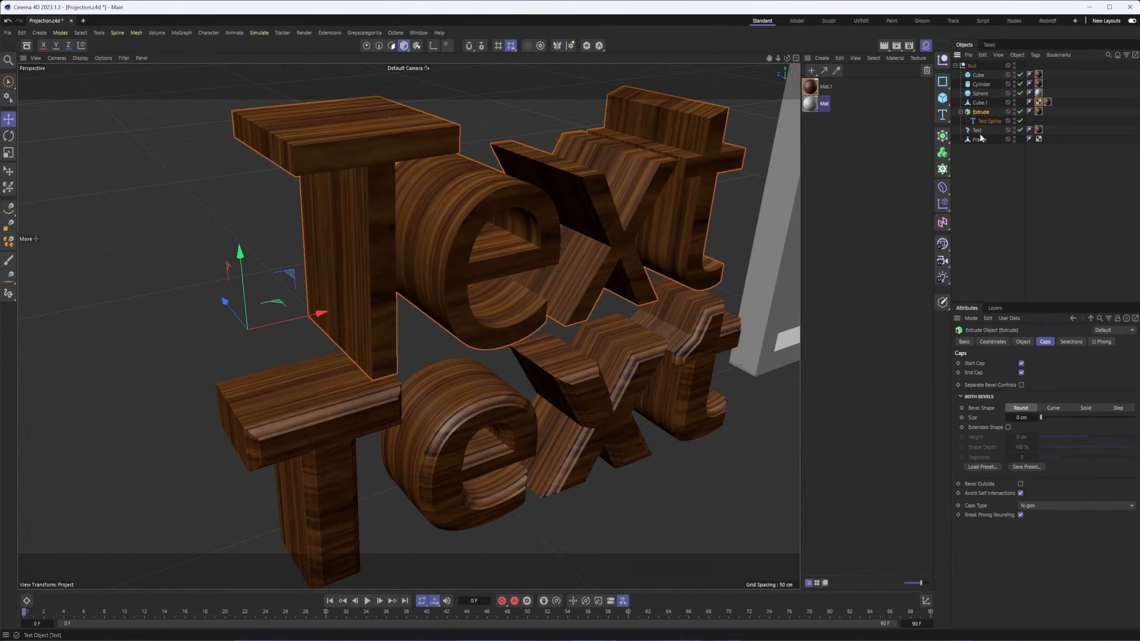
pyautogui.click(980, 131)
pyautogui.keyDown('alt'); pyautogui.moveTo(610, 261); pyautogui.dragTo(583, 243); pyautogui.keyUp('alt')
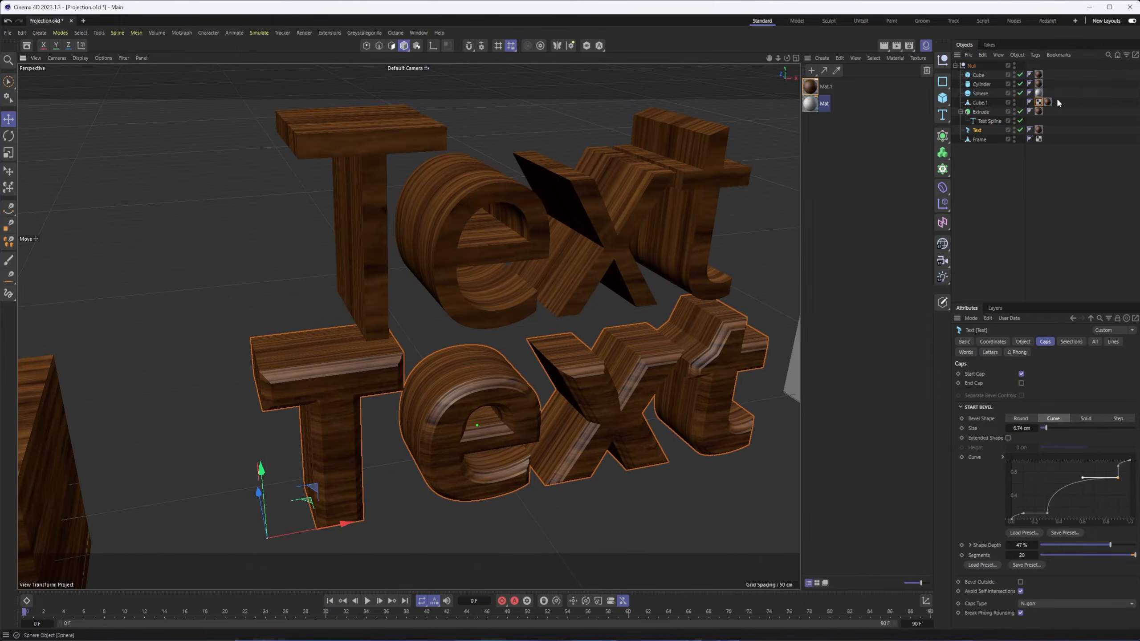
pyautogui.click(1038, 112)
pyautogui.click(1039, 130)
pyautogui.keyDown('alt'); pyautogui.moveTo(519, 291); pyautogui.dragTo(464, 272); pyautogui.keyUp('alt')
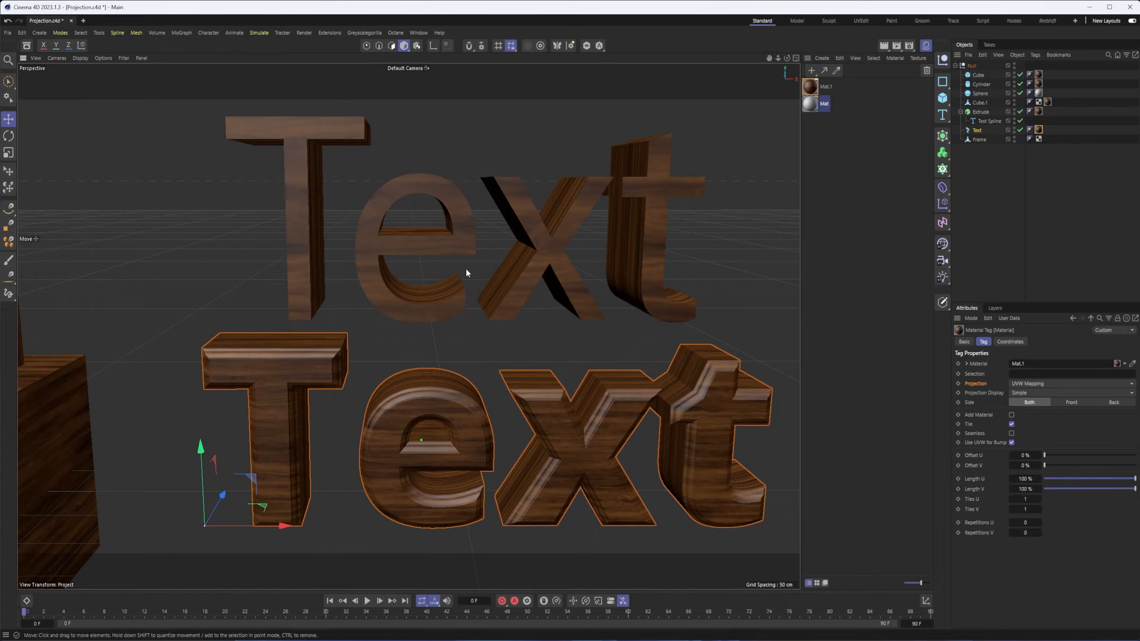
pyautogui.keyDown('alt'); pyautogui.moveTo(520, 203); pyautogui.dragTo(550, 252); pyautogui.keyUp('alt')
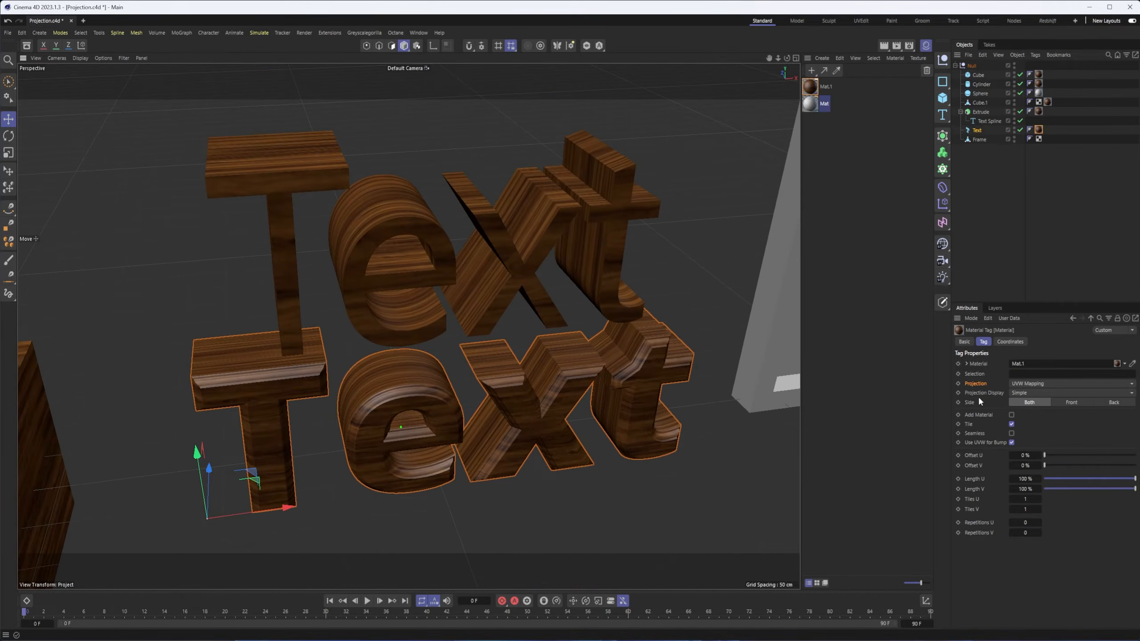
# - Set the material tag projection to Cubic on both the Text and Extrude objects
pyautogui.click(1026, 384)
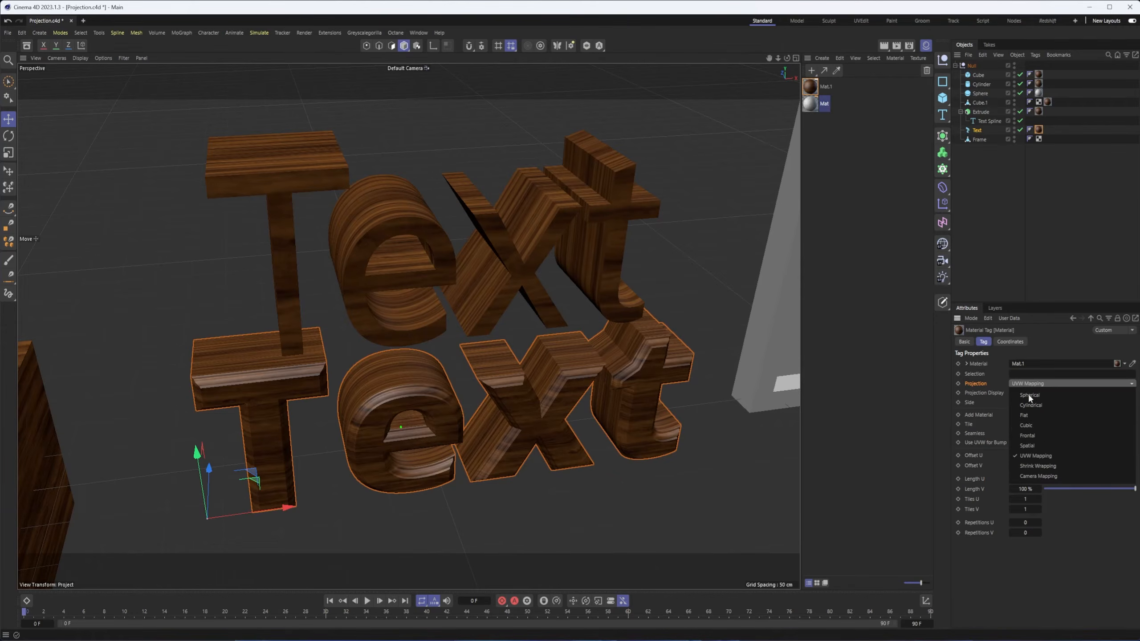
pyautogui.click(1040, 426)
pyautogui.keyDown('alt'); pyautogui.moveTo(552, 323); pyautogui.dragTo(480, 361); pyautogui.keyUp('alt')
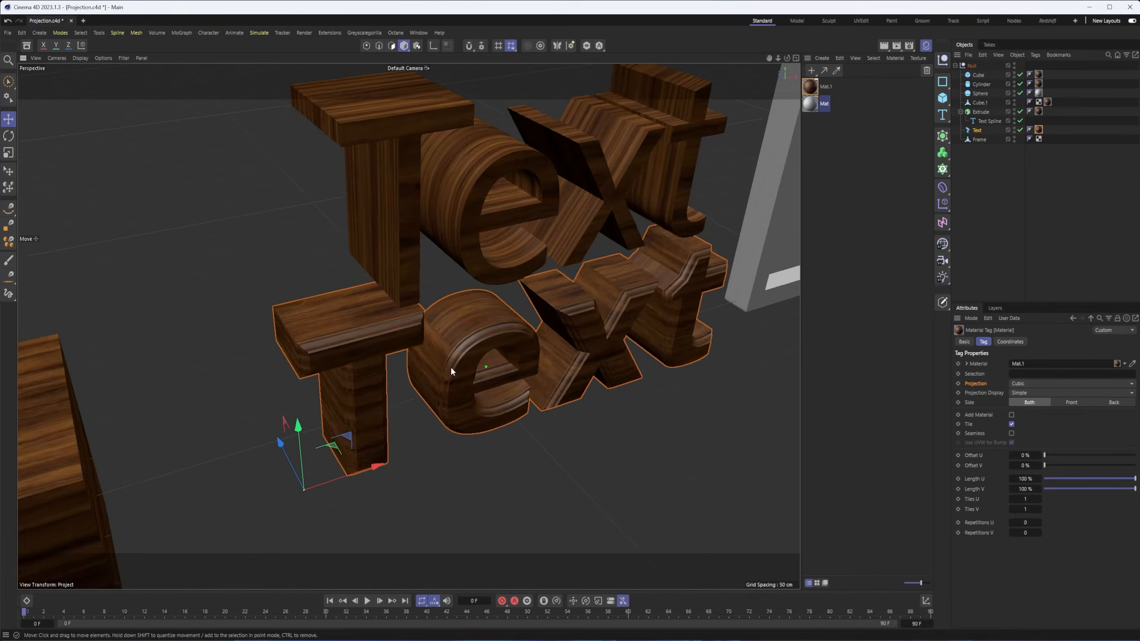
pyautogui.keyDown('alt'); pyautogui.moveTo(439, 364); pyautogui.dragTo(517, 338, button='right'); pyautogui.keyUp('alt')
pyautogui.keyDown('alt'); pyautogui.moveTo(496, 273); pyautogui.dragTo(513, 310); pyautogui.keyUp('alt')
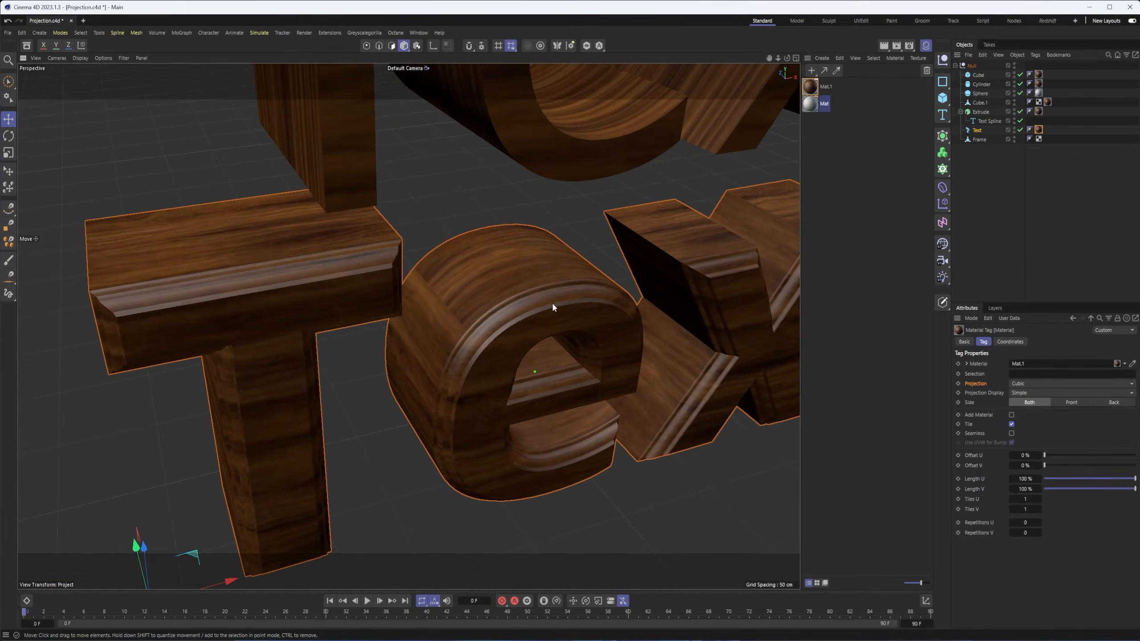
pyautogui.click(1038, 112)
pyautogui.click(1027, 383)
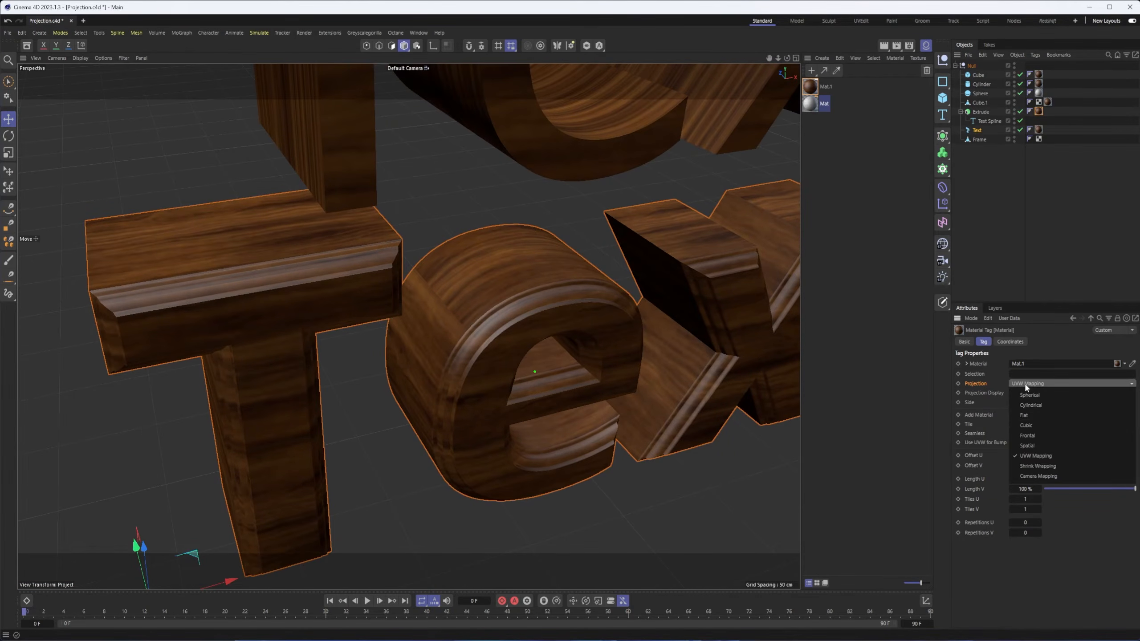
pyautogui.click(1043, 426)
# - Examine the wood grain on the fronts and sides of both text objects from several angles
pyautogui.keyDown('alt'); pyautogui.moveTo(762, 364); pyautogui.dragTo(548, 312); pyautogui.keyUp('alt')
pyautogui.keyDown('alt'); pyautogui.moveTo(548, 311); pyautogui.dragTo(489, 323, button='right'); pyautogui.keyUp('alt')
pyautogui.keyDown('alt'); pyautogui.moveTo(559, 224); pyautogui.dragTo(505, 281, button='middle'); pyautogui.keyUp('alt')
pyautogui.keyDown('alt'); pyautogui.moveTo(533, 293); pyautogui.dragTo(514, 290); pyautogui.keyUp('alt')
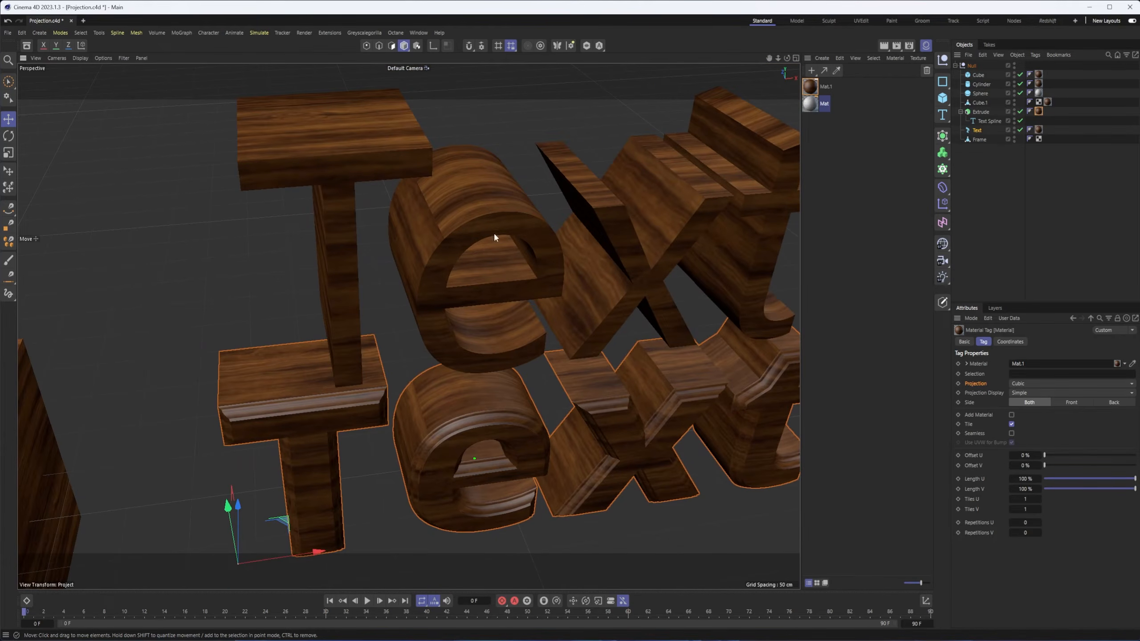
pyautogui.keyDown('alt'); pyautogui.moveTo(437, 227); pyautogui.dragTo(447, 194); pyautogui.keyUp('alt')
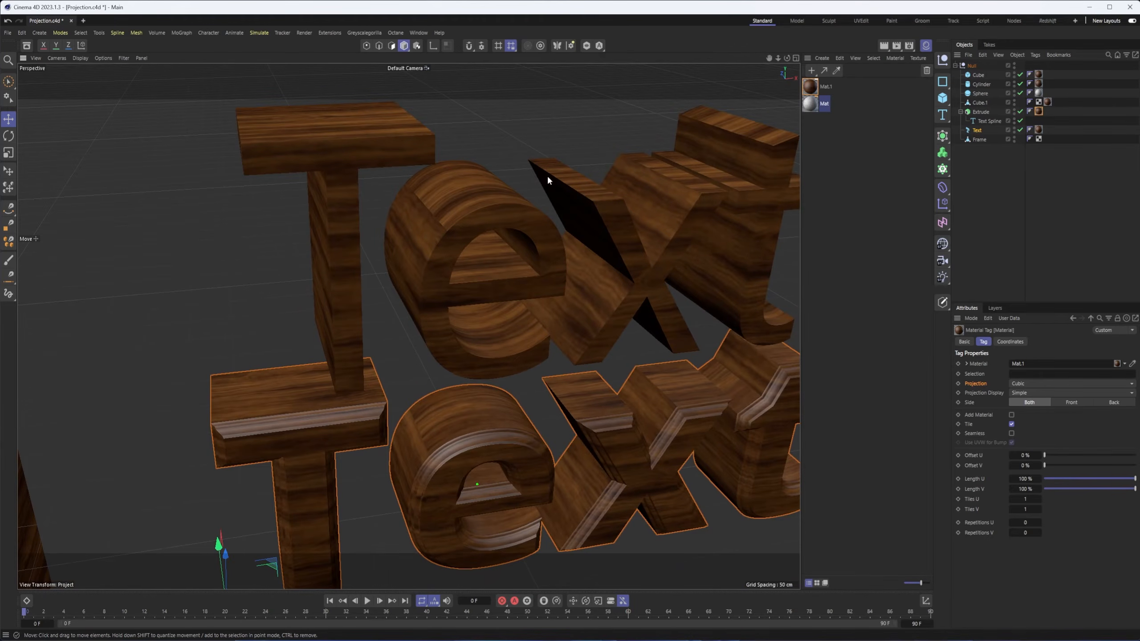
pyautogui.keyDown('alt'); pyautogui.moveTo(458, 239); pyautogui.dragTo(450, 234); pyautogui.keyUp('alt')
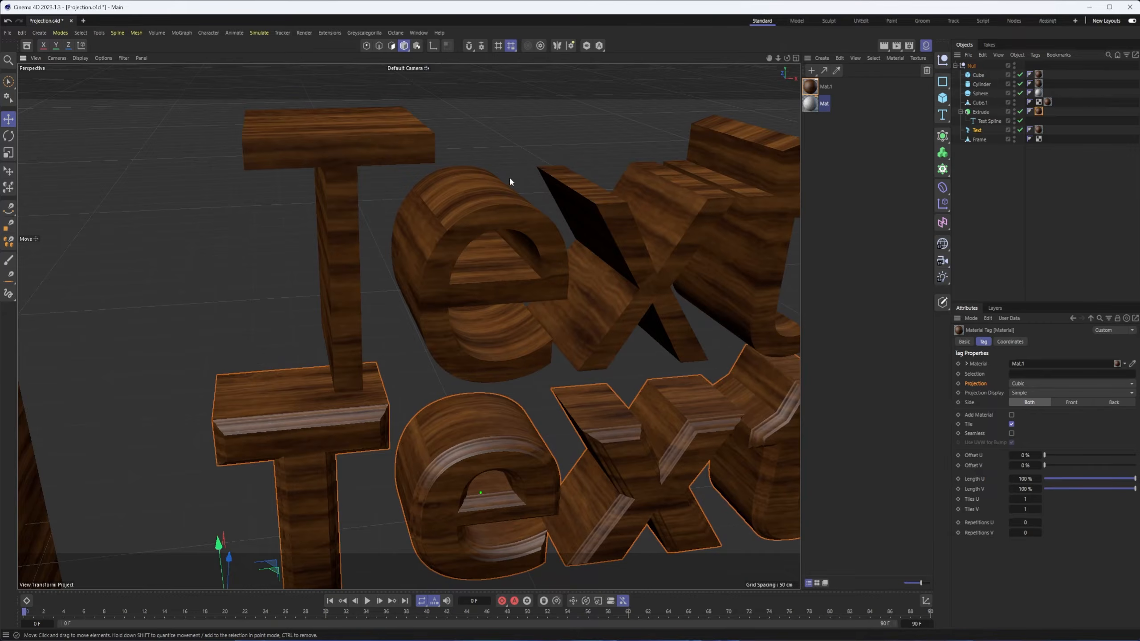
pyautogui.scroll(-8, 499, 268)
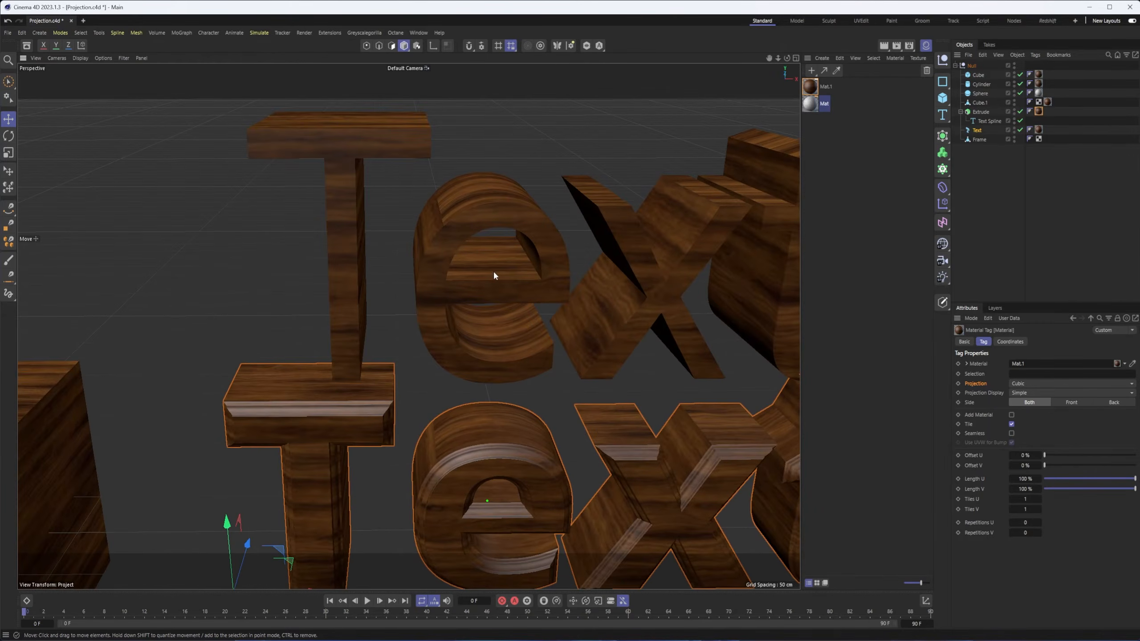
pyautogui.keyDown('alt'); pyautogui.moveTo(425, 268); pyautogui.dragTo(370, 270, button='right'); pyautogui.keyUp('alt')
pyautogui.keyDown('alt'); pyautogui.moveTo(561, 361); pyautogui.dragTo(587, 344, button='right'); pyautogui.keyUp('alt')
pyautogui.keyDown('alt'); pyautogui.moveTo(572, 340); pyautogui.dragTo(632, 339); pyautogui.keyUp('alt')
# - Enable Texture mode and compare the Simple and Grid projection displays for the Extrude's material tag
pyautogui.click(1055, 392)
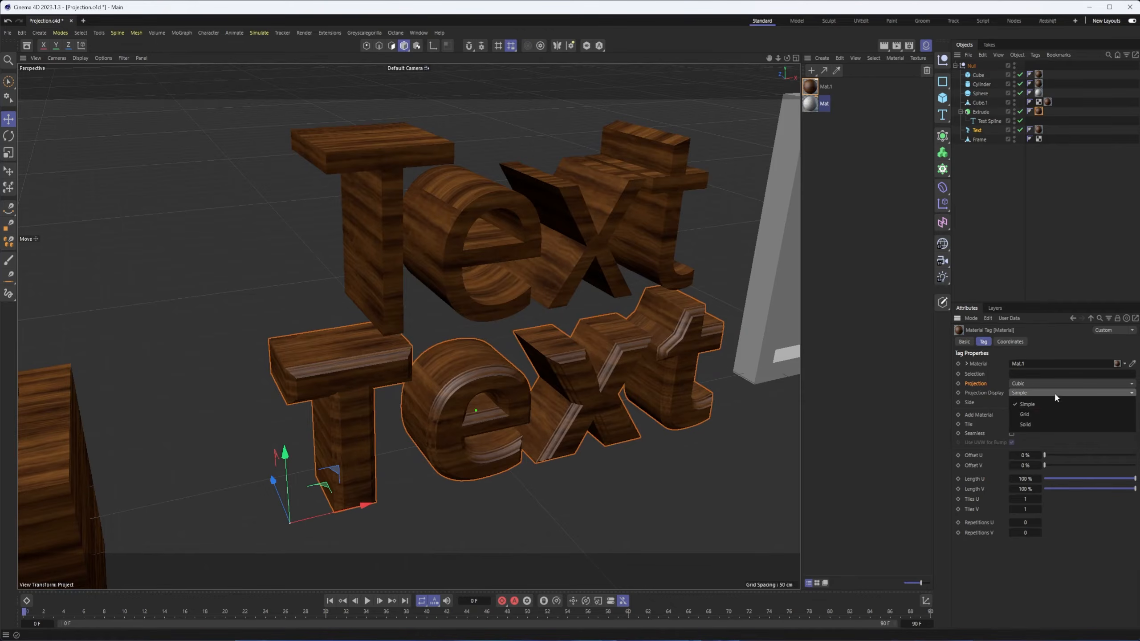
pyautogui.click(1055, 414)
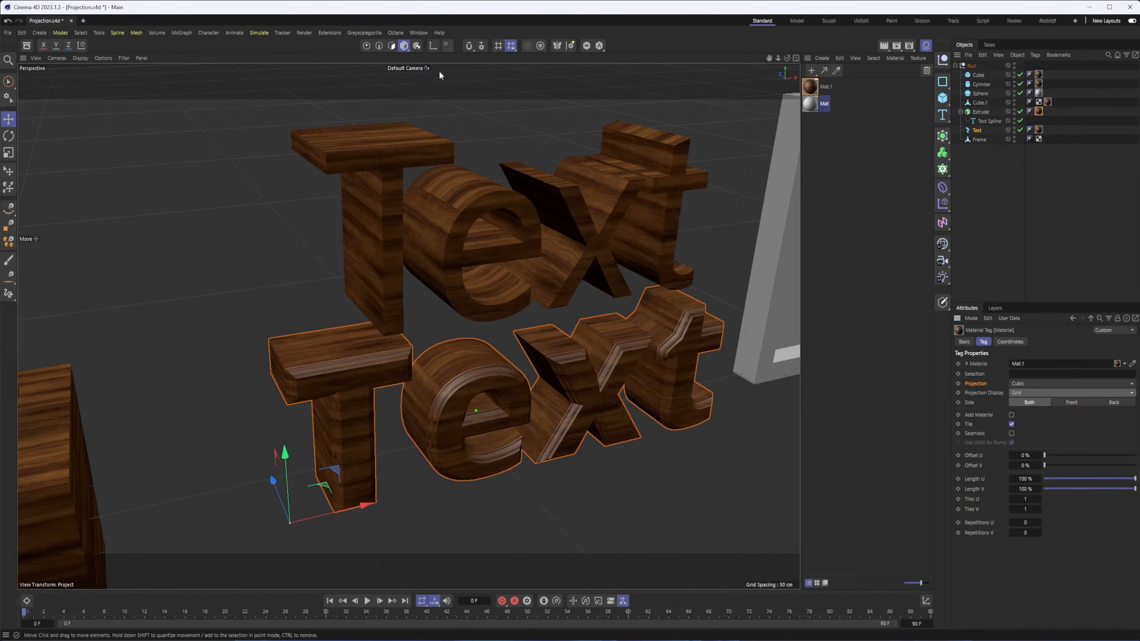
pyautogui.click(417, 45)
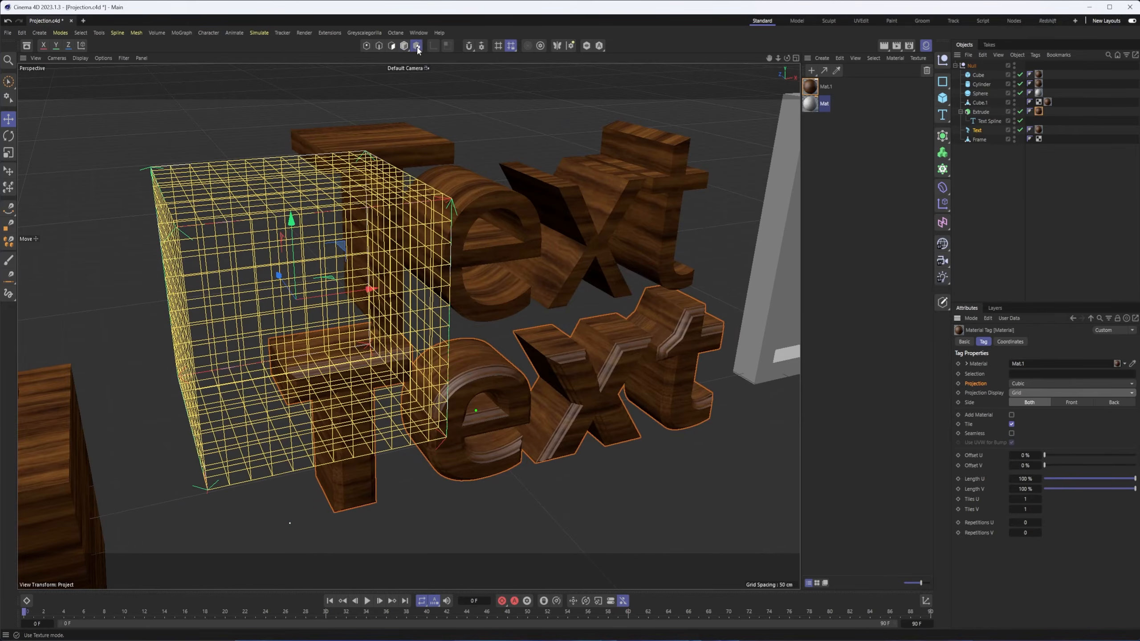
pyautogui.click(1020, 394)
pyautogui.click(1035, 403)
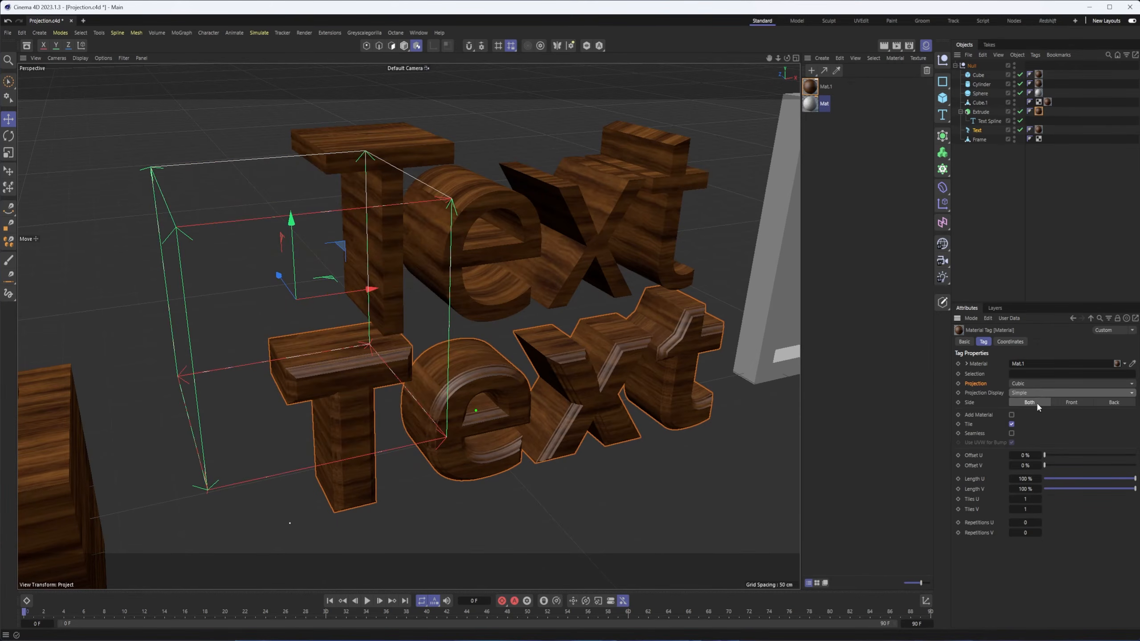
pyautogui.click(1039, 394)
pyautogui.click(1035, 413)
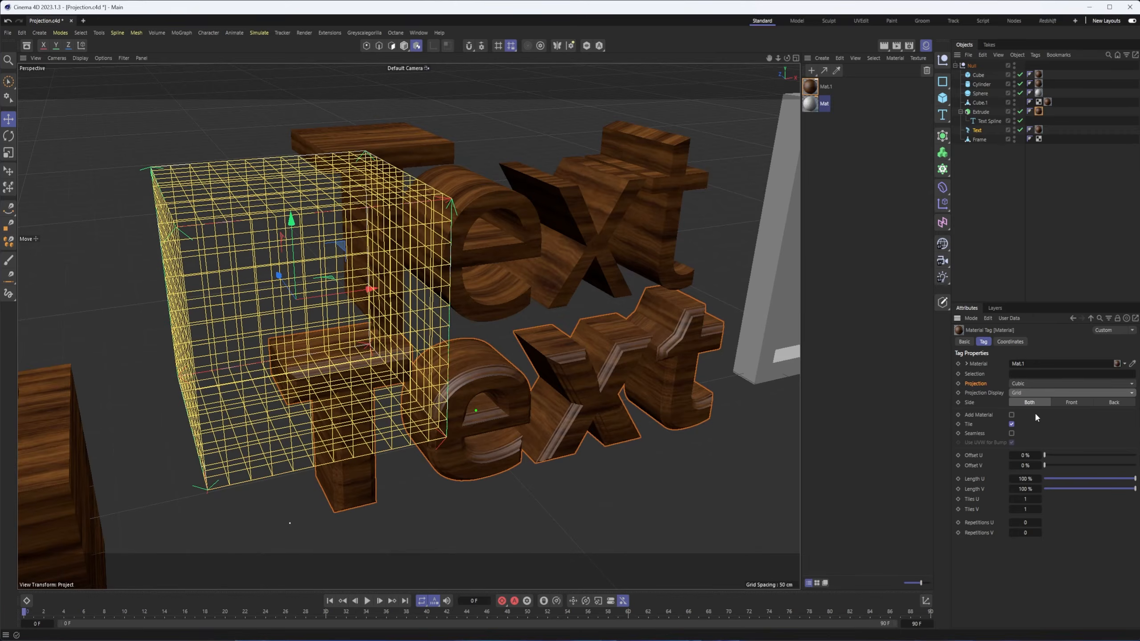
pyautogui.moveTo(427, 266)
pyautogui.keyDown('alt'); pyautogui.mouseDown()
pyautogui.moveTo(518, 245)
pyautogui.moveTo(437, 252)
pyautogui.mouseUp(); pyautogui.keyUp('alt')
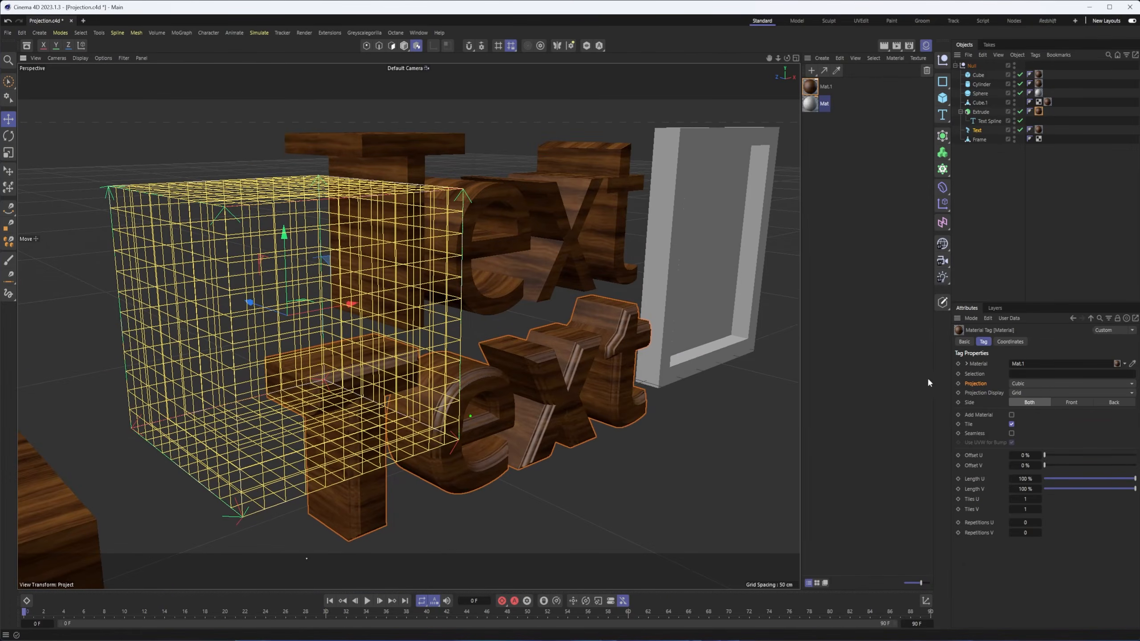
# - Set the projection display of the Extrude's material tag to Solid and inspect the cubic projection
pyautogui.click(1042, 384)
pyautogui.click(995, 379)
pyautogui.click(1044, 391)
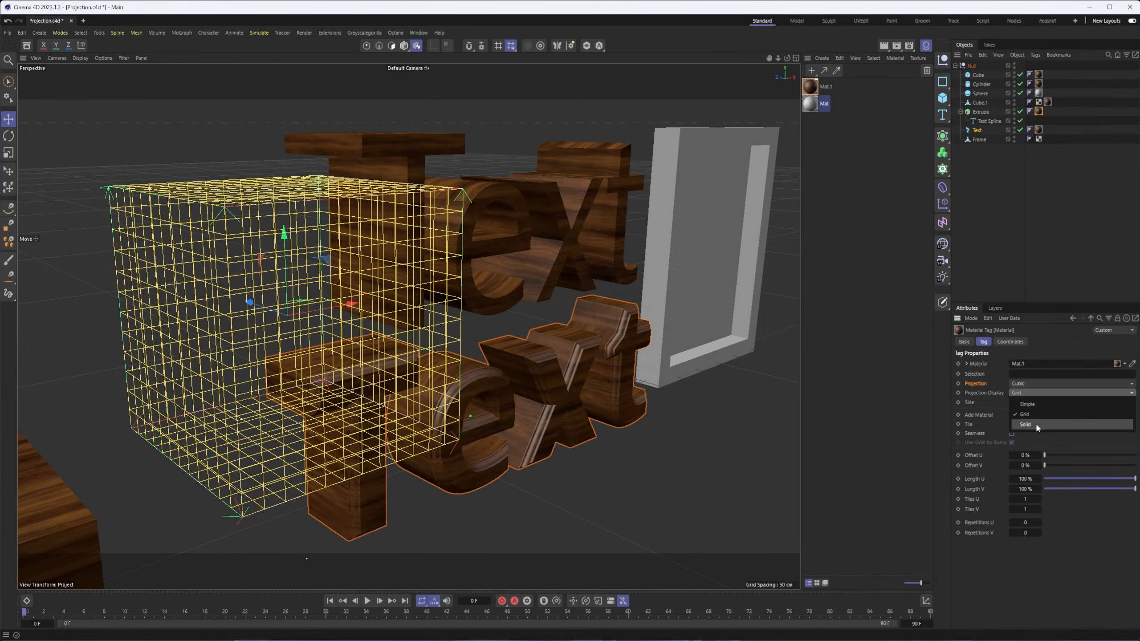
pyautogui.click(1034, 422)
pyautogui.moveTo(370, 280)
pyautogui.keyDown('alt'); pyautogui.mouseDown()
pyautogui.moveTo(406, 284)
pyautogui.moveTo(368, 286)
pyautogui.mouseUp(); pyautogui.keyUp('alt')
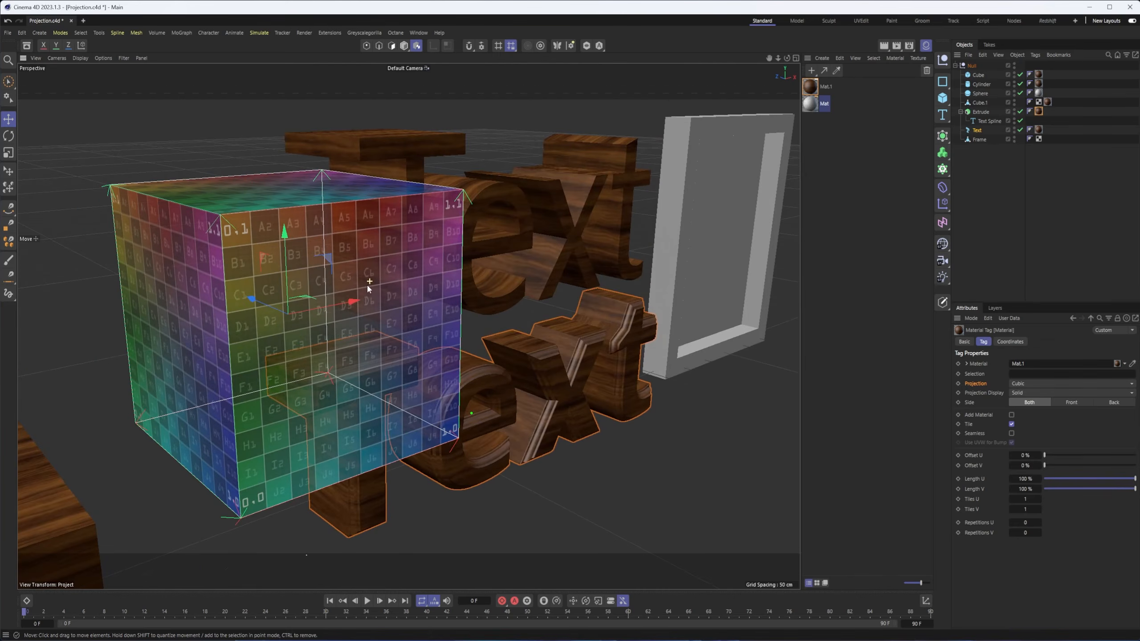
pyautogui.keyDown('alt'); pyautogui.moveTo(397, 287); pyautogui.dragTo(406, 233); pyautogui.keyUp('alt')
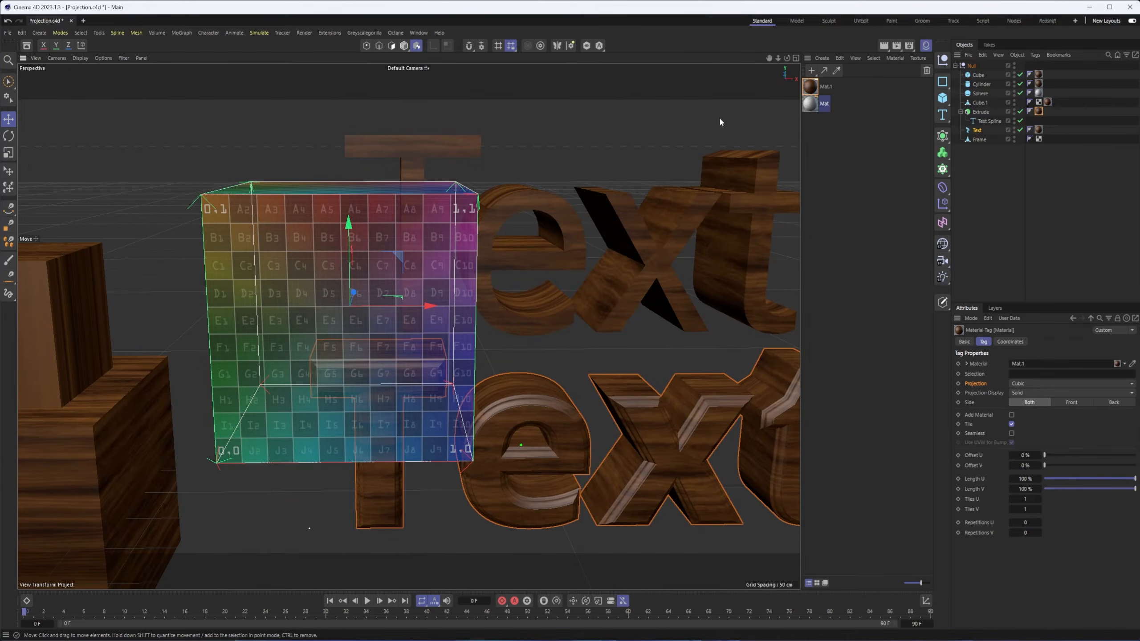
# - Inspect the texture projection cube in the UVEdit layout and return to the Standard layout
pyautogui.click(861, 21)
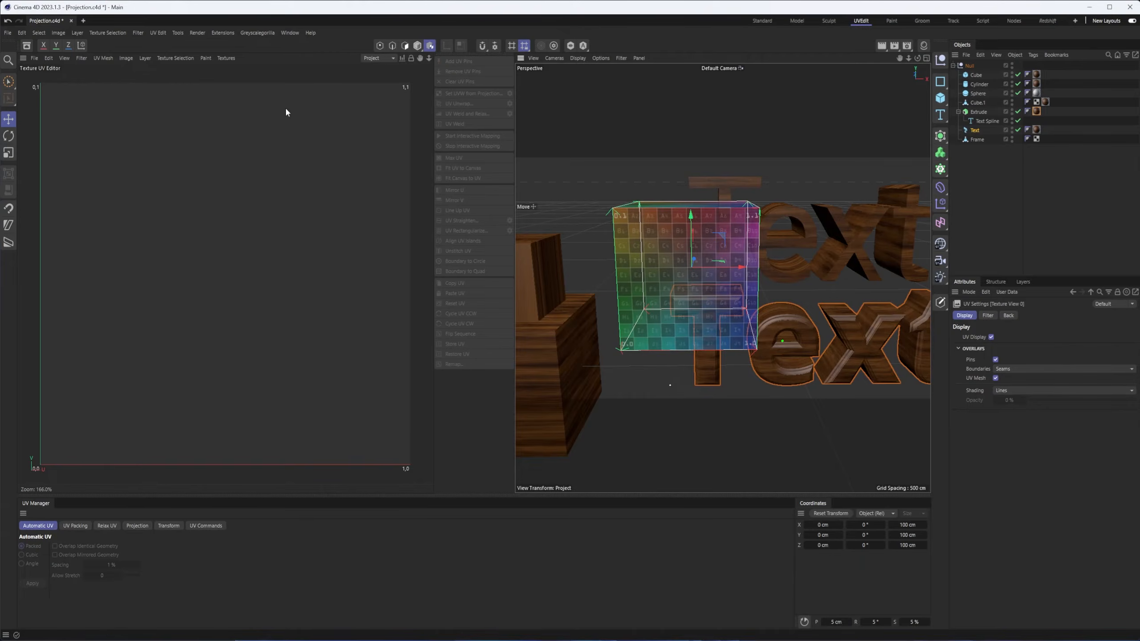
pyautogui.scroll(-1, 169, 272)
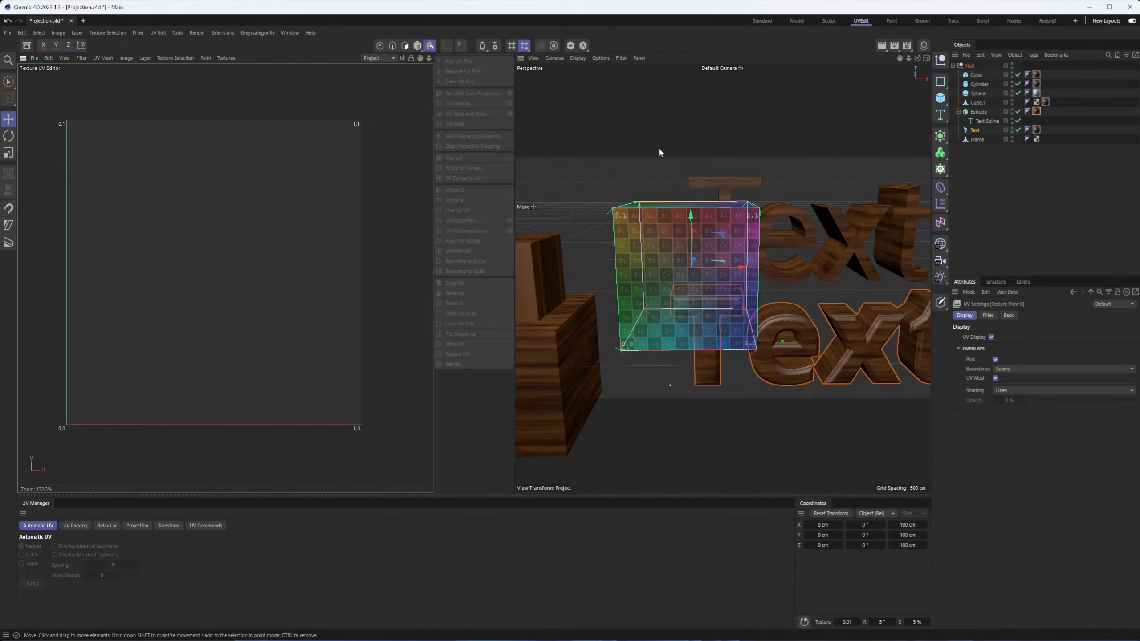
pyautogui.scroll(5, 707, 245)
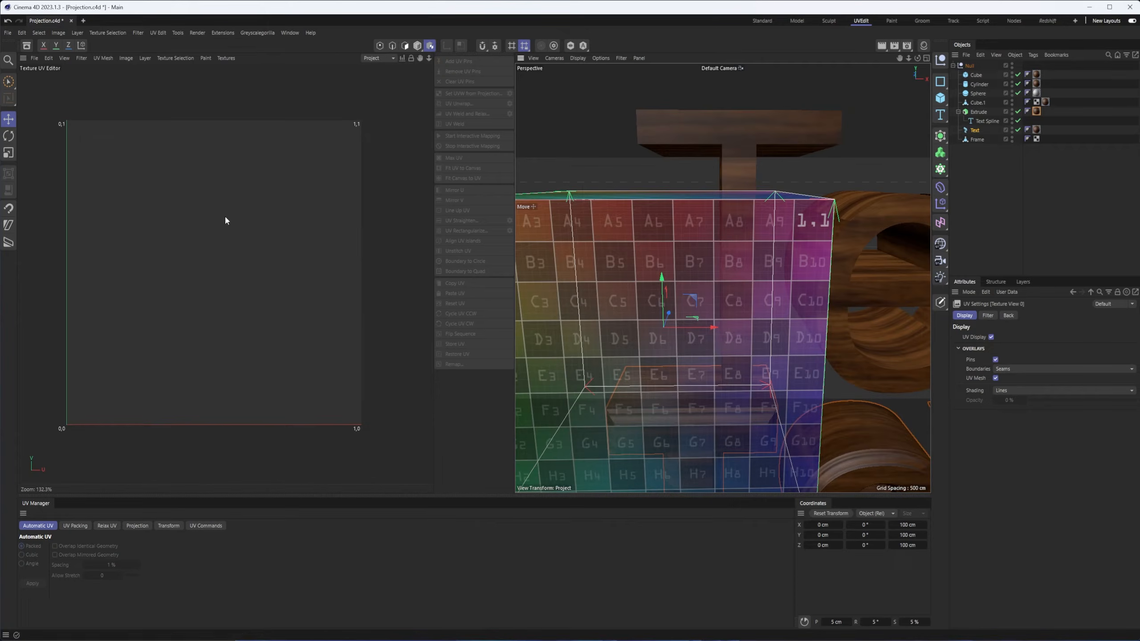
pyautogui.keyDown('alt'); pyautogui.moveTo(721, 211); pyautogui.dragTo(779, 225); pyautogui.keyUp('alt')
pyautogui.click(761, 20)
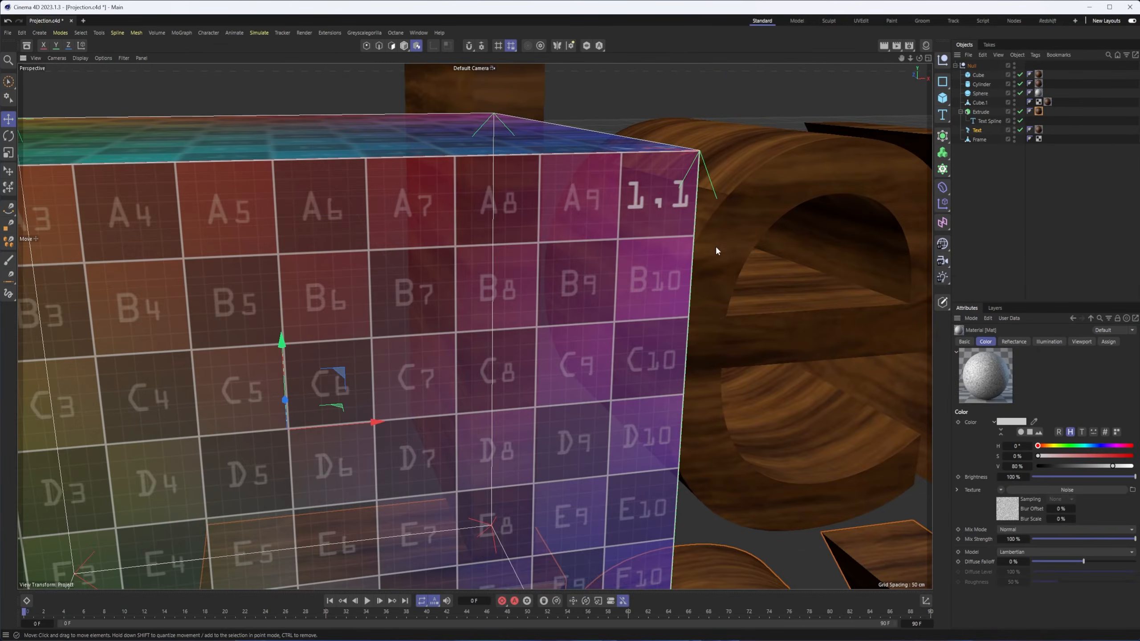
pyautogui.scroll(-3, 703, 238)
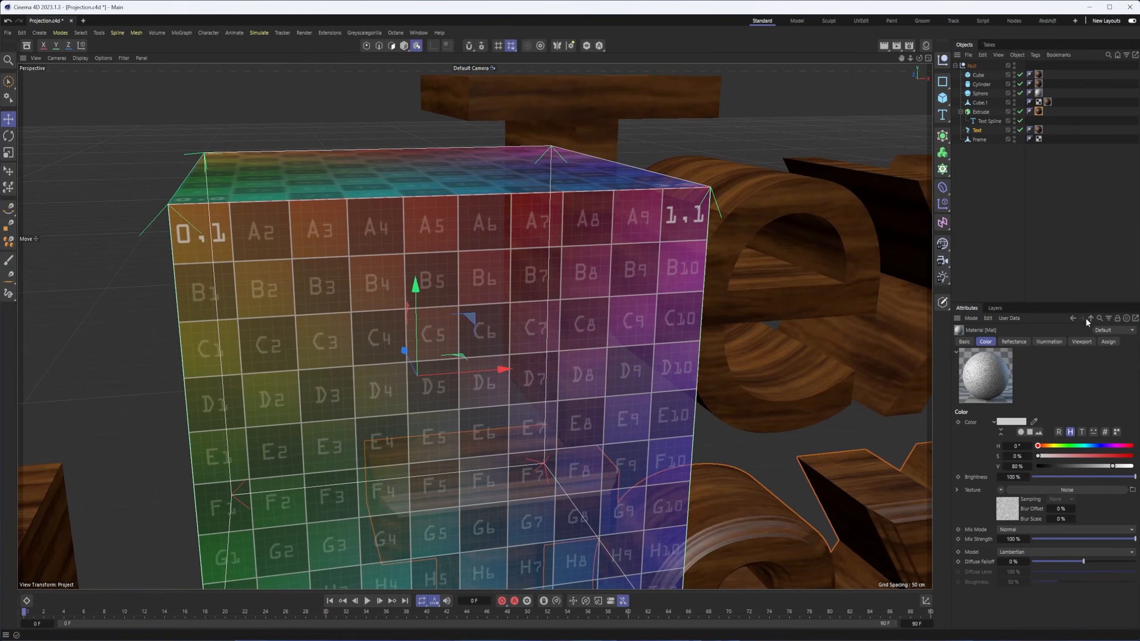
# - Set the Extrude's projection display back to Simple and return to Model mode
pyautogui.click(1039, 112)
pyautogui.click(1031, 390)
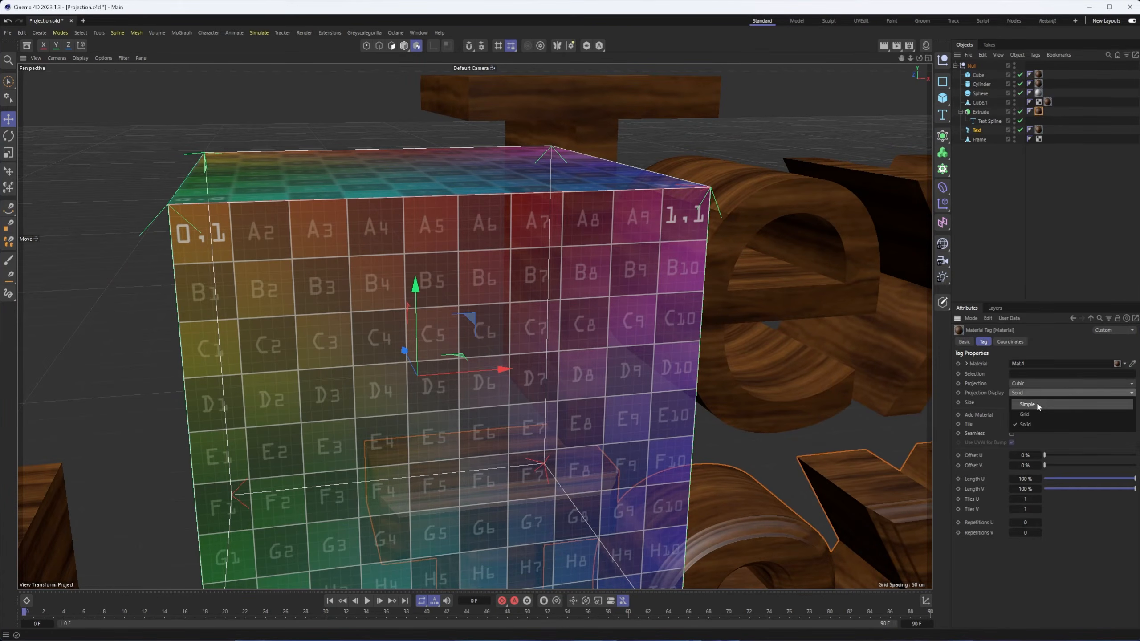
pyautogui.click(1037, 401)
pyautogui.keyDown('alt'); pyautogui.moveTo(742, 369); pyautogui.dragTo(540, 286); pyautogui.keyUp('alt')
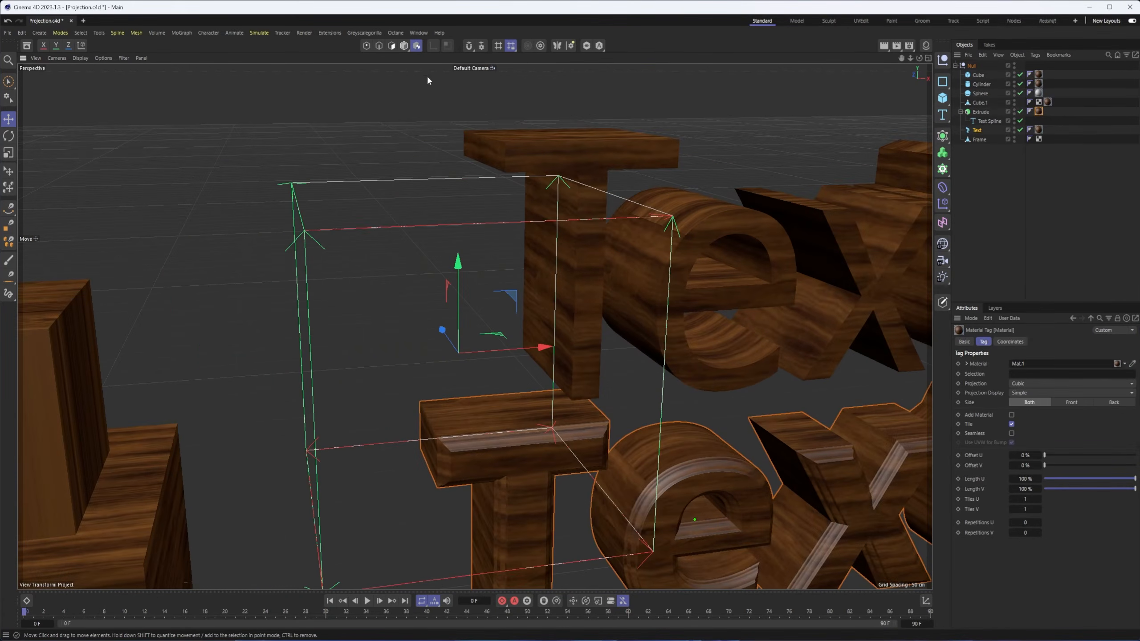
pyautogui.click(405, 49)
# - Compare the wood grain of the stacked boxes Cube.1 with that of the two text objects
pyautogui.keyDown('alt'); pyautogui.moveTo(678, 334); pyautogui.dragTo(653, 337, button='right'); pyautogui.keyUp('alt')
pyautogui.keyDown('alt'); pyautogui.moveTo(653, 337); pyautogui.dragTo(434, 335, button='middle'); pyautogui.keyUp('alt')
pyautogui.keyDown('alt'); pyautogui.moveTo(562, 345); pyautogui.dragTo(288, 319); pyautogui.keyUp('alt')
pyautogui.click(288, 319)
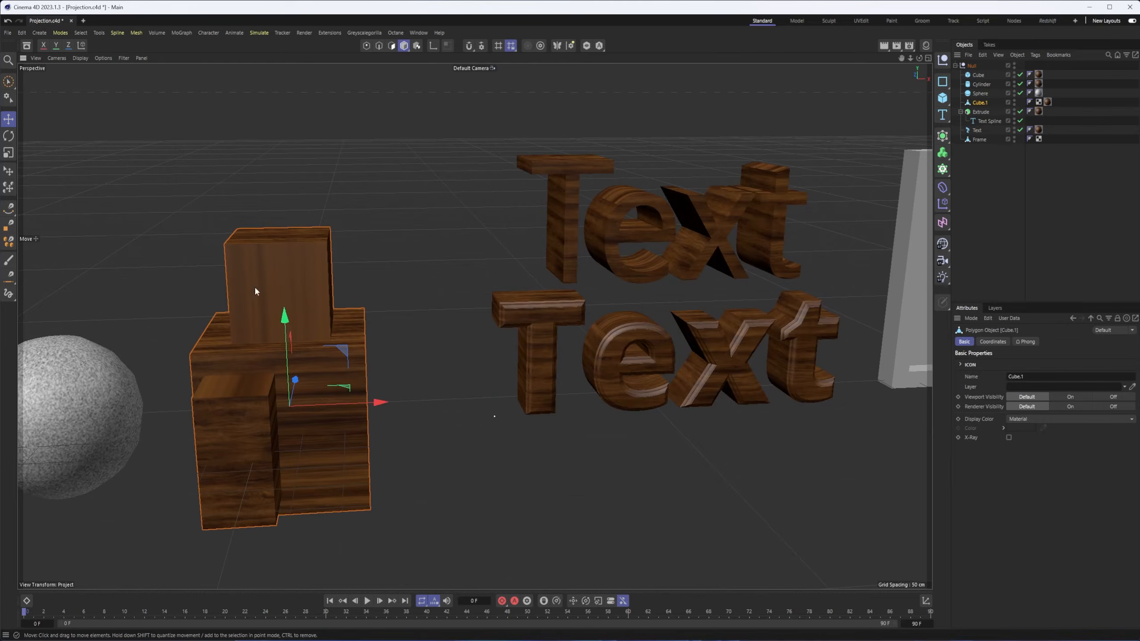
pyautogui.keyDown('alt'); pyautogui.moveTo(357, 312); pyautogui.dragTo(389, 333); pyautogui.keyUp('alt')
pyautogui.keyDown('alt'); pyautogui.moveTo(583, 324); pyautogui.dragTo(414, 333, button='middle'); pyautogui.keyUp('alt')
pyautogui.keyDown('alt'); pyautogui.moveTo(501, 337); pyautogui.dragTo(573, 321, button='right'); pyautogui.keyUp('alt')
pyautogui.keyDown('alt'); pyautogui.moveTo(474, 323); pyautogui.dragTo(579, 325); pyautogui.keyUp('alt')
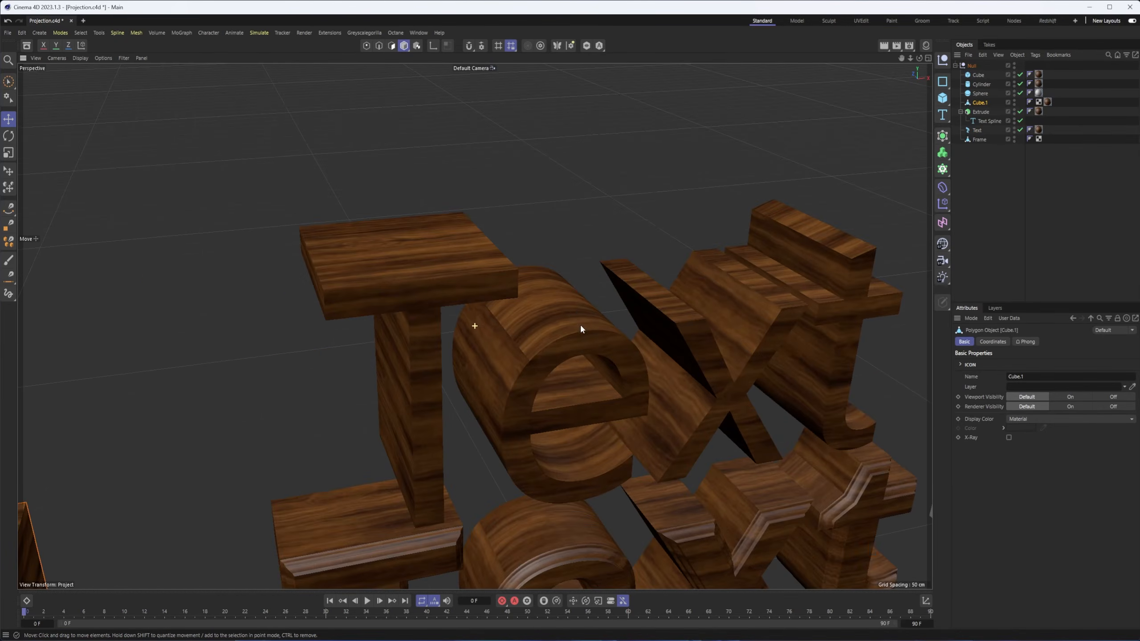
# - Rotate the texture projection of the Extrude's material tag around its vertical axis in Texture mode
pyautogui.click(573, 316)
pyautogui.keyDown('alt'); pyautogui.moveTo(626, 349); pyautogui.dragTo(596, 270, button='middle'); pyautogui.keyUp('alt')
pyautogui.scroll(-3, 604, 270)
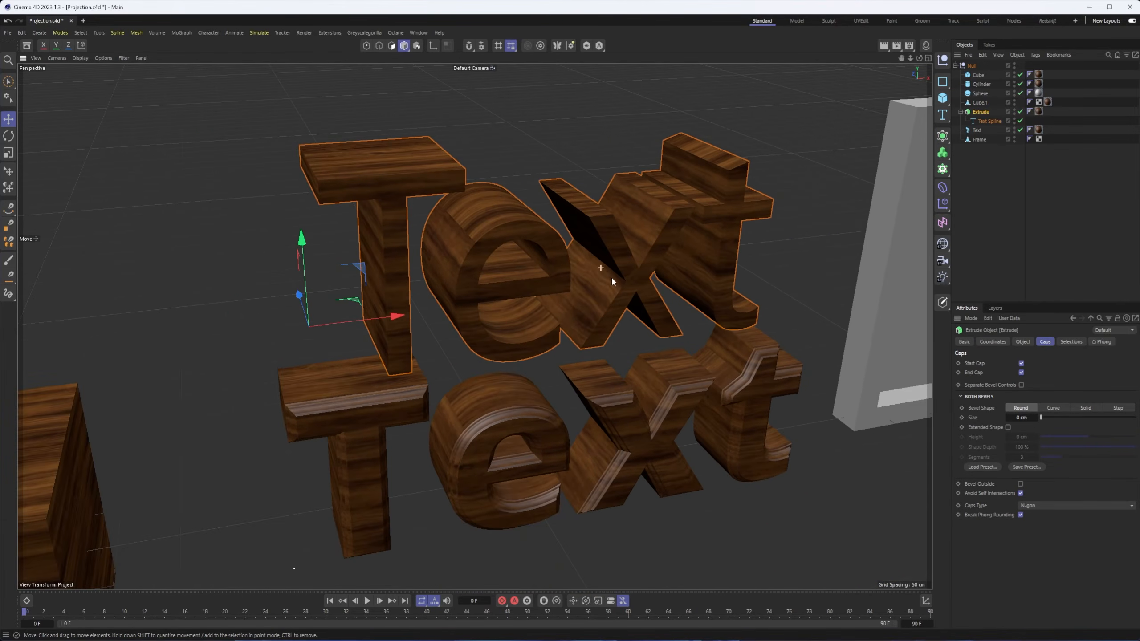
pyautogui.click(1038, 113)
pyautogui.keyDown('alt'); pyautogui.moveTo(665, 265); pyautogui.dragTo(709, 248); pyautogui.keyUp('alt')
pyautogui.click(417, 45)
pyautogui.press('r')
pyautogui.moveTo(377, 331); pyautogui.dragTo(281, 337)
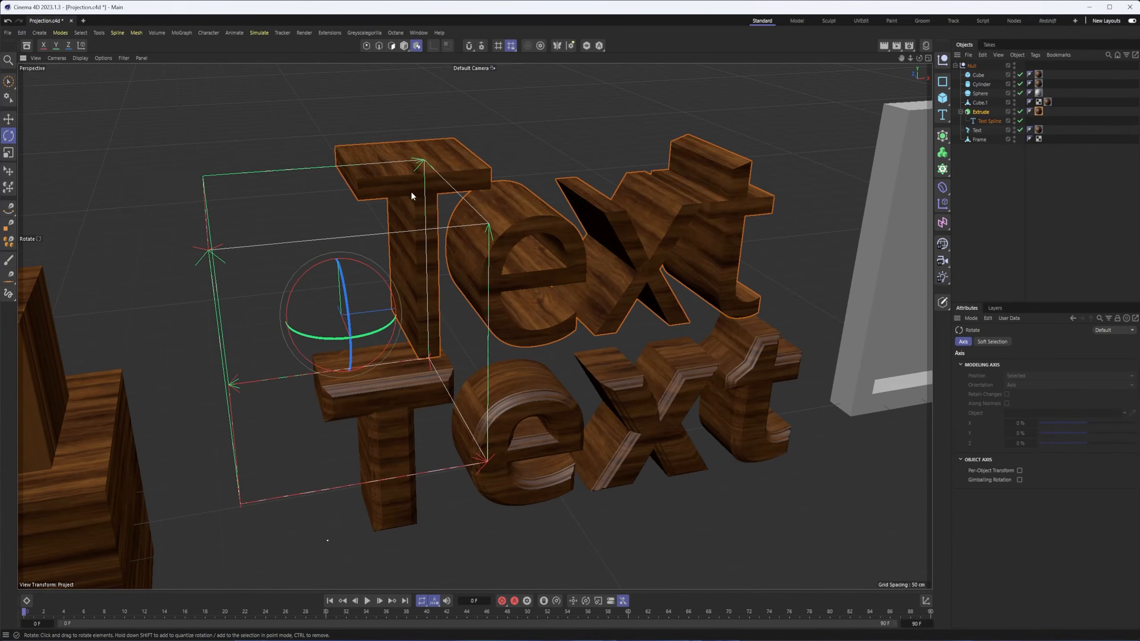
# - Examine how the rotated projection lays the wood grain on the upper text's faces and sides
pyautogui.keyDown('alt'); pyautogui.moveTo(411, 191); pyautogui.dragTo(389, 268); pyautogui.keyUp('alt')
pyautogui.moveTo(464, 185)
pyautogui.keyDown('alt'); pyautogui.mouseDown()
pyautogui.moveTo(409, 197)
pyautogui.moveTo(441, 99)
pyautogui.moveTo(454, 177)
pyautogui.mouseUp(); pyautogui.keyUp('alt')
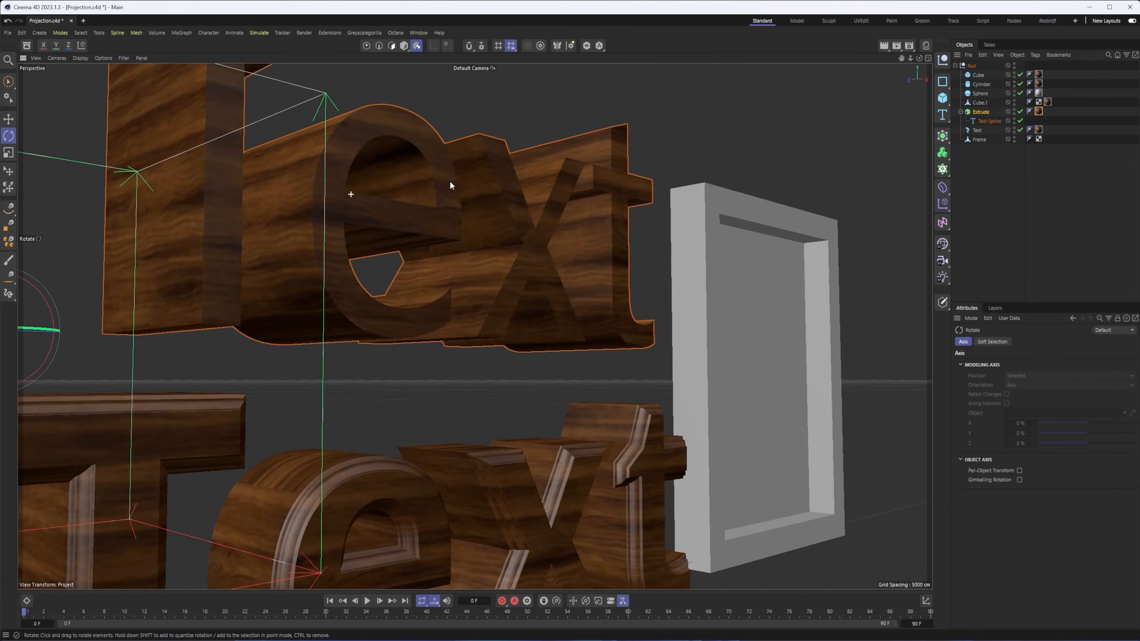
pyautogui.keyDown('alt'); pyautogui.moveTo(315, 165); pyautogui.dragTo(416, 225); pyautogui.keyUp('alt')
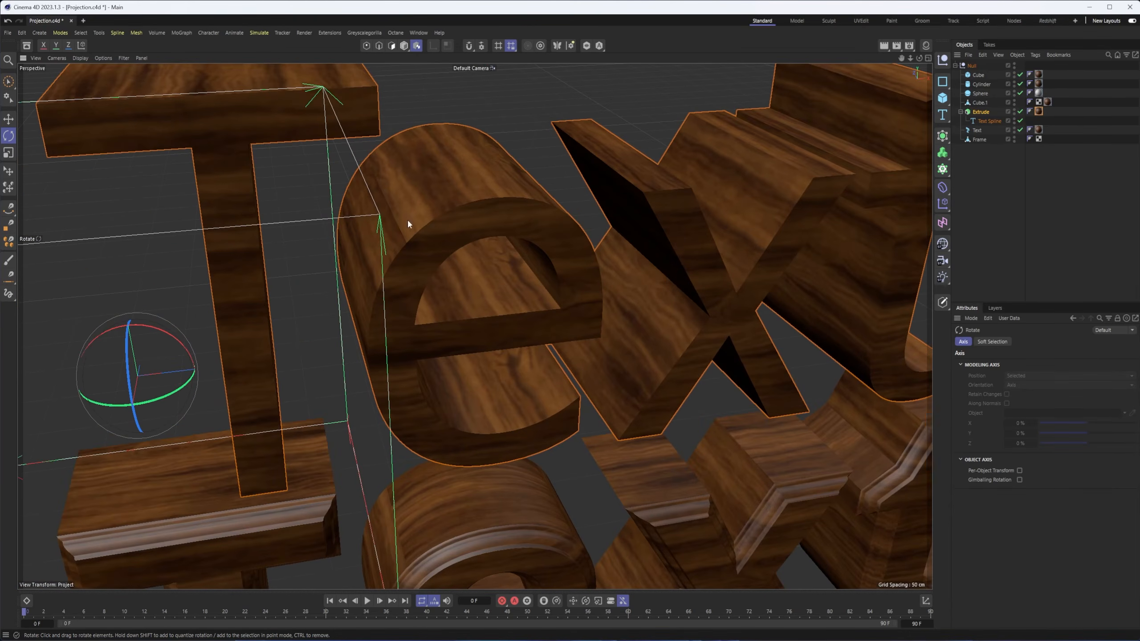
pyautogui.moveTo(357, 307)
pyautogui.keyDown('alt'); pyautogui.mouseDown()
pyautogui.moveTo(364, 298)
pyautogui.moveTo(345, 276)
pyautogui.mouseUp(); pyautogui.keyUp('alt')
pyautogui.keyDown('alt'); pyautogui.moveTo(351, 198); pyautogui.dragTo(404, 201); pyautogui.keyUp('alt')
pyautogui.keyDown('alt'); pyautogui.moveTo(381, 211); pyautogui.dragTo(546, 221, button='right'); pyautogui.keyUp('alt')
pyautogui.keyDown('alt'); pyautogui.moveTo(471, 242); pyautogui.dragTo(469, 239); pyautogui.keyUp('alt')
pyautogui.keyDown('alt'); pyautogui.moveTo(485, 238); pyautogui.dragTo(319, 239, button='right'); pyautogui.keyUp('alt')
pyautogui.keyDown('alt'); pyautogui.moveTo(319, 238); pyautogui.dragTo(589, 263); pyautogui.keyUp('alt')
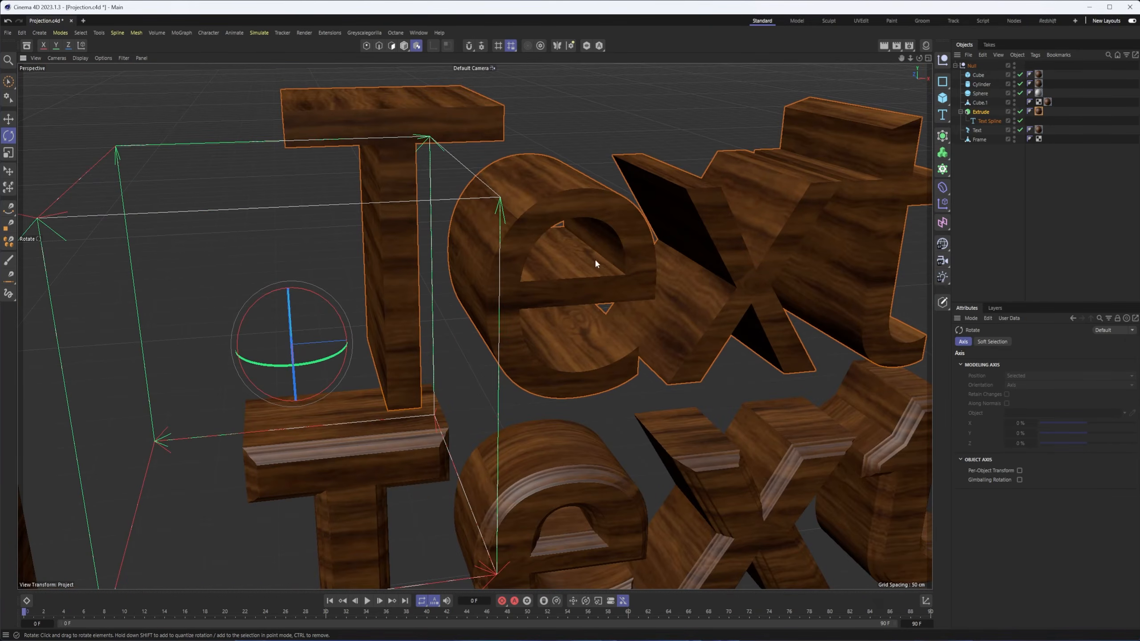
# - Return to Model mode and compare the rotated wood grain on the upper text with the lower text
pyautogui.keyDown('alt'); pyautogui.moveTo(601, 356); pyautogui.dragTo(588, 290, button='middle'); pyautogui.keyUp('alt')
pyautogui.keyDown('alt'); pyautogui.moveTo(623, 298); pyautogui.dragTo(537, 296, button='right'); pyautogui.keyUp('alt')
pyautogui.click(404, 45)
pyautogui.keyDown('alt'); pyautogui.moveTo(487, 153); pyautogui.dragTo(532, 290); pyautogui.keyUp('alt')
pyautogui.keyDown('alt'); pyautogui.moveTo(453, 234); pyautogui.dragTo(508, 241, button='right'); pyautogui.keyUp('alt')
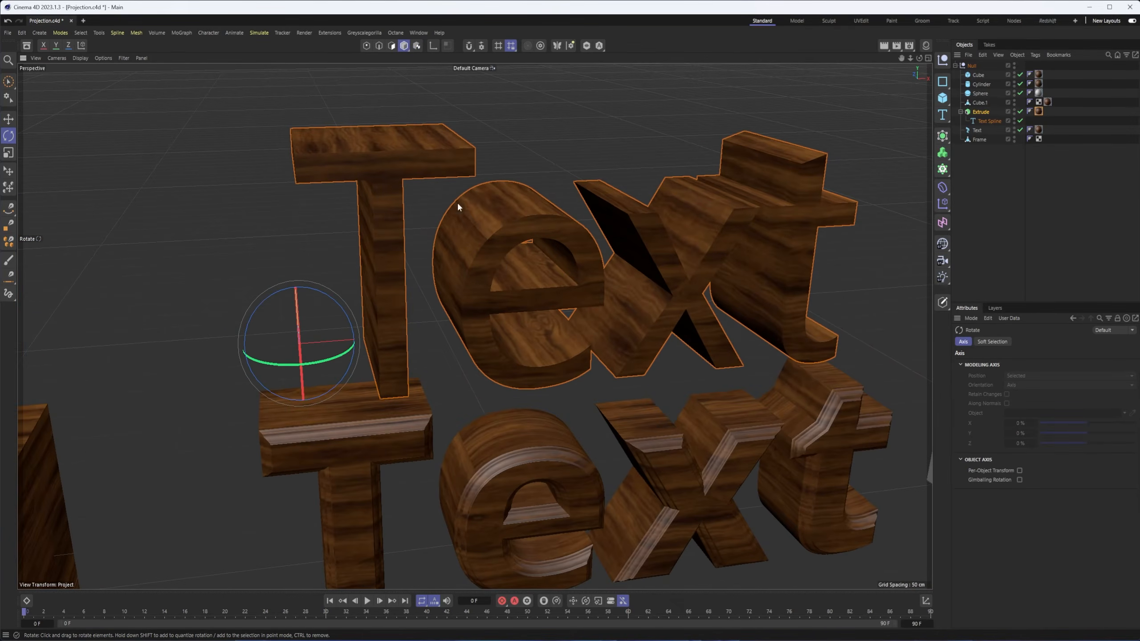
# - Select the Frame object and apply the wood material Mat.1 to it
pyautogui.keyDown('alt'); pyautogui.moveTo(737, 292); pyautogui.dragTo(511, 318, button='right'); pyautogui.keyUp('alt')
pyautogui.keyDown('alt'); pyautogui.moveTo(512, 318); pyautogui.dragTo(456, 311); pyautogui.keyUp('alt')
pyautogui.click(519, 276)
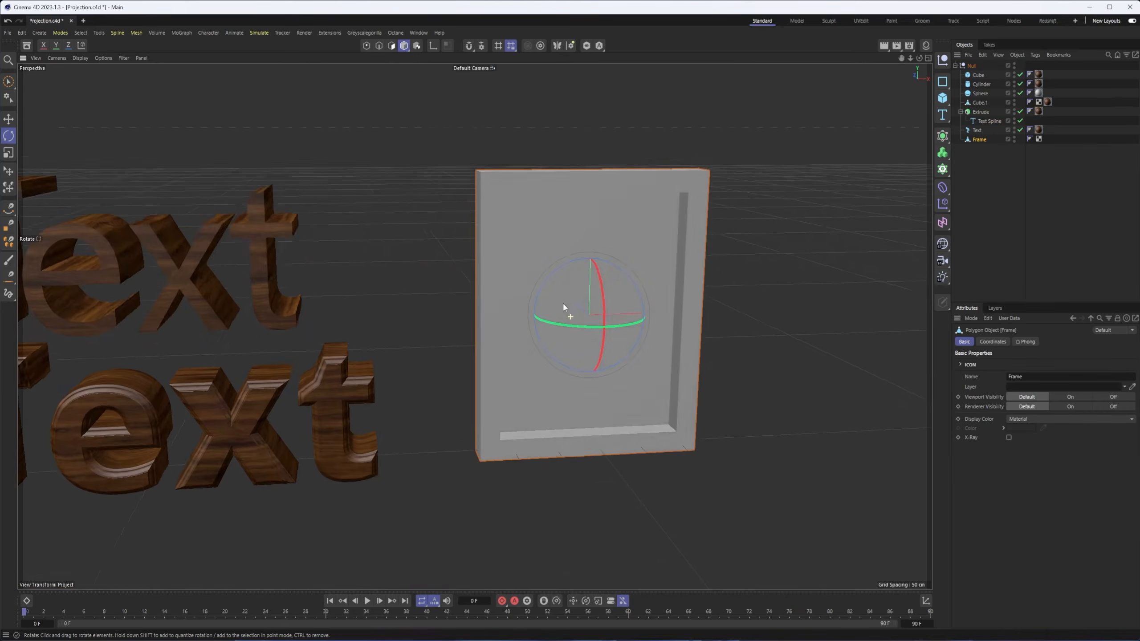
pyautogui.keyDown('alt'); pyautogui.moveTo(562, 304); pyautogui.dragTo(572, 312); pyautogui.keyUp('alt')
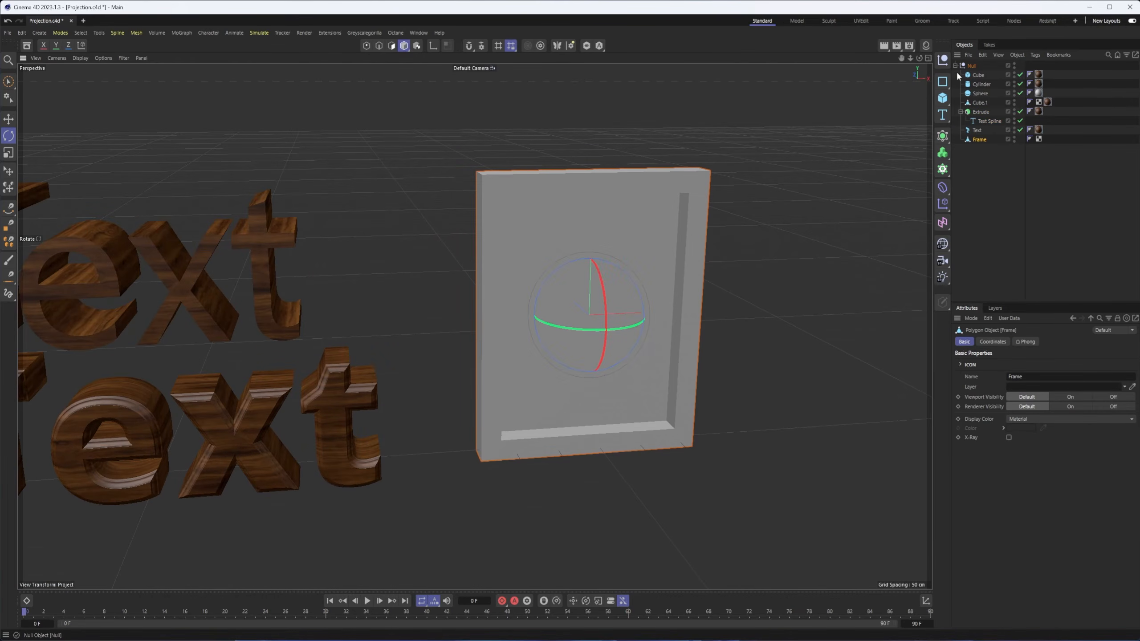
pyautogui.click(925, 45)
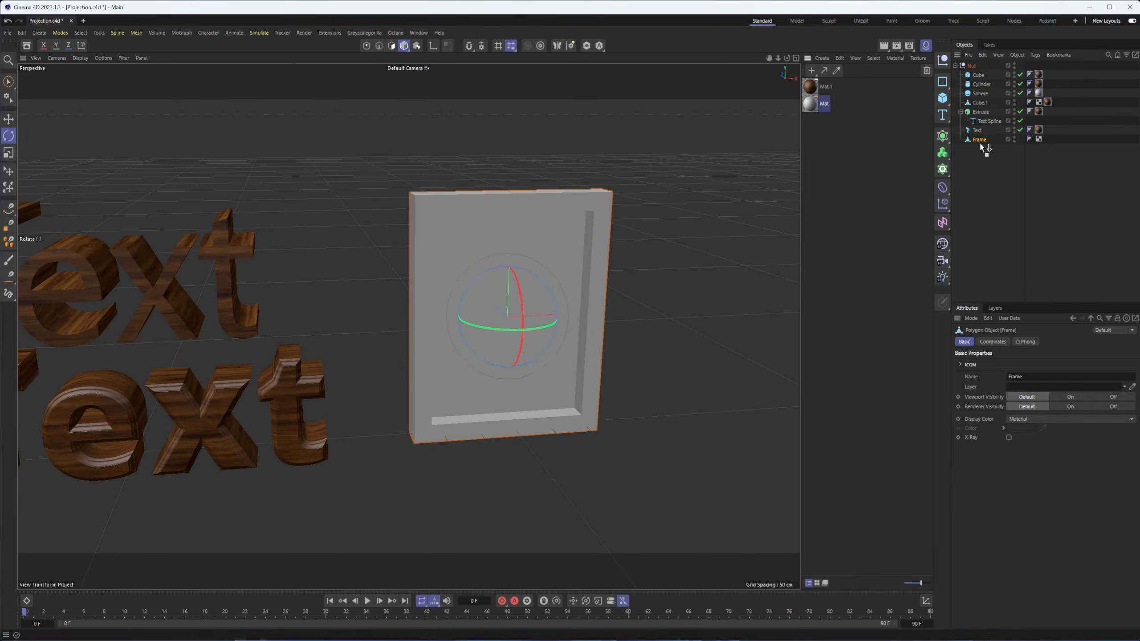
pyautogui.moveTo(981, 145); pyautogui.dragTo(980, 142)
# - Open the material Mat.1 for editing and disable its Reflectance channel
pyautogui.doubleClick(810, 88)
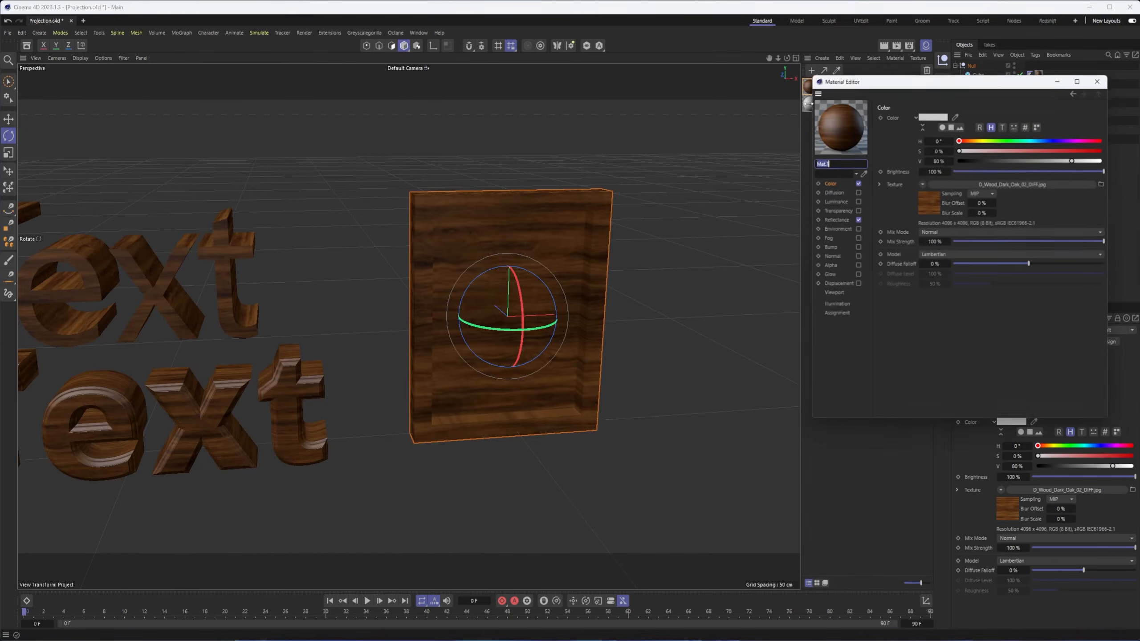
pyautogui.click(857, 220)
pyautogui.keyDown('alt'); pyautogui.moveTo(565, 261); pyautogui.dragTo(583, 235); pyautogui.keyUp('alt')
# - Set the Texture Preview Size of Mat.1 to No Scaling in its viewport settings and close the material editor
pyautogui.click(833, 294)
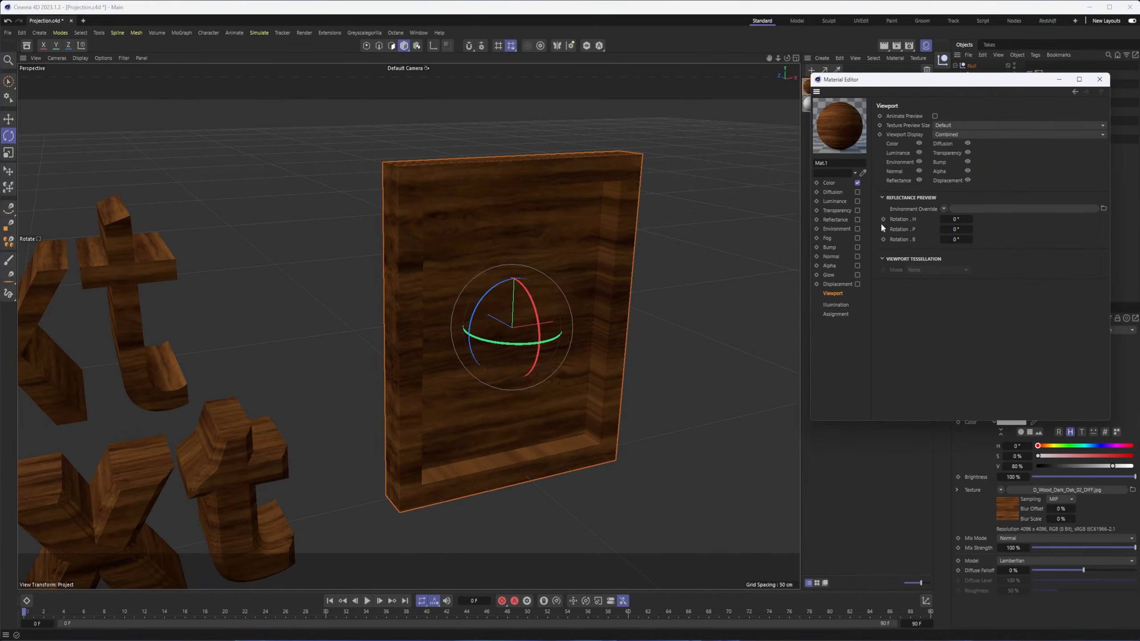
pyautogui.moveTo(875, 82); pyautogui.dragTo(848, 78)
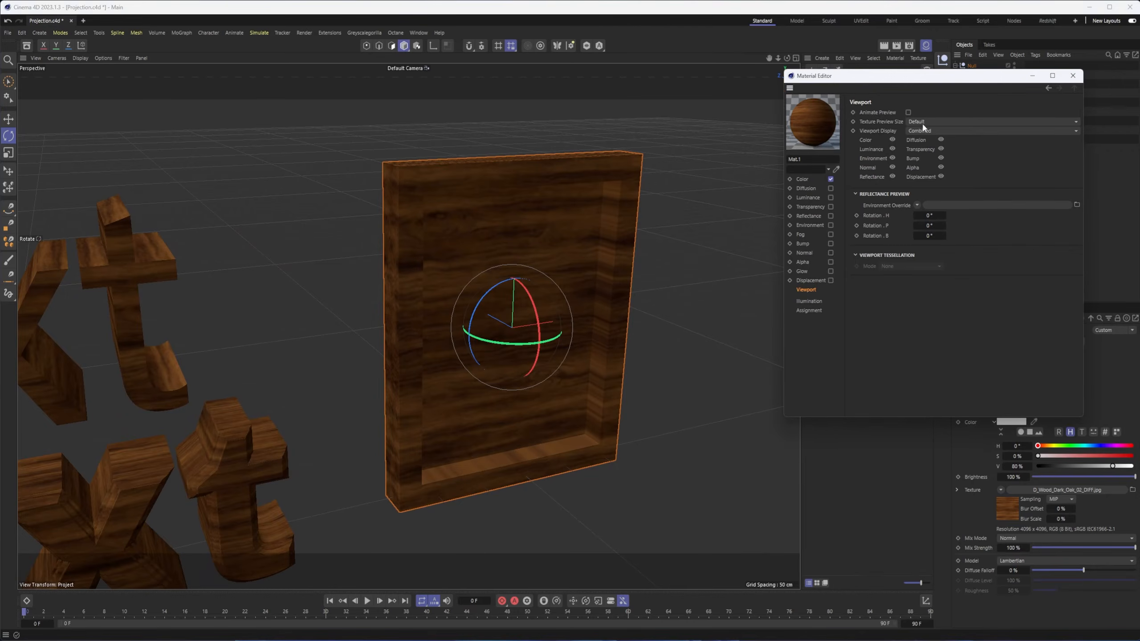
pyautogui.click(917, 123)
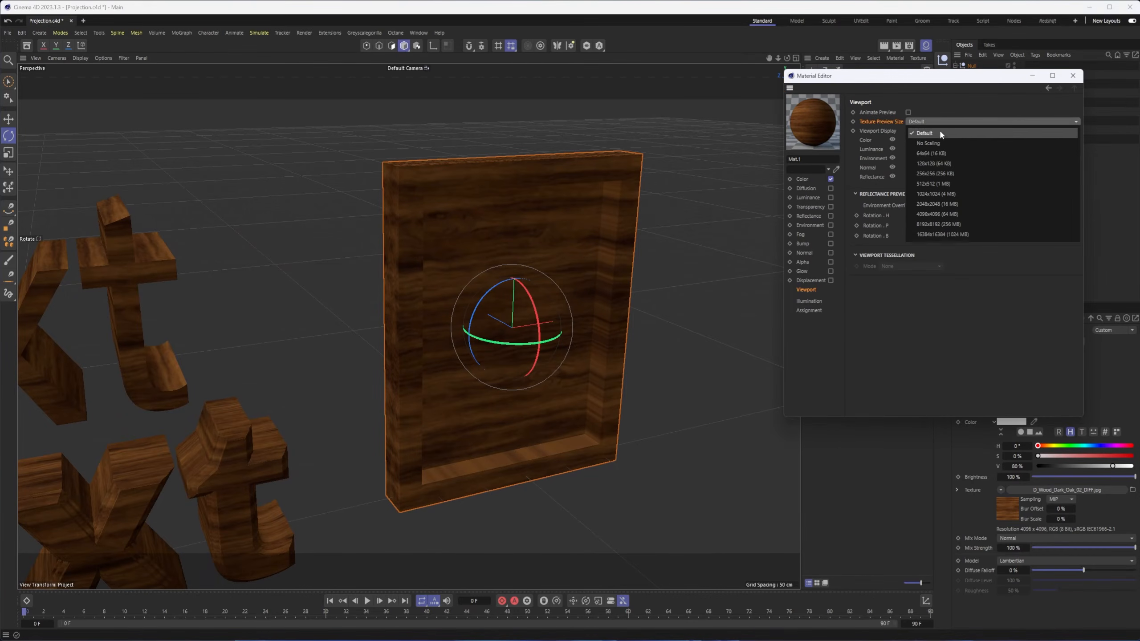
pyautogui.click(940, 144)
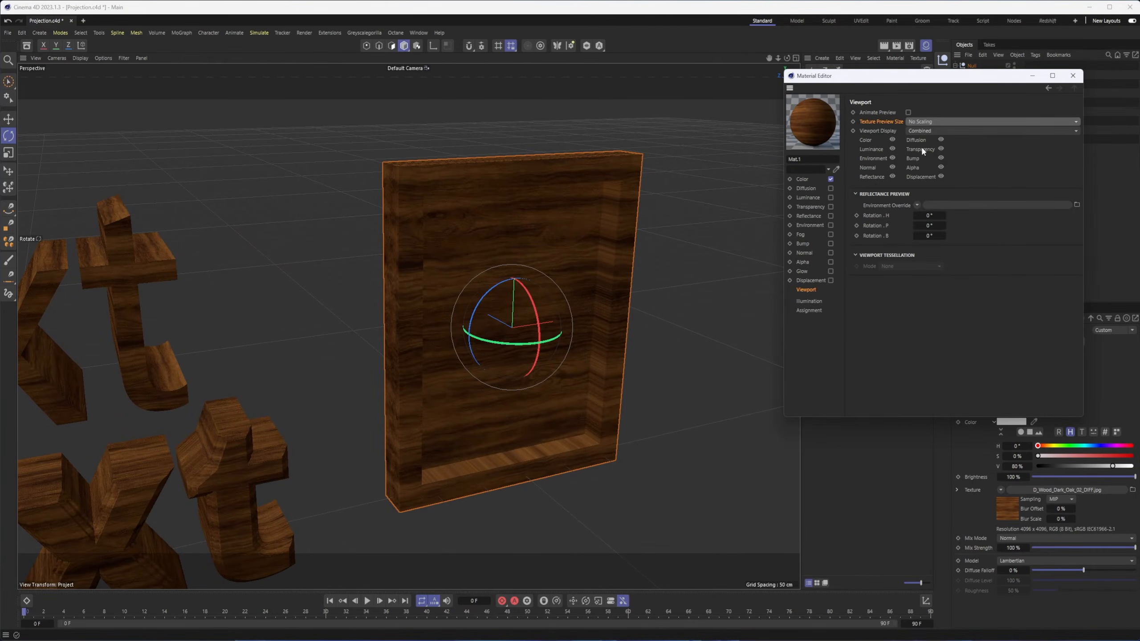
pyautogui.moveTo(470, 183)
pyautogui.keyDown('alt'); pyautogui.mouseDown()
pyautogui.moveTo(422, 185)
pyautogui.moveTo(517, 191)
pyautogui.moveTo(471, 186)
pyautogui.mouseUp(); pyautogui.keyUp('alt')
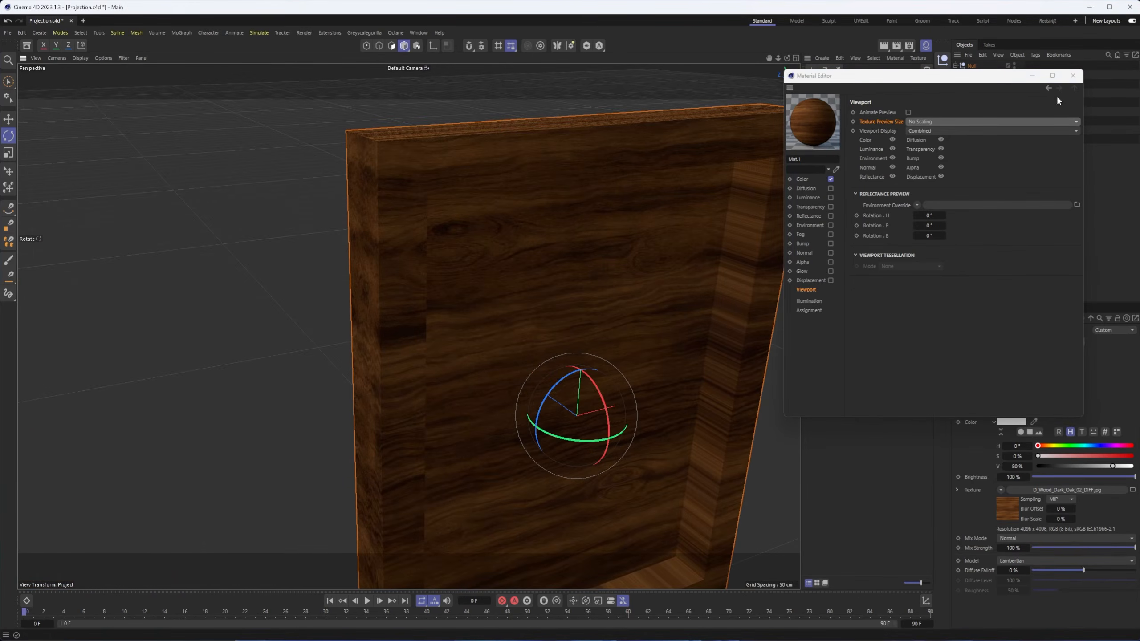
pyautogui.click(1072, 76)
# - Set the projection of the Frame's material tag to Cubic
pyautogui.click(1040, 141)
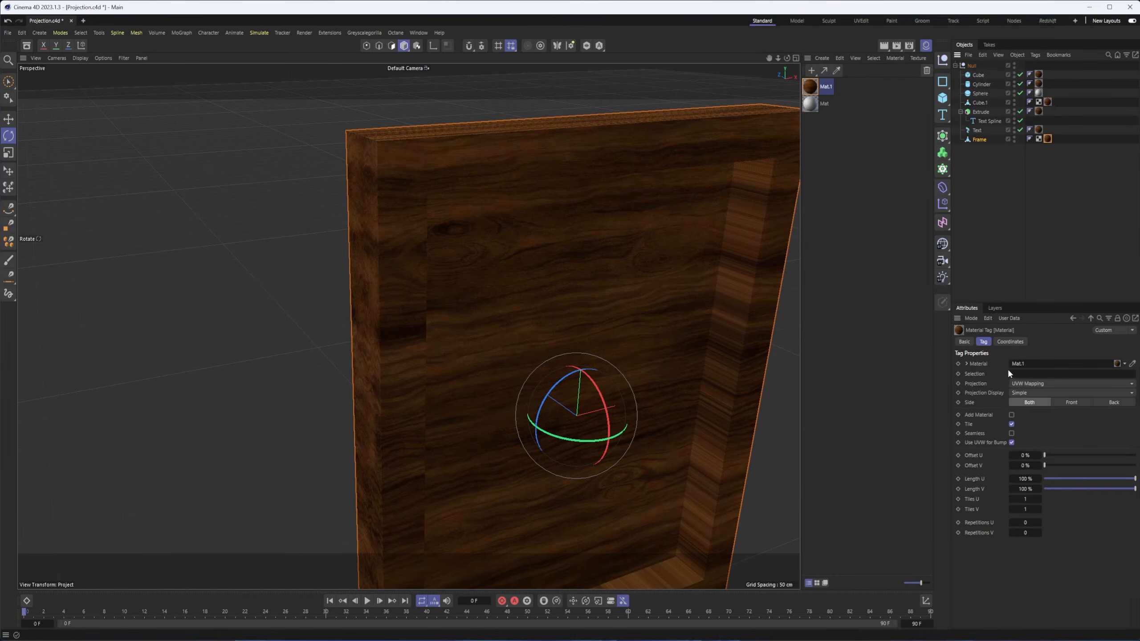
pyautogui.keyDown('alt'); pyautogui.moveTo(547, 148); pyautogui.dragTo(407, 149); pyautogui.keyUp('alt')
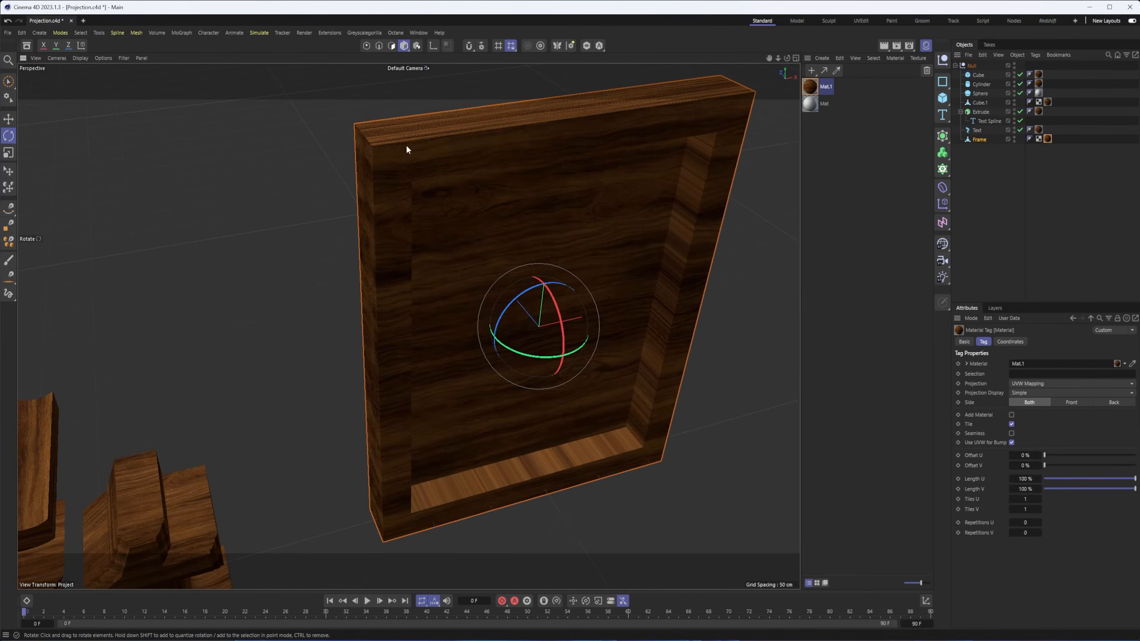
pyautogui.keyDown('alt'); pyautogui.moveTo(483, 143); pyautogui.dragTo(431, 113); pyautogui.keyUp('alt')
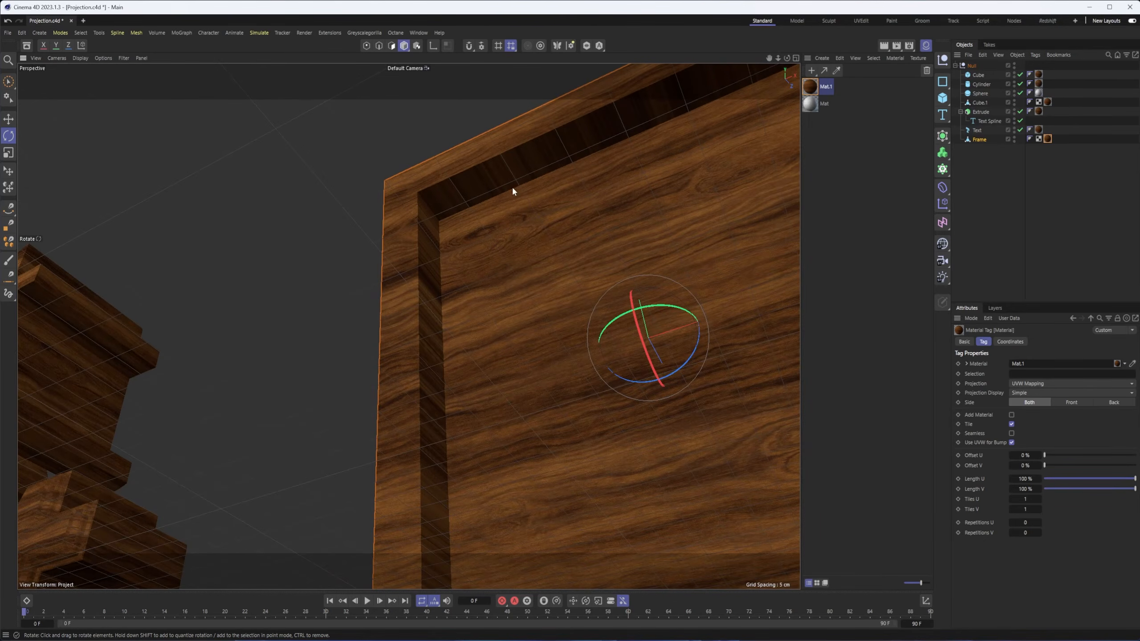
pyautogui.keyDown('alt'); pyautogui.moveTo(520, 187); pyautogui.dragTo(590, 270); pyautogui.keyUp('alt')
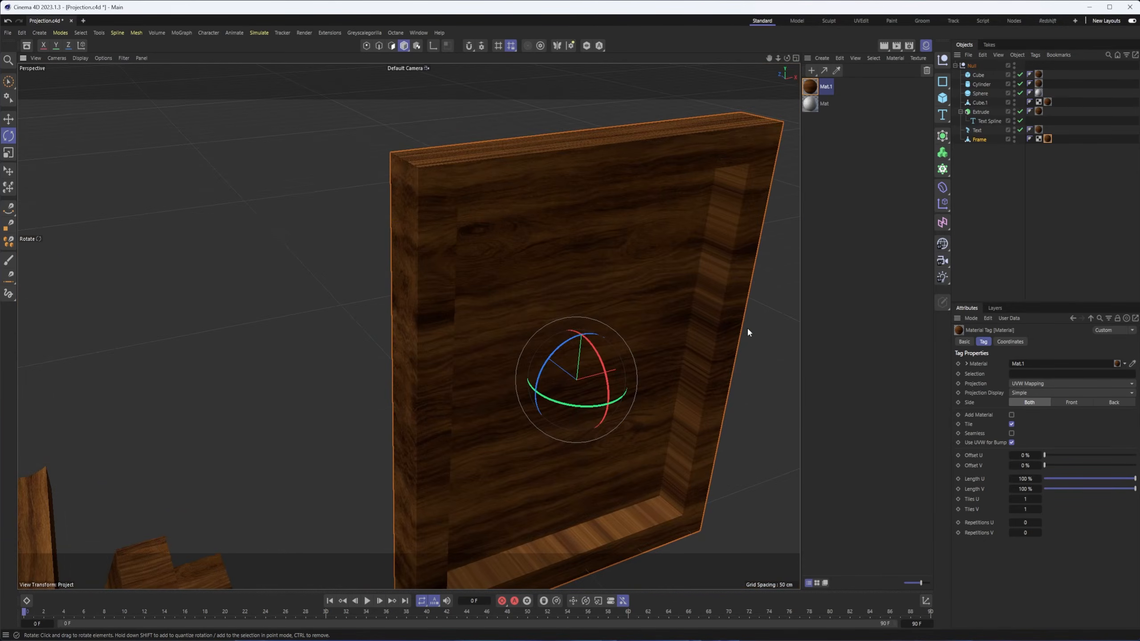
pyautogui.click(1032, 385)
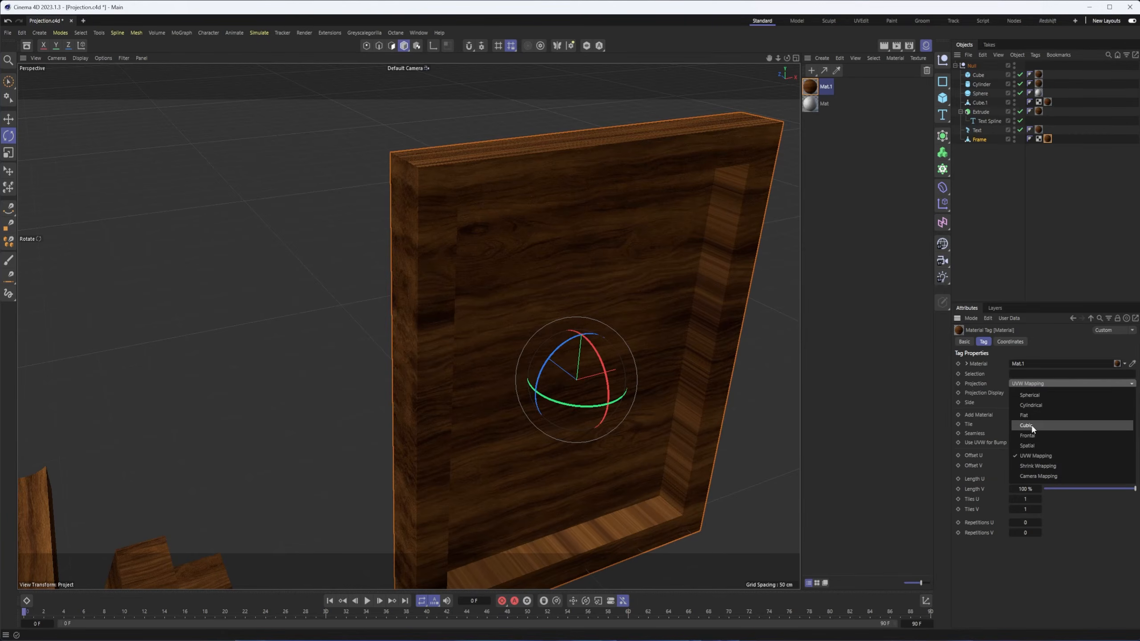
pyautogui.click(1077, 425)
pyautogui.keyDown('alt'); pyautogui.moveTo(445, 288); pyautogui.dragTo(468, 256); pyautogui.keyUp('alt')
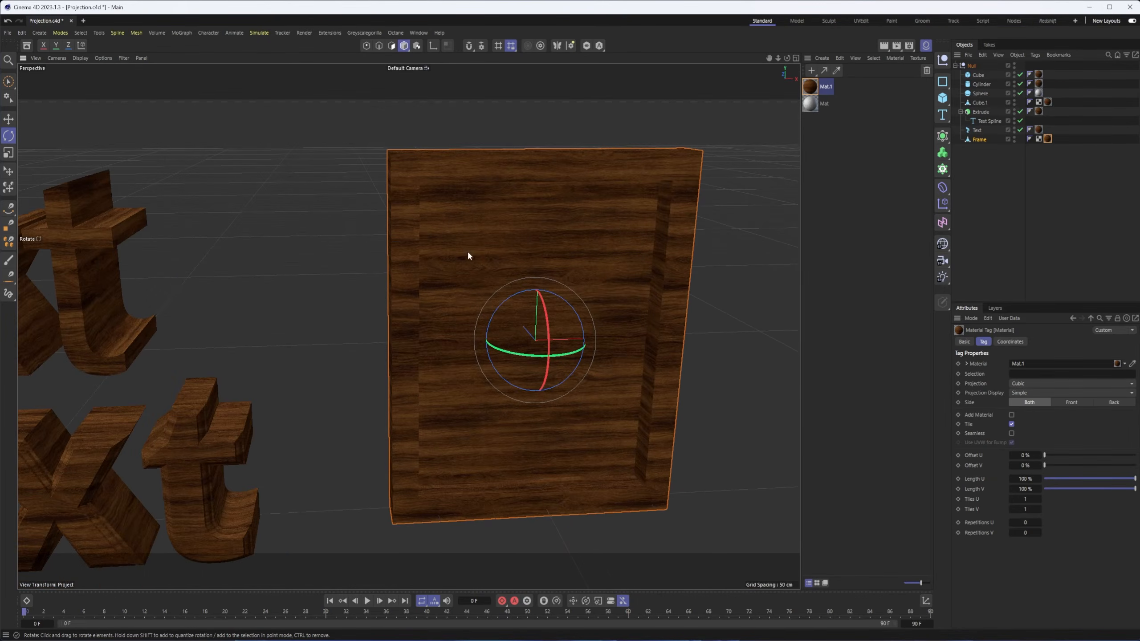
# - Rotate the Frame's cubic texture projection a quarter turn in Texture mode so the grain runs vertically, and return to Model mode
pyautogui.click(416, 46)
pyautogui.moveTo(509, 300); pyautogui.dragTo(477, 384)
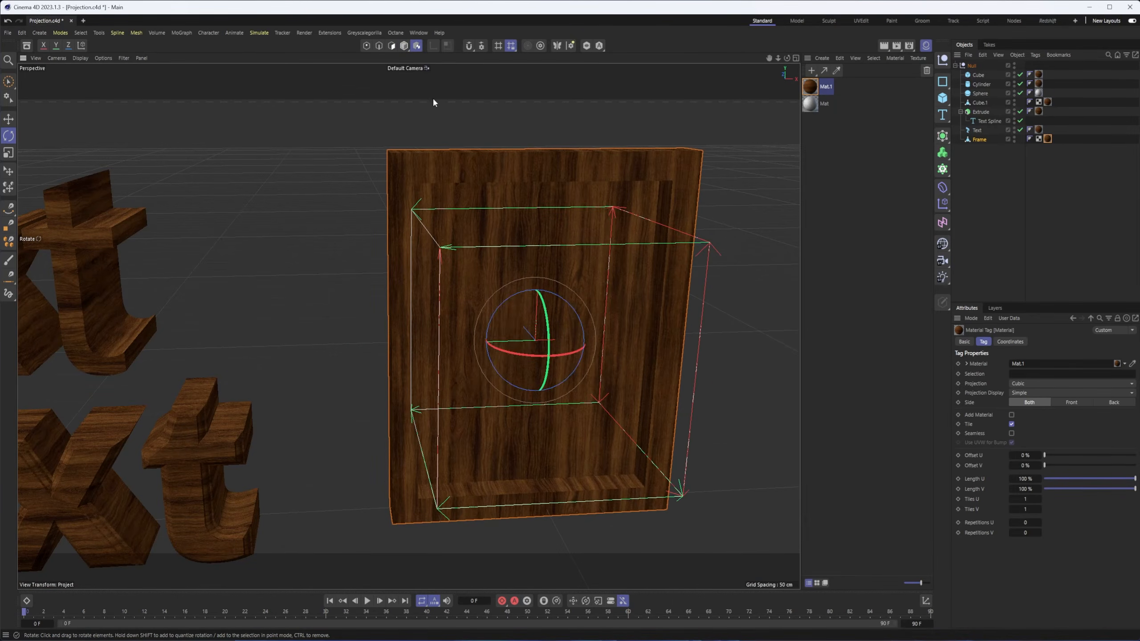
pyautogui.click(404, 45)
# - Examine how the vertical wood grain runs across the Frame's top edge, side boards and recessed panel
pyautogui.keyDown('alt'); pyautogui.moveTo(481, 199); pyautogui.dragTo(504, 214); pyautogui.keyUp('alt')
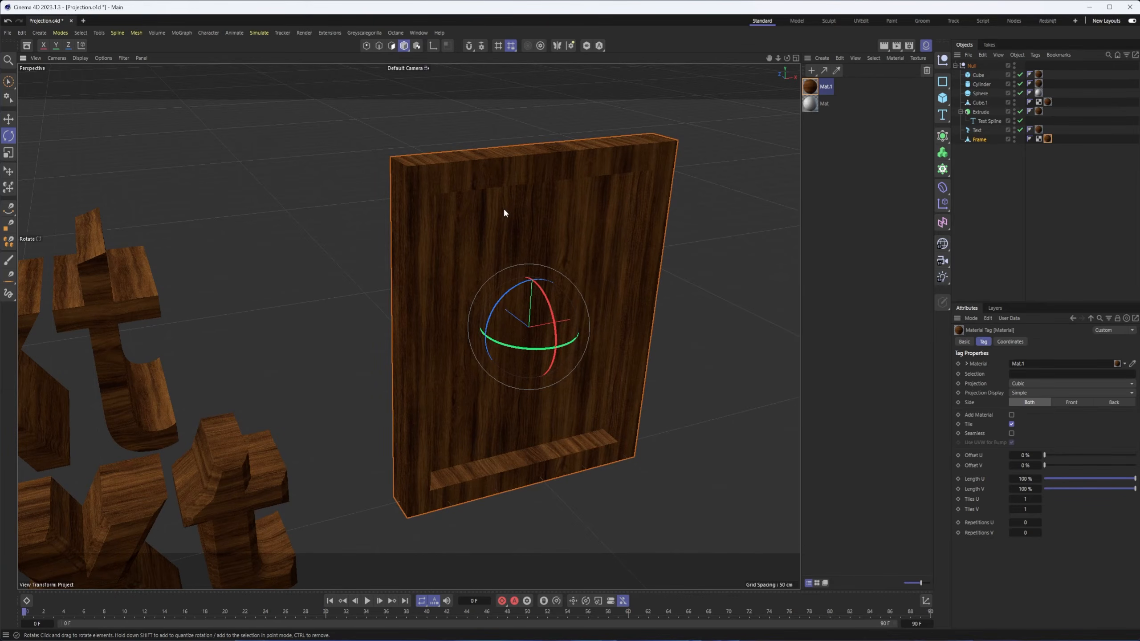
pyautogui.keyDown('alt'); pyautogui.moveTo(500, 200); pyautogui.dragTo(458, 183); pyautogui.keyUp('alt')
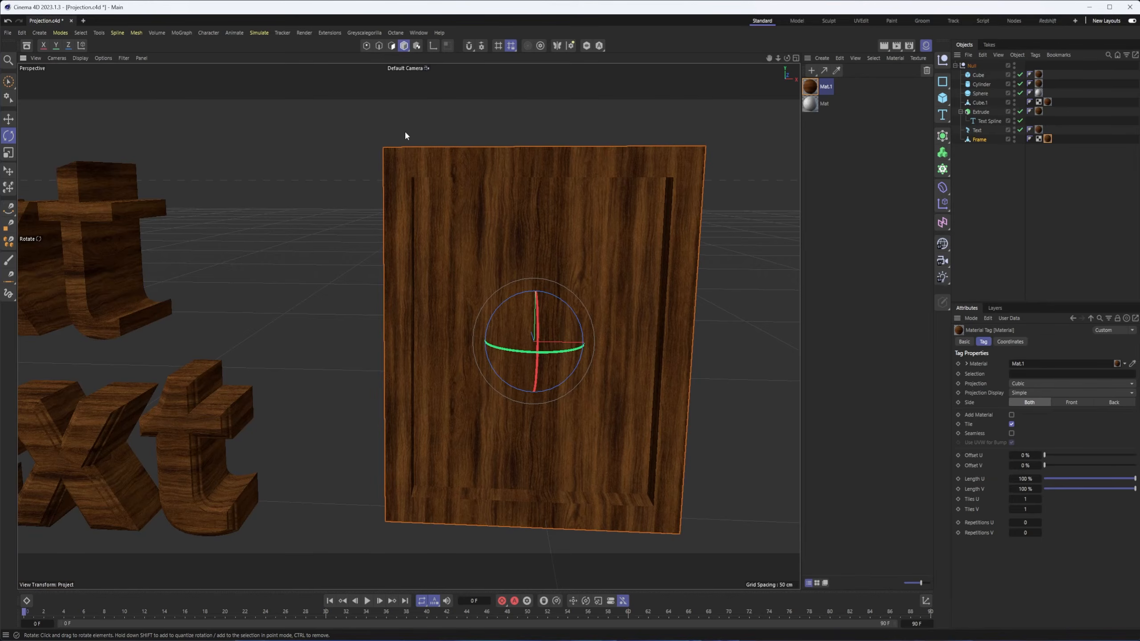
pyautogui.keyDown('alt'); pyautogui.moveTo(488, 277); pyautogui.dragTo(522, 292); pyautogui.keyUp('alt')
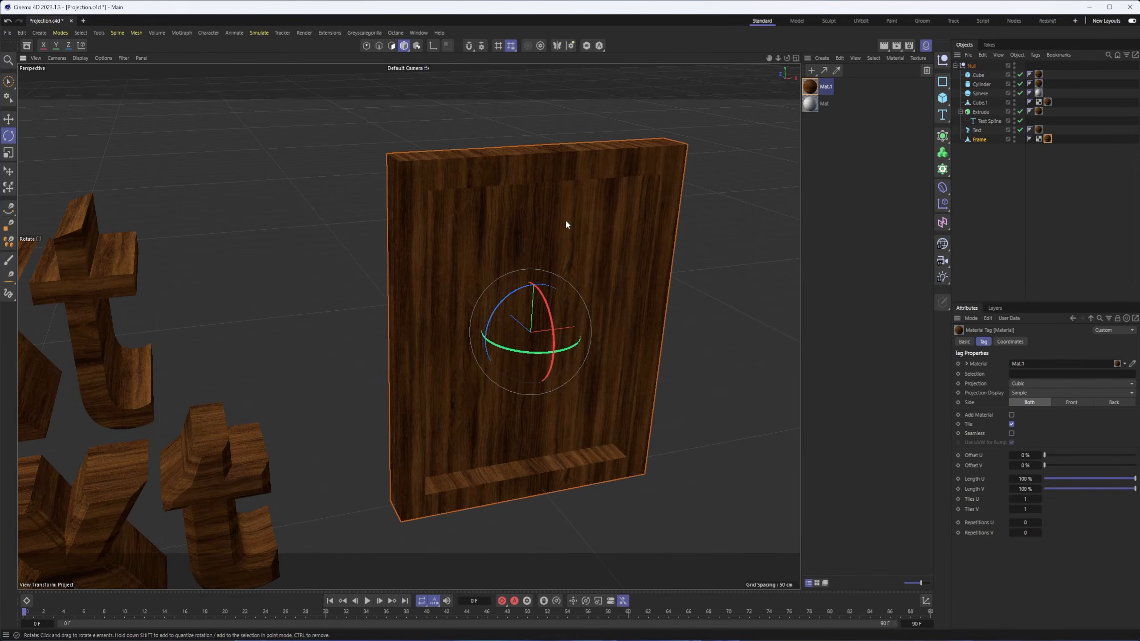
pyautogui.moveTo(578, 218)
pyautogui.keyDown('alt'); pyautogui.mouseDown()
pyautogui.moveTo(565, 199)
pyautogui.moveTo(579, 207)
pyautogui.mouseUp(); pyautogui.keyUp('alt')
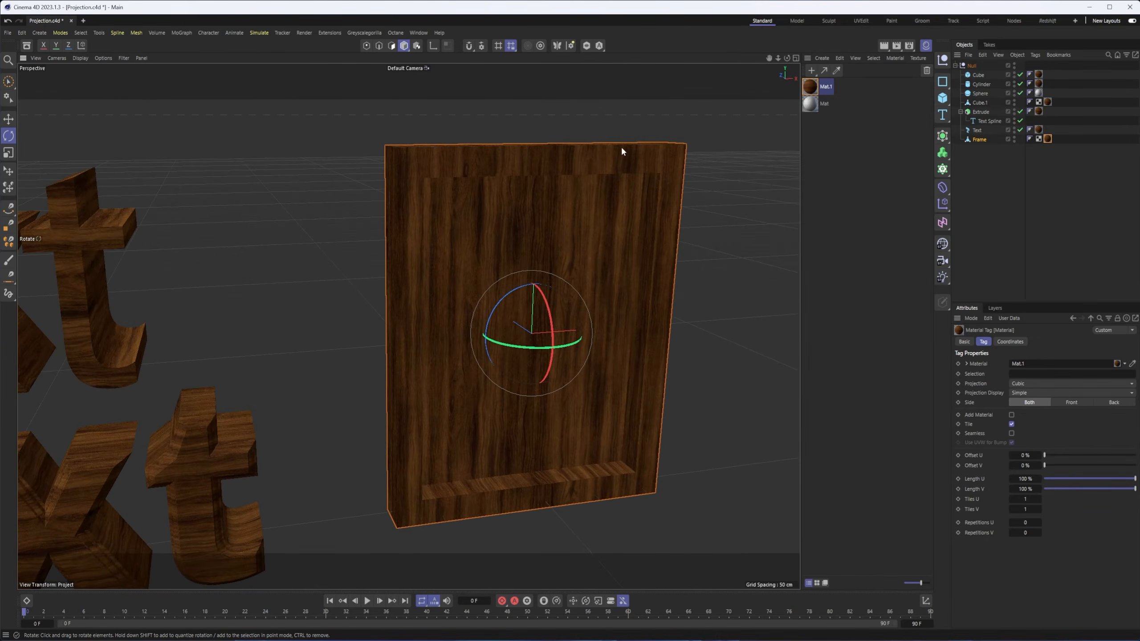
pyautogui.keyDown('alt'); pyautogui.moveTo(562, 274); pyautogui.dragTo(530, 255); pyautogui.keyUp('alt')
pyautogui.keyDown('alt'); pyautogui.moveTo(496, 208); pyautogui.dragTo(558, 208, button='right'); pyautogui.keyUp('alt')
pyautogui.keyDown('alt'); pyautogui.moveTo(557, 208); pyautogui.dragTo(625, 268, button='middle'); pyautogui.keyUp('alt')
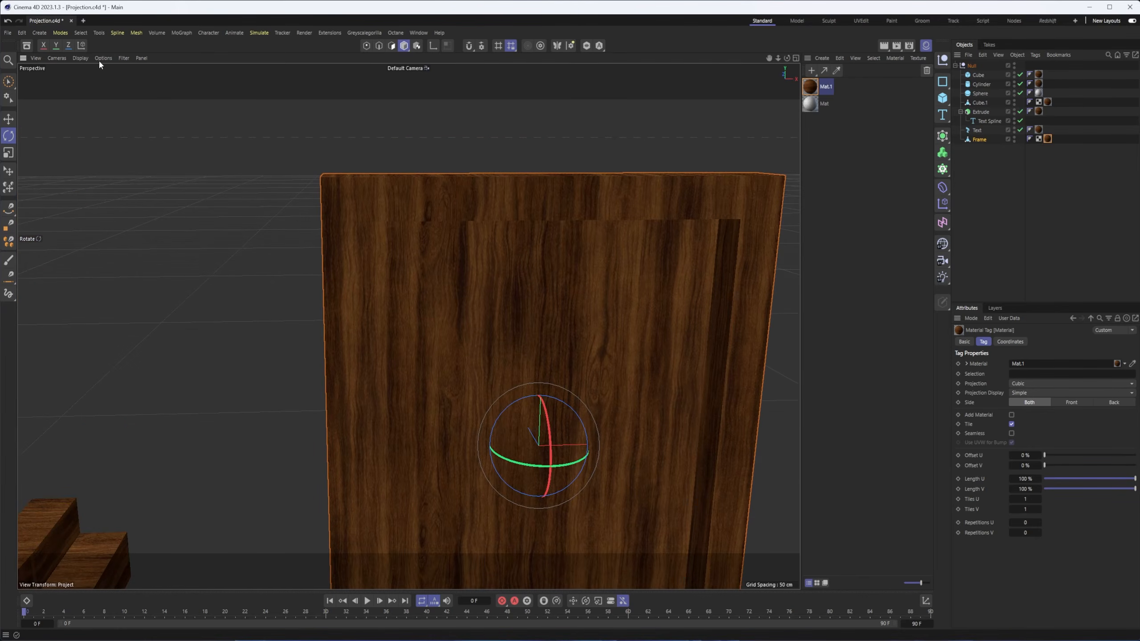
# - Change the viewport's display shading and show the Frame's corner joints in Edge mode
pyautogui.click(83, 58)
pyautogui.click(96, 95)
pyautogui.keyDown('alt'); pyautogui.moveTo(321, 191); pyautogui.dragTo(374, 197, button='right'); pyautogui.keyUp('alt')
pyautogui.keyDown('alt'); pyautogui.moveTo(374, 196); pyautogui.dragTo(394, 197); pyautogui.keyUp('alt')
pyautogui.click(425, 223)
pyautogui.keyDown('alt'); pyautogui.moveTo(518, 244); pyautogui.dragTo(446, 243, button='middle'); pyautogui.keyUp('alt')
pyautogui.click(379, 45)
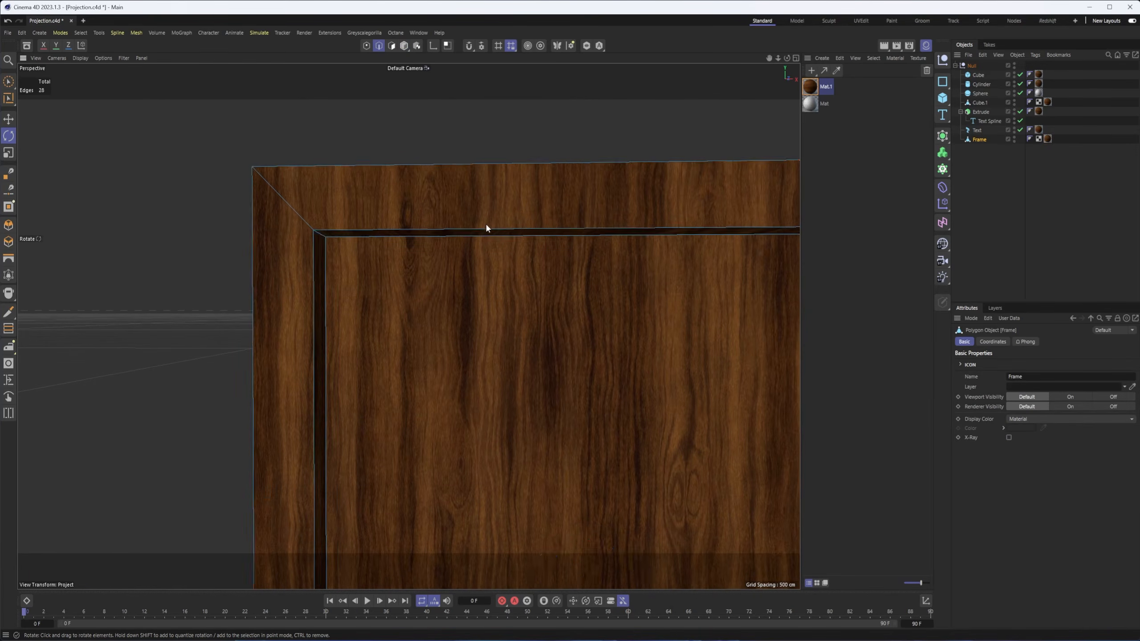
pyautogui.keyDown('alt'); pyautogui.moveTo(486, 227); pyautogui.dragTo(441, 227, button='right'); pyautogui.keyUp('alt')
# - Select the front and inner faces of the Frame's top board in Polygon mode
pyautogui.click(391, 45)
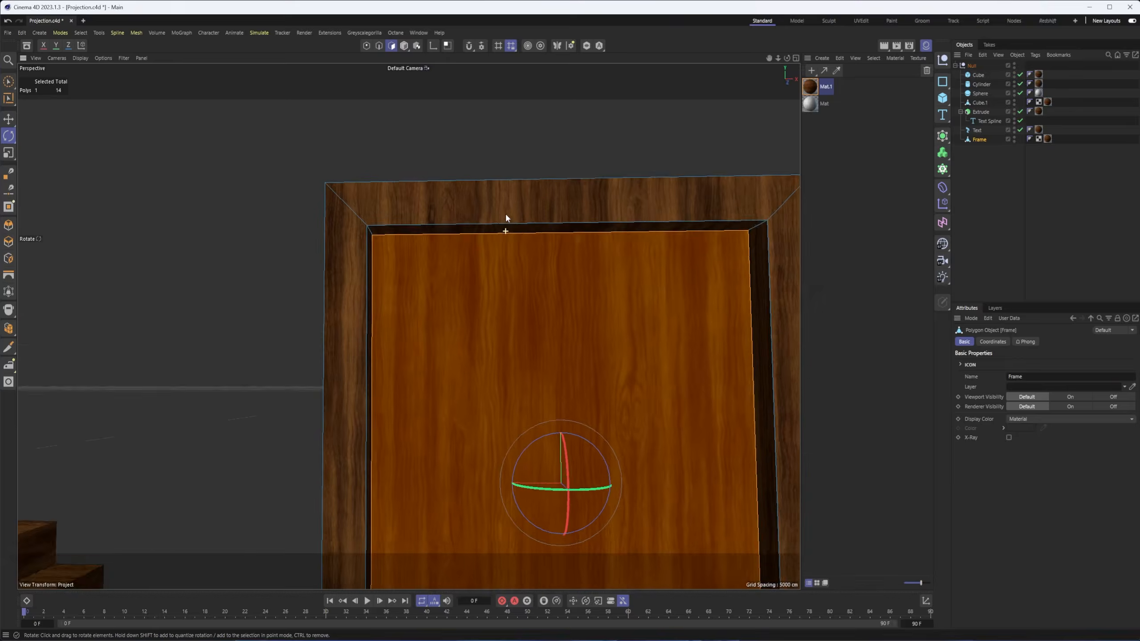
pyautogui.keyDown('alt'); pyautogui.moveTo(506, 214); pyautogui.dragTo(504, 200); pyautogui.keyUp('alt')
pyautogui.click(503, 199)
pyautogui.keyDown('alt'); pyautogui.moveTo(424, 250); pyautogui.dragTo(422, 279); pyautogui.keyUp('alt')
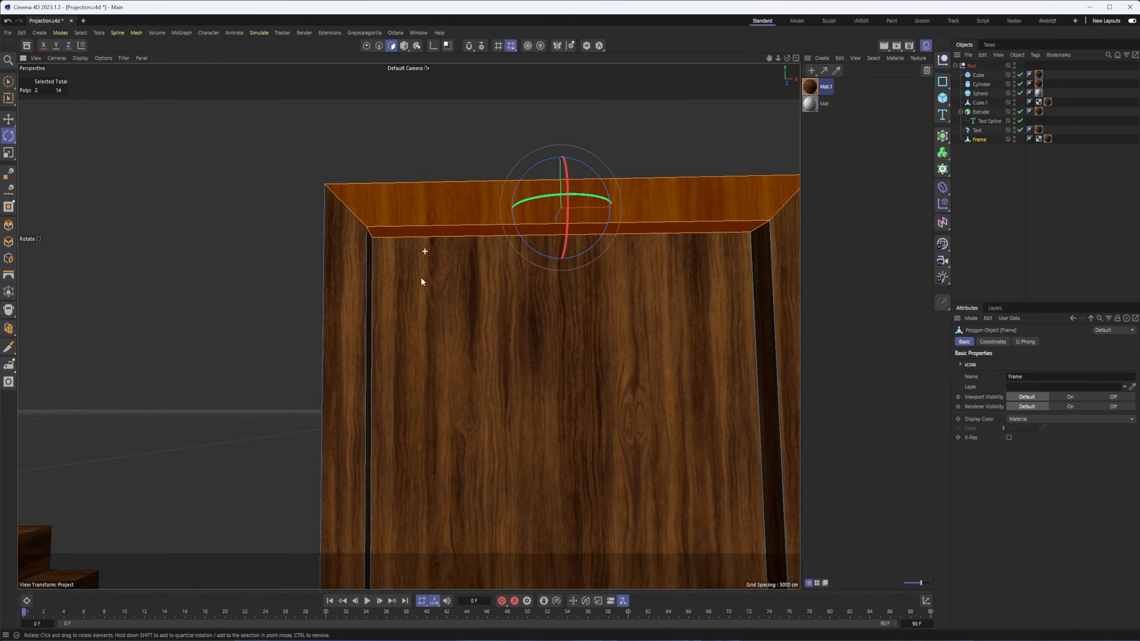
# - Select the front and inner faces of the Frame's left board, and do the same for its right board
pyautogui.click(358, 284)
pyautogui.keyDown('shift'); pyautogui.click(371, 289); pyautogui.keyUp('shift')
pyautogui.keyDown('alt'); pyautogui.moveTo(453, 334); pyautogui.dragTo(480, 371); pyautogui.keyUp('alt')
pyautogui.keyDown('alt'); pyautogui.moveTo(563, 418); pyautogui.dragTo(493, 341, button='middle'); pyautogui.keyUp('alt')
pyautogui.keyDown('alt'); pyautogui.moveTo(638, 338); pyautogui.dragTo(674, 333); pyautogui.keyUp('alt')
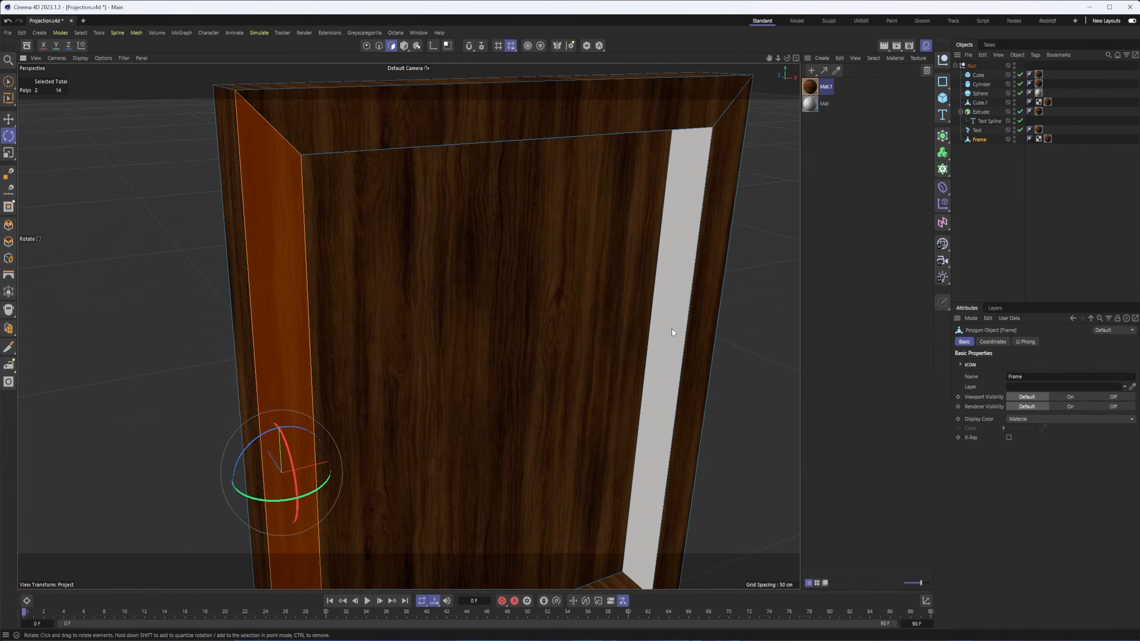
pyautogui.click(675, 333)
pyautogui.keyDown('shift'); pyautogui.click(704, 333); pyautogui.keyUp('shift')
pyautogui.keyDown('alt'); pyautogui.moveTo(702, 341); pyautogui.dragTo(652, 254, button='middle'); pyautogui.keyUp('alt')
# - Select the front and inner faces of the Frame's bottom board
pyautogui.click(533, 442)
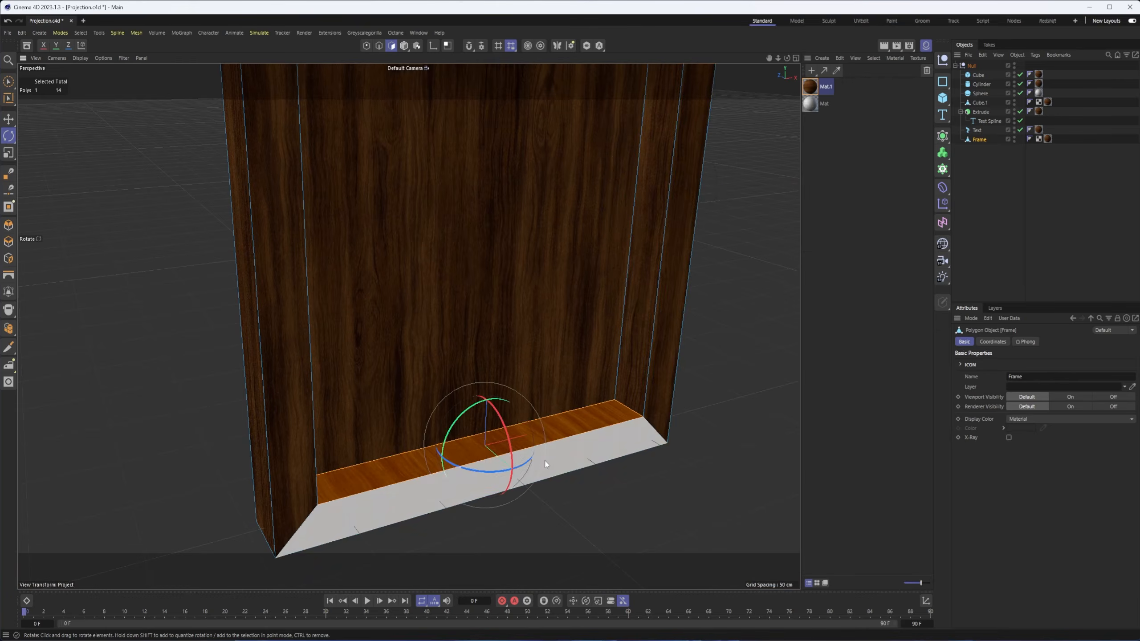
pyautogui.keyDown('alt'); pyautogui.moveTo(545, 461); pyautogui.dragTo(474, 463); pyautogui.keyUp('alt')
pyautogui.keyDown('shift'); pyautogui.click(474, 463); pyautogui.keyUp('shift')
# - Examine the grain direction on the Frame's horizontal and vertical boards and where they meet at the mitred corners
pyautogui.keyDown('alt'); pyautogui.moveTo(335, 396); pyautogui.dragTo(421, 424, button='middle'); pyautogui.keyUp('alt')
pyautogui.keyDown('alt'); pyautogui.moveTo(422, 424); pyautogui.dragTo(407, 364); pyautogui.keyUp('alt')
pyautogui.keyDown('alt'); pyautogui.moveTo(426, 233); pyautogui.dragTo(406, 326, button='middle'); pyautogui.keyUp('alt')
pyautogui.keyDown('alt'); pyautogui.moveTo(407, 326); pyautogui.dragTo(363, 363); pyautogui.keyUp('alt')
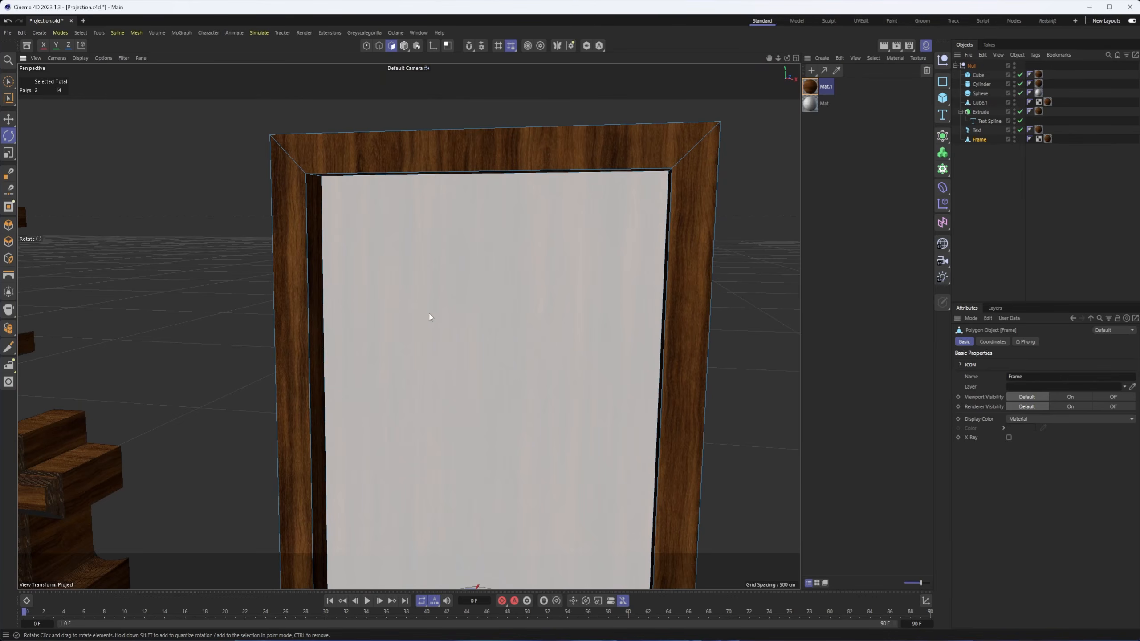
pyautogui.moveTo(429, 317)
pyautogui.keyDown('alt'); pyautogui.mouseDown()
pyautogui.moveTo(344, 329)
pyautogui.moveTo(353, 312)
pyautogui.moveTo(430, 321)
pyautogui.moveTo(361, 248)
pyautogui.moveTo(414, 310)
pyautogui.mouseUp(); pyautogui.keyUp('alt')
pyautogui.keyDown('alt'); pyautogui.moveTo(413, 368); pyautogui.dragTo(513, 274); pyautogui.keyUp('alt')
pyautogui.scroll(6, 354, 222)
pyautogui.scroll(-4, 470, 244)
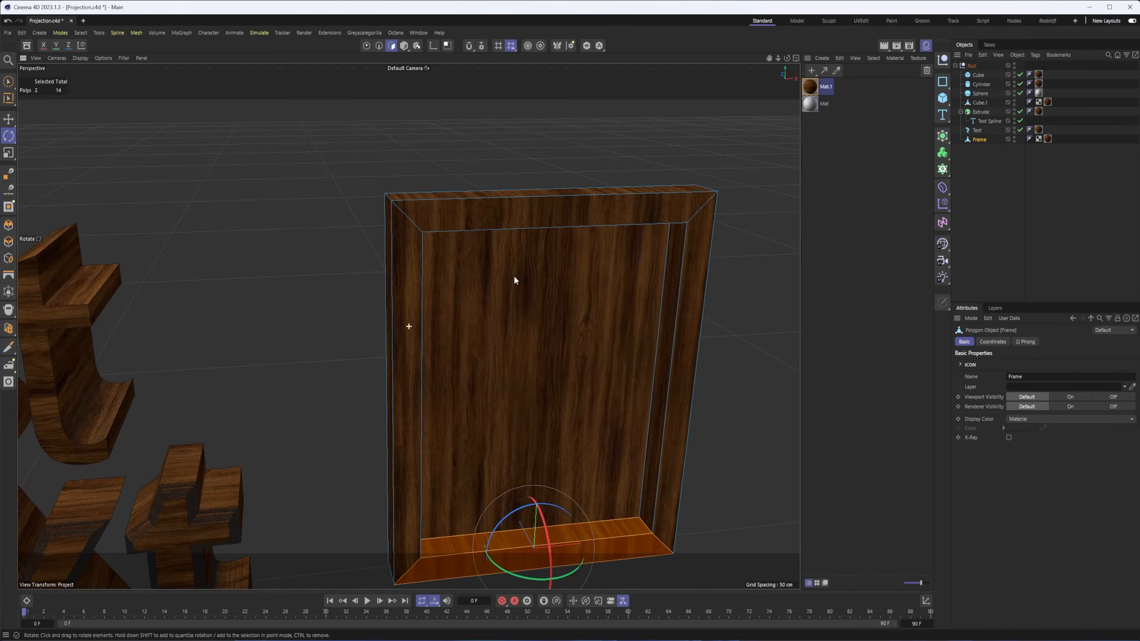
# - Add the top board's front, inner and outer faces and the bottom board's underside to the polygon selection
pyautogui.keyDown('alt'); pyautogui.moveTo(513, 274); pyautogui.dragTo(449, 181, button='middle'); pyautogui.keyUp('alt')
pyautogui.keyDown('alt'); pyautogui.moveTo(488, 198); pyautogui.dragTo(481, 144); pyautogui.keyUp('alt')
pyautogui.keyDown('shift'); pyautogui.click(486, 134); pyautogui.keyUp('shift')
pyautogui.keyDown('shift'); pyautogui.click(487, 110); pyautogui.keyUp('shift')
pyautogui.keyDown('alt'); pyautogui.moveTo(540, 101); pyautogui.dragTo(699, 292); pyautogui.keyUp('alt')
pyautogui.keyDown('shift'); pyautogui.click(502, 108); pyautogui.keyUp('shift')
pyautogui.keyDown('shift'); pyautogui.click(471, 408); pyautogui.keyUp('shift')
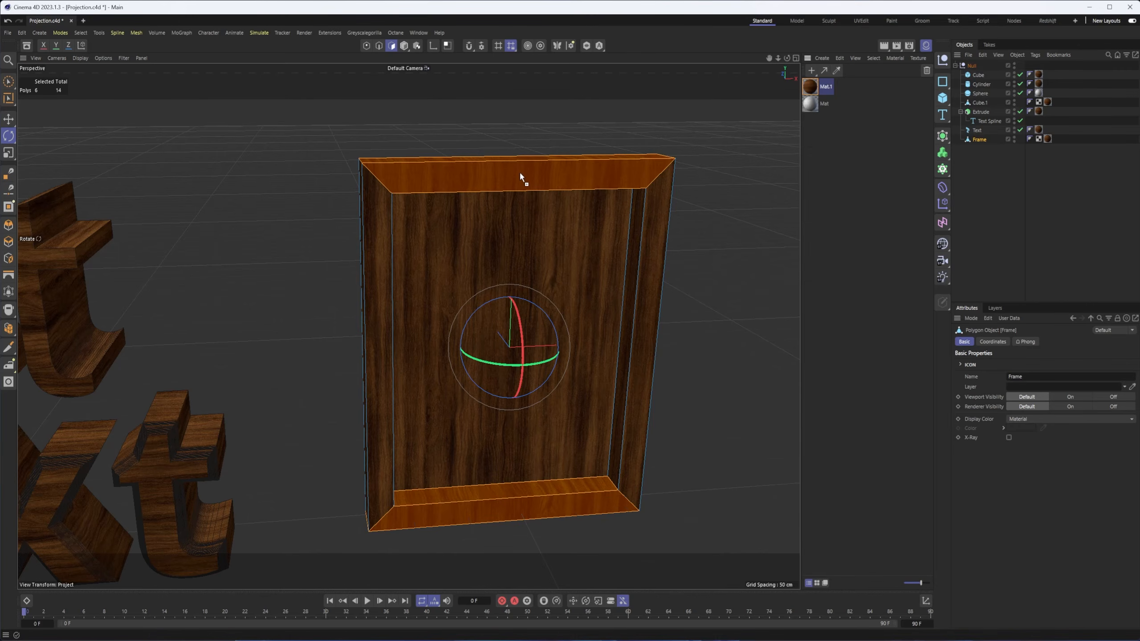
# - Apply Mat.1 to the selected faces of the Frame and replace the new material tag's material with Mat
pyautogui.moveTo(520, 172); pyautogui.dragTo(520, 173)
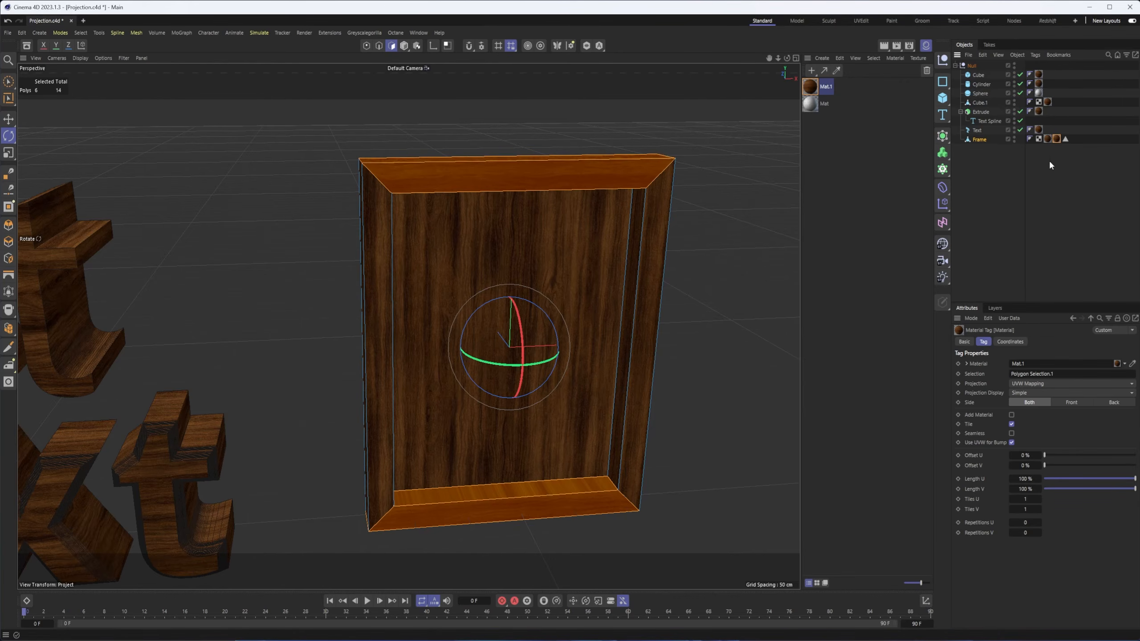
pyautogui.moveTo(1044, 380); pyautogui.dragTo(1041, 365)
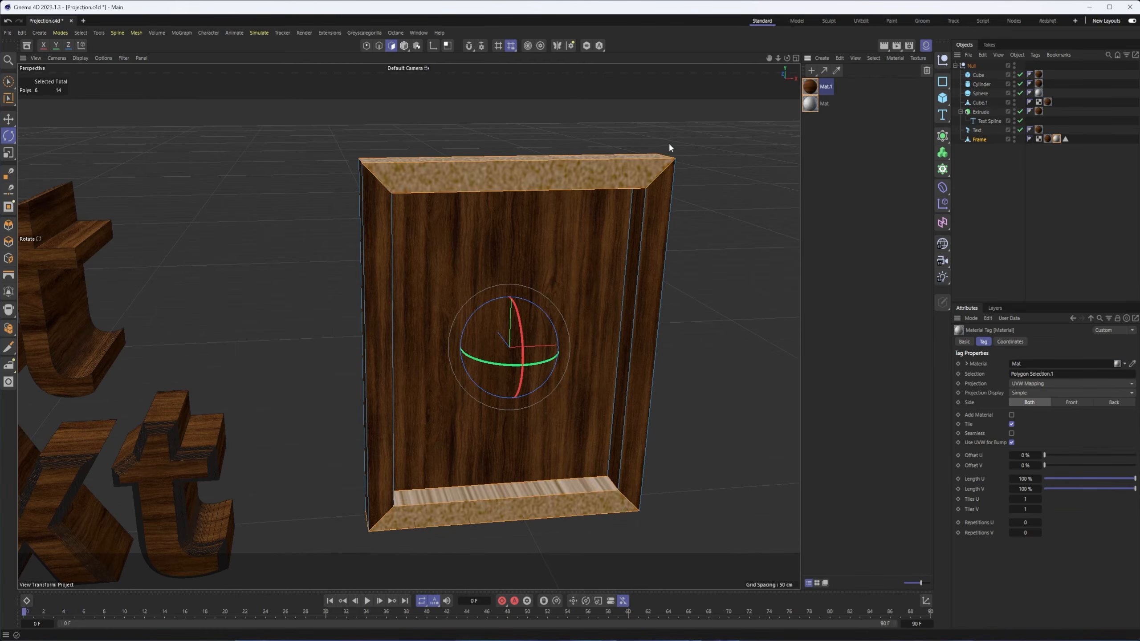
# - Switch to Texture mode and rotate the projection of the Frame's Mat tag to a bank angle of about 12.3°
pyautogui.keyDown('alt'); pyautogui.moveTo(522, 196); pyautogui.dragTo(531, 200); pyautogui.keyUp('alt')
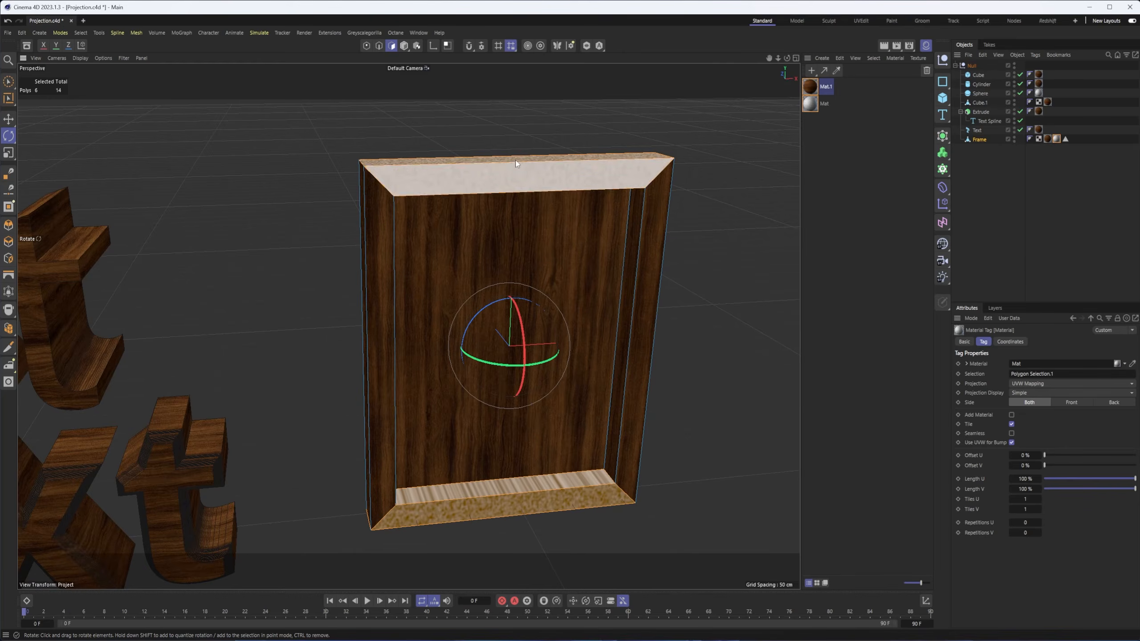
pyautogui.moveTo(652, 376)
pyautogui.keyDown('alt'); pyautogui.mouseDown()
pyautogui.moveTo(626, 385)
pyautogui.moveTo(654, 368)
pyautogui.mouseUp(); pyautogui.keyUp('alt')
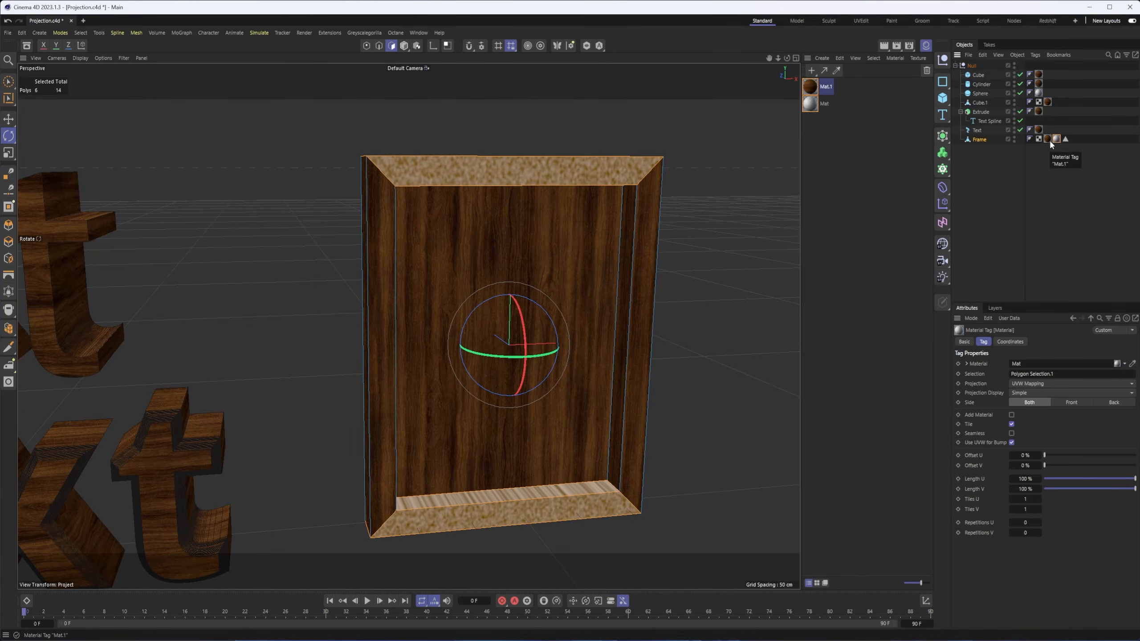
pyautogui.click(415, 46)
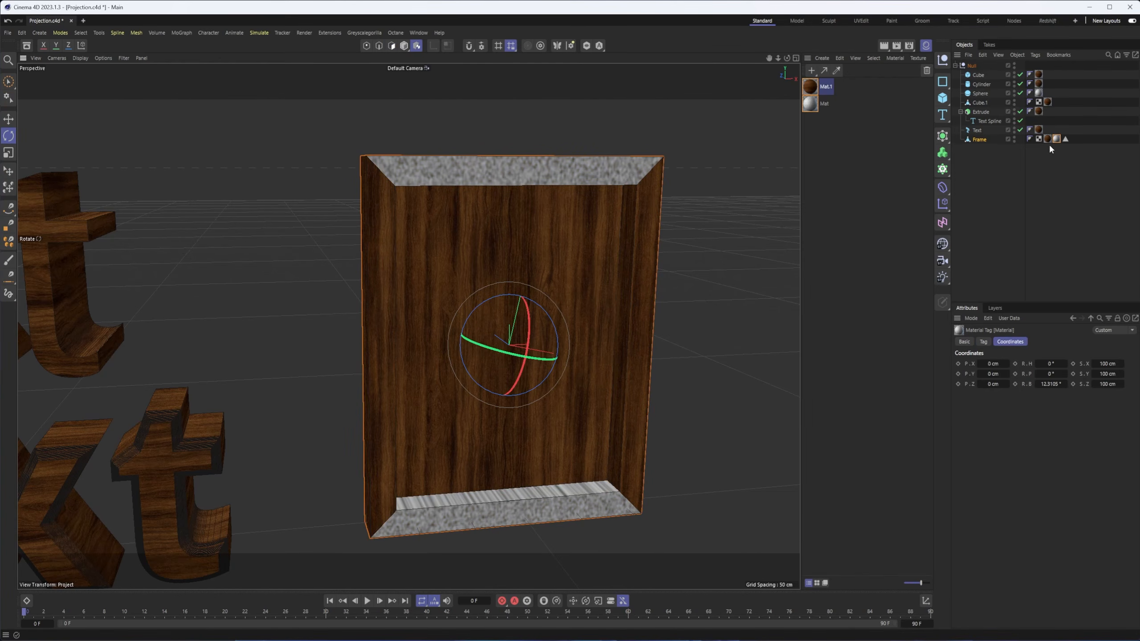
# - Set the projection of the Frame's Mat tag to Cubic and enlarge its projection cube around the frame
pyautogui.click(983, 341)
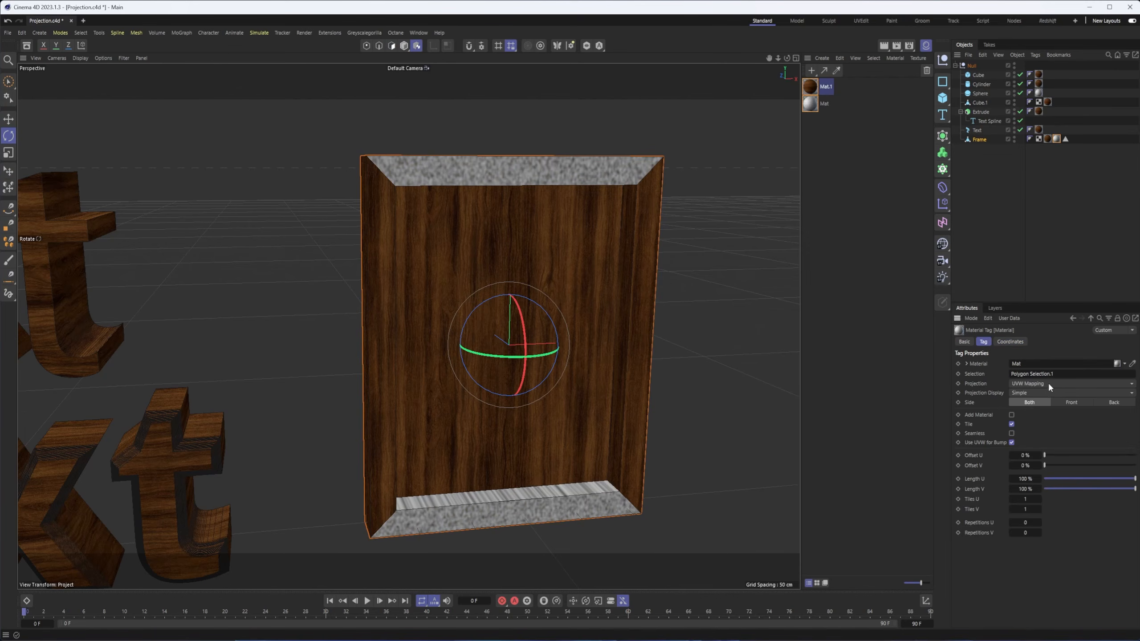
pyautogui.click(1049, 383)
pyautogui.click(1042, 425)
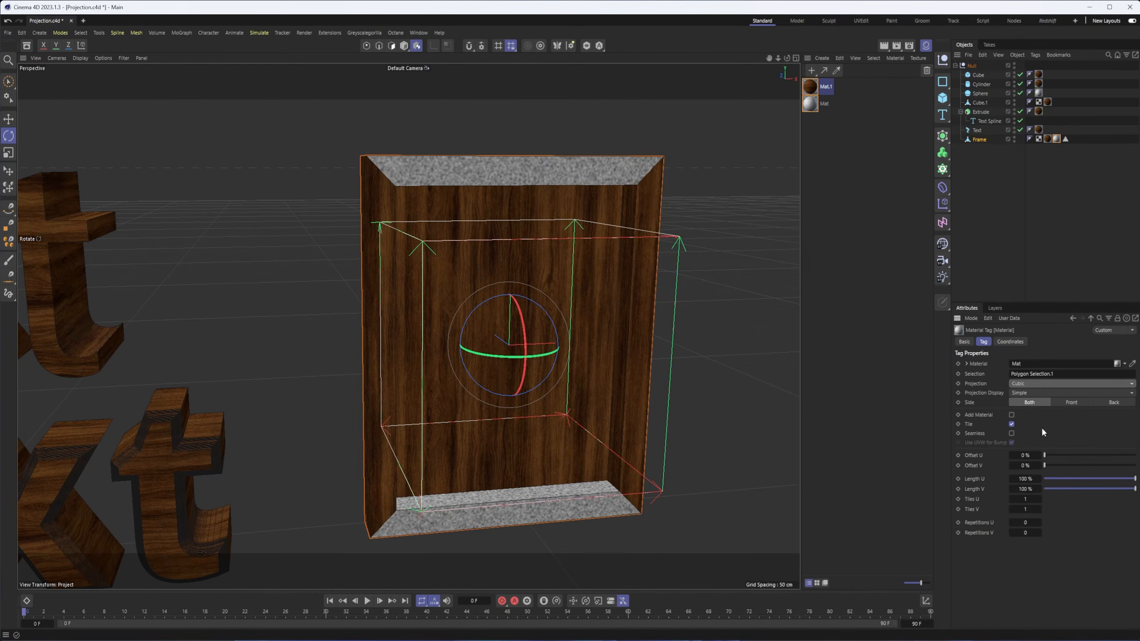
pyautogui.moveTo(470, 311); pyautogui.dragTo(597, 287)
pyautogui.press('t')
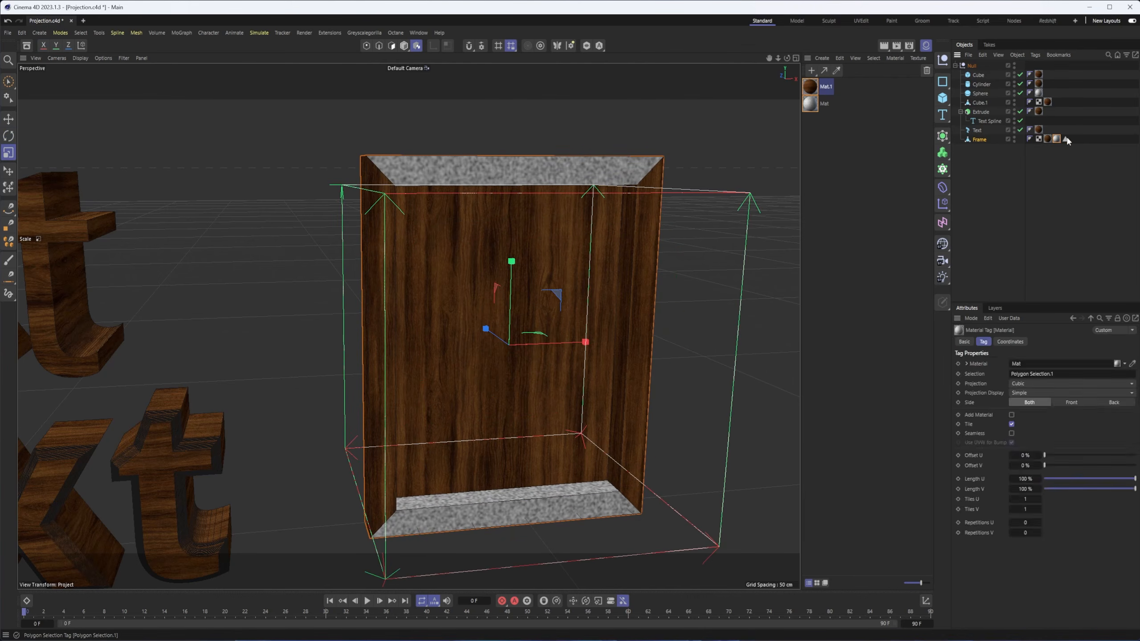
# - Delete the Mat material tag and the polygon selection tag from the Frame, and select its remaining Mat.1 tag
pyautogui.keyDown('ctrl'); pyautogui.click(1066, 139); pyautogui.keyUp('ctrl')
pyautogui.press('Delete')
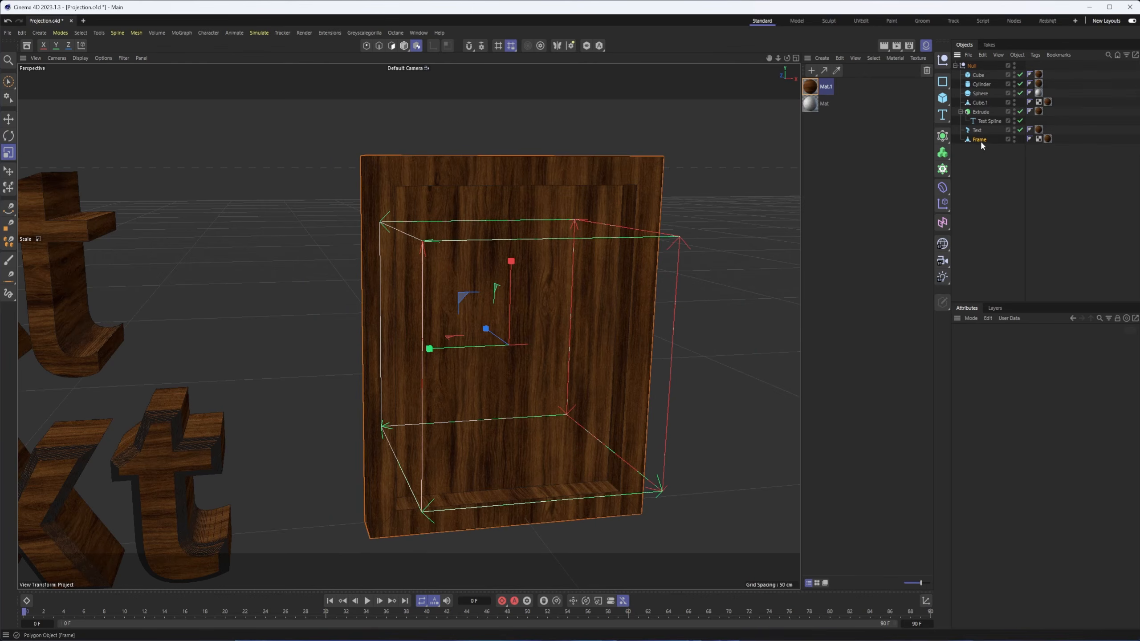
pyautogui.click(979, 140)
pyautogui.keyDown('alt'); pyautogui.moveTo(539, 271); pyautogui.dragTo(559, 178); pyautogui.keyUp('alt')
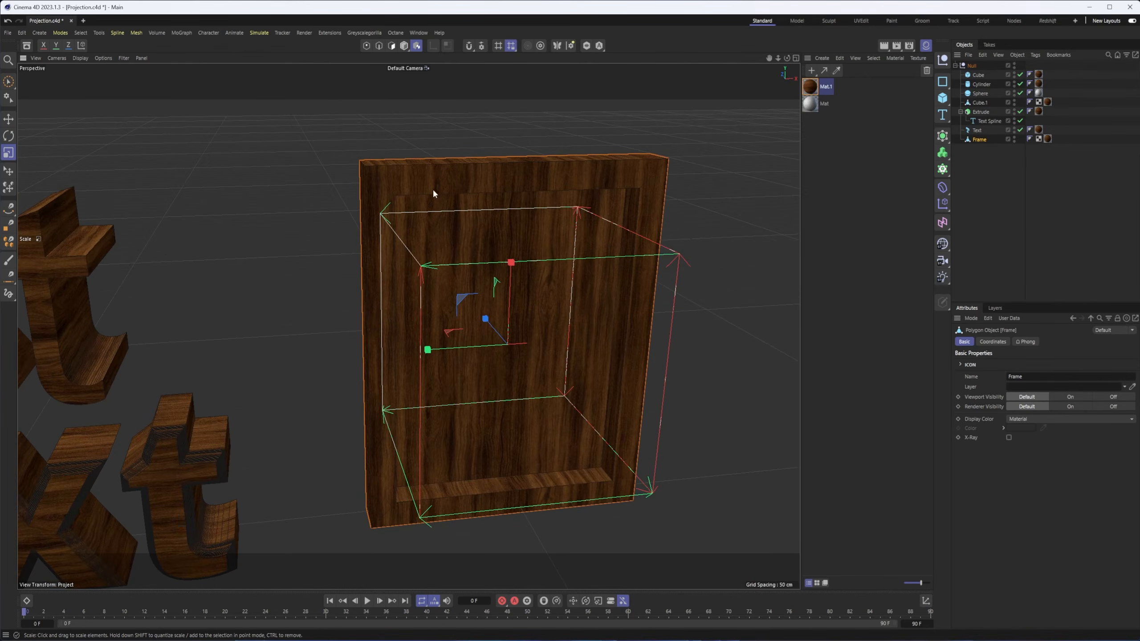
pyautogui.keyDown('alt'); pyautogui.moveTo(715, 209); pyautogui.dragTo(650, 203); pyautogui.keyUp('alt')
pyautogui.click(1047, 139)
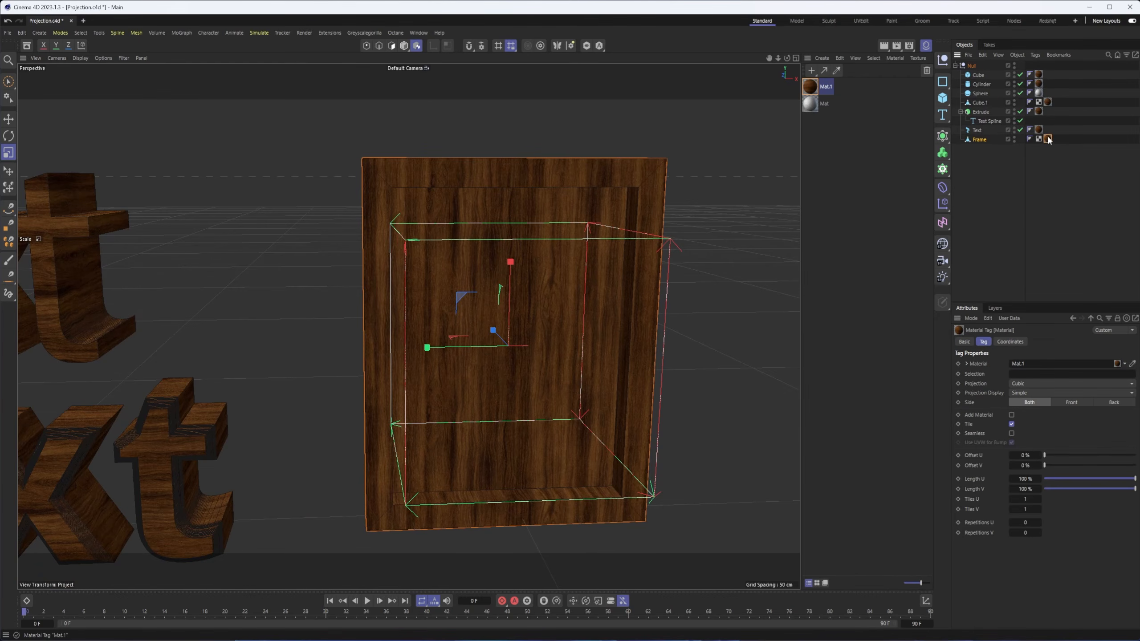
# - Store the Frame's selected top and bottom board faces as a polygon selection named Horizontal
pyautogui.click(389, 46)
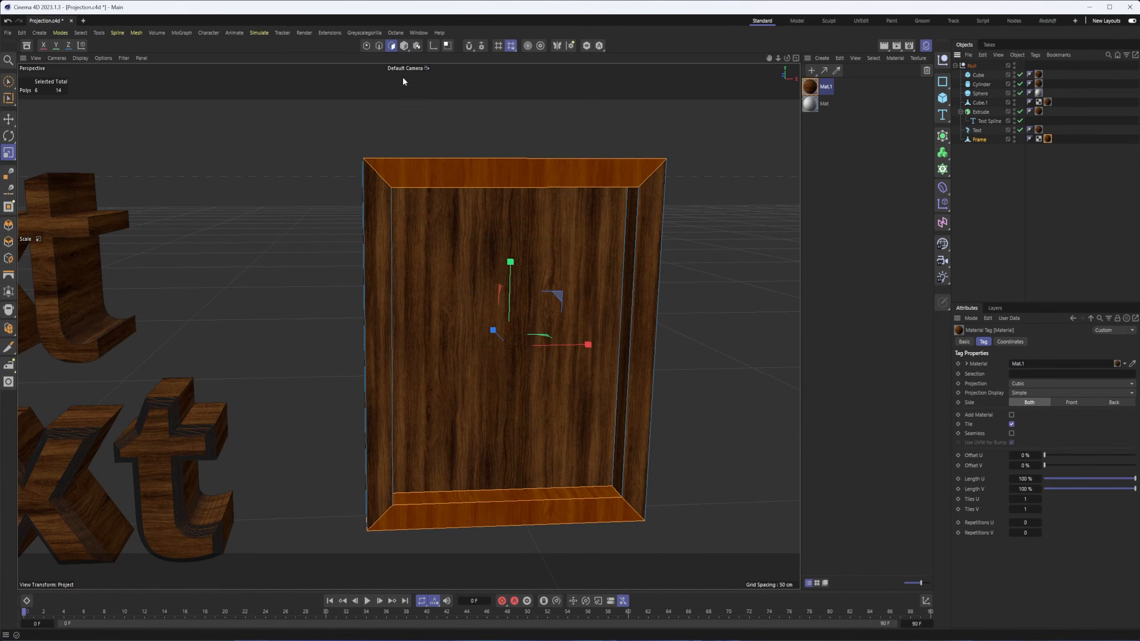
pyautogui.click(81, 33)
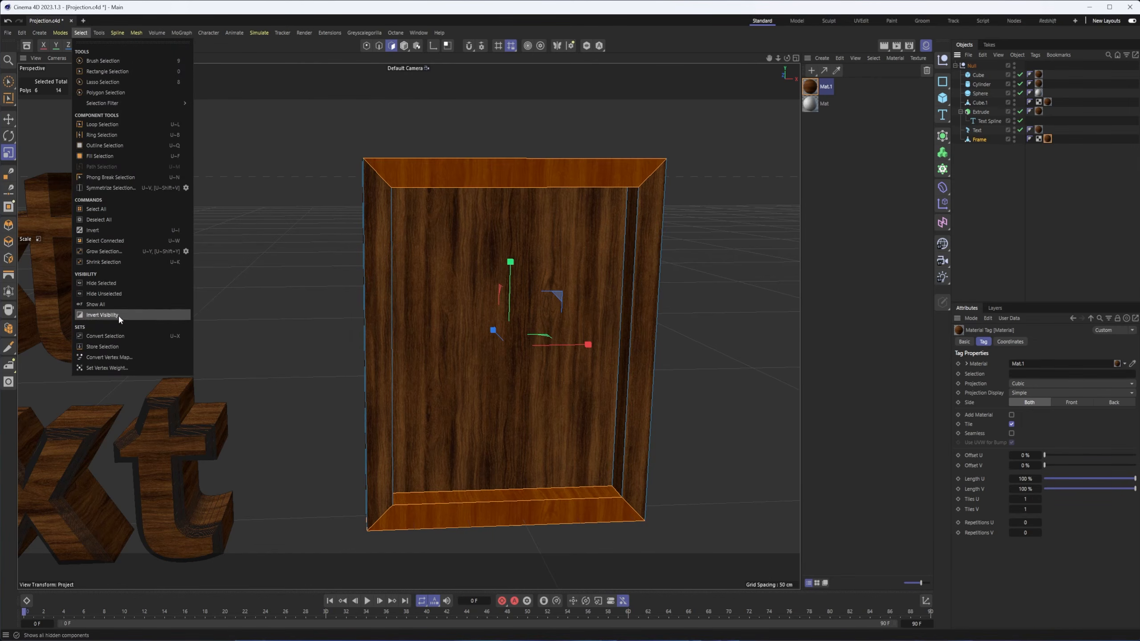
pyautogui.click(102, 346)
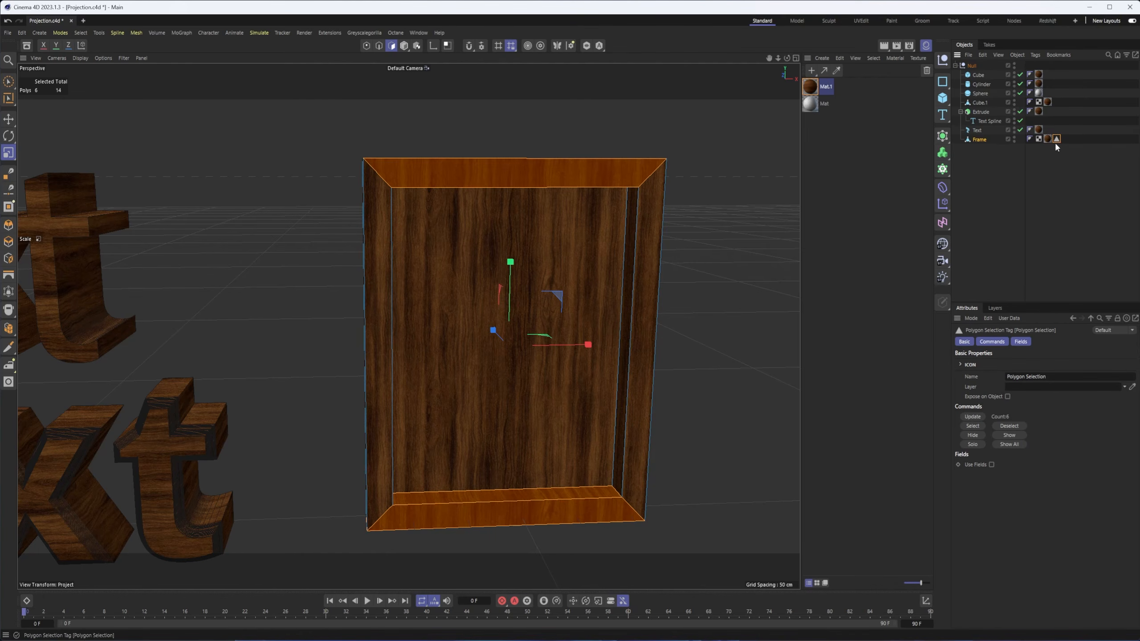
pyautogui.click(1062, 378)
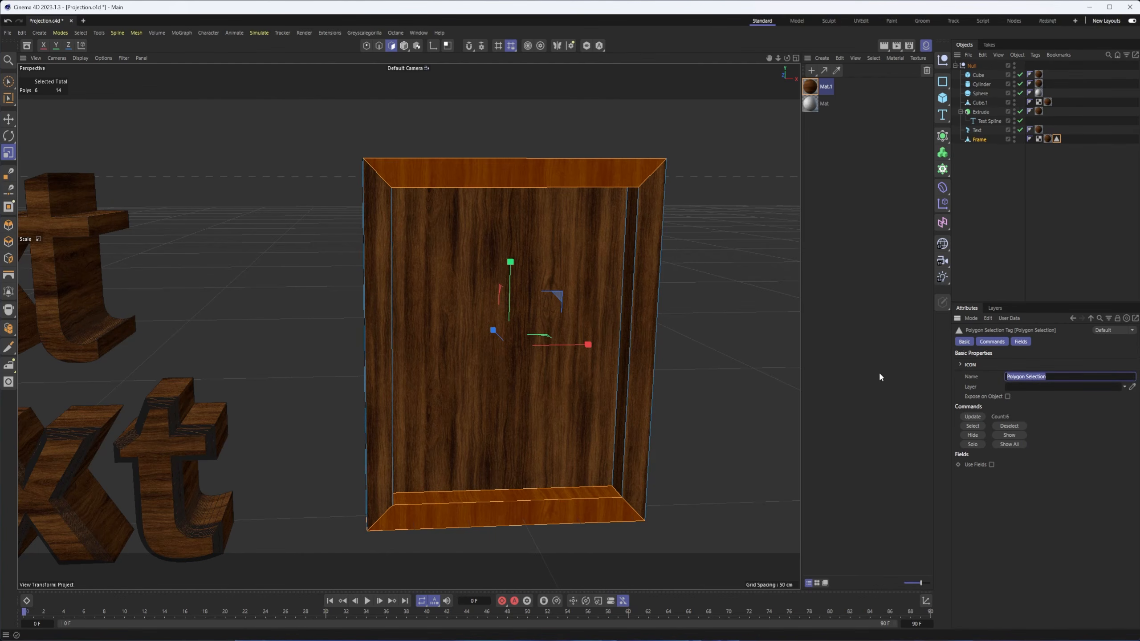
pyautogui.write('Horizontal')
pyautogui.press('Return')
# - Apply Mat.1 to the Frame a second time, restricting the new material tag to the Horizontal selection
pyautogui.moveTo(808, 87); pyautogui.dragTo(1048, 230)
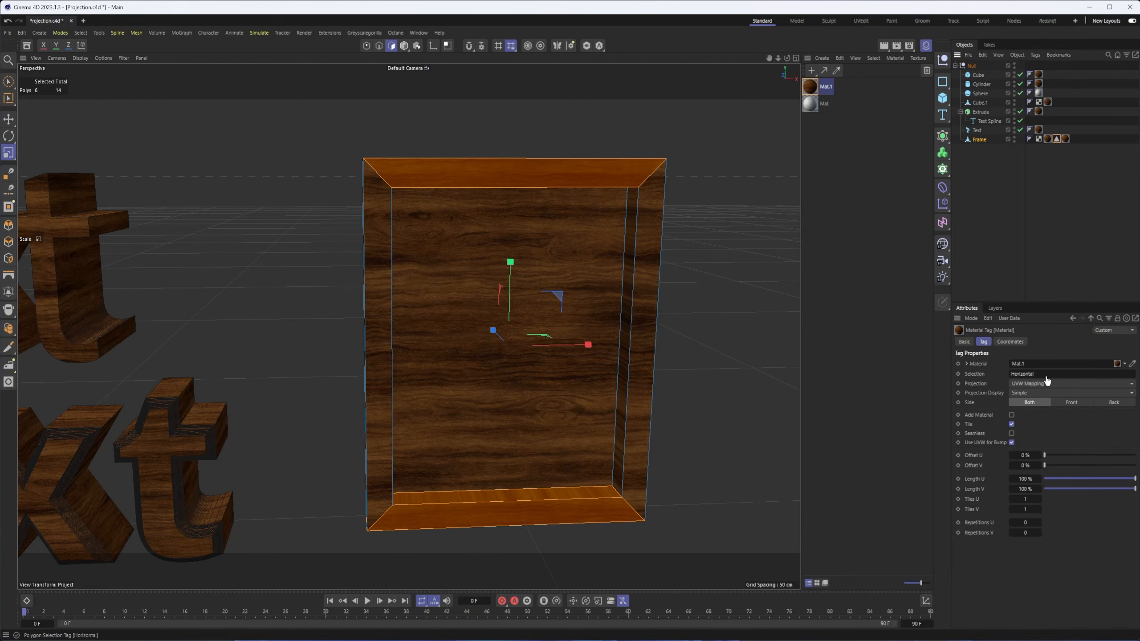
pyautogui.keyDown('alt'); pyautogui.moveTo(531, 232); pyautogui.dragTo(555, 216); pyautogui.keyUp('alt')
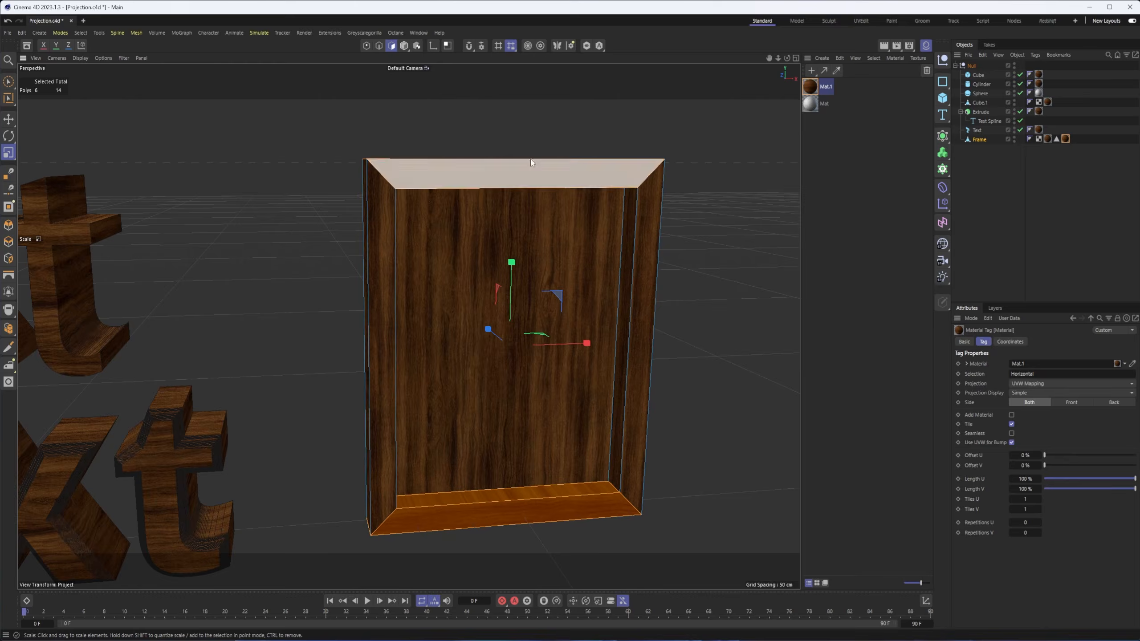
pyautogui.keyDown('alt'); pyautogui.moveTo(554, 162); pyautogui.dragTo(543, 157); pyautogui.keyUp('alt')
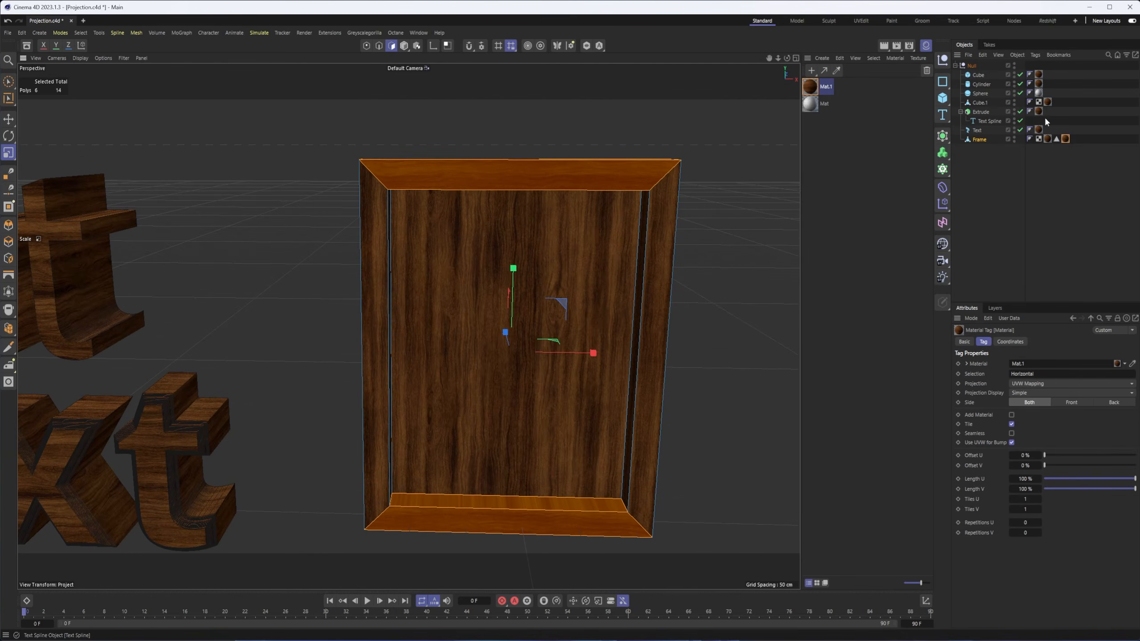
pyautogui.click(1055, 140)
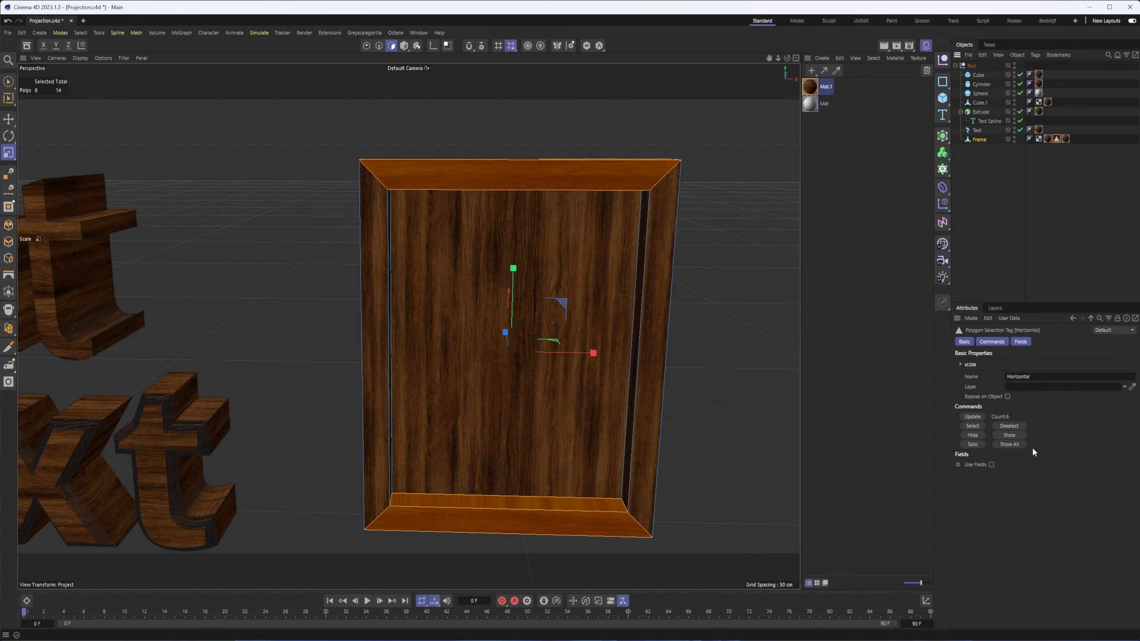
pyautogui.click(1066, 139)
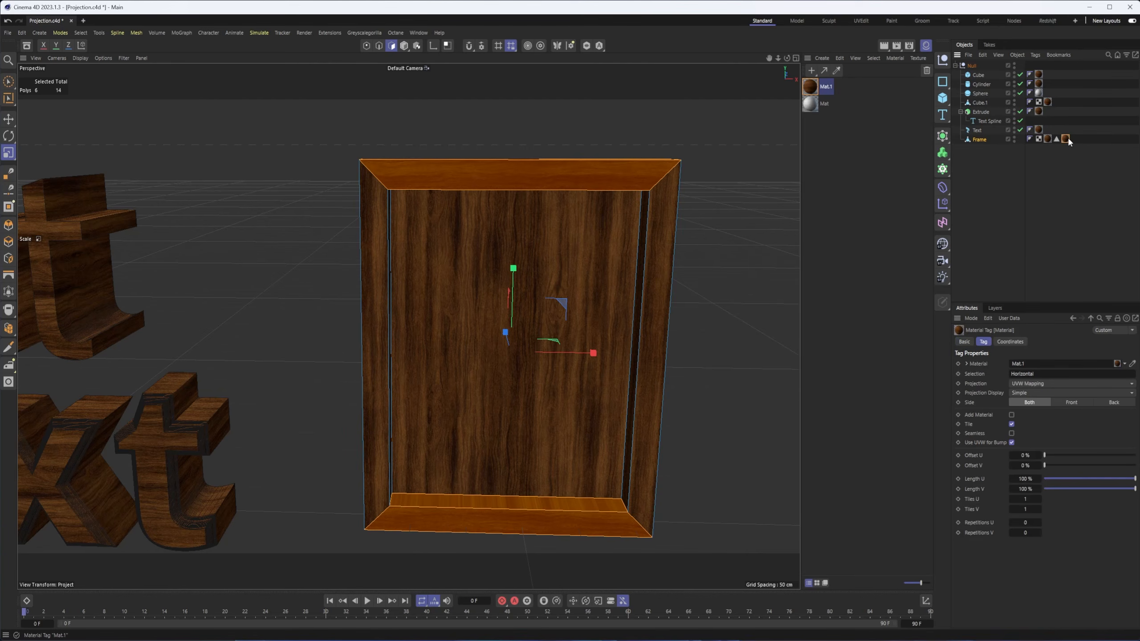
pyautogui.moveTo(516, 135)
pyautogui.keyDown('alt'); pyautogui.mouseDown()
pyautogui.moveTo(551, 149)
pyautogui.moveTo(532, 135)
pyautogui.mouseUp(); pyautogui.keyUp('alt')
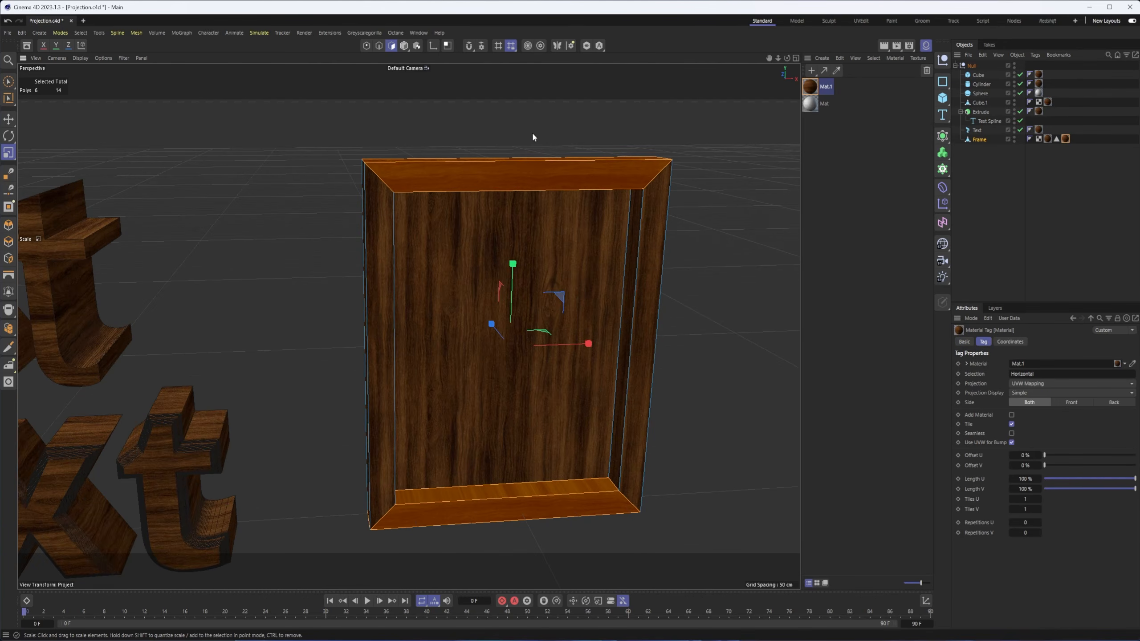
# - Set the projection of the Mat.1 tag restricted to the Horizontal selection to Cubic
pyautogui.click(1058, 383)
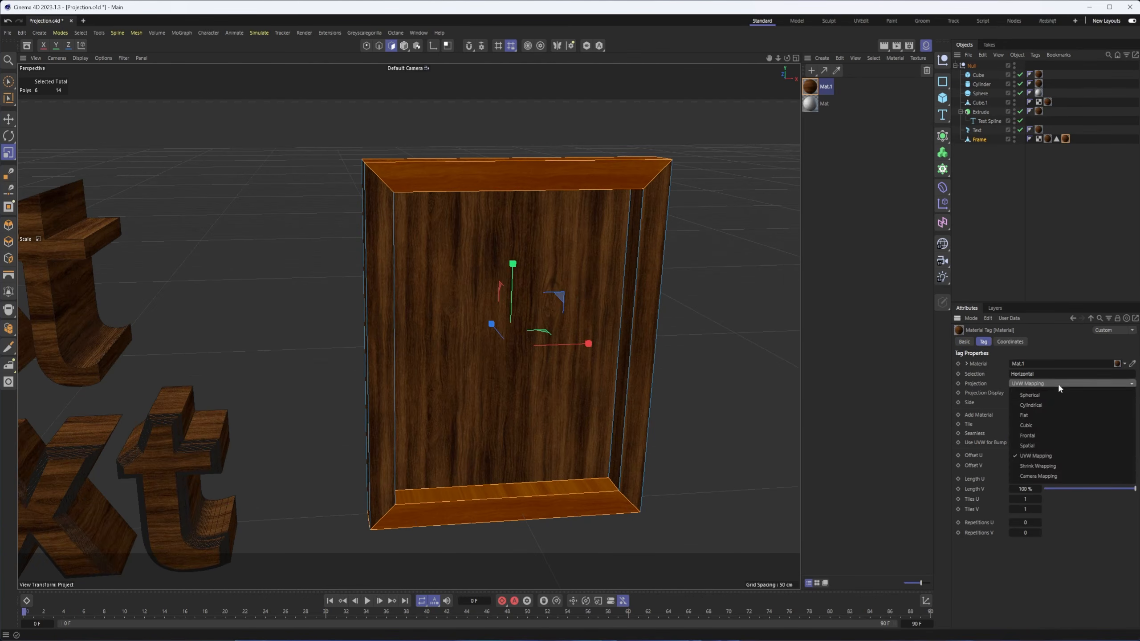
pyautogui.click(1045, 424)
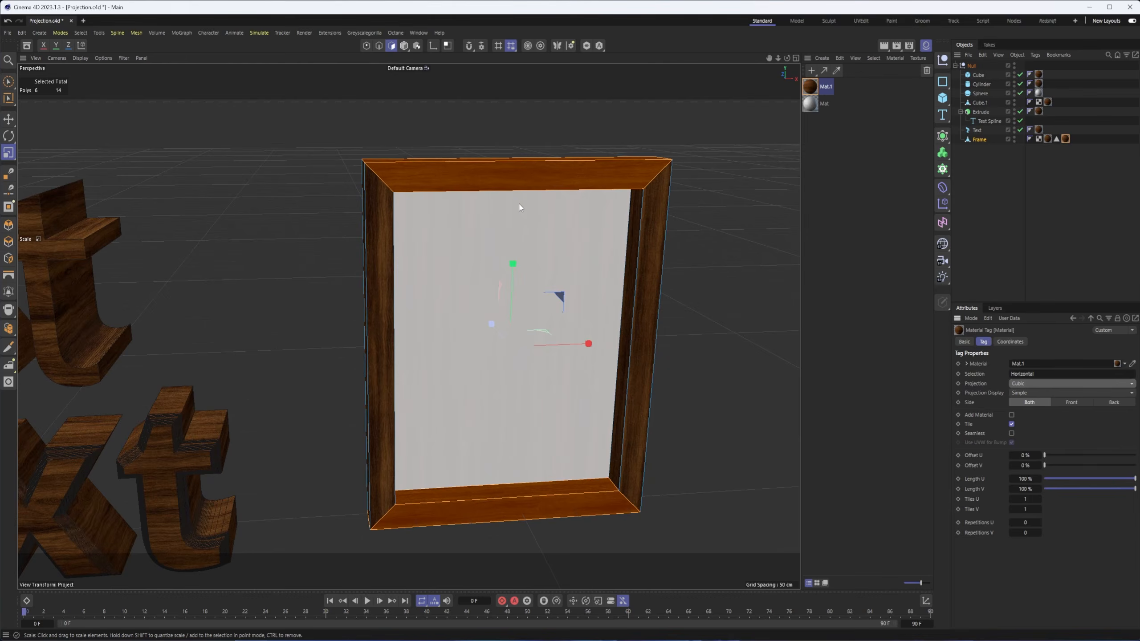
pyautogui.keyDown('alt'); pyautogui.moveTo(518, 203); pyautogui.dragTo(503, 194); pyautogui.keyUp('alt')
pyautogui.moveTo(602, 170)
pyautogui.keyDown('alt'); pyautogui.mouseDown()
pyautogui.moveTo(582, 167)
pyautogui.moveTo(618, 183)
pyautogui.moveTo(583, 180)
pyautogui.mouseUp(); pyautogui.keyUp('alt')
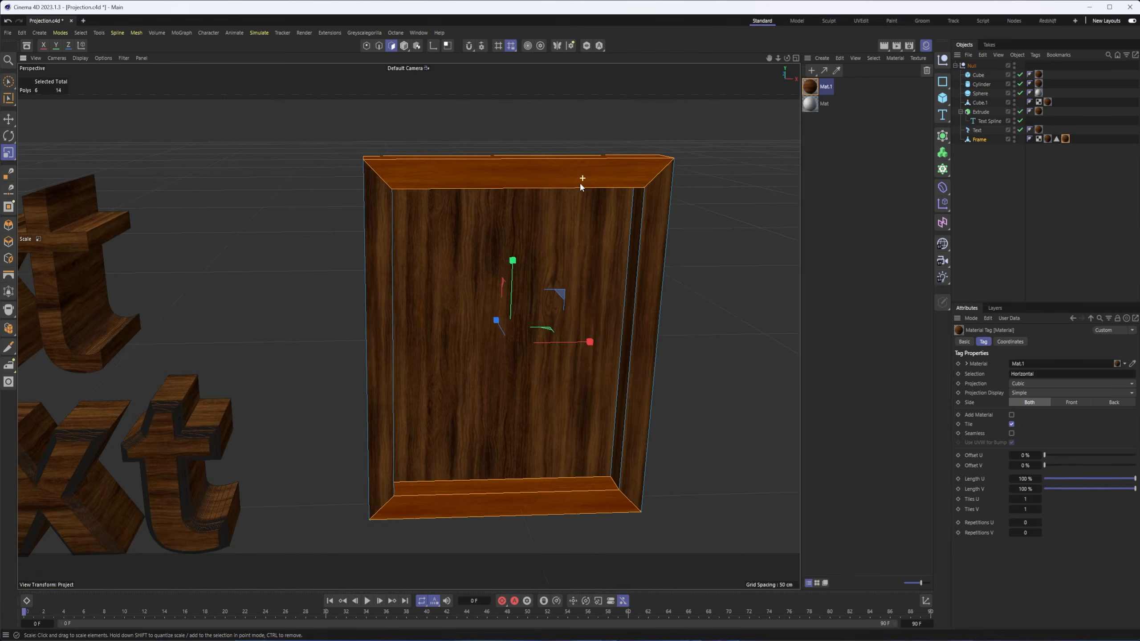
# - Rotate and scale the texture projection of the Frame's horizontal boards in Texture mode, and return to Model mode
pyautogui.click(416, 45)
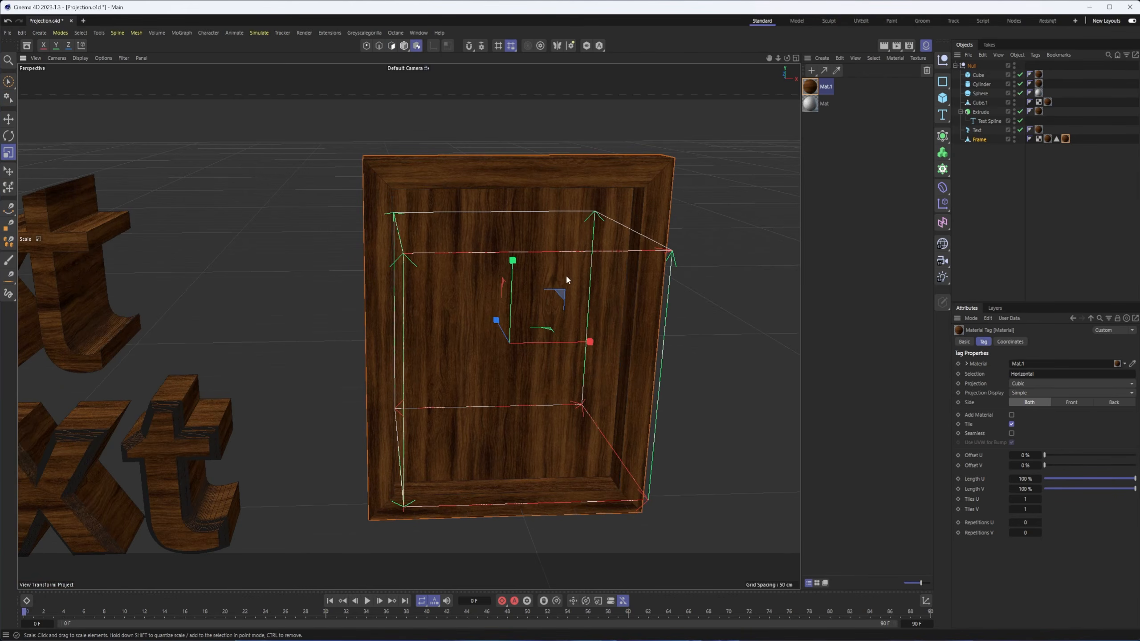
pyautogui.press('t')
pyautogui.press('r')
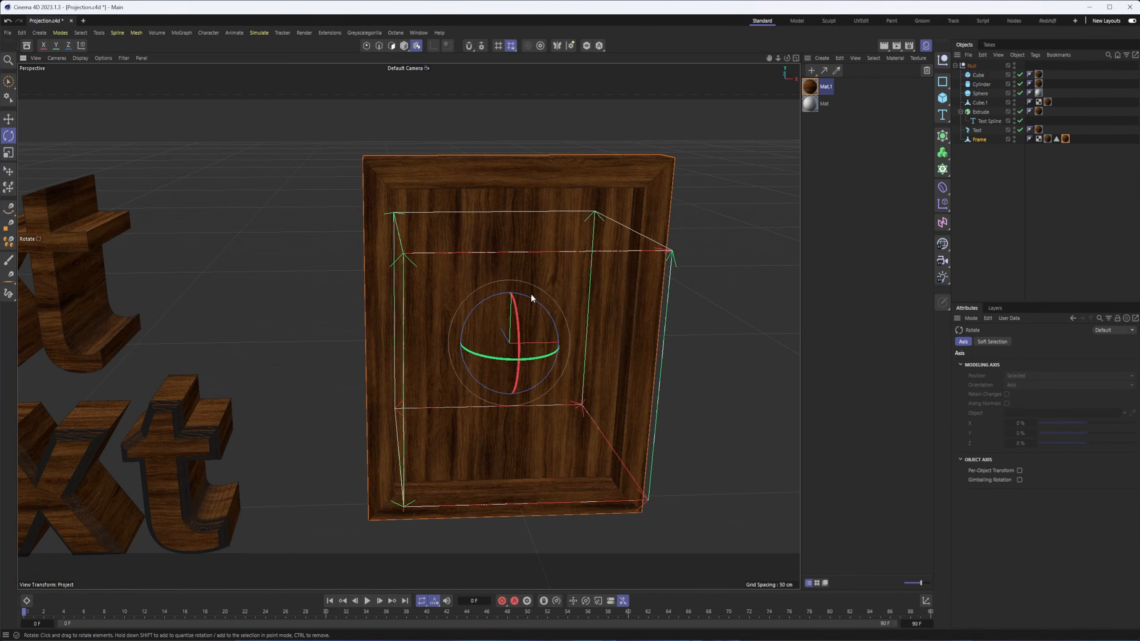
pyautogui.moveTo(534, 298); pyautogui.dragTo(594, 346)
pyautogui.press('t')
pyautogui.moveTo(570, 287)
pyautogui.mouseDown()
pyautogui.moveTo(682, 186)
pyautogui.moveTo(561, 302)
pyautogui.mouseUp()
pyautogui.keyDown('alt'); pyautogui.moveTo(413, 191); pyautogui.dragTo(462, 182, button='right'); pyautogui.keyUp('alt')
pyautogui.keyDown('alt'); pyautogui.moveTo(395, 194); pyautogui.dragTo(410, 188); pyautogui.keyUp('alt')
pyautogui.click(403, 46)
# - Examine the Frame's wood grain on the horizontal and vertical boards and mitred corners, along with Mat.1's color texture
pyautogui.keyDown('alt'); pyautogui.moveTo(498, 171); pyautogui.dragTo(521, 218); pyautogui.keyUp('alt')
pyautogui.keyDown('alt'); pyautogui.moveTo(521, 219); pyautogui.dragTo(557, 305, button='right'); pyautogui.keyUp('alt')
pyautogui.keyDown('alt'); pyautogui.moveTo(558, 308); pyautogui.dragTo(475, 295); pyautogui.keyUp('alt')
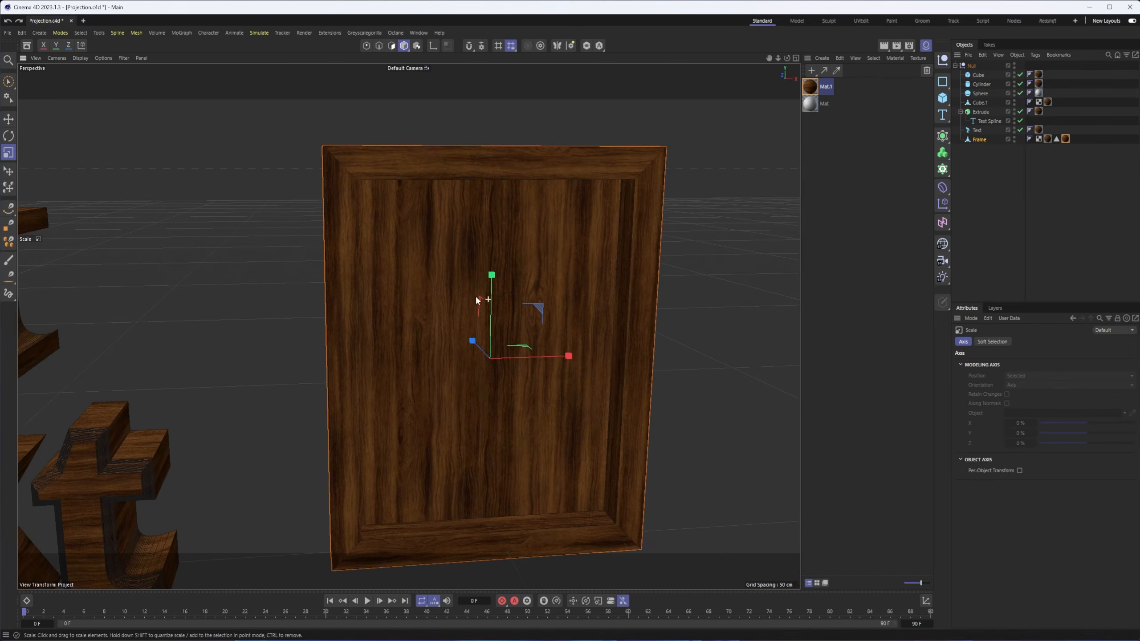
pyautogui.click(811, 88)
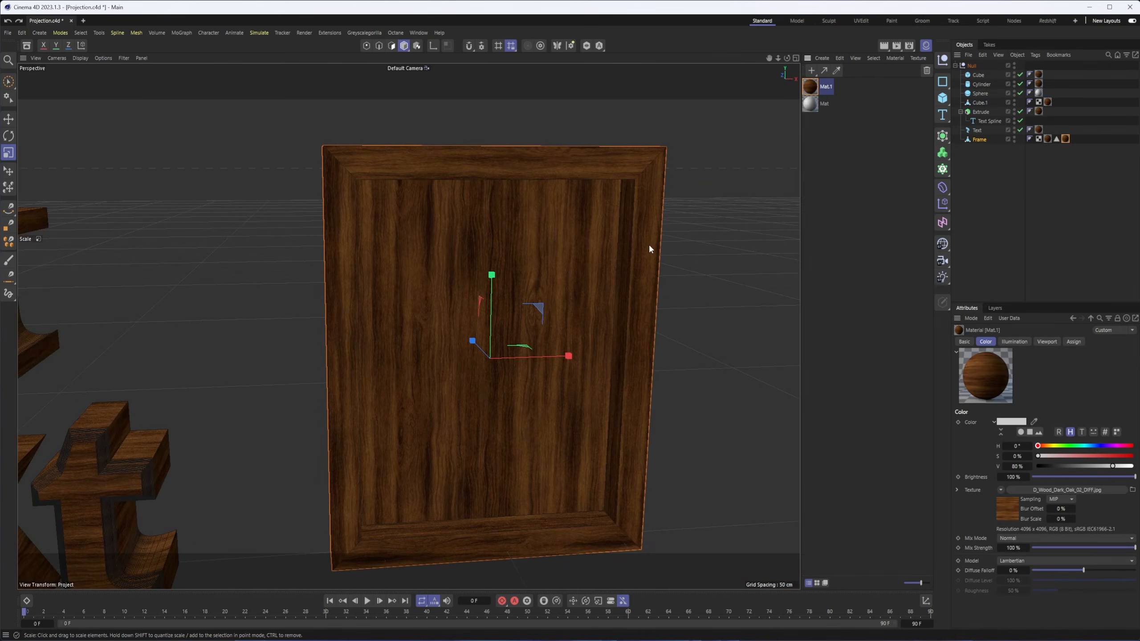
pyautogui.keyDown('alt'); pyautogui.moveTo(600, 313); pyautogui.dragTo(576, 310, button='right'); pyautogui.keyUp('alt')
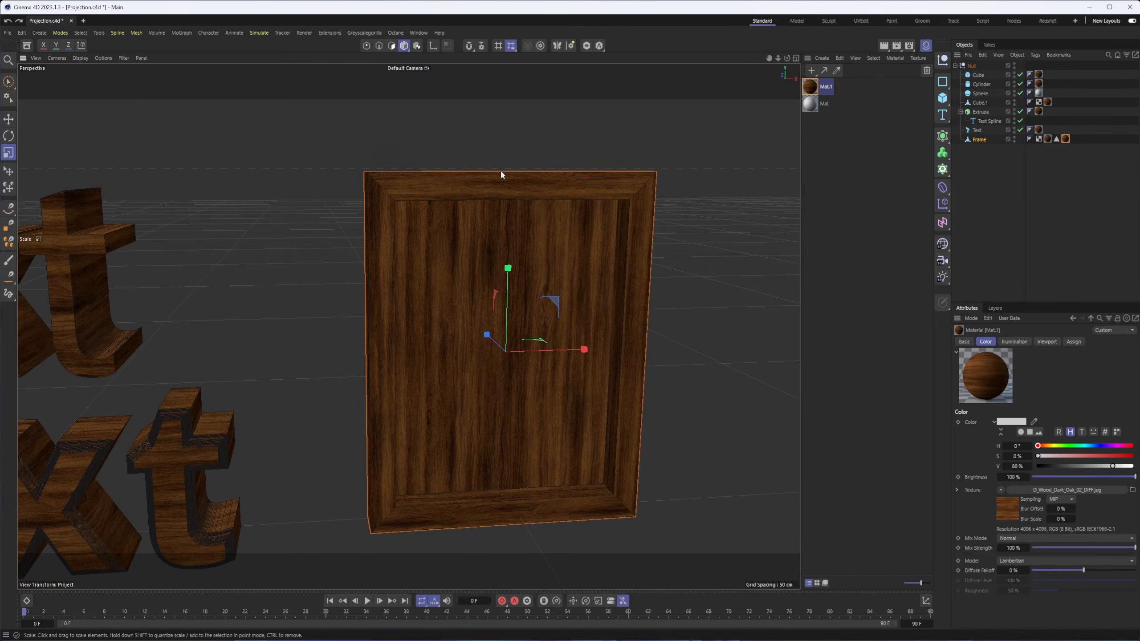
pyautogui.moveTo(404, 209)
pyautogui.keyDown('alt'); pyautogui.mouseDown()
pyautogui.moveTo(427, 219)
pyautogui.moveTo(400, 216)
pyautogui.mouseUp(); pyautogui.keyUp('alt')
pyautogui.scroll(5, 382, 186)
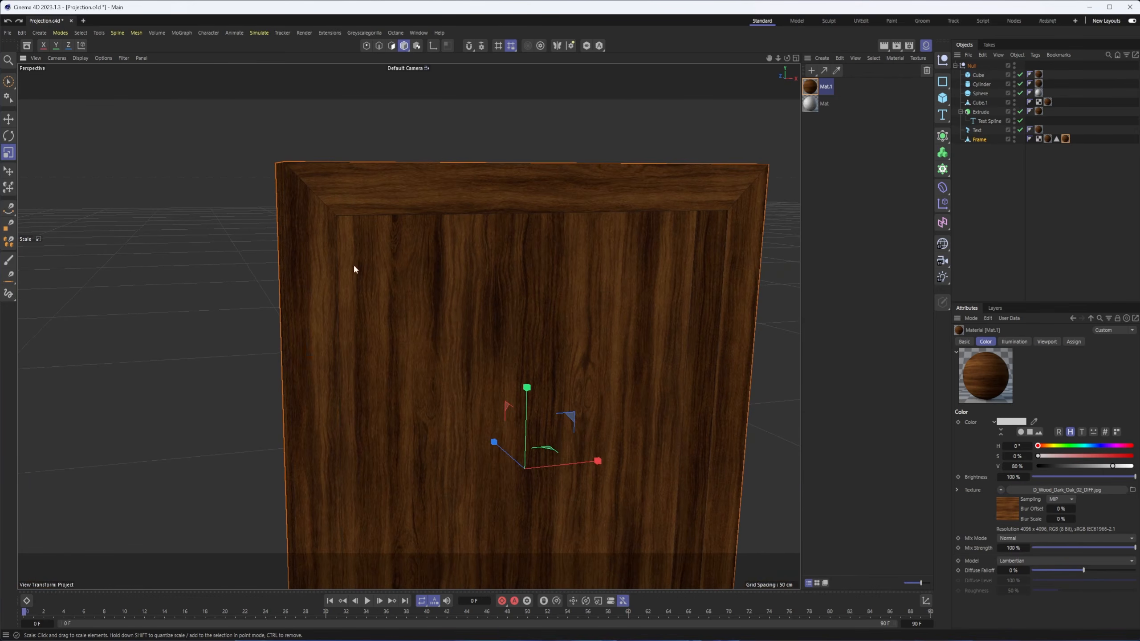
pyautogui.scroll(-5, 489, 296)
pyautogui.keyDown('alt'); pyautogui.moveTo(356, 300); pyautogui.dragTo(306, 339); pyautogui.keyUp('alt')
pyautogui.scroll(5, 500, 318)
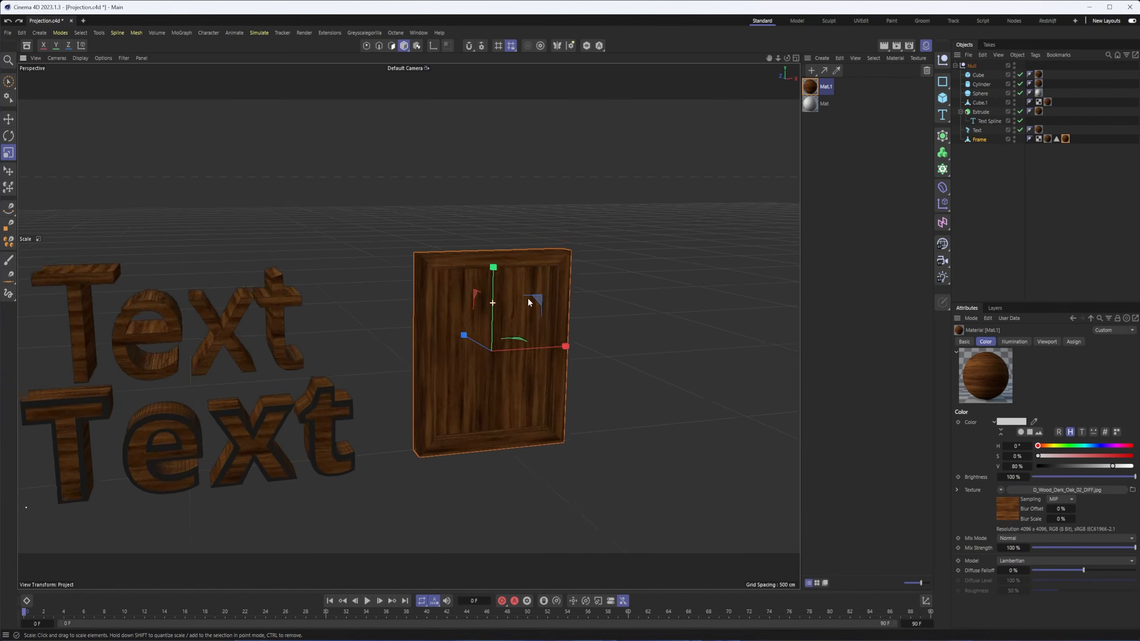
pyautogui.keyDown('alt'); pyautogui.moveTo(552, 299); pyautogui.dragTo(551, 304); pyautogui.keyUp('alt')
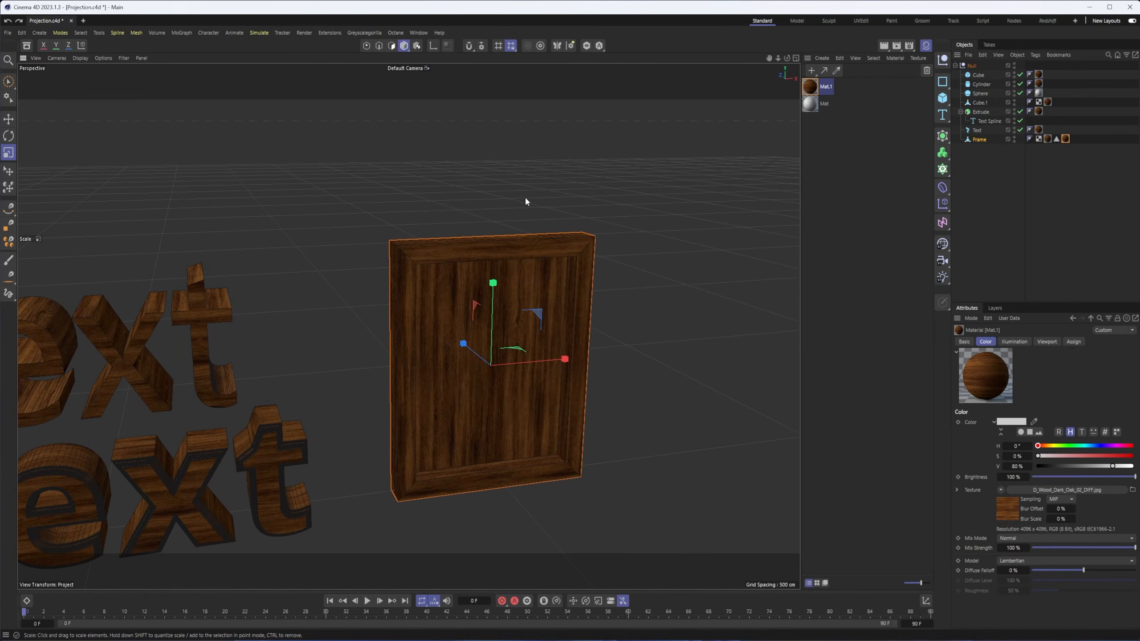
pyautogui.keyDown('alt'); pyautogui.moveTo(593, 349); pyautogui.dragTo(587, 338); pyautogui.keyUp('alt')
# - Toggle the Seamless option of the Frame's Mat.1 tag for the Horizontal selection, and leave it disabled
pyautogui.click(1066, 139)
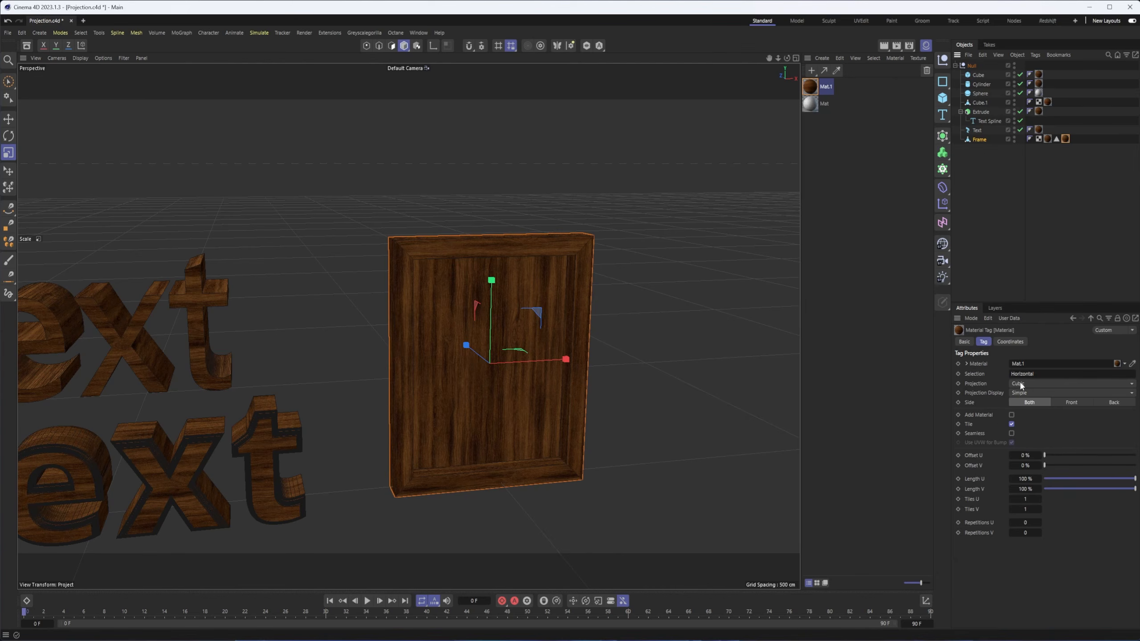
pyautogui.click(1010, 434)
pyautogui.click(1011, 435)
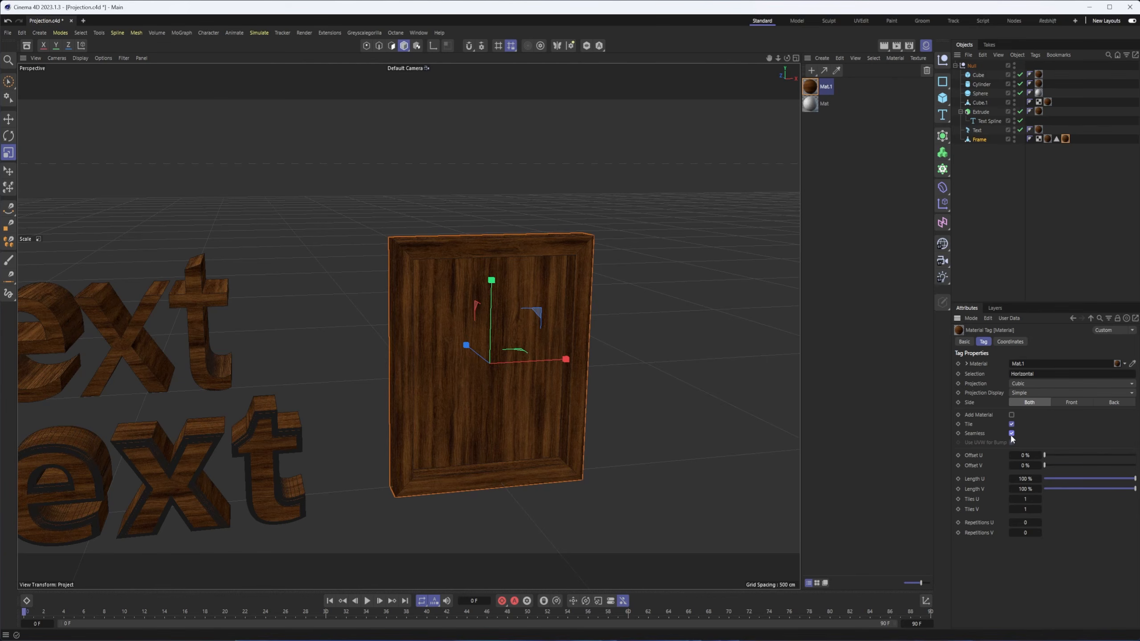
pyautogui.click(1011, 434)
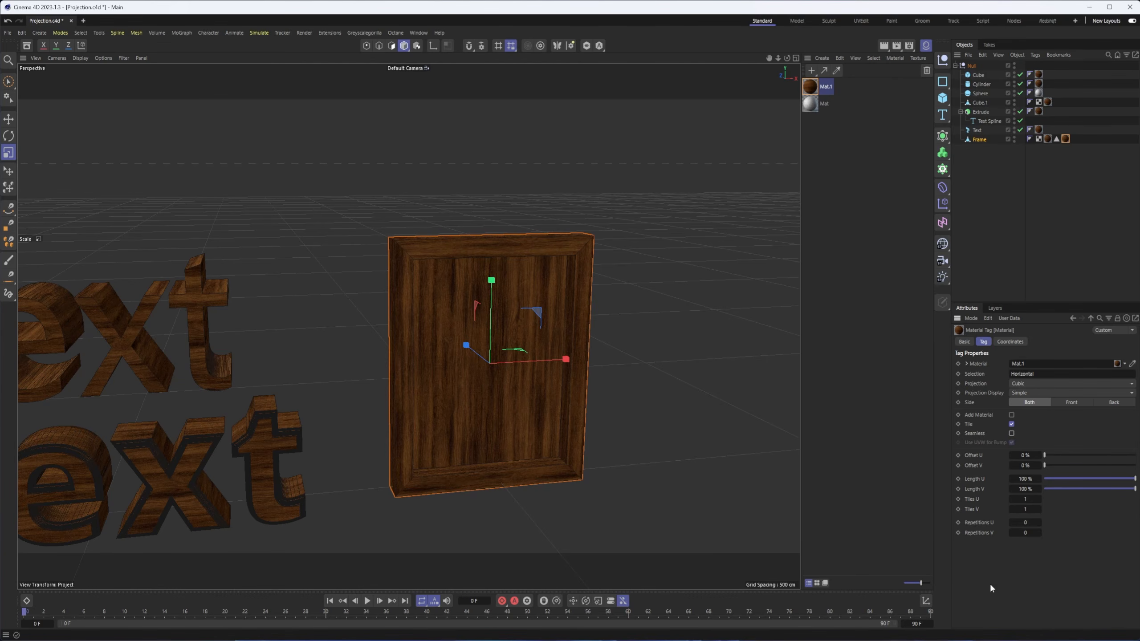
pyautogui.keyDown('alt'); pyautogui.moveTo(590, 355); pyautogui.dragTo(639, 368); pyautogui.keyUp('alt')
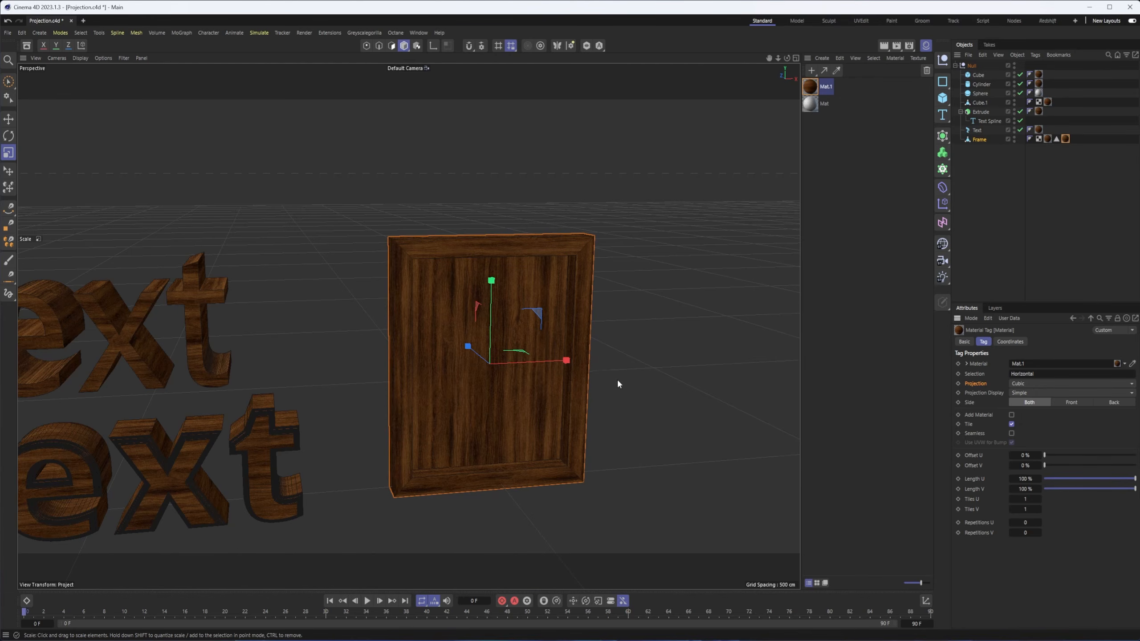
pyautogui.keyDown('alt'); pyautogui.moveTo(616, 378); pyautogui.dragTo(548, 382); pyautogui.keyUp('alt')
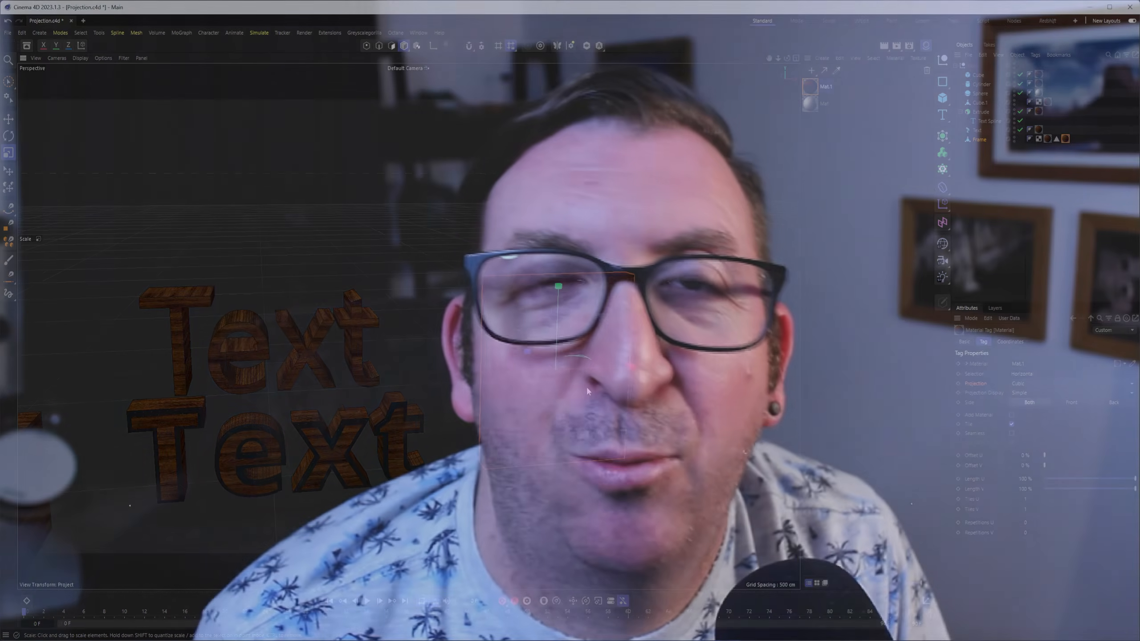